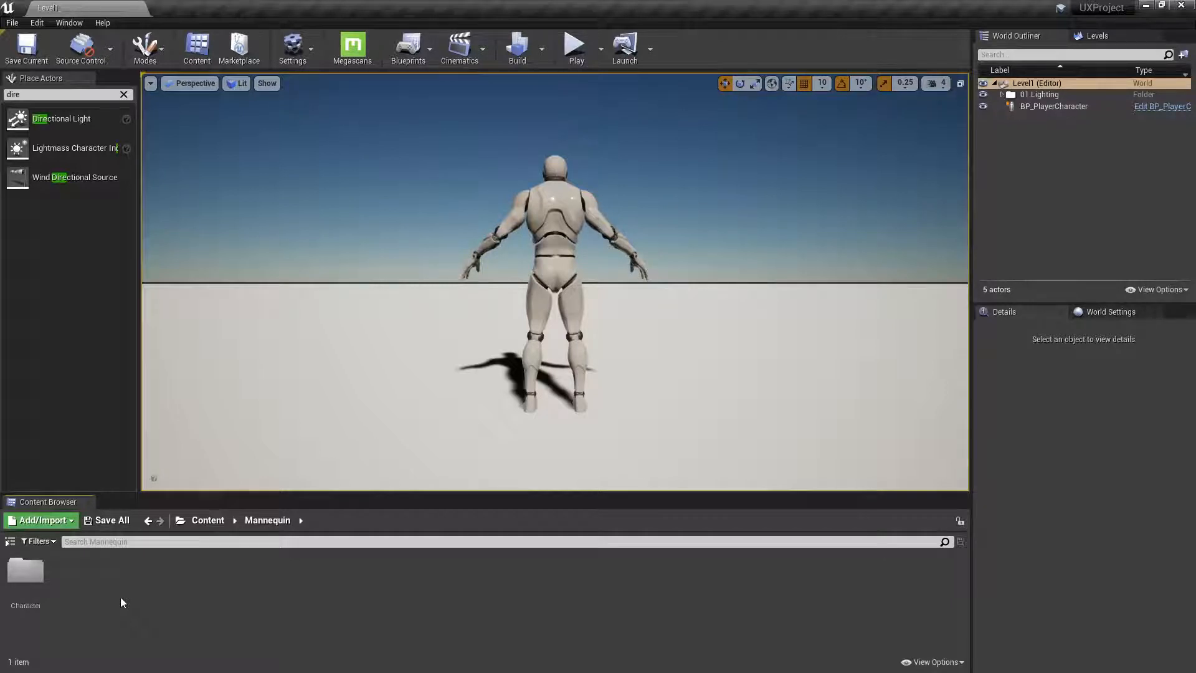
Open UE4_Mannequin_Skeleton from the Mannequin/Character/Mesh folder and display its skeleton tree.
{"action": "left_click", "coordinate": [201, 521]}
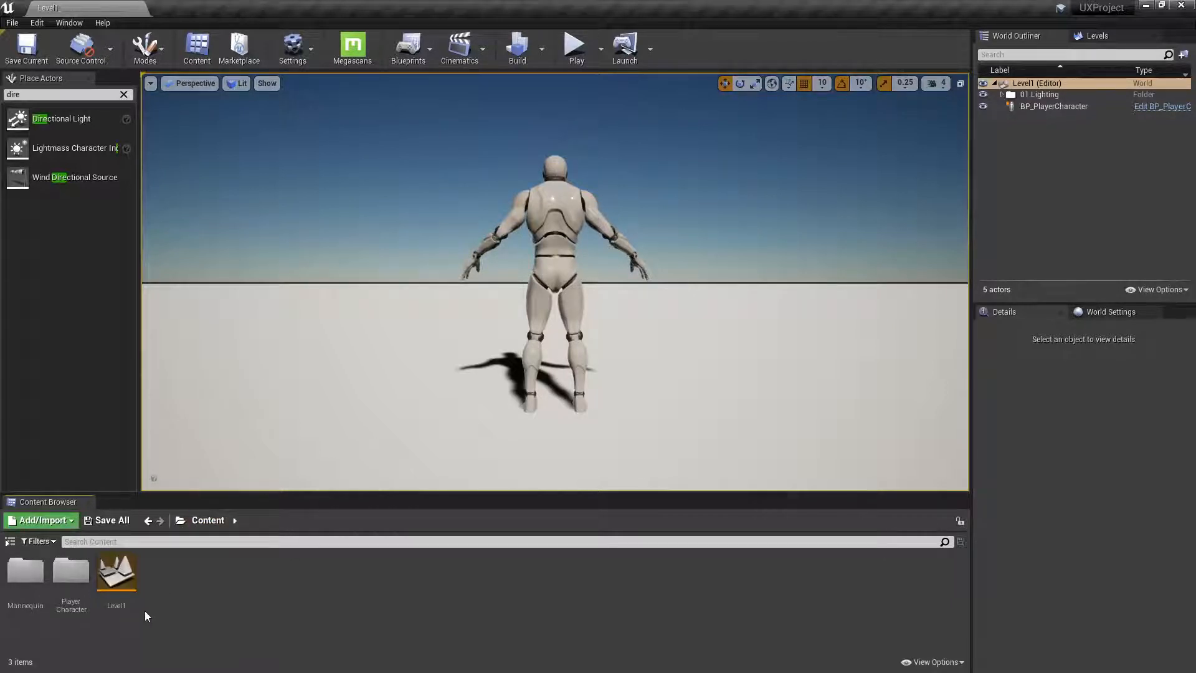
{"action": "double_click", "coordinate": [71, 572]}
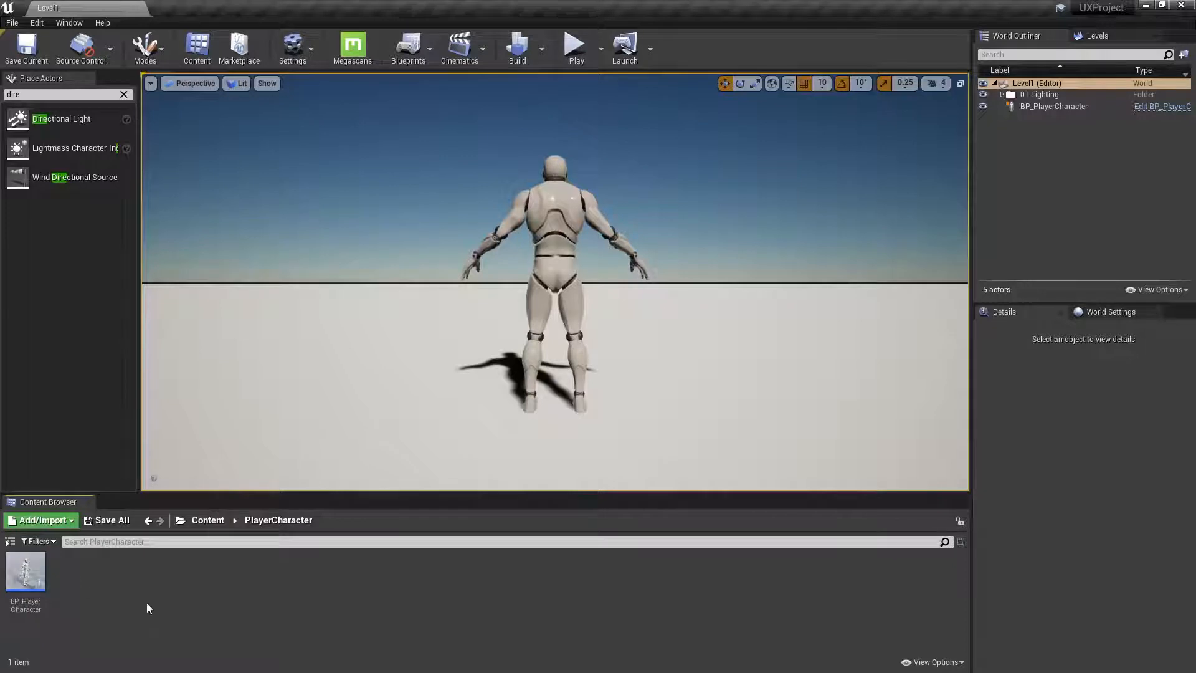
{"action": "left_click", "coordinate": [205, 521]}
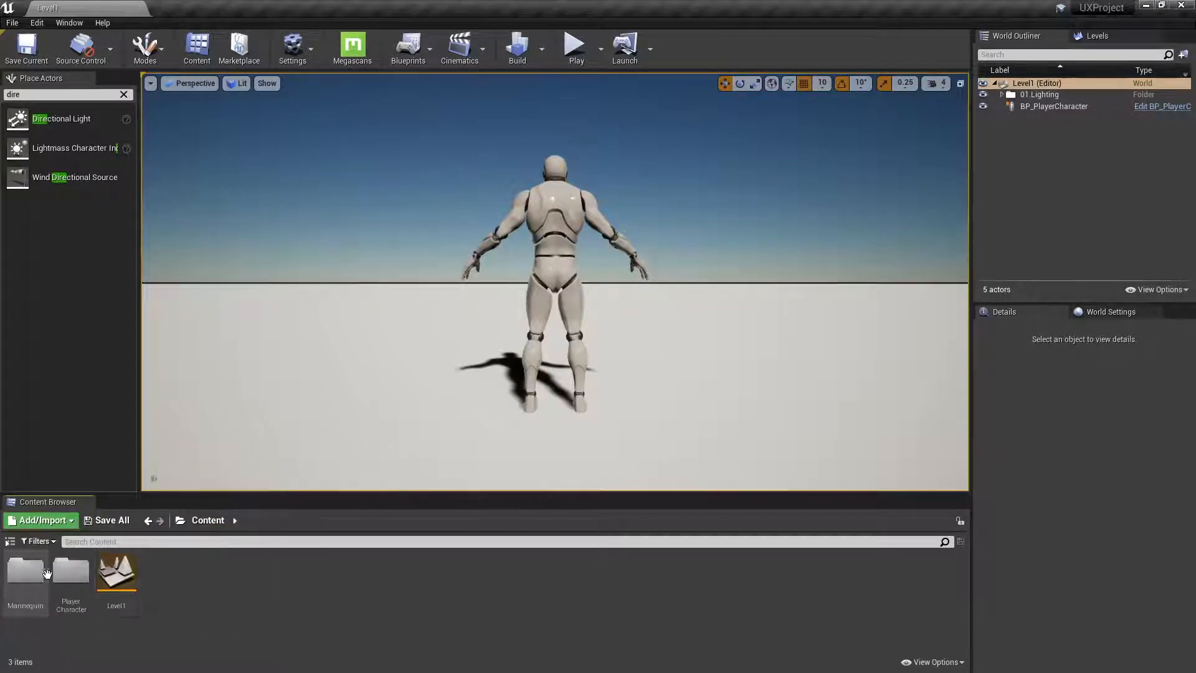
{"action": "double_click", "coordinate": [26, 570]}
{"action": "left_click", "coordinate": [25, 571]}
{"action": "double_click", "coordinate": [25, 571]}
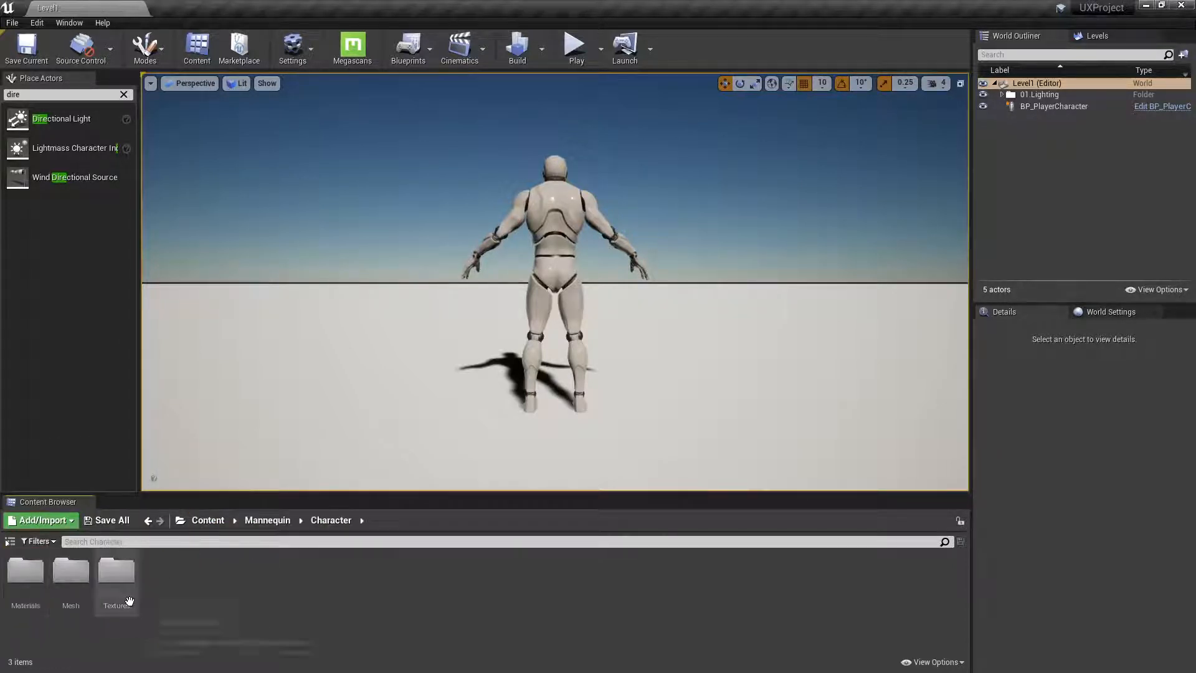
{"action": "double_click", "coordinate": [71, 570]}
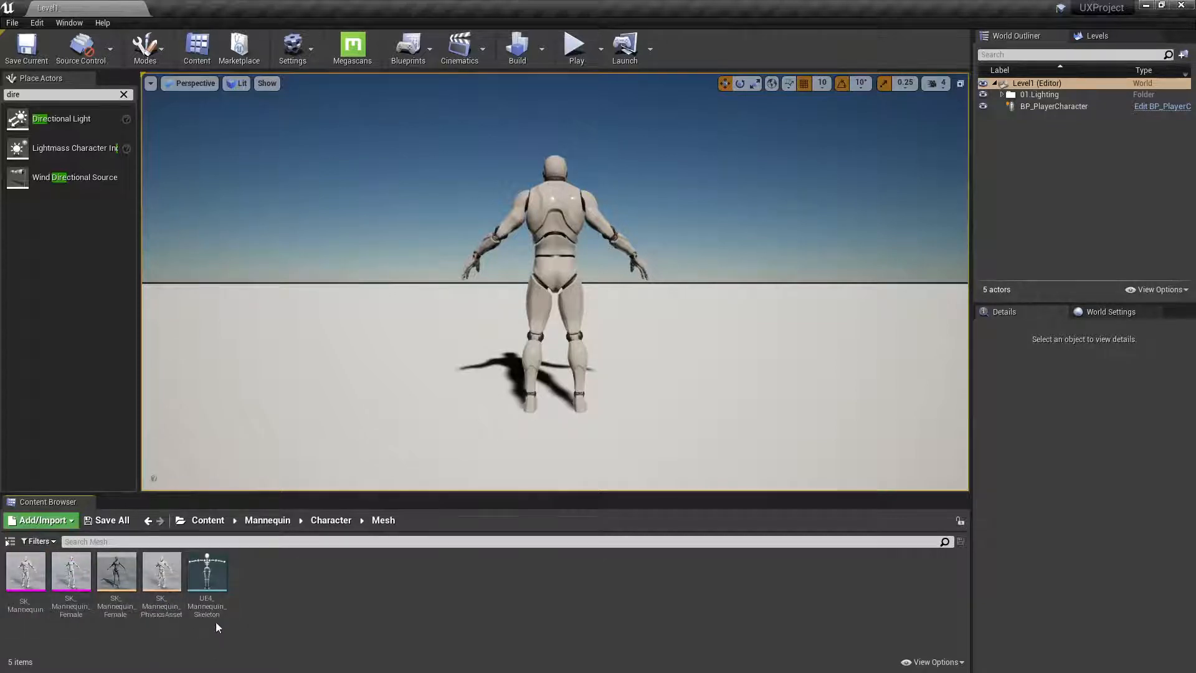
{"action": "double_click", "coordinate": [207, 571]}
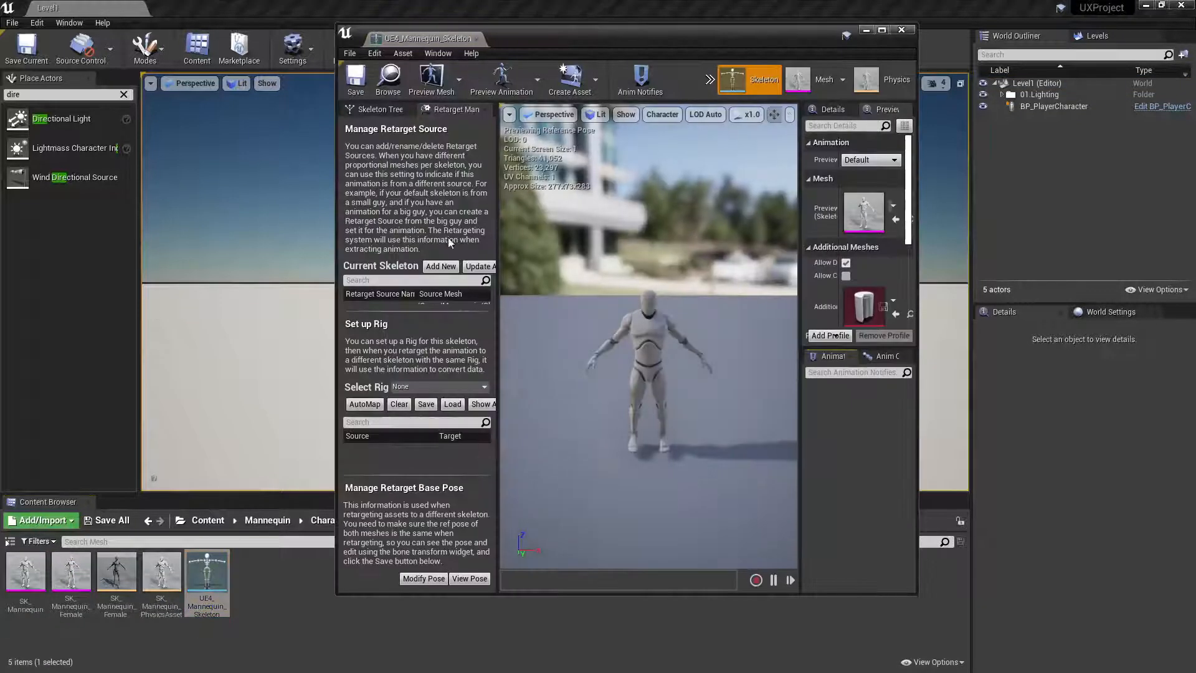
{"action": "left_click", "coordinate": [402, 110]}
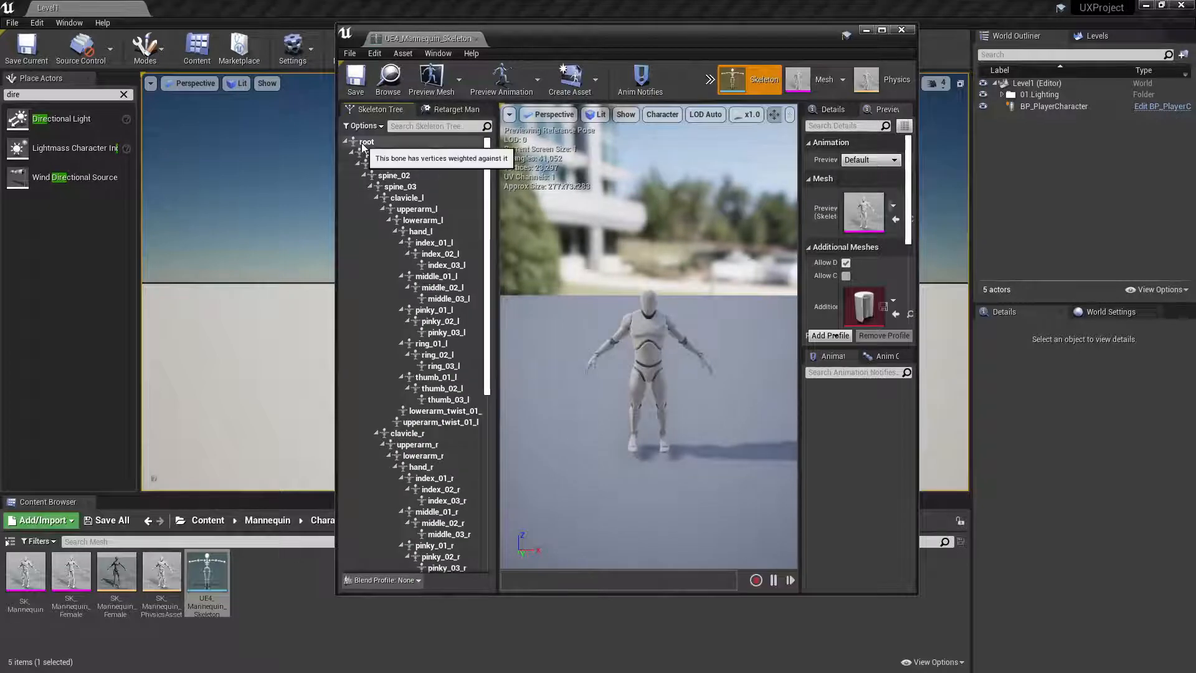
Dock the skeleton editor window beside the Level1 tab and return to the level.
{"action": "left_click_drag", "start_coordinate": [551, 21], "coordinate": [644, 62]}
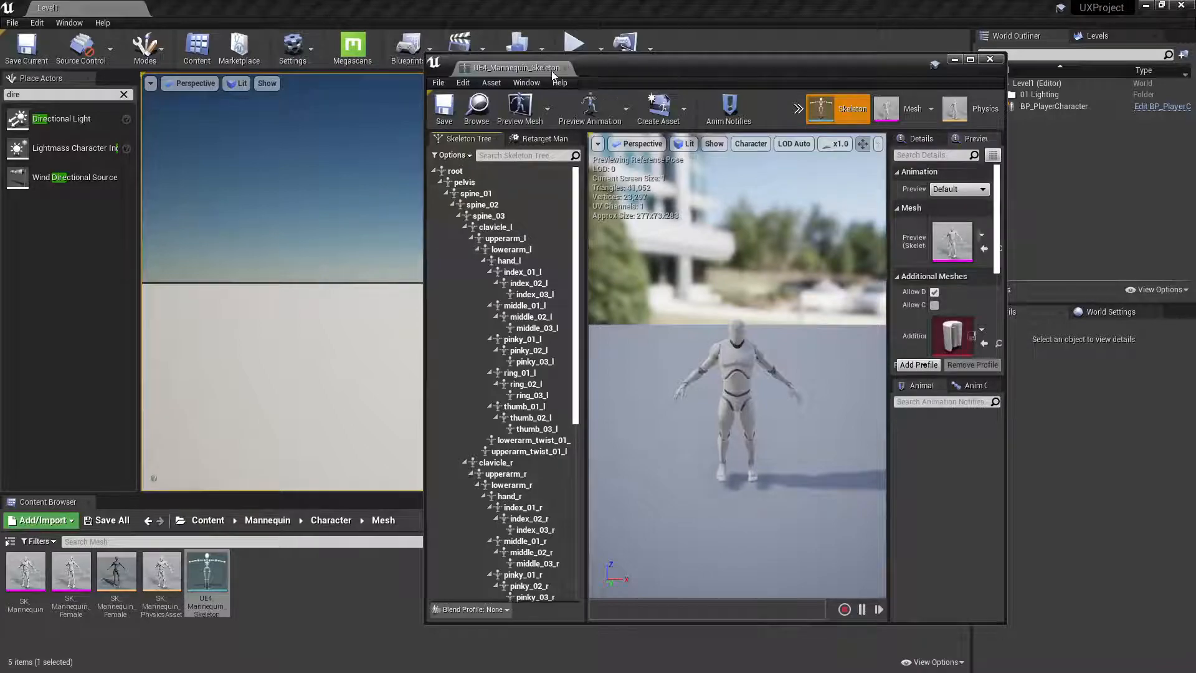
{"action": "left_click_drag", "start_coordinate": [511, 69], "coordinate": [206, 7]}
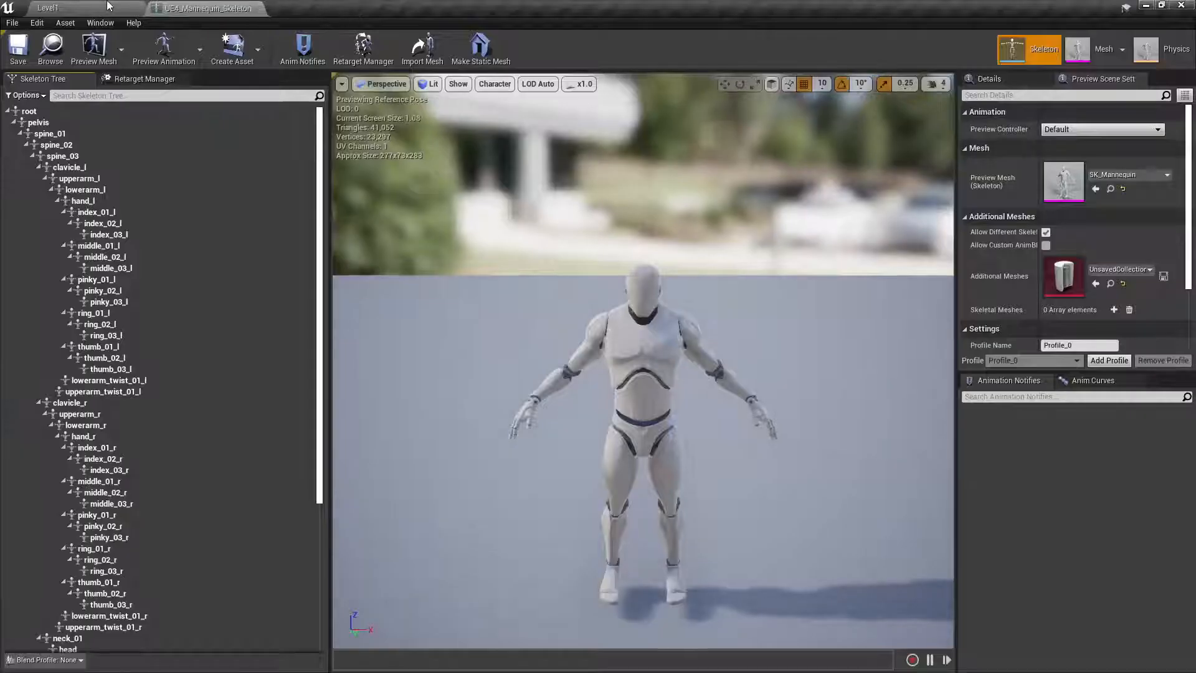
{"action": "left_click", "coordinate": [112, 8]}
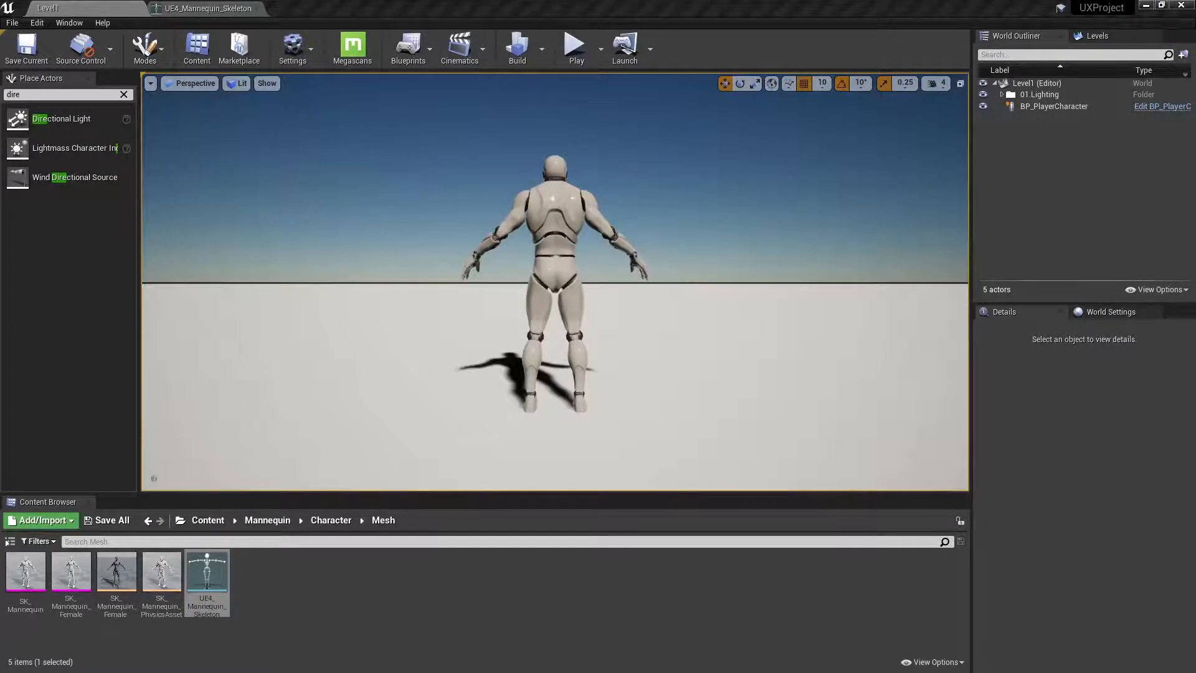
Switch to Mixamo in the browser, browse the idle animations and preview one of the Idle clips, then return to Unreal Editor.
{"action": "left_click_drag", "start_coordinate": [0, 46], "coordinate": [336, 0]}
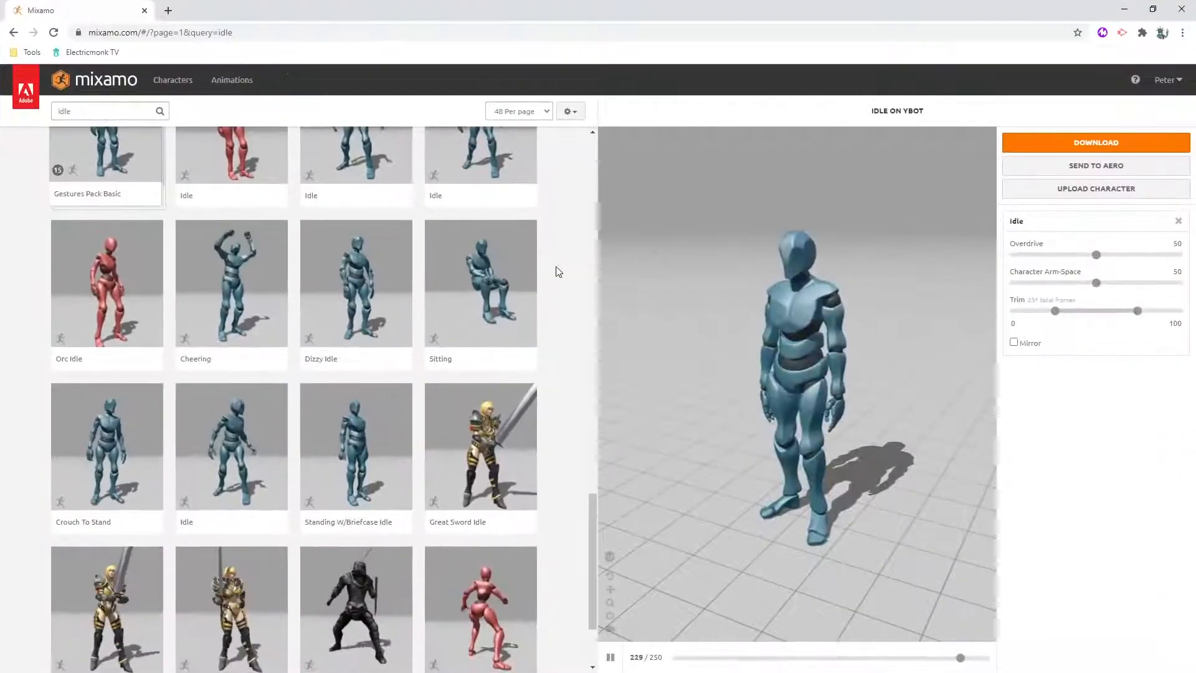
{"action": "scroll", "coordinate": [560, 249], "scroll_direction": "up", "scroll_amount": 20}
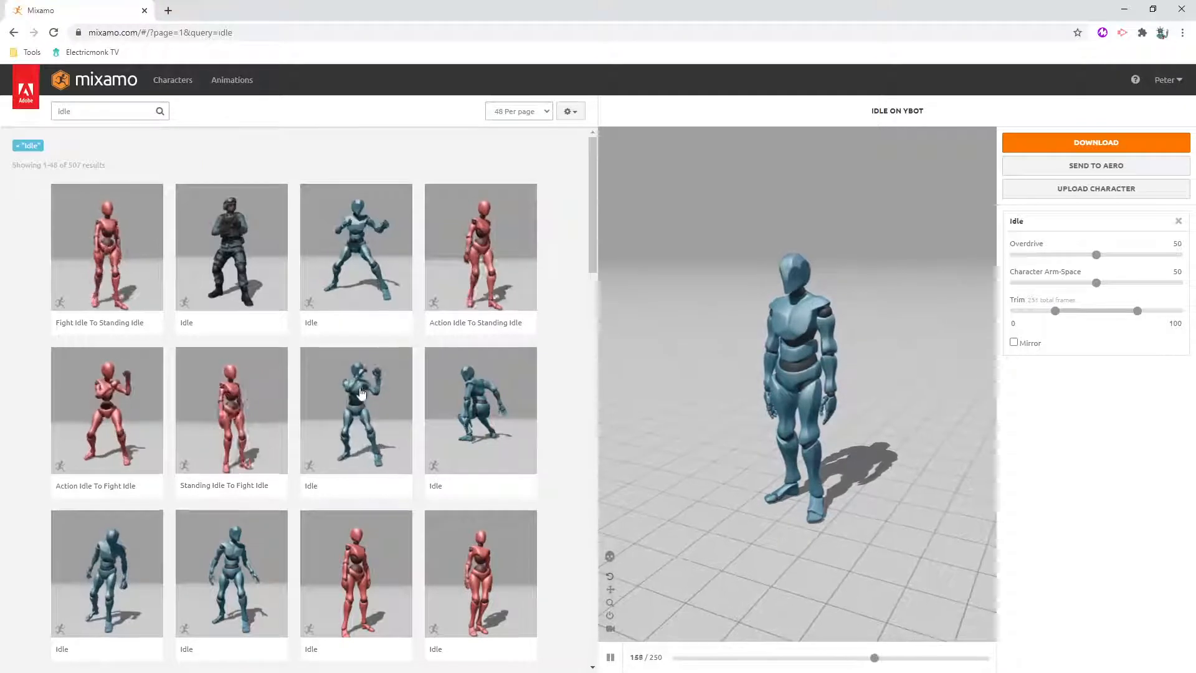
{"action": "scroll", "coordinate": [413, 399], "scroll_direction": "down", "scroll_amount": 4}
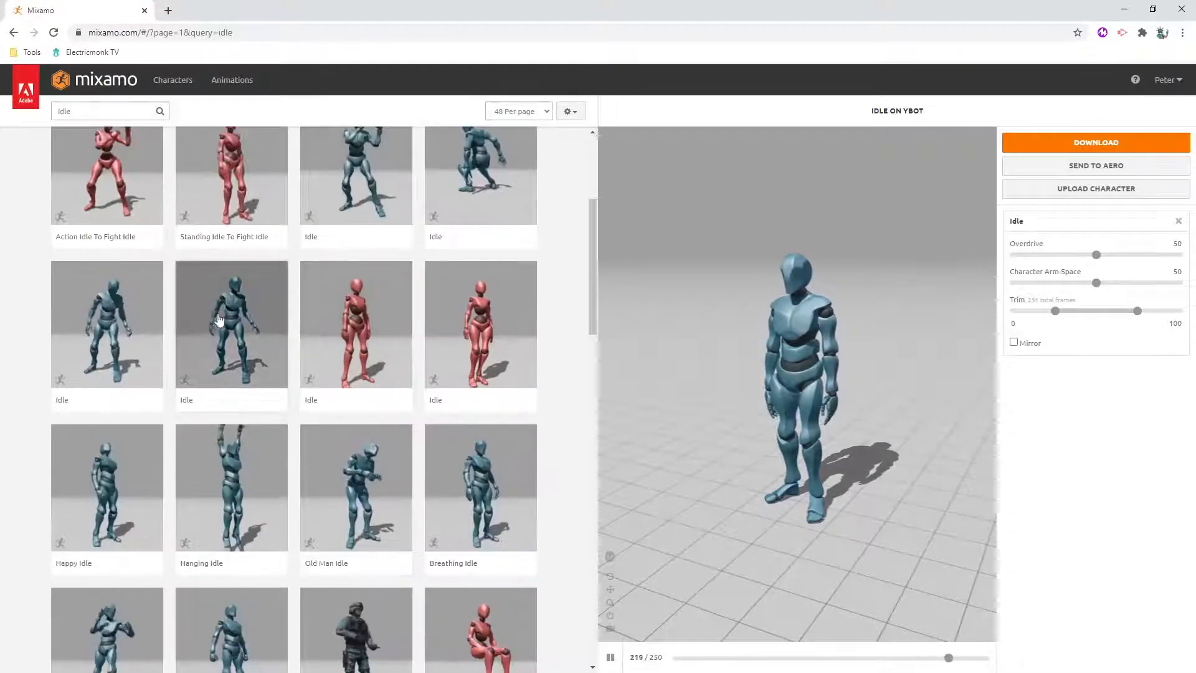
{"action": "left_click", "coordinate": [483, 390]}
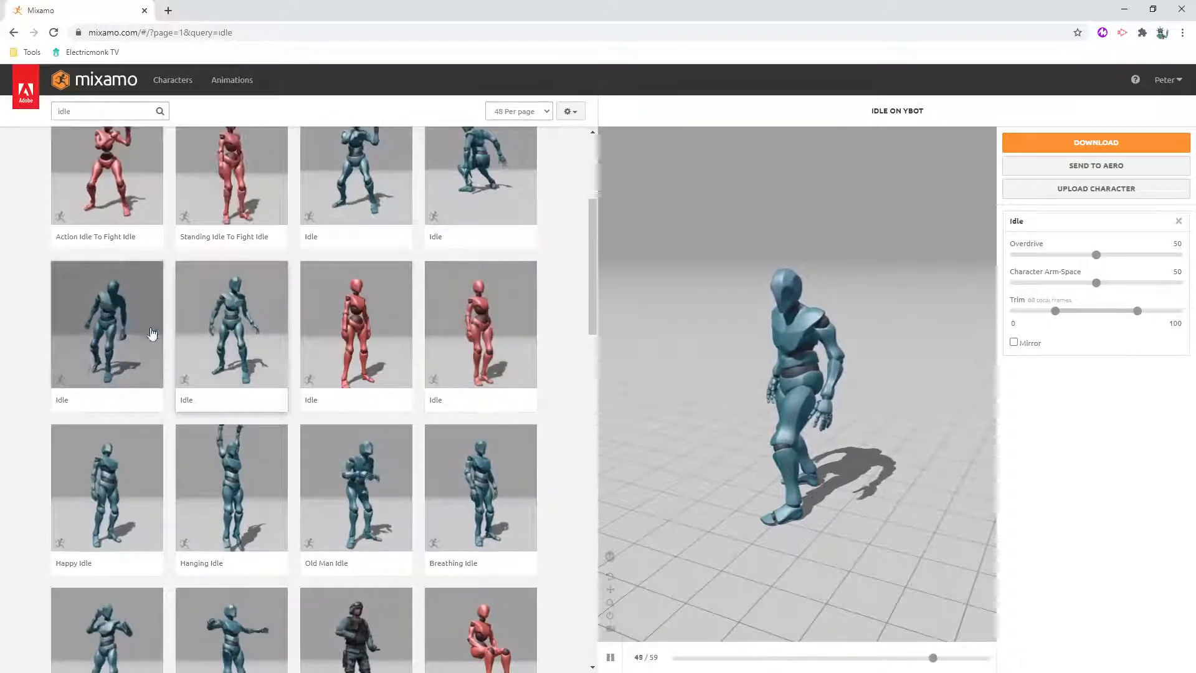
{"action": "scroll", "coordinate": [155, 334], "scroll_direction": "up", "scroll_amount": 4}
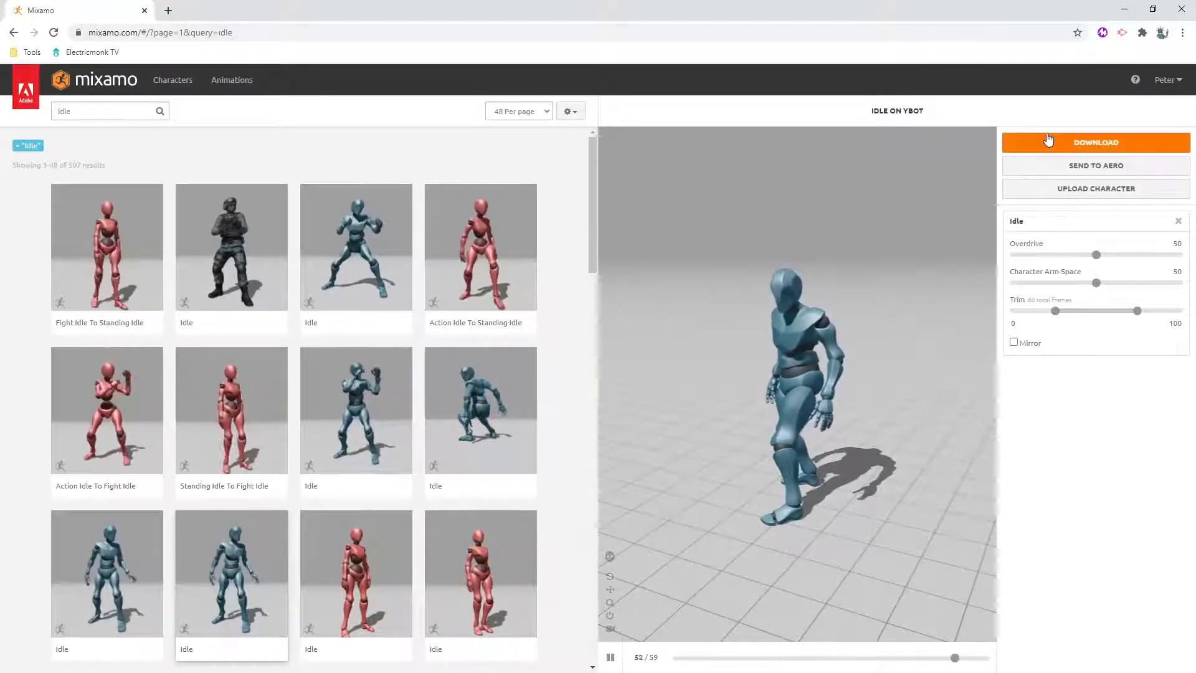
{"action": "left_click_drag", "start_coordinate": [1058, 11], "coordinate": [0, 50]}
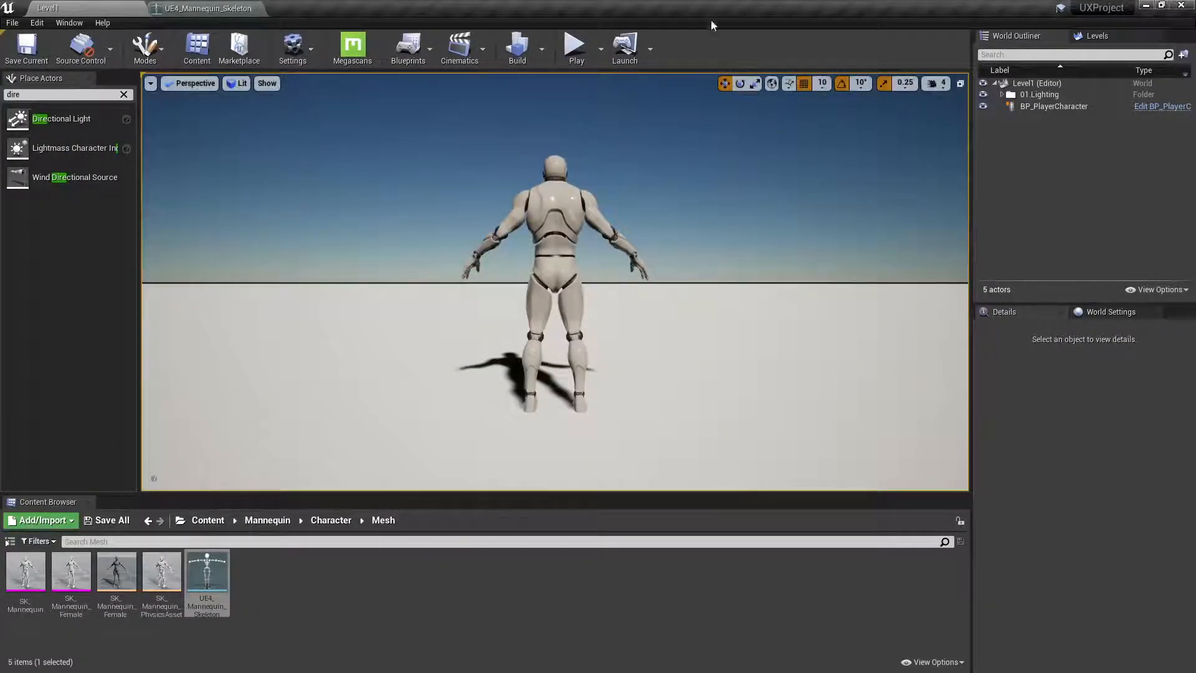
Minimize the editor, make a copy of Idle.fbx on the desktop and rename the copy MixamoBase.fbx.
{"action": "left_click", "coordinate": [1149, 6]}
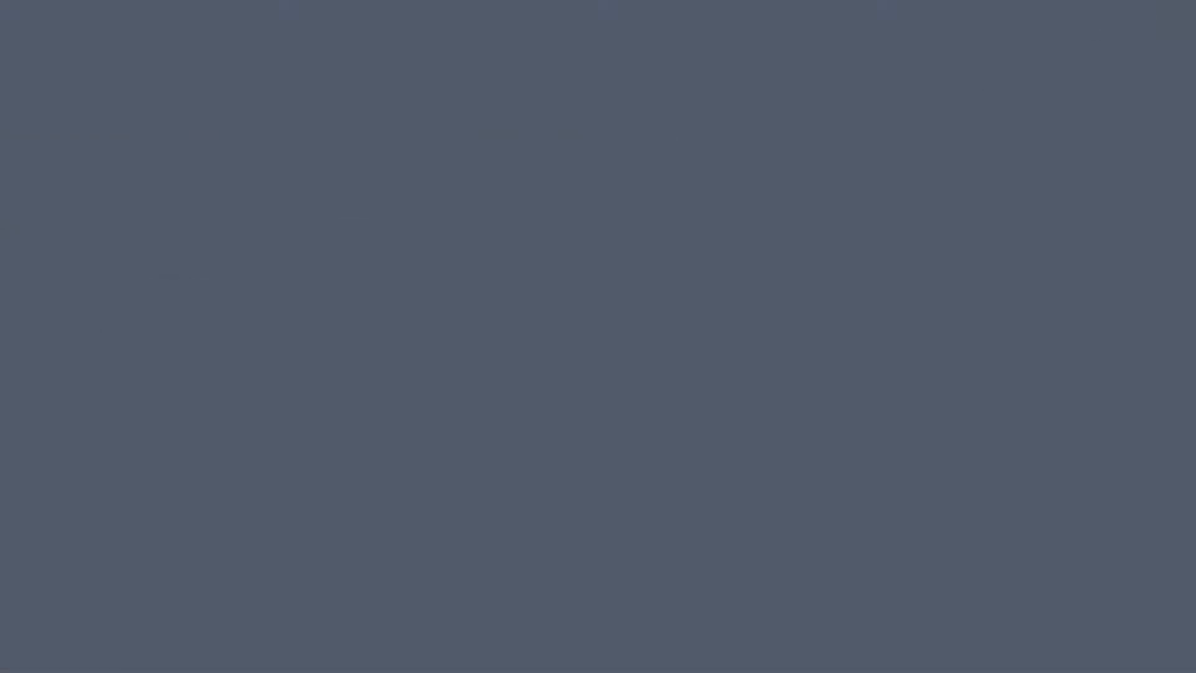
{"action": "left_click_drag", "start_coordinate": [358, 234], "coordinate": [340, 196]}
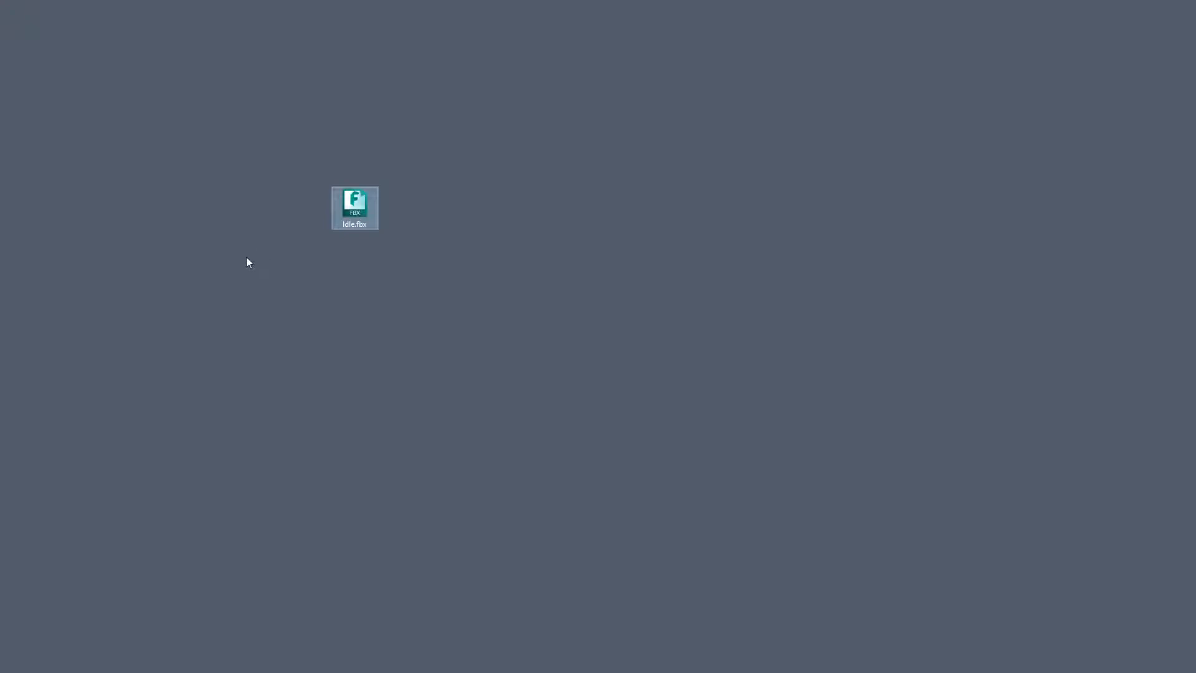
{"action": "left_click", "coordinate": [181, 270]}
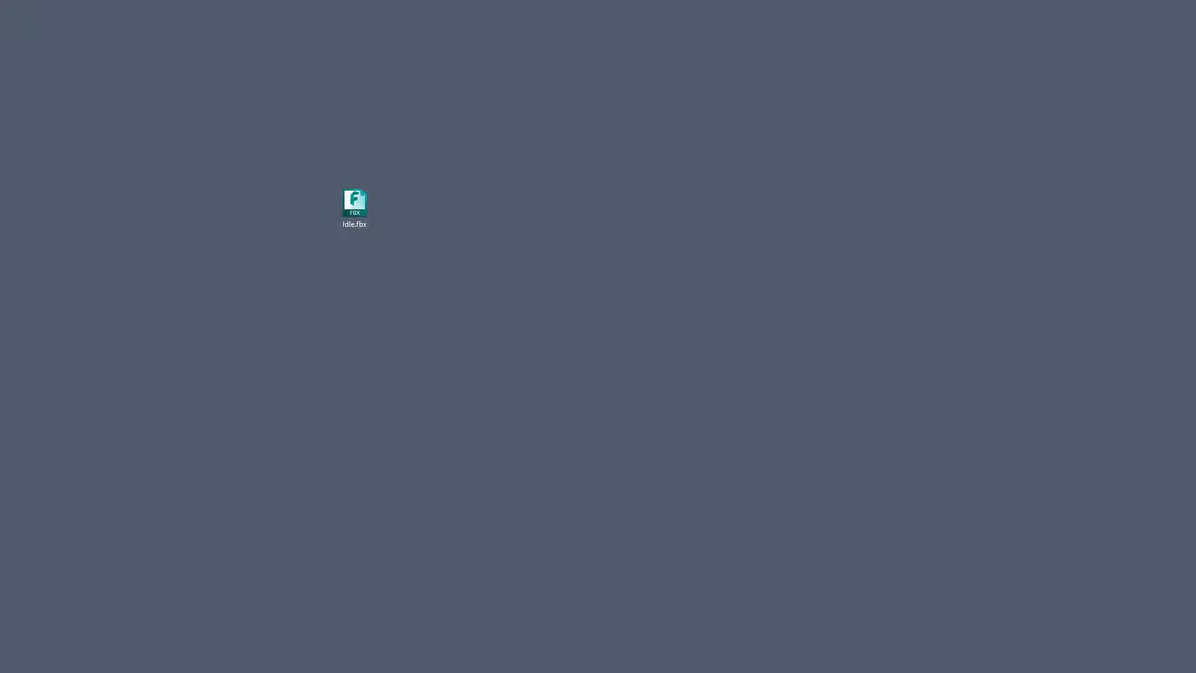
{"action": "left_click_drag", "start_coordinate": [0, 336], "coordinate": [357, 305]}
{"action": "right_click", "coordinate": [365, 340]}
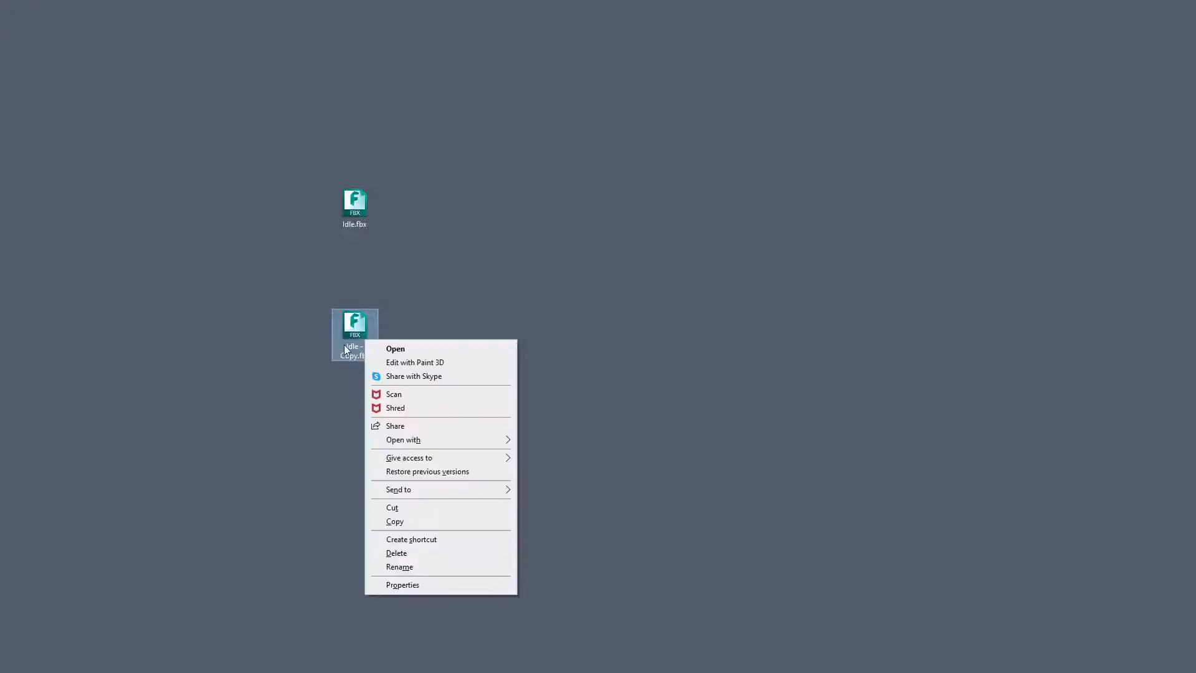
{"action": "left_click", "coordinate": [411, 568]}
{"action": "type", "text": "Mixam"}
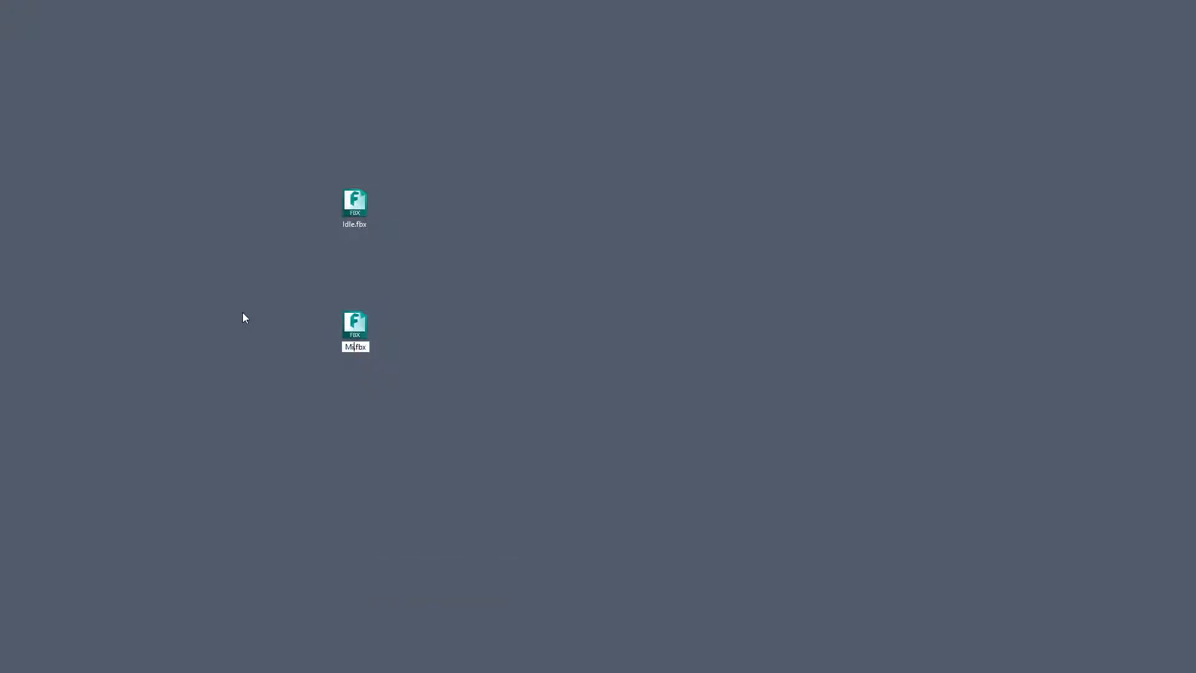
{"action": "type", "text": "oBase"}
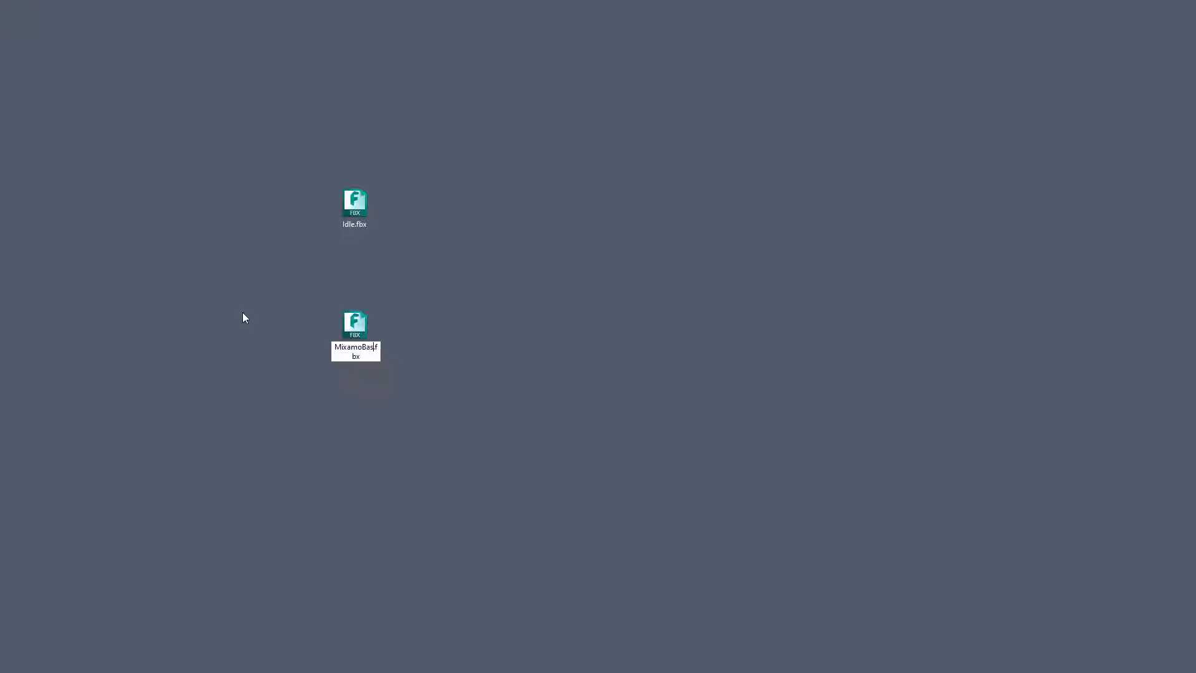
{"action": "key", "text": "Return"}
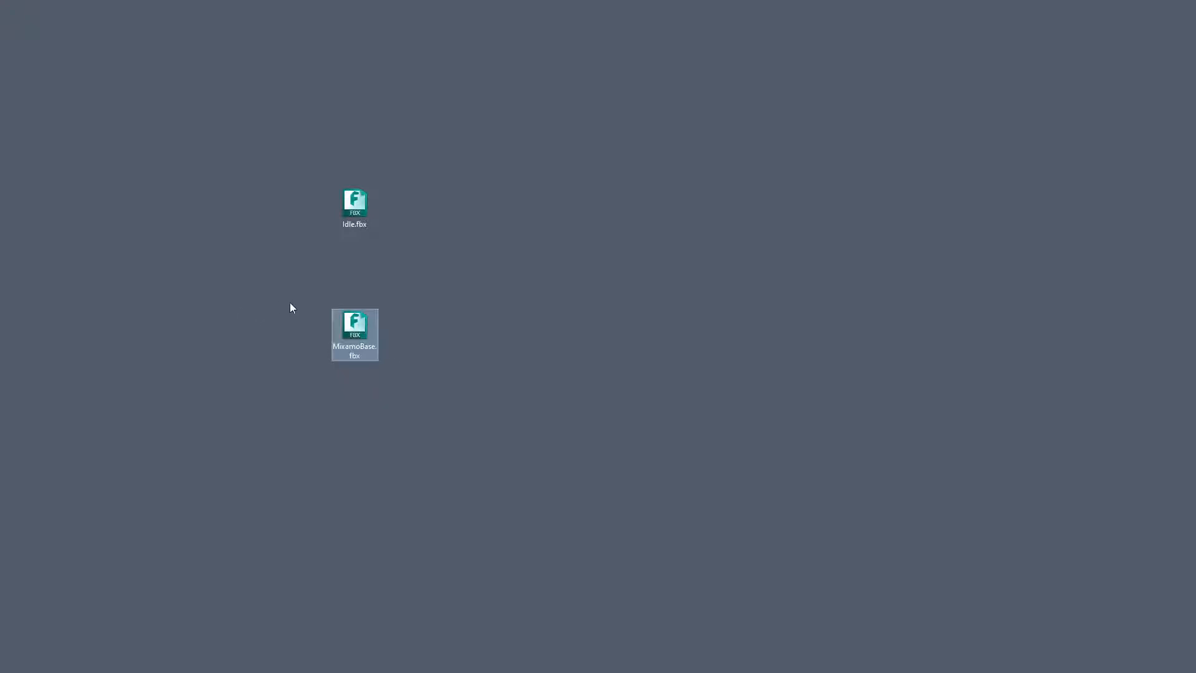
{"action": "left_click_drag", "start_coordinate": [360, 330], "coordinate": [359, 273]}
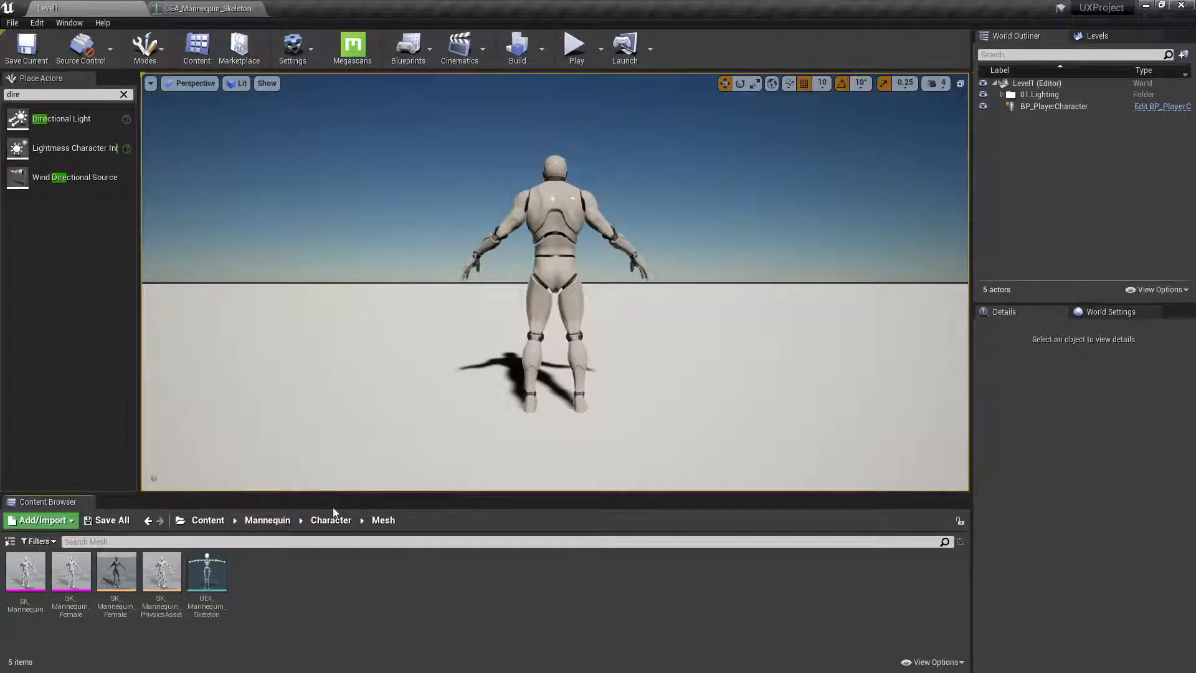
Create a new folder named MixamoAnimations in the project's root Content folder.
{"action": "left_click", "coordinate": [330, 520]}
{"action": "left_click", "coordinate": [267, 520]}
{"action": "left_click", "coordinate": [208, 520]}
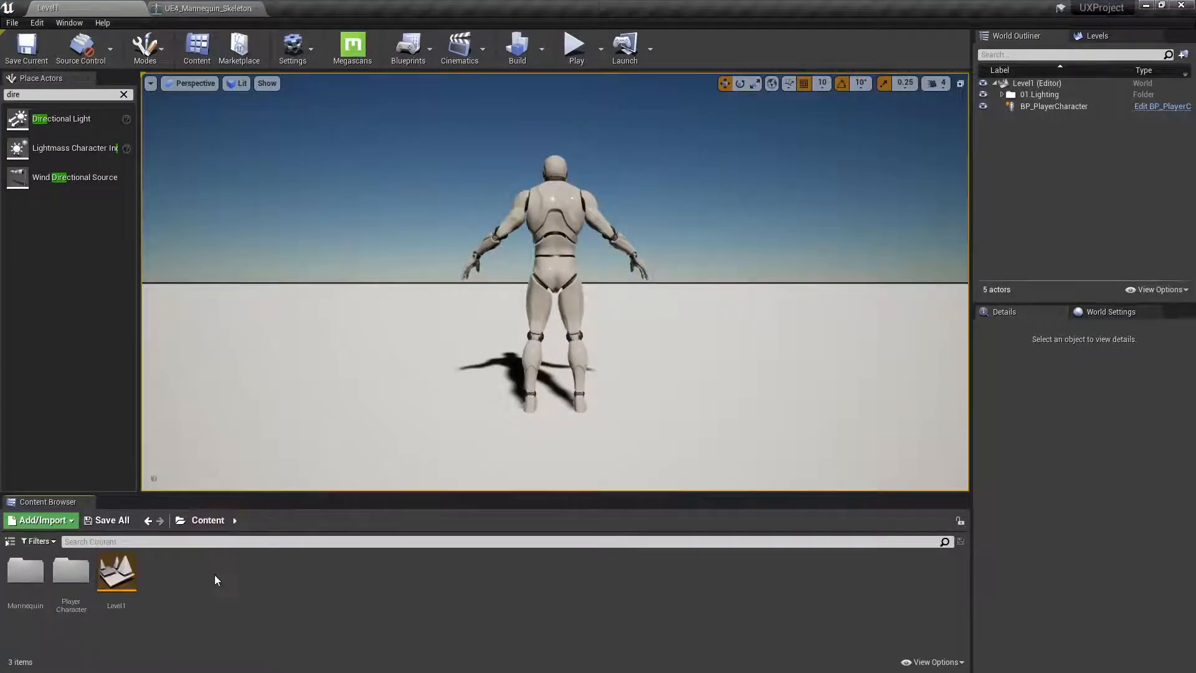
{"action": "double_click", "coordinate": [71, 572]}
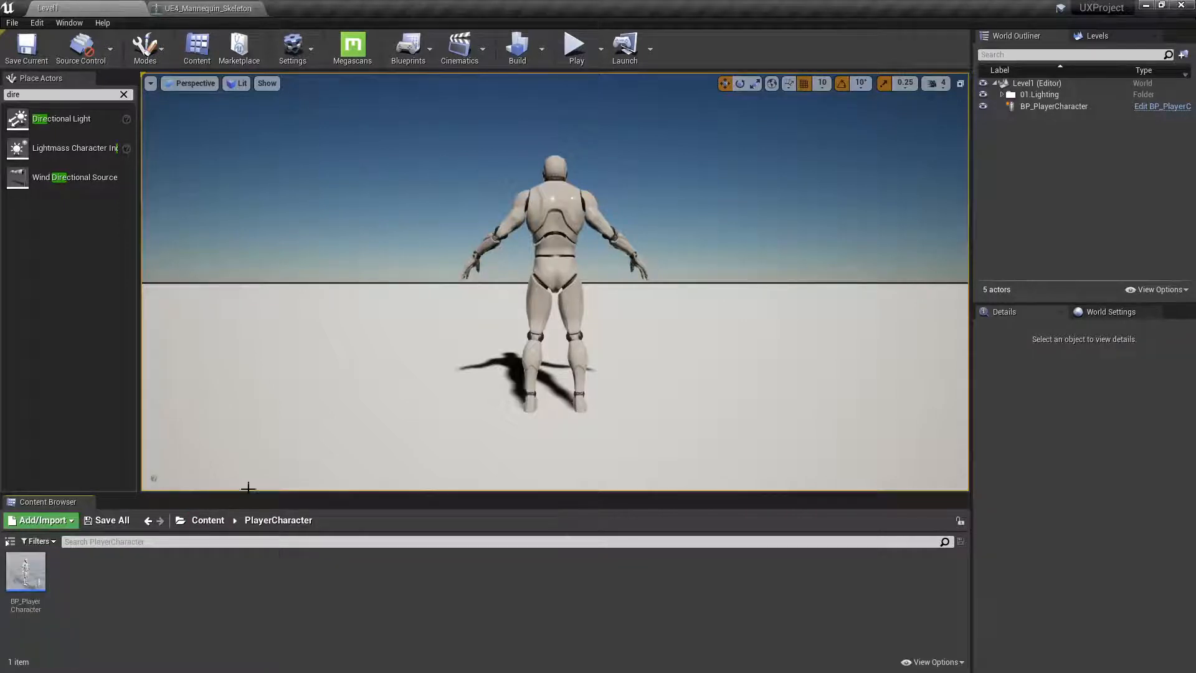
{"action": "left_click", "coordinate": [209, 520]}
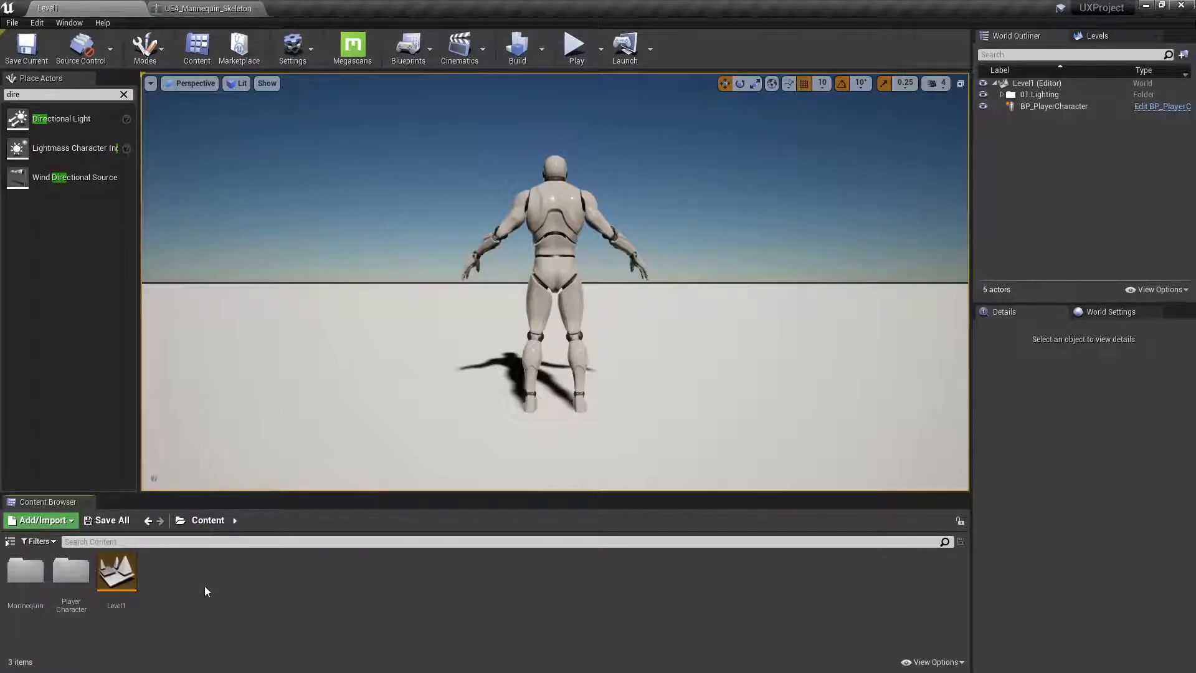
{"action": "right_click", "coordinate": [204, 585]}
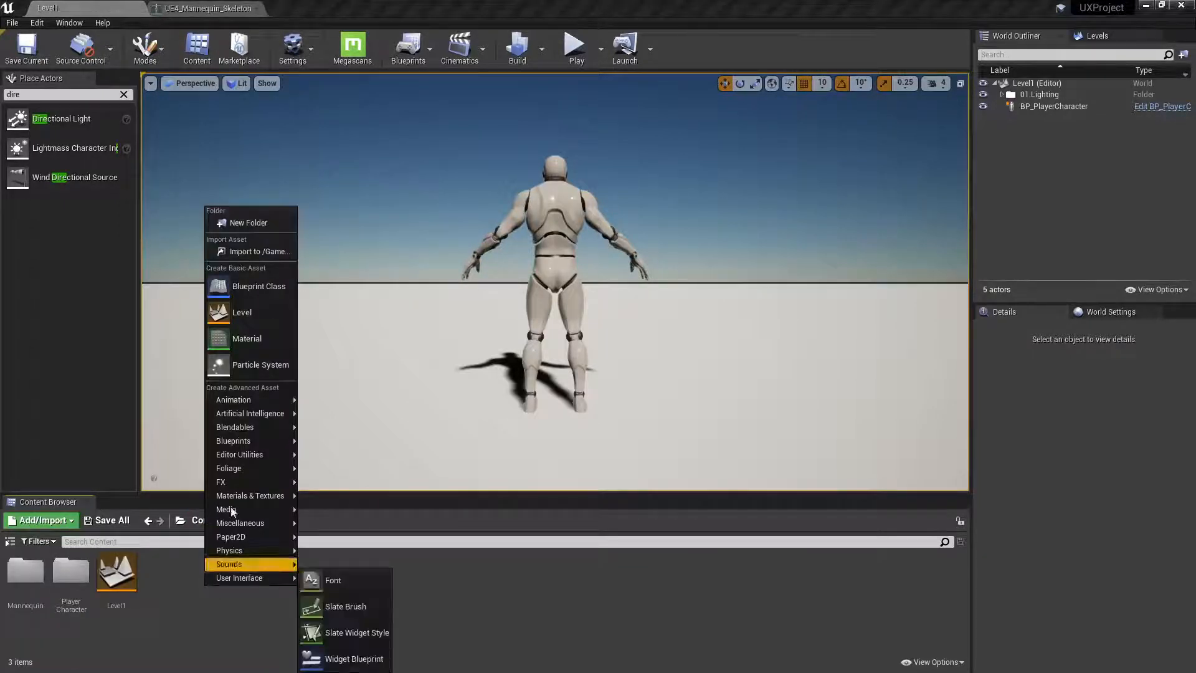
{"action": "left_click", "coordinate": [264, 223]}
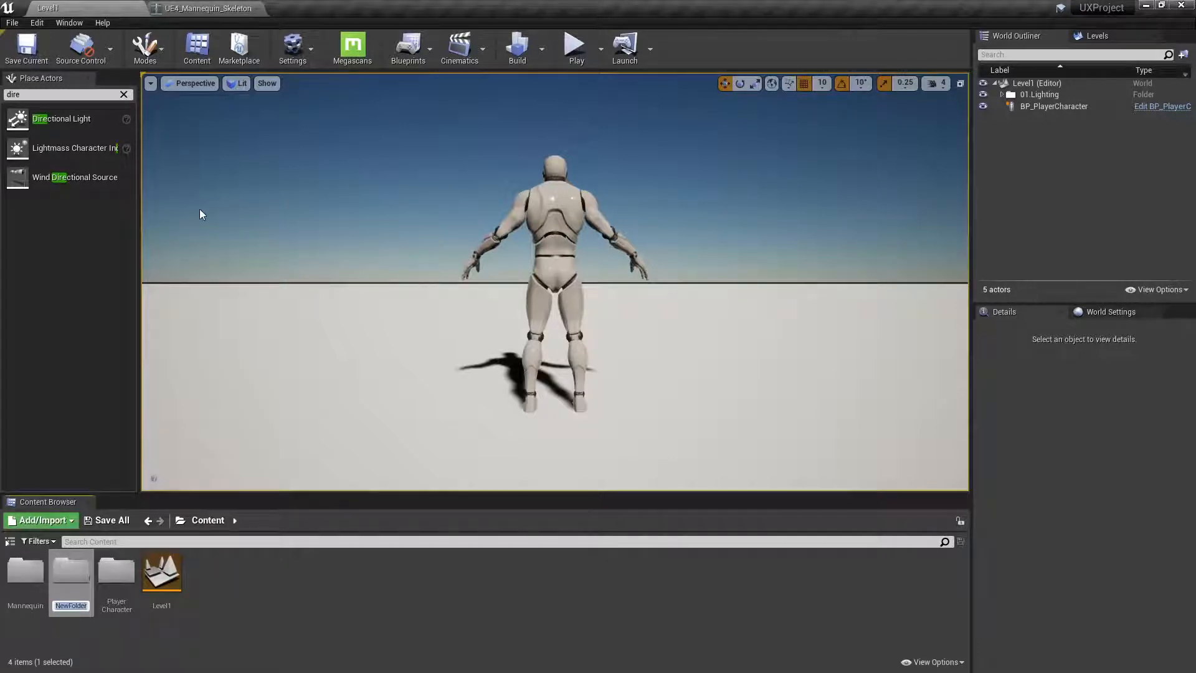
{"action": "type", "text": "Mi"}
{"action": "type", "text": "xamoAnim"}
{"action": "type", "text": "ations"}
{"action": "key", "text": "Return"}
{"action": "left_click", "coordinate": [221, 590]}
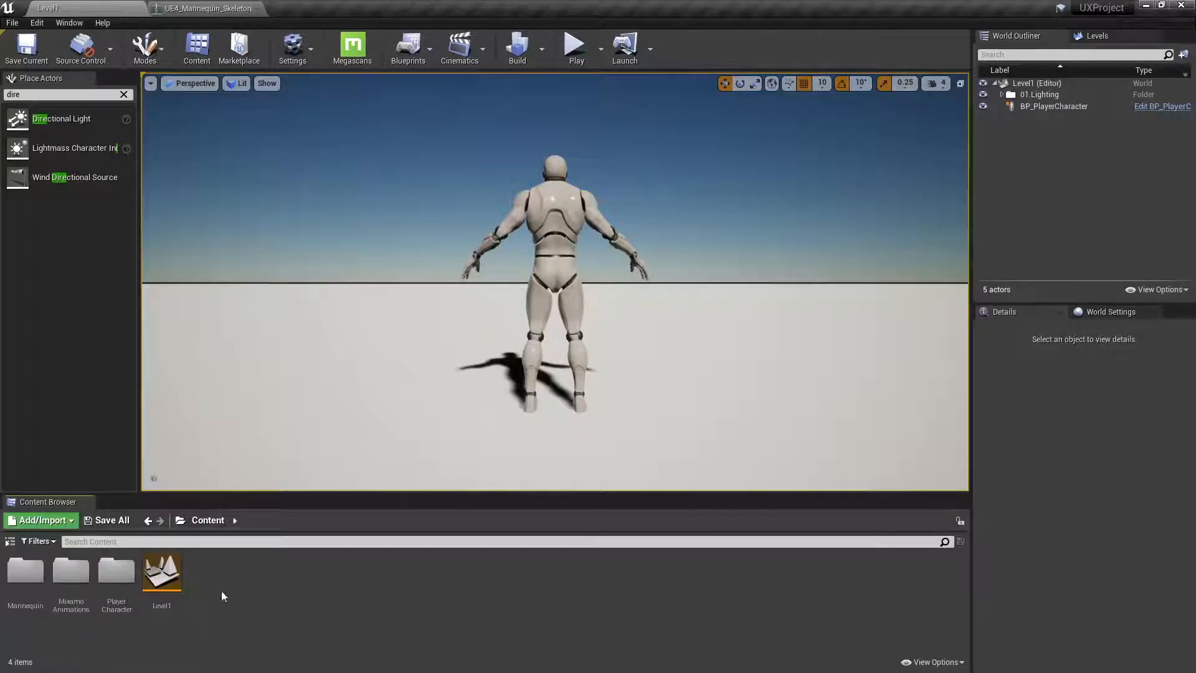
Start importing MixamoBase.fbx into the MixamoAnimations folder.
{"action": "double_click", "coordinate": [78, 568]}
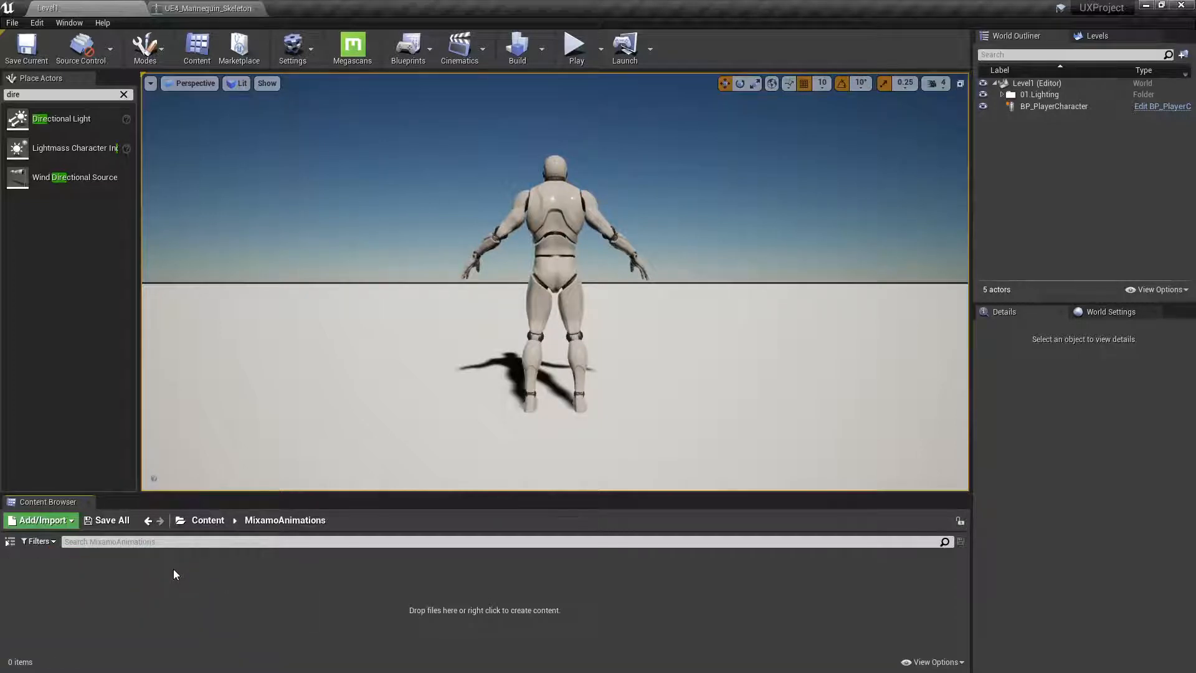
{"action": "left_click", "coordinate": [51, 520]}
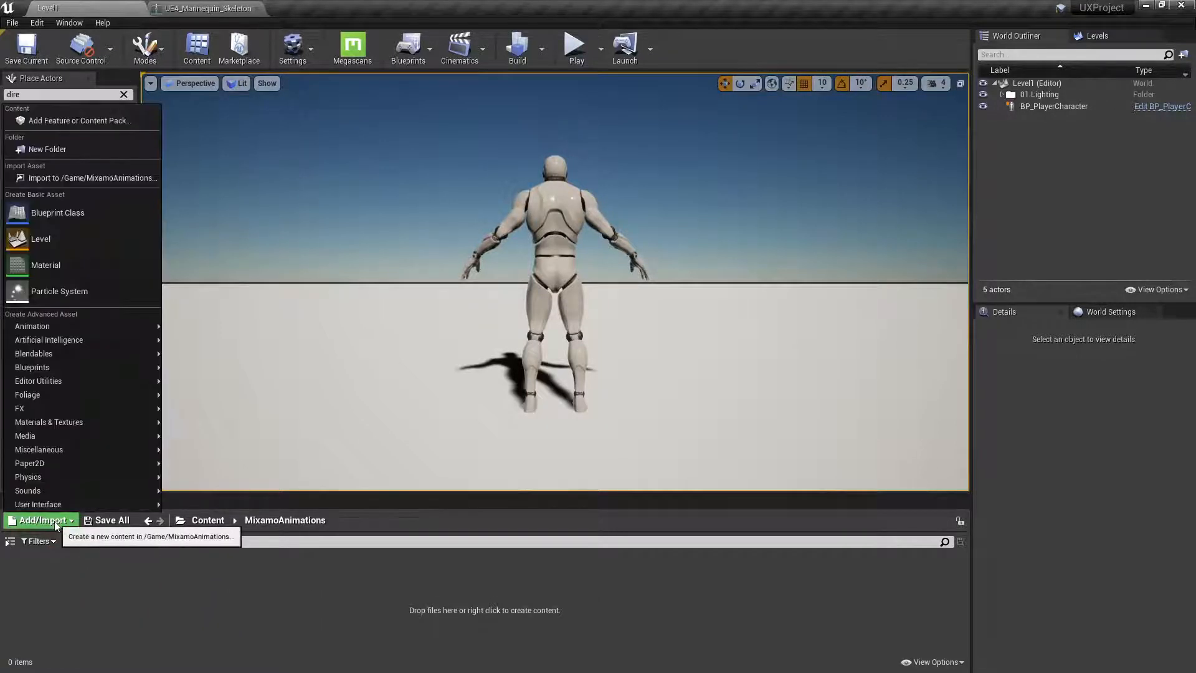
{"action": "left_click", "coordinate": [77, 178]}
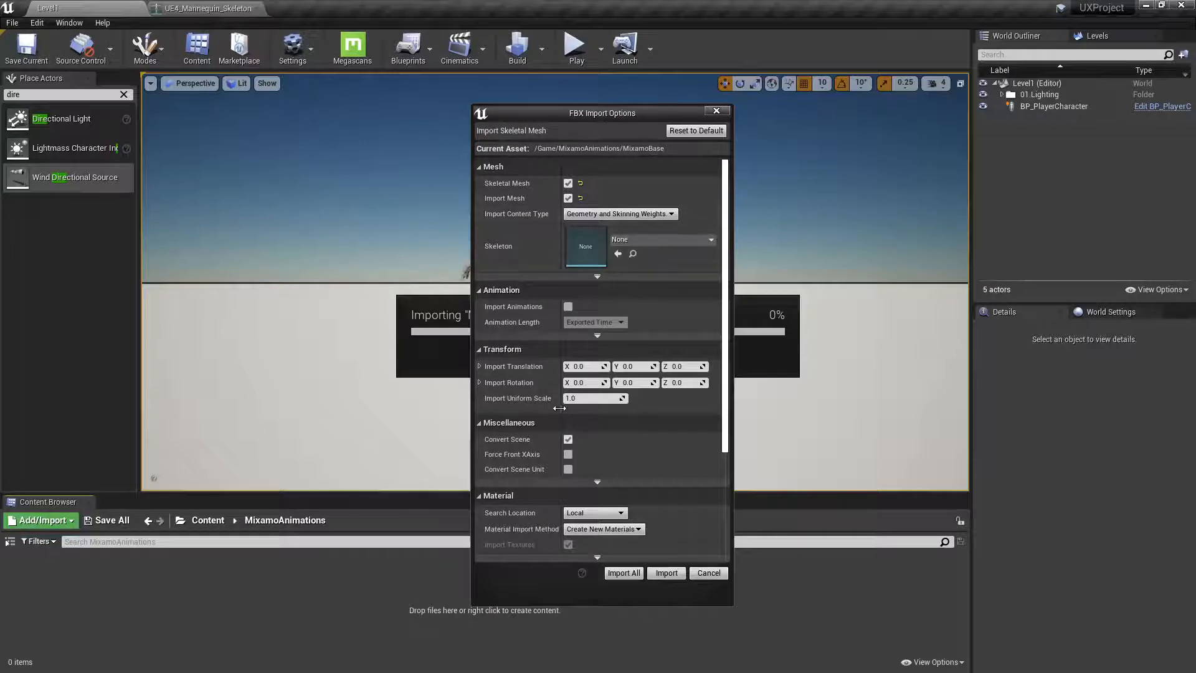
Enable Convert Scene Unit in the FBX import options and import all of MixamoBase.
{"action": "left_click", "coordinate": [568, 469]}
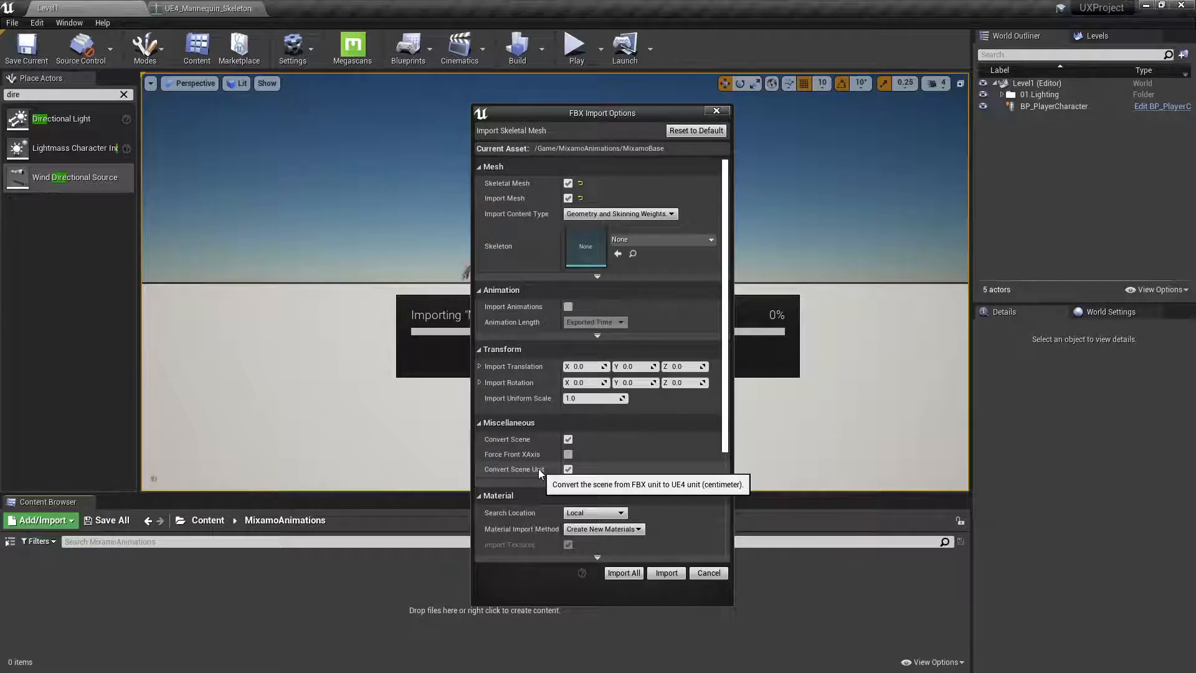
{"action": "left_click", "coordinate": [597, 559]}
{"action": "scroll", "coordinate": [601, 462], "scroll_direction": "down", "scroll_amount": 5}
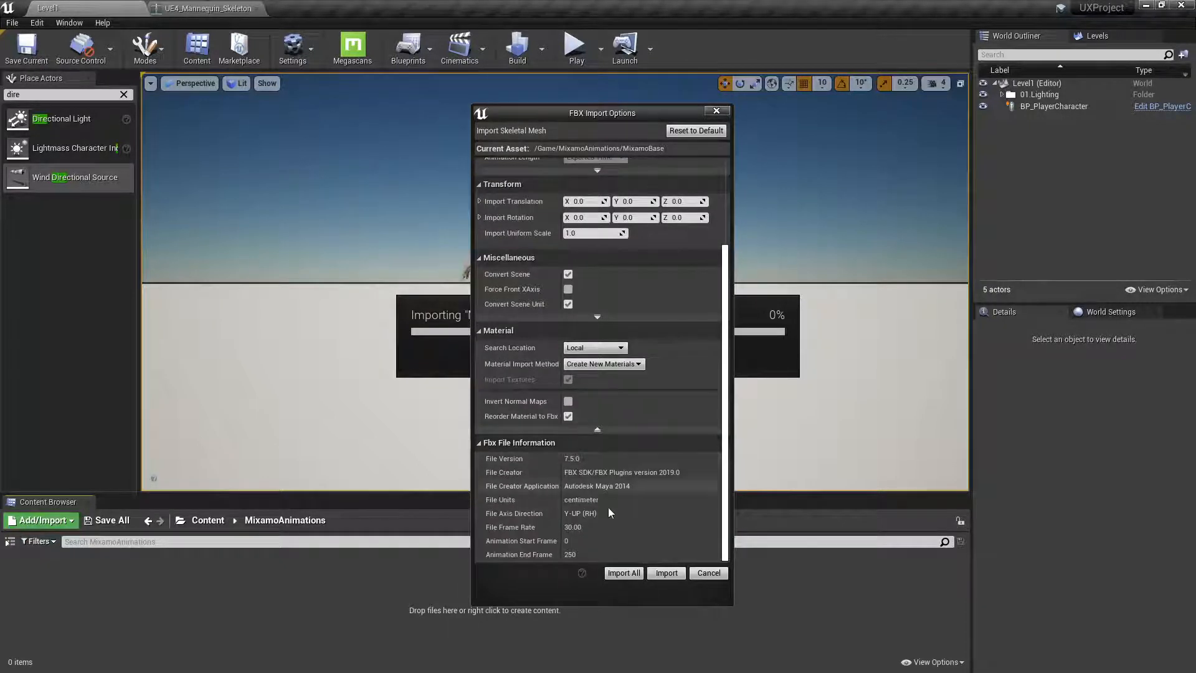
{"action": "left_click", "coordinate": [623, 572]}
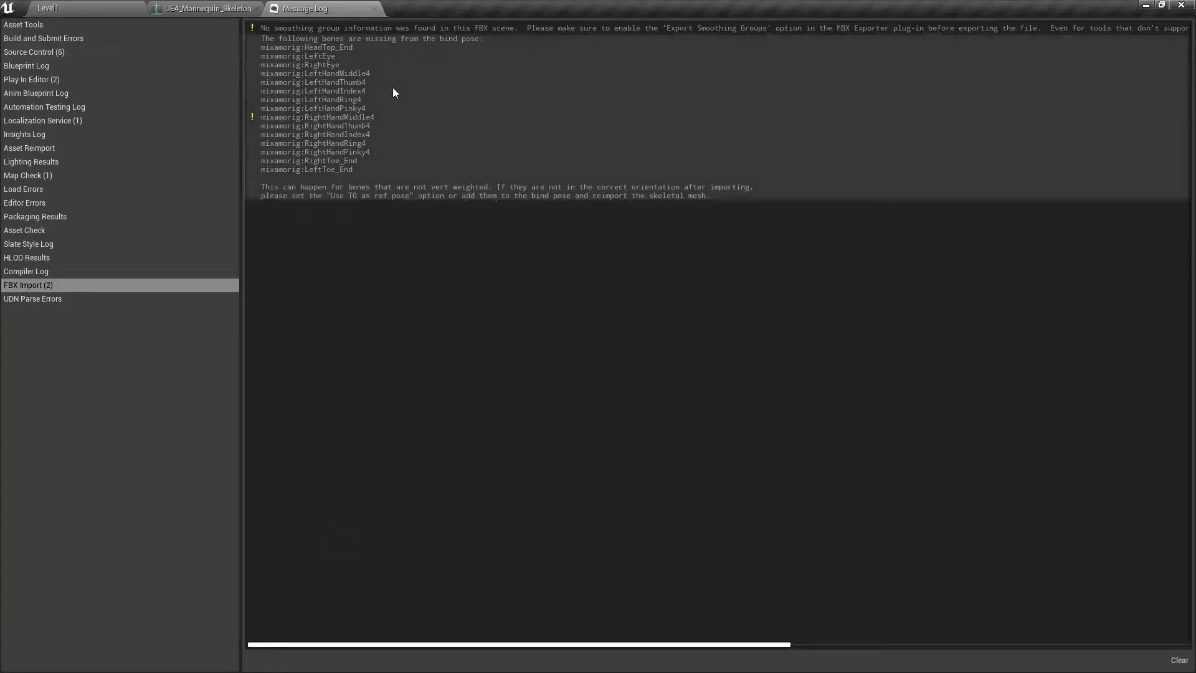
Close the import message log and the mannequin skeleton editor, and save all the newly imported MixamoBase assets.
{"action": "left_click", "coordinate": [378, 8]}
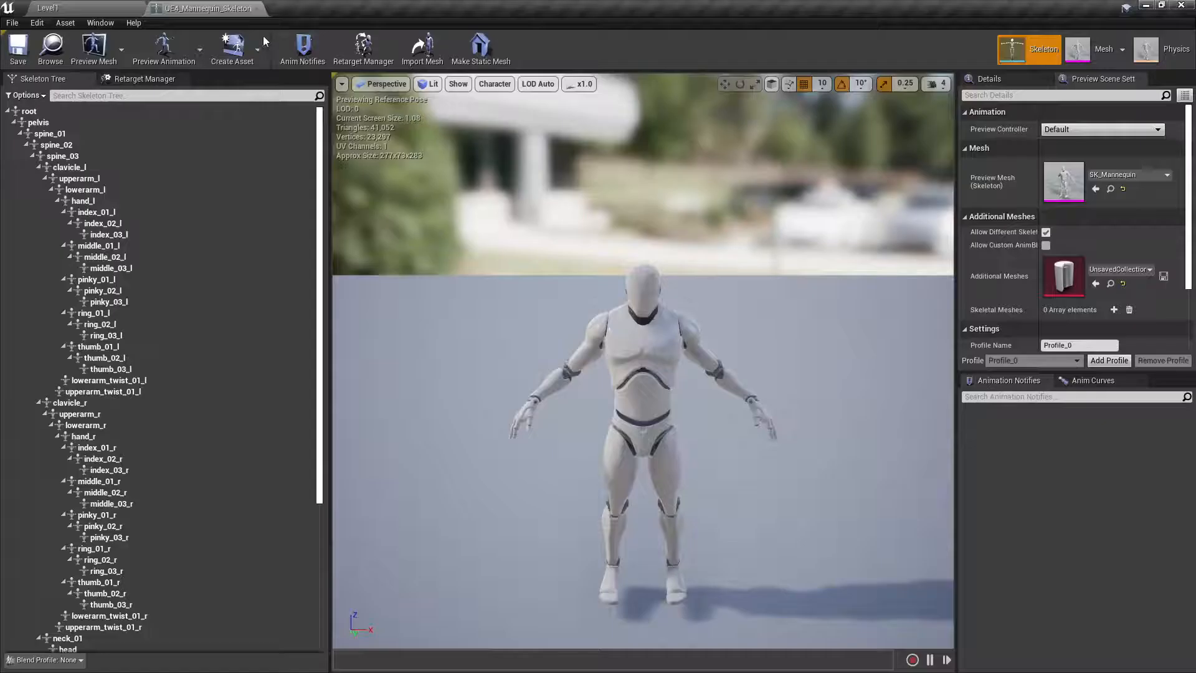
{"action": "left_click", "coordinate": [93, 7]}
{"action": "left_click", "coordinate": [211, 7]}
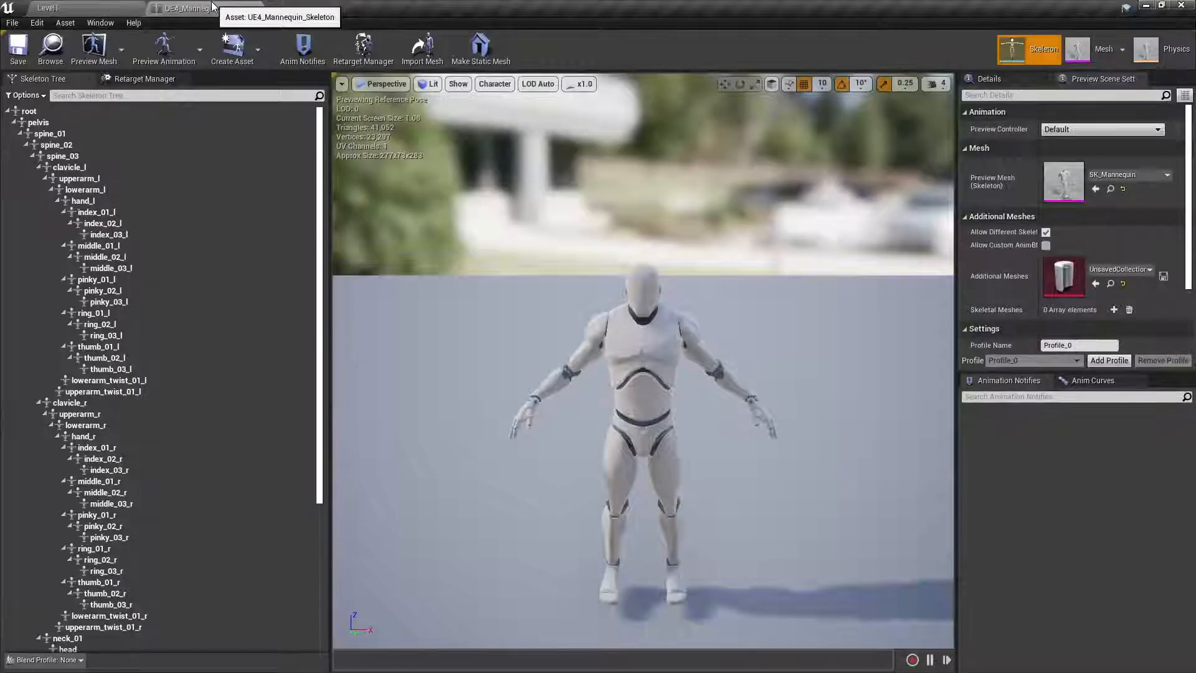
{"action": "left_click", "coordinate": [90, 7]}
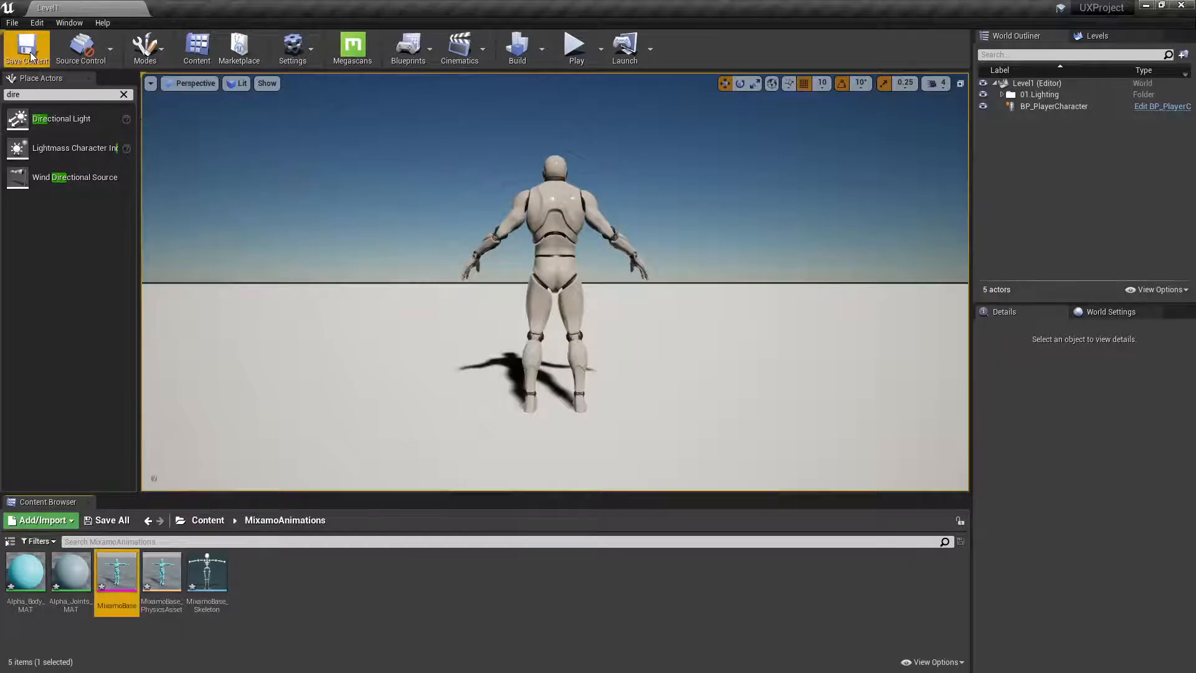
{"action": "left_click", "coordinate": [107, 520]}
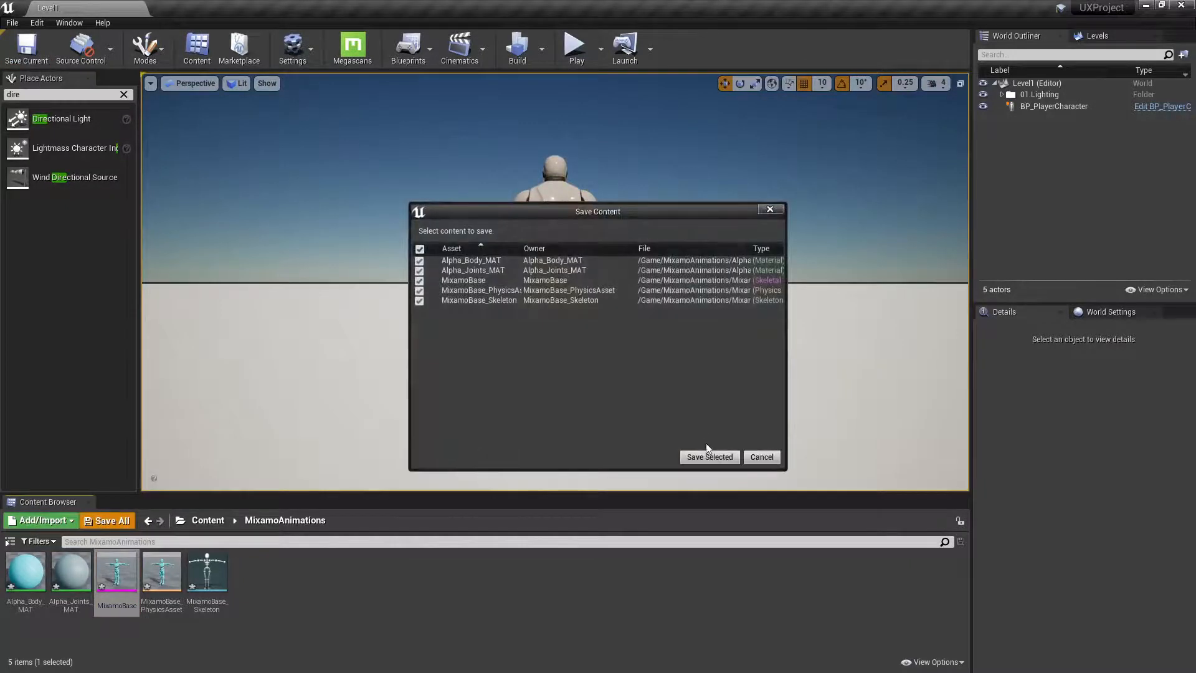
{"action": "left_click", "coordinate": [708, 454]}
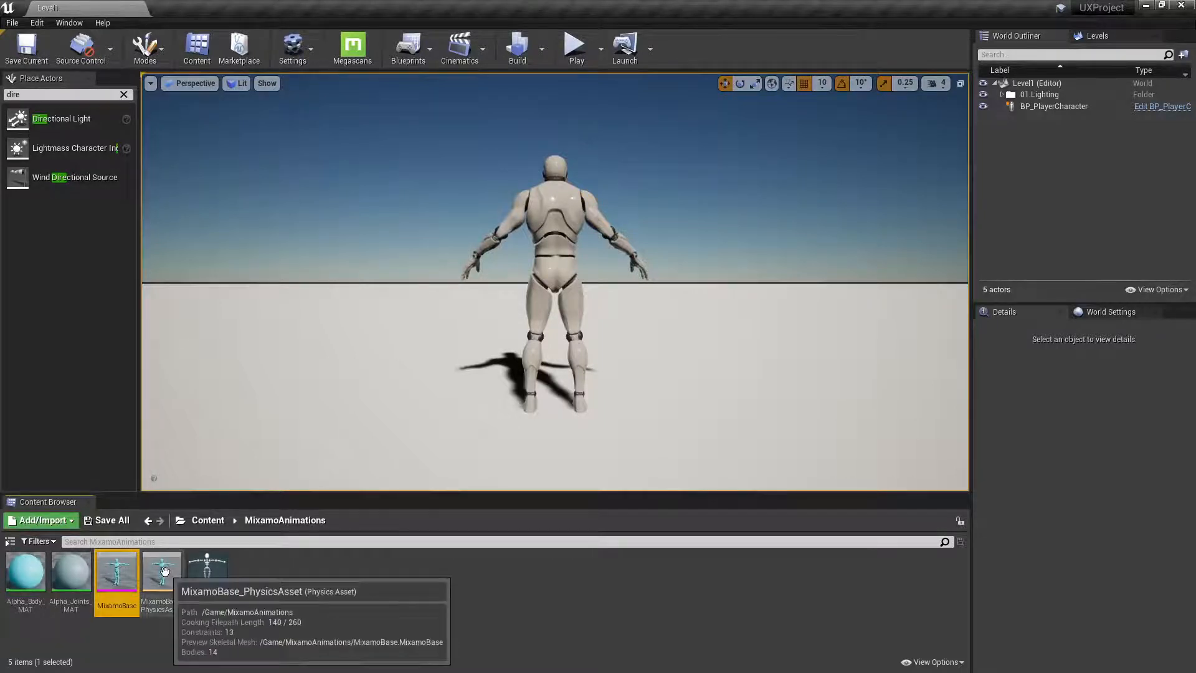
Open the MixamoBase skeletal mesh, dock its editor in the main window and examine its skeleton's bone hierarchy.
{"action": "double_click", "coordinate": [113, 566]}
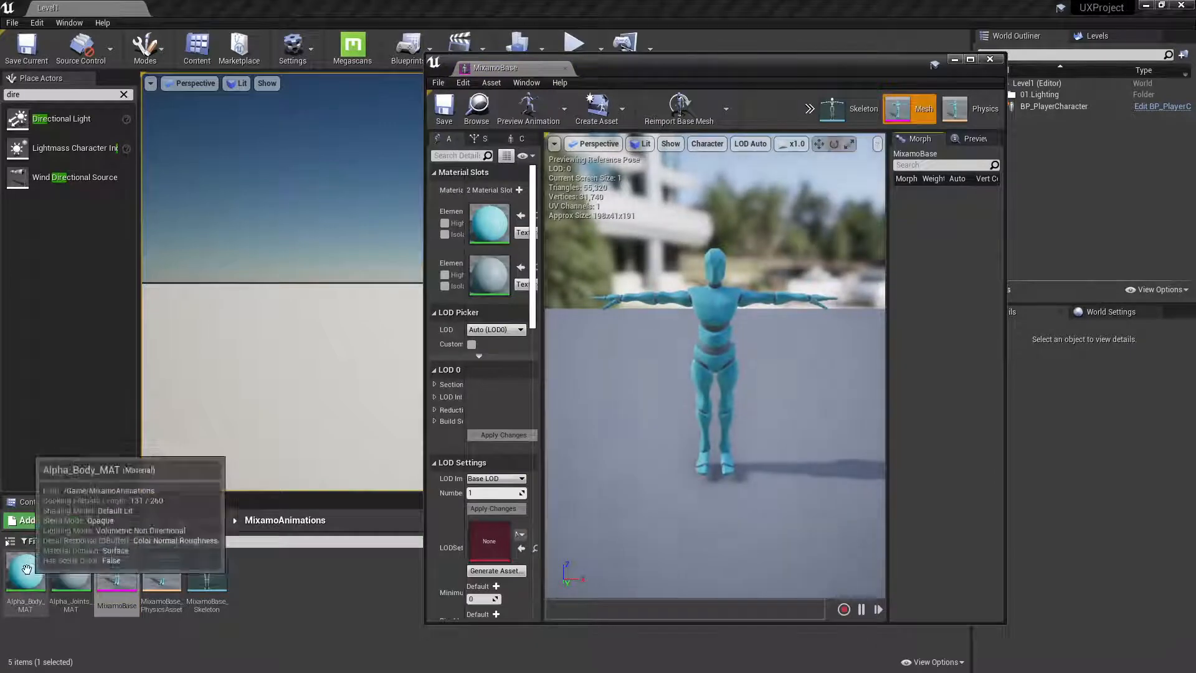
{"action": "left_click_drag", "start_coordinate": [685, 69], "coordinate": [436, 78]}
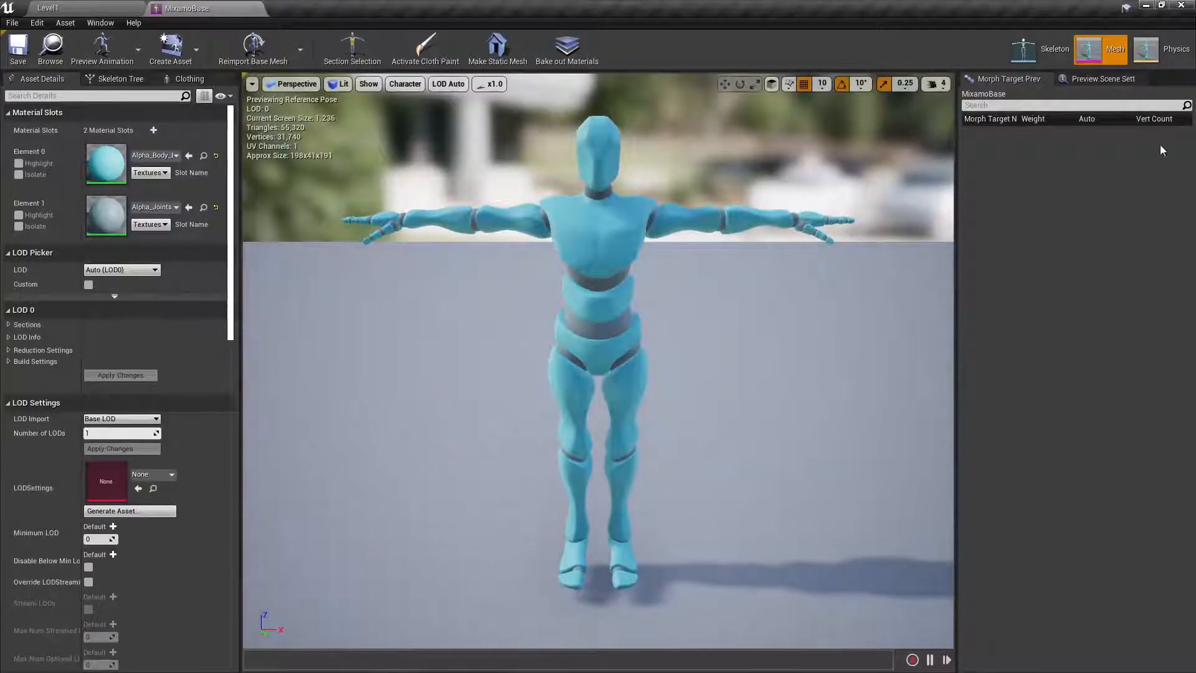
{"action": "left_click", "coordinate": [1037, 48]}
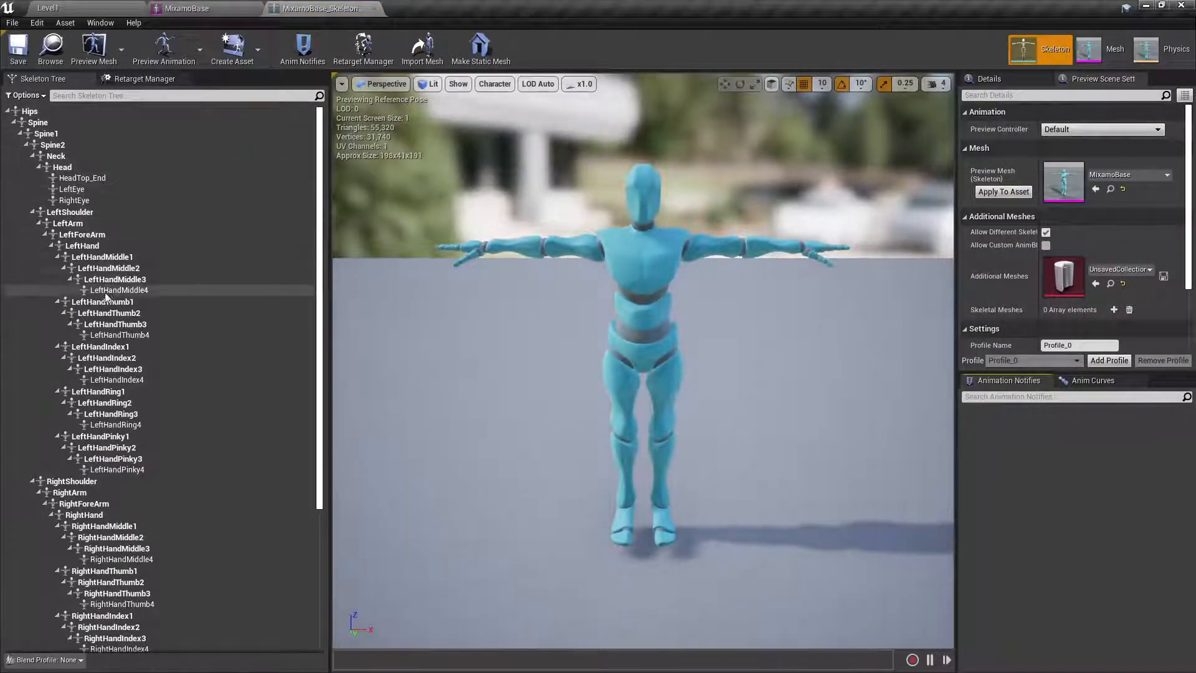
{"action": "scroll", "coordinate": [140, 396], "scroll_direction": "down", "scroll_amount": 5}
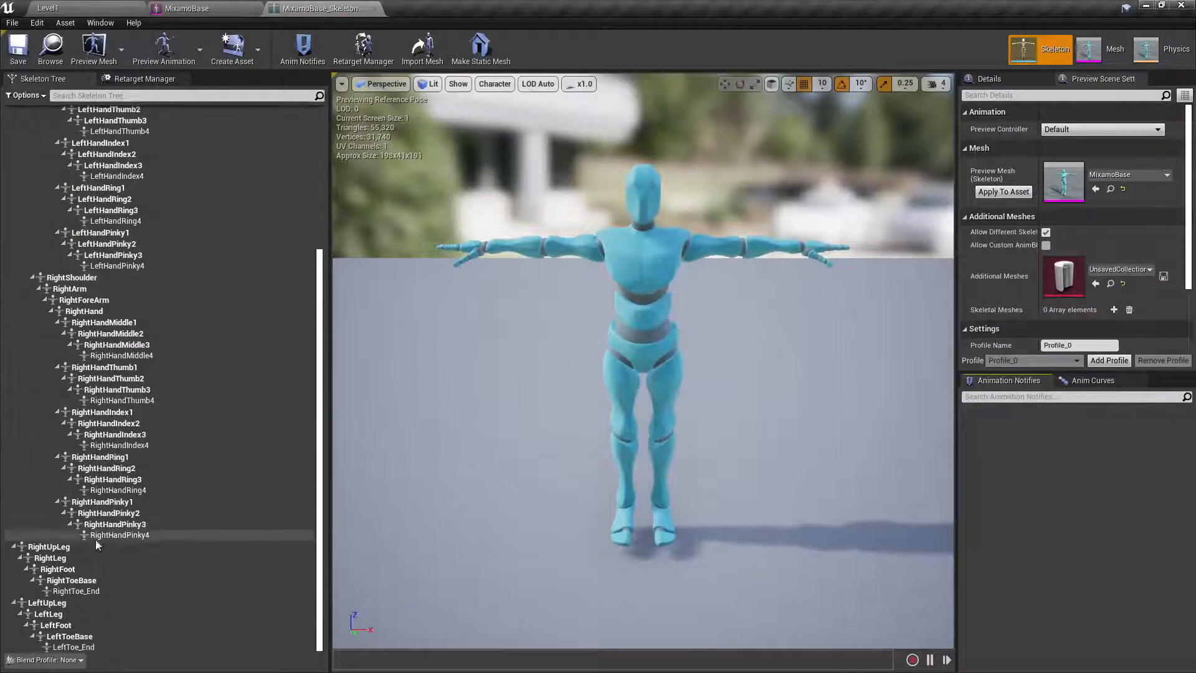
{"action": "scroll", "coordinate": [124, 405], "scroll_direction": "up", "scroll_amount": 5}
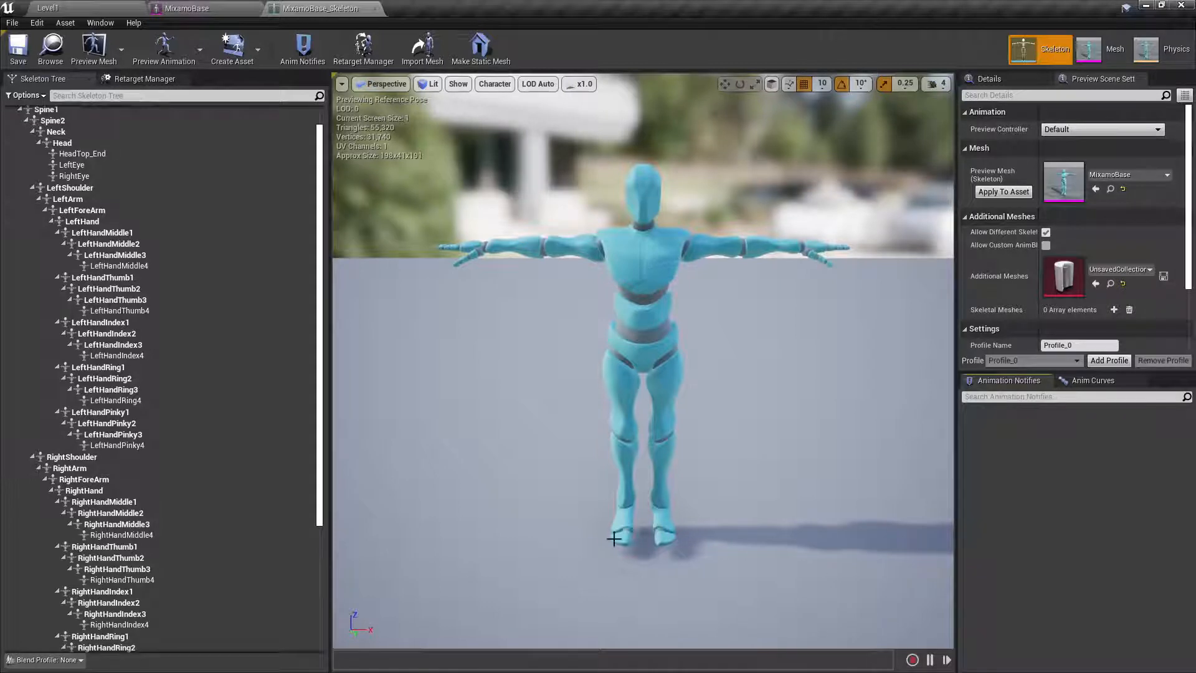
Return to the level and open UE4_Mannequin_Skeleton from the Mannequin/Character/Mesh folder.
{"action": "left_click", "coordinate": [81, 9]}
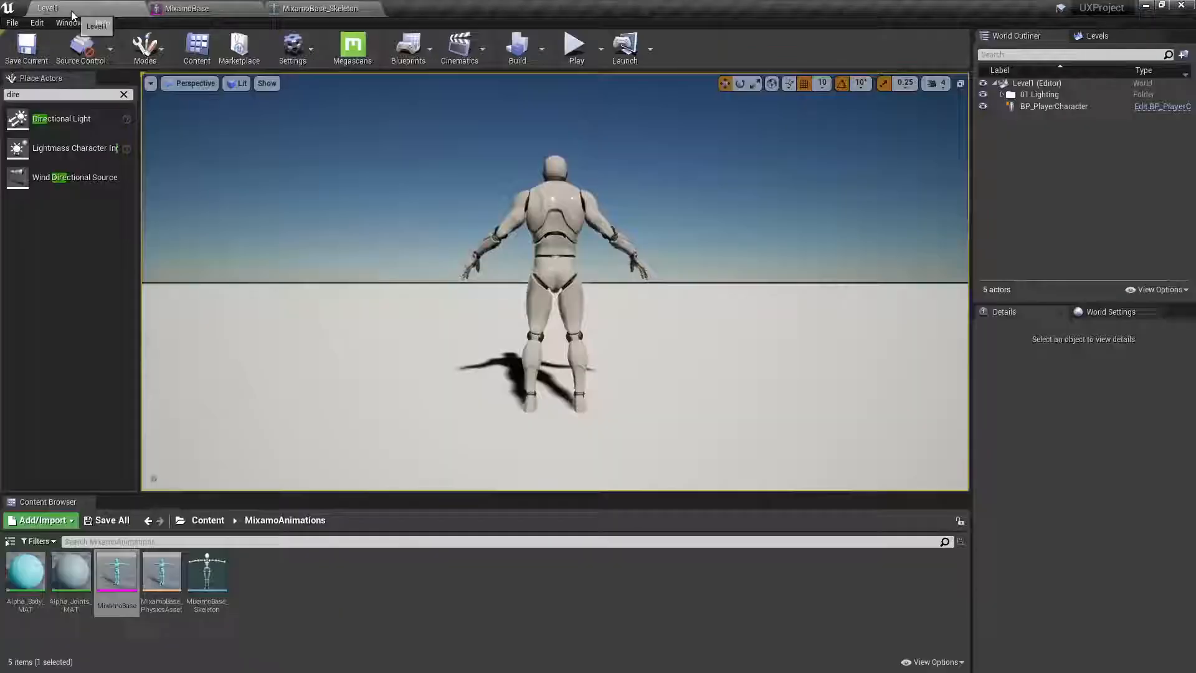
{"action": "left_click", "coordinate": [208, 520]}
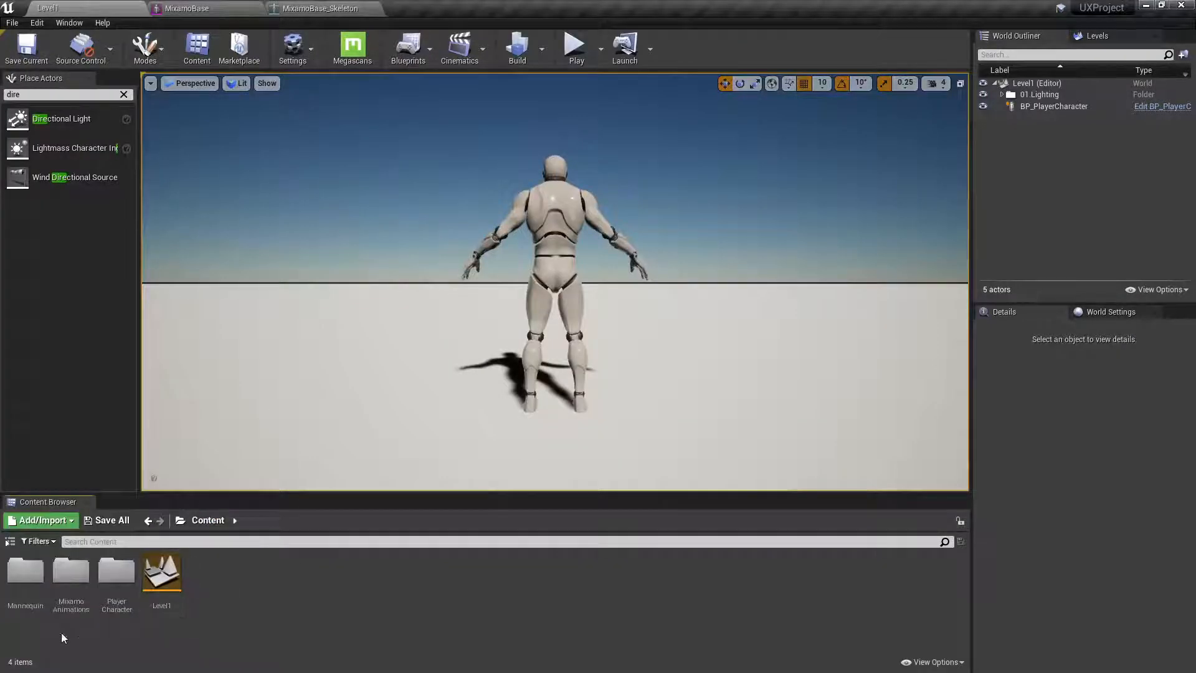
{"action": "double_click", "coordinate": [121, 568]}
{"action": "left_click", "coordinate": [208, 520]}
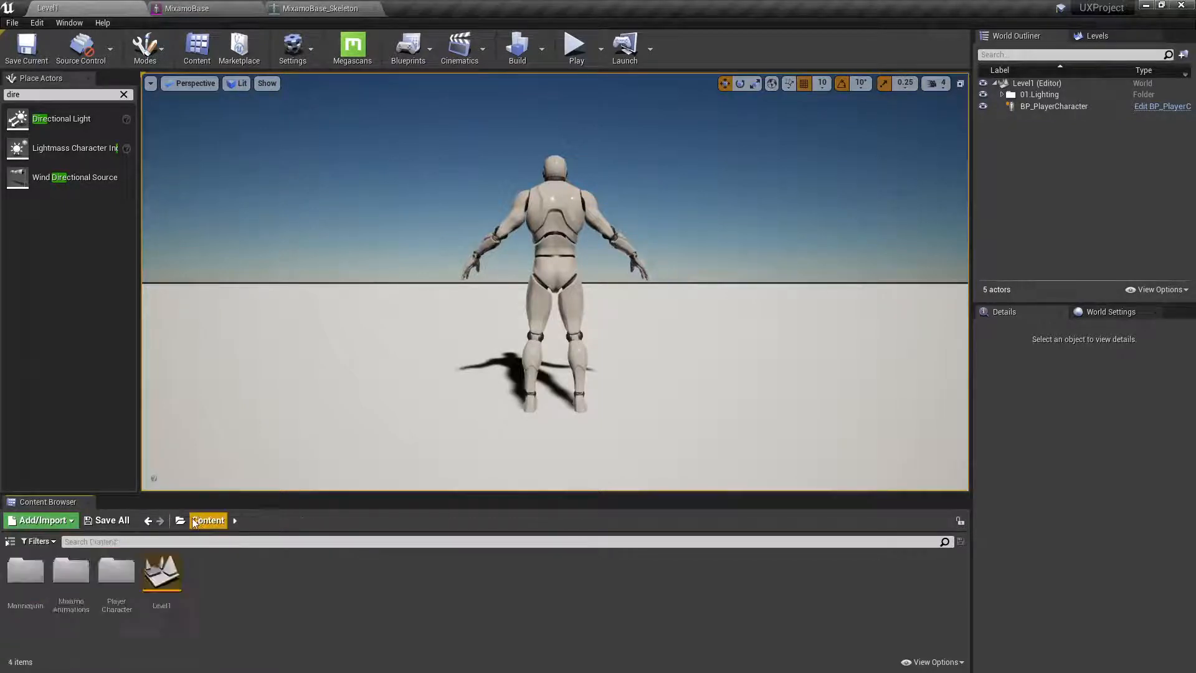
{"action": "double_click", "coordinate": [25, 571]}
{"action": "double_click", "coordinate": [25, 571]}
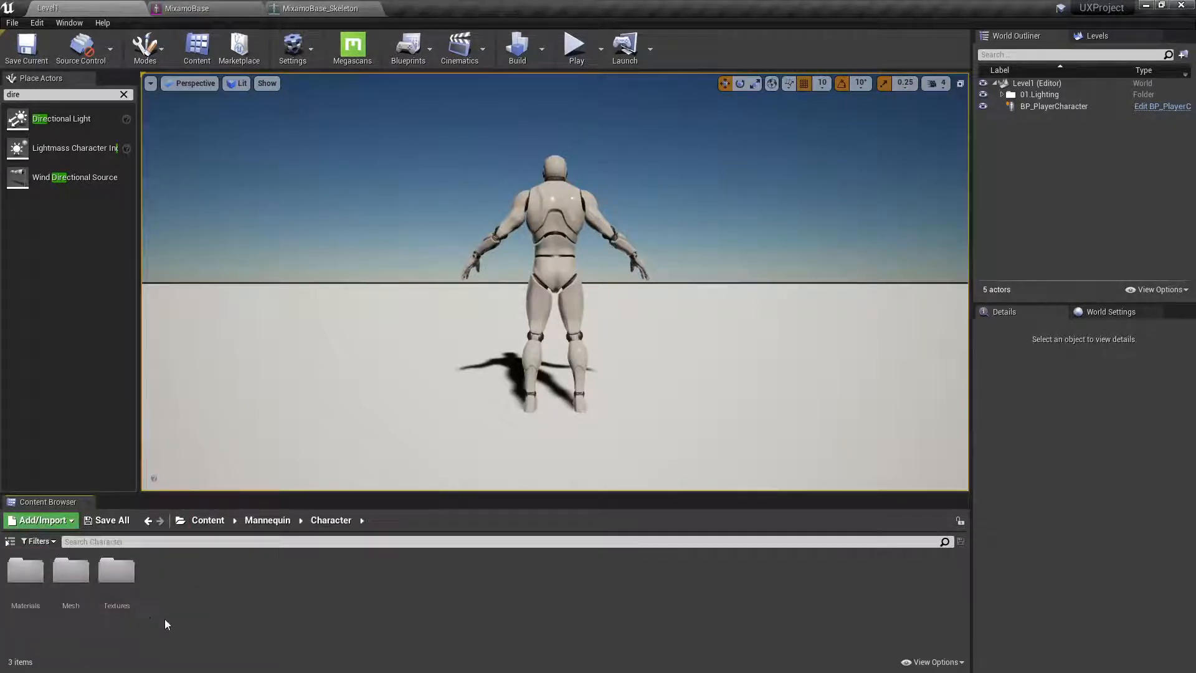
{"action": "double_click", "coordinate": [116, 570]}
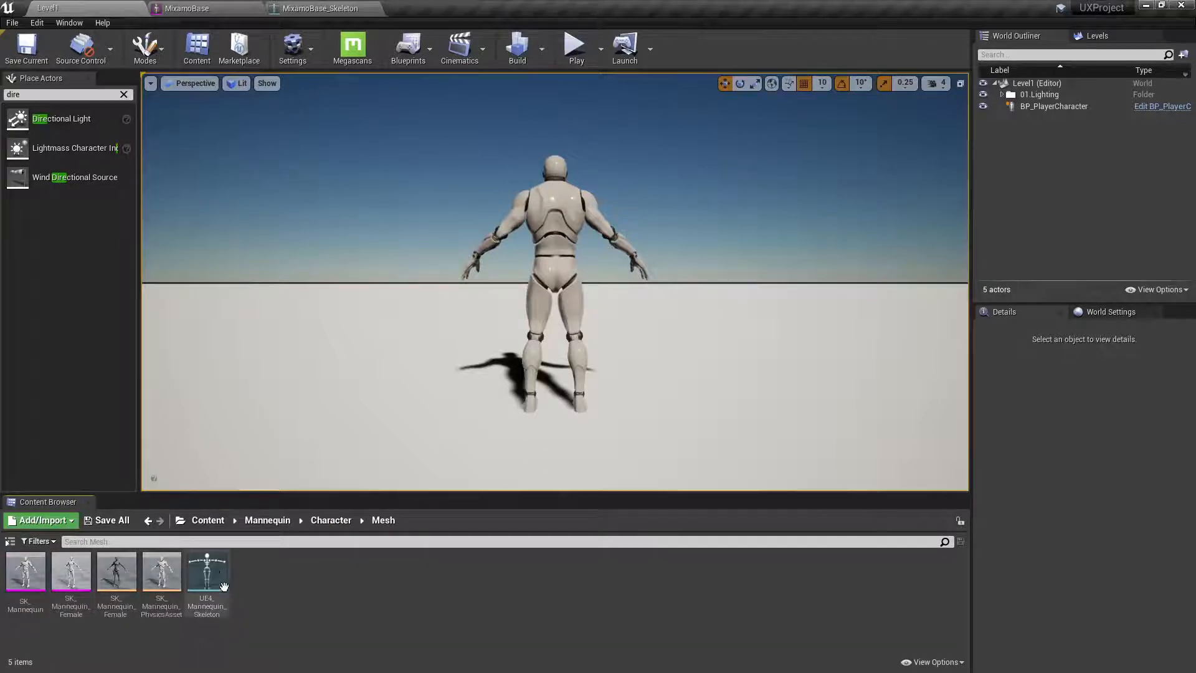
{"action": "double_click", "coordinate": [207, 572]}
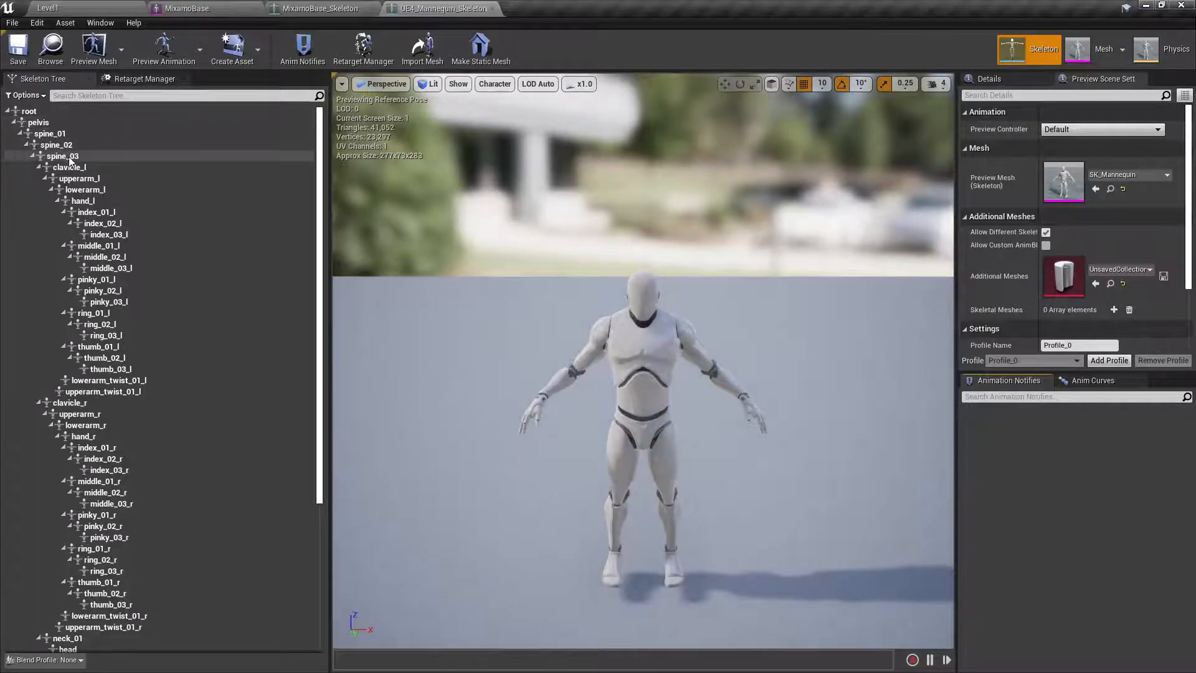
Compare the bone names and hierarchies of MixamoBase_Skeleton and UE4_Mannequin_Skeleton by switching between their editors.
{"action": "left_click", "coordinate": [337, 9]}
{"action": "scroll", "coordinate": [93, 187], "scroll_direction": "up", "scroll_amount": 2}
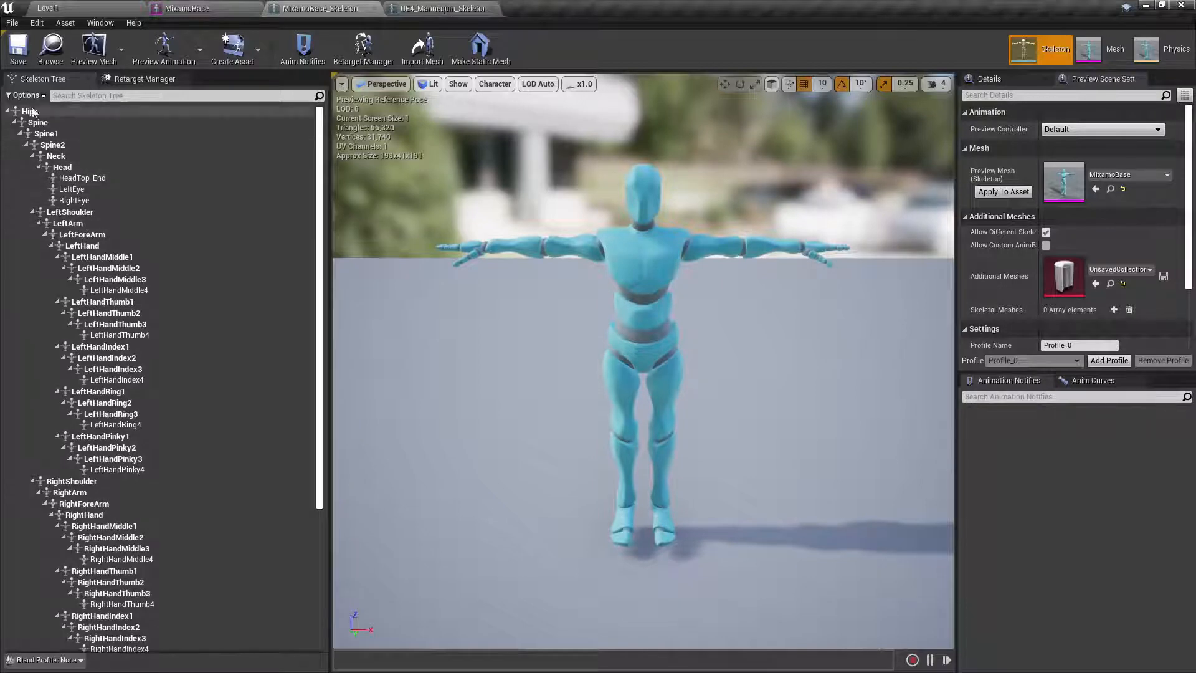
{"action": "left_click", "coordinate": [427, 7]}
{"action": "left_click", "coordinate": [321, 9]}
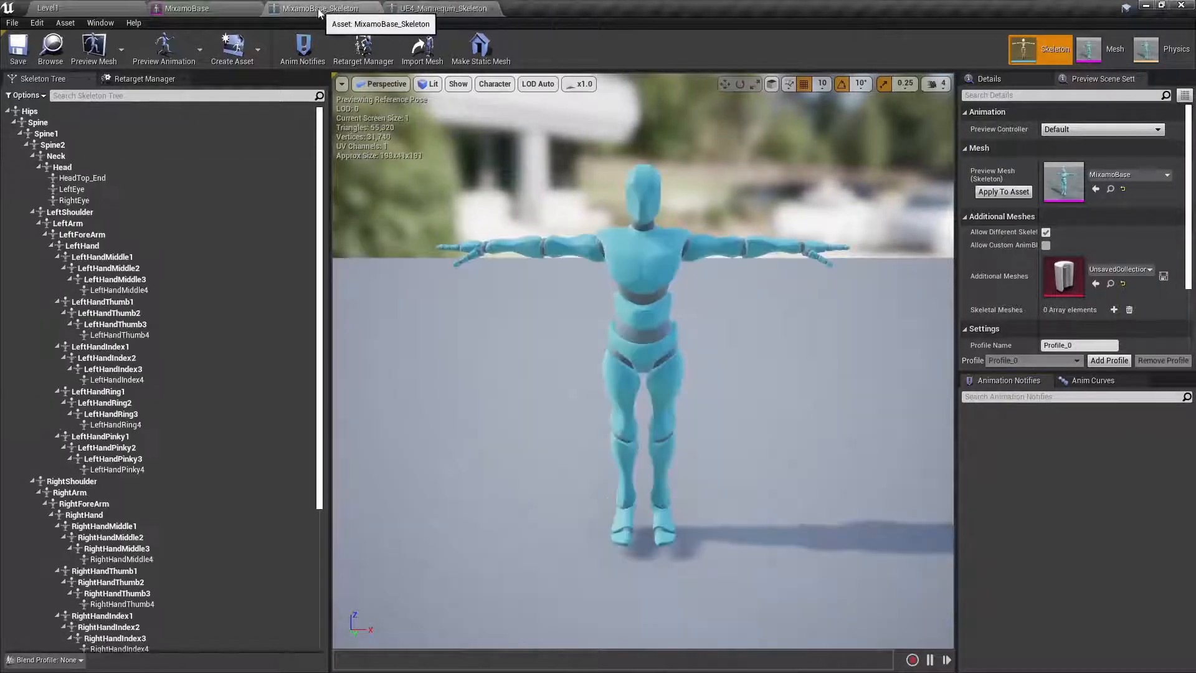
{"action": "left_click", "coordinate": [440, 8]}
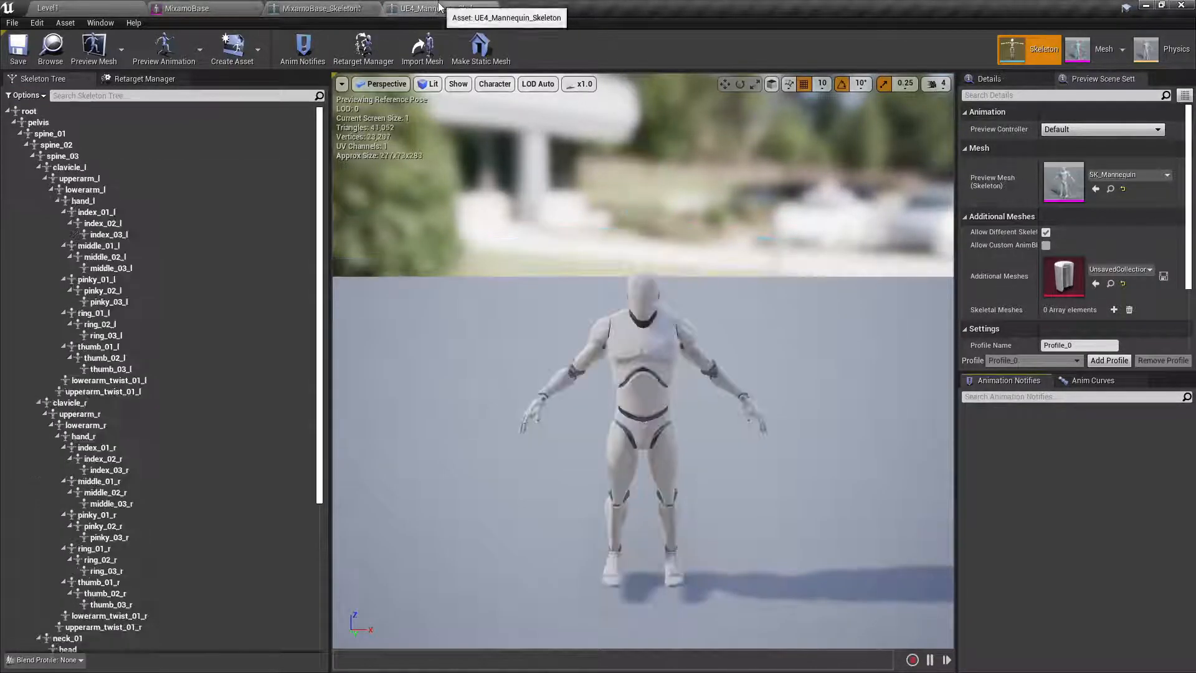
{"action": "left_click", "coordinate": [348, 8]}
{"action": "left_click", "coordinate": [433, 9]}
{"action": "left_click", "coordinate": [336, 8]}
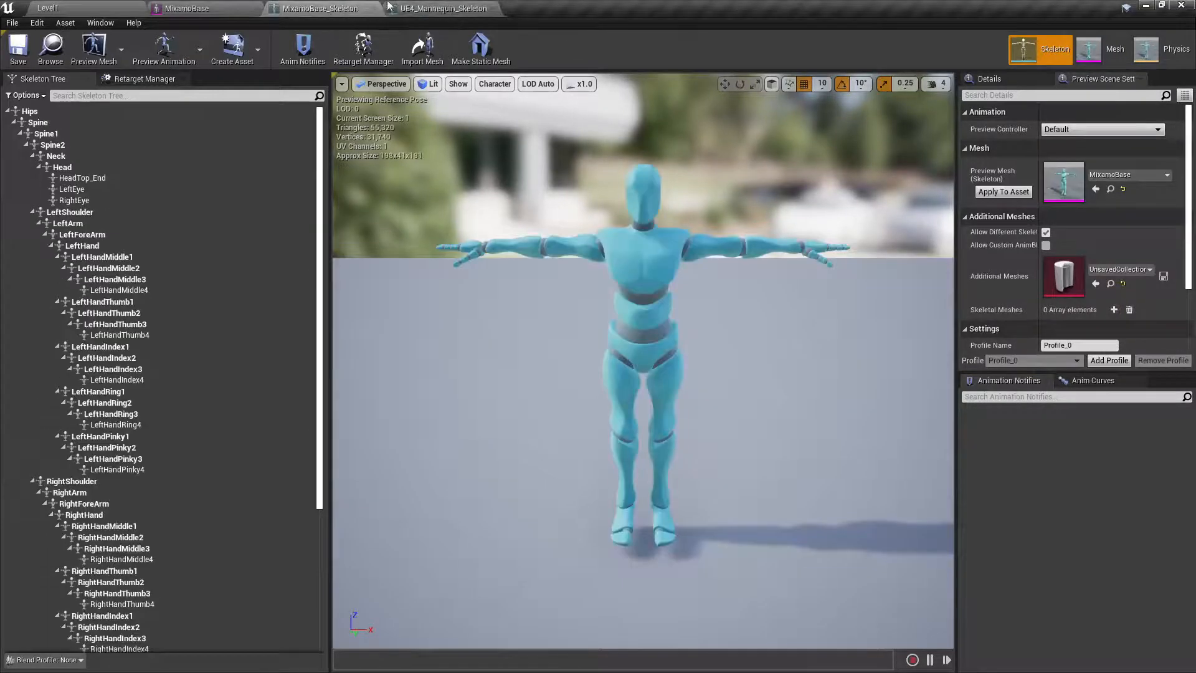
{"action": "left_click", "coordinate": [457, 8]}
Close the editors of UE4_Mannequin_Skeleton, MixamoBase_Skeleton and the MixamoBase mesh, returning to the level.
{"action": "left_click", "coordinate": [492, 9]}
{"action": "left_click", "coordinate": [374, 8]}
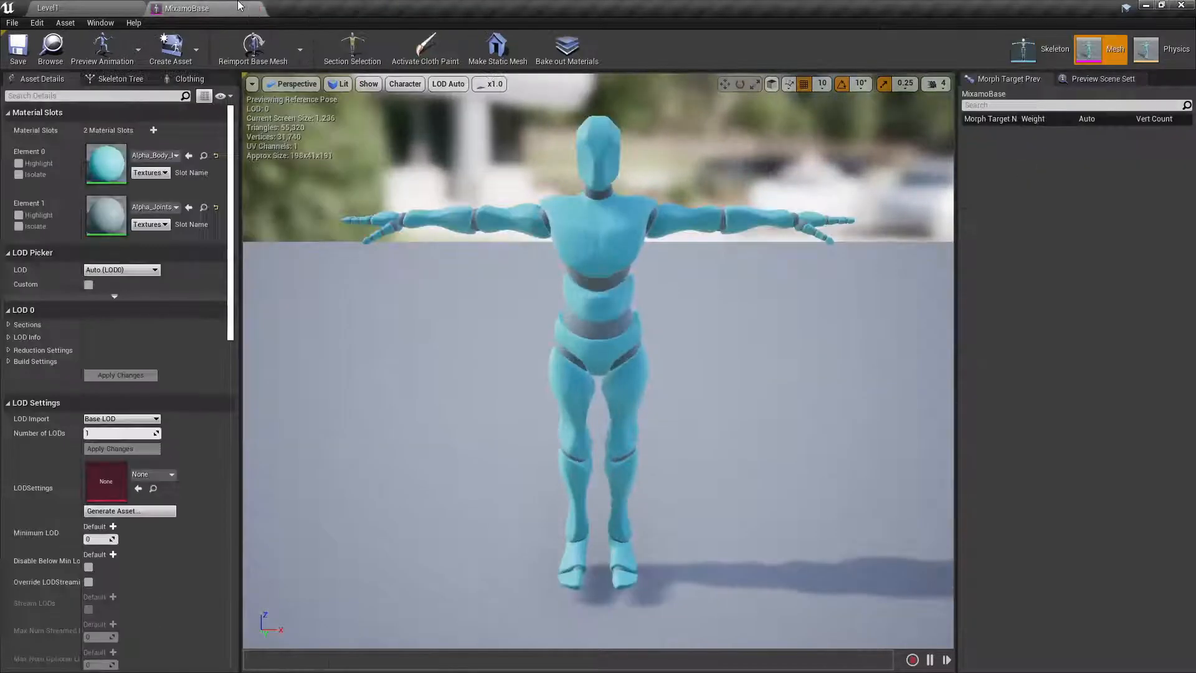
{"action": "left_click", "coordinate": [256, 8]}
{"action": "left_click", "coordinate": [280, 633]}
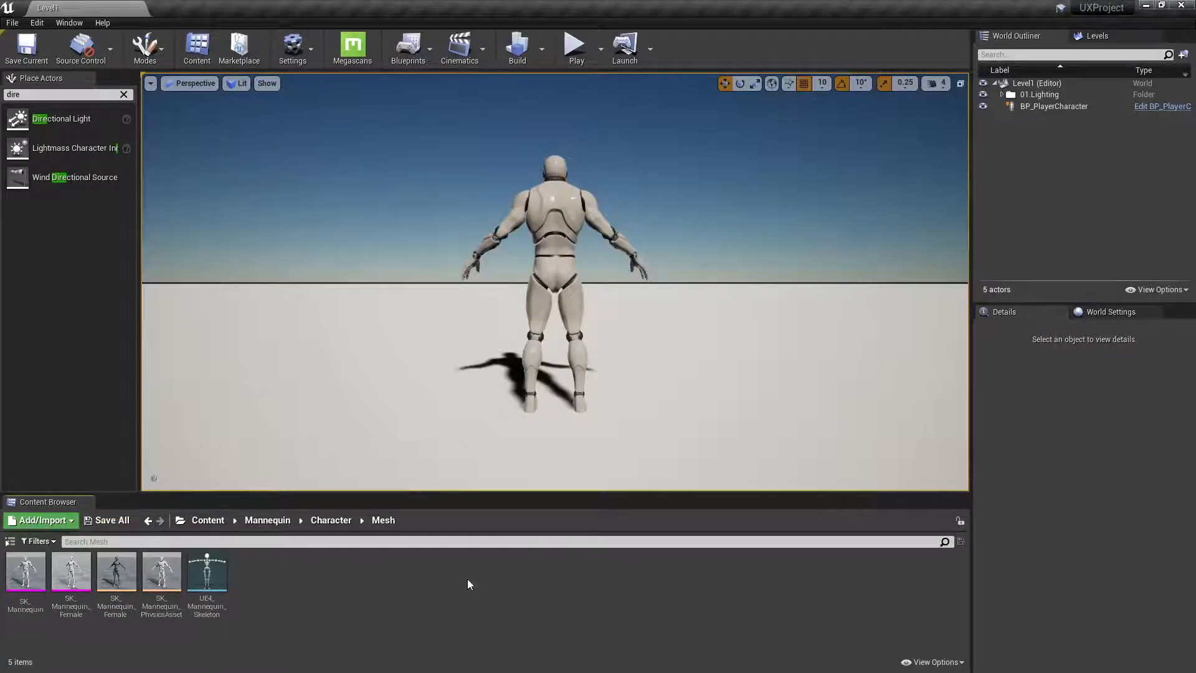
Open MixamoBase_Skeleton from the MixamoAnimations folder.
{"action": "left_click", "coordinate": [275, 521]}
{"action": "left_click", "coordinate": [215, 520]}
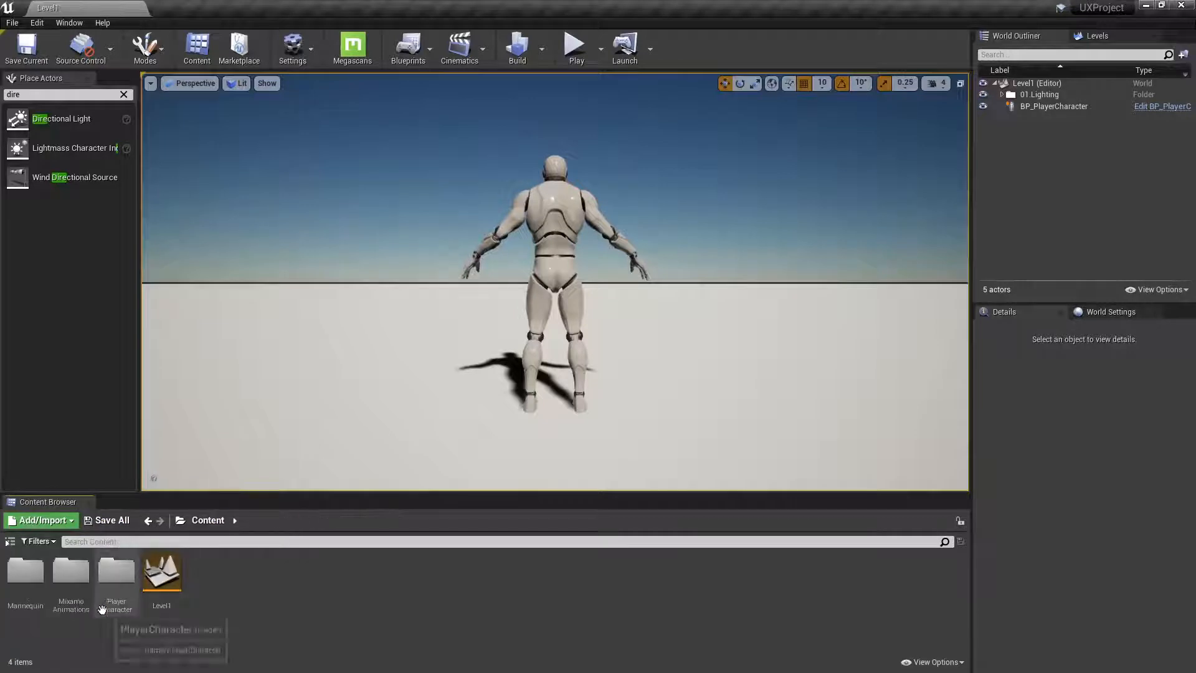
{"action": "double_click", "coordinate": [72, 578]}
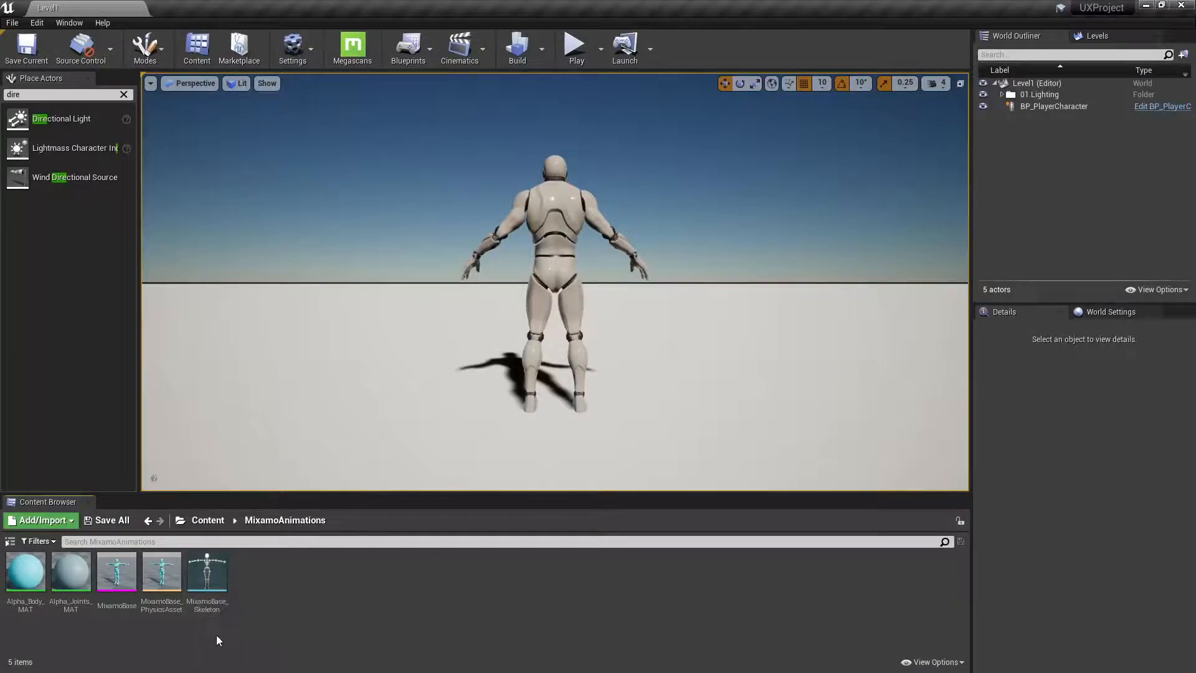
{"action": "double_click", "coordinate": [200, 559]}
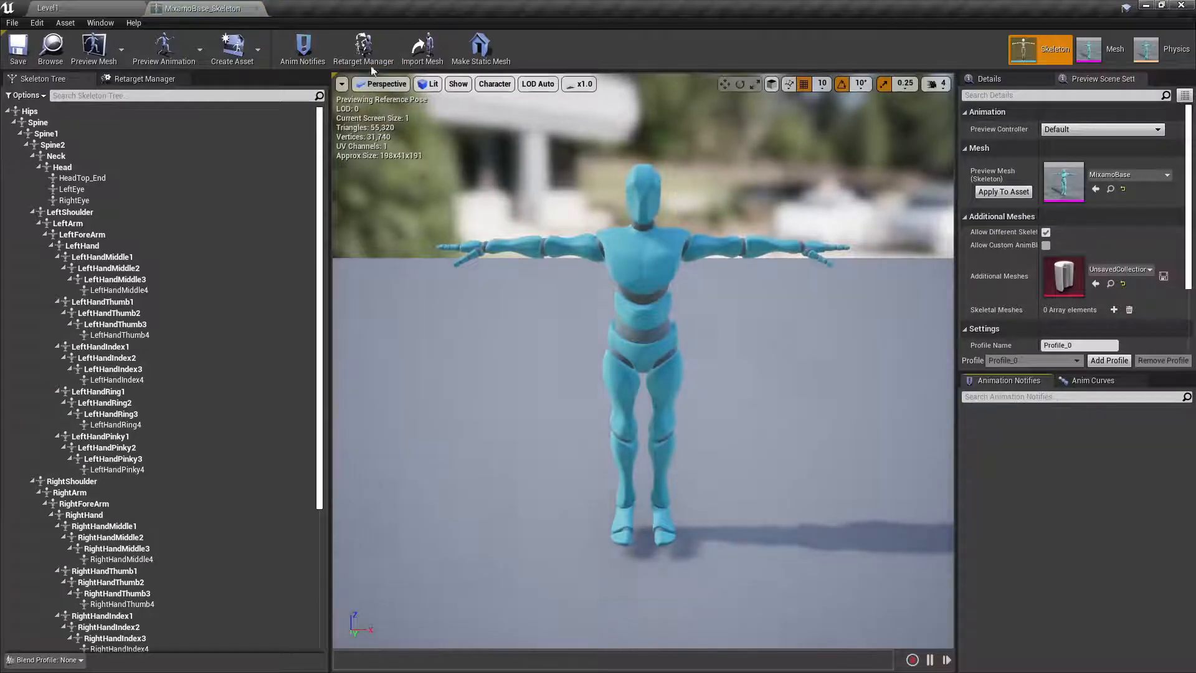
Assign the Humanoid rig to MixamoBase_Skeleton in the Retarget Manager, save the skeleton and look through the rig's bone mapping list.
{"action": "left_click", "coordinate": [369, 43]}
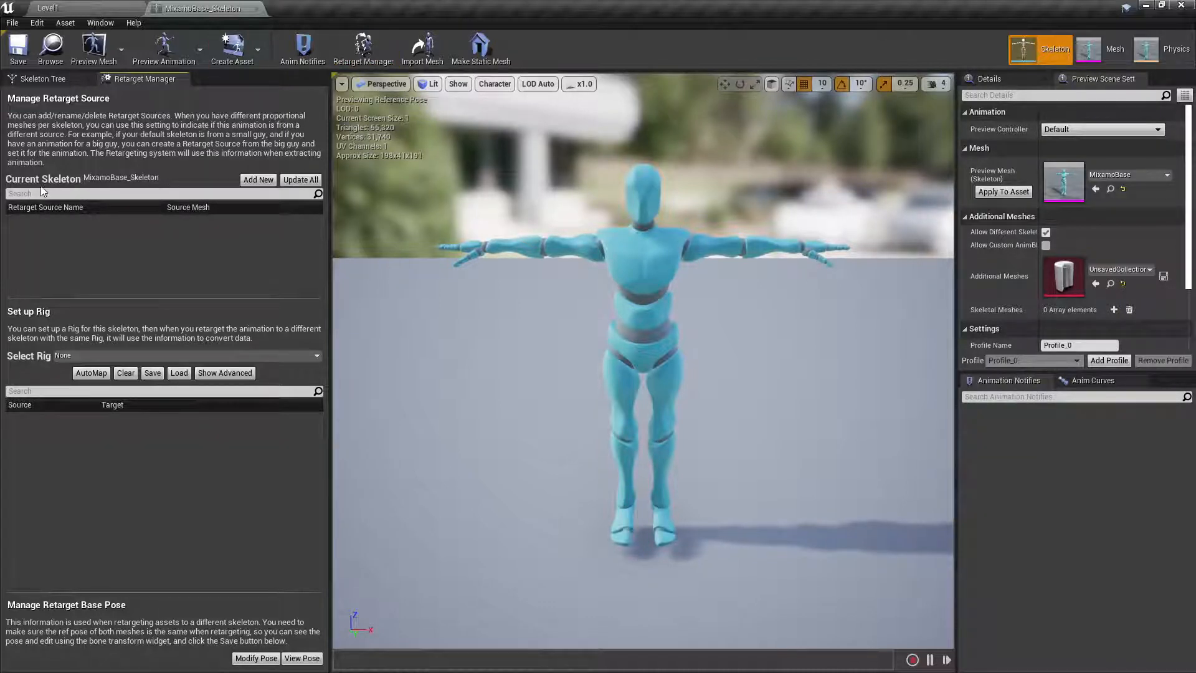
{"action": "left_click", "coordinate": [76, 354]}
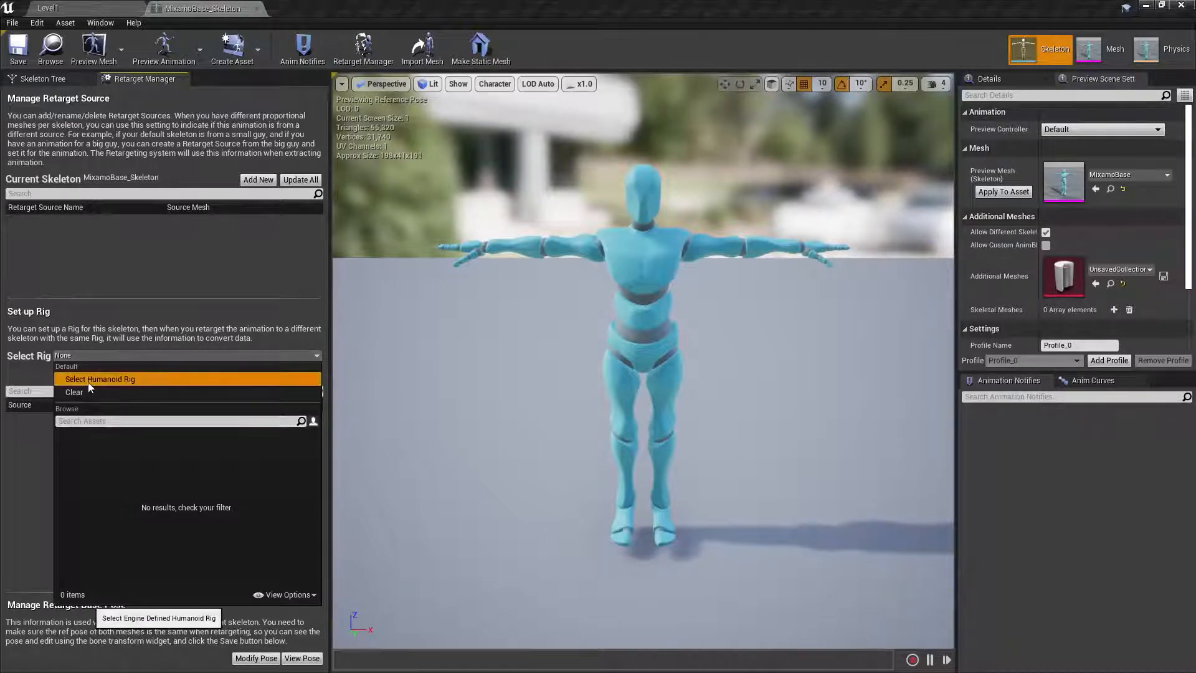
{"action": "left_click", "coordinate": [88, 382]}
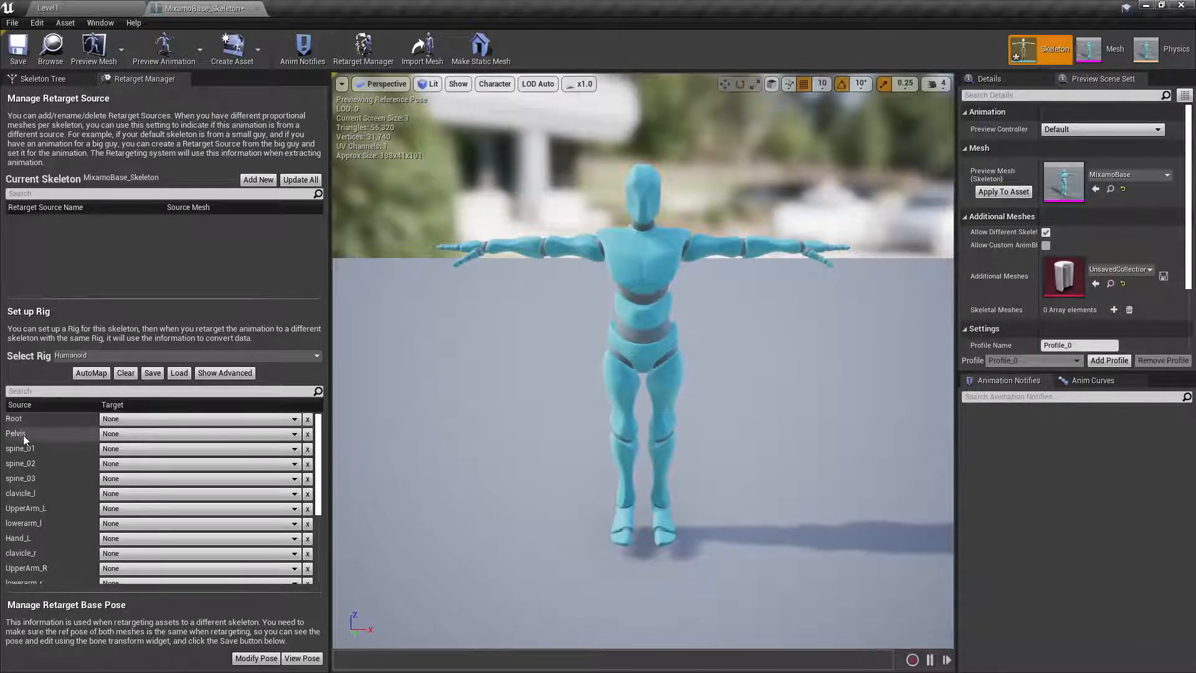
{"action": "scroll", "coordinate": [31, 475], "scroll_direction": "down", "scroll_amount": 7}
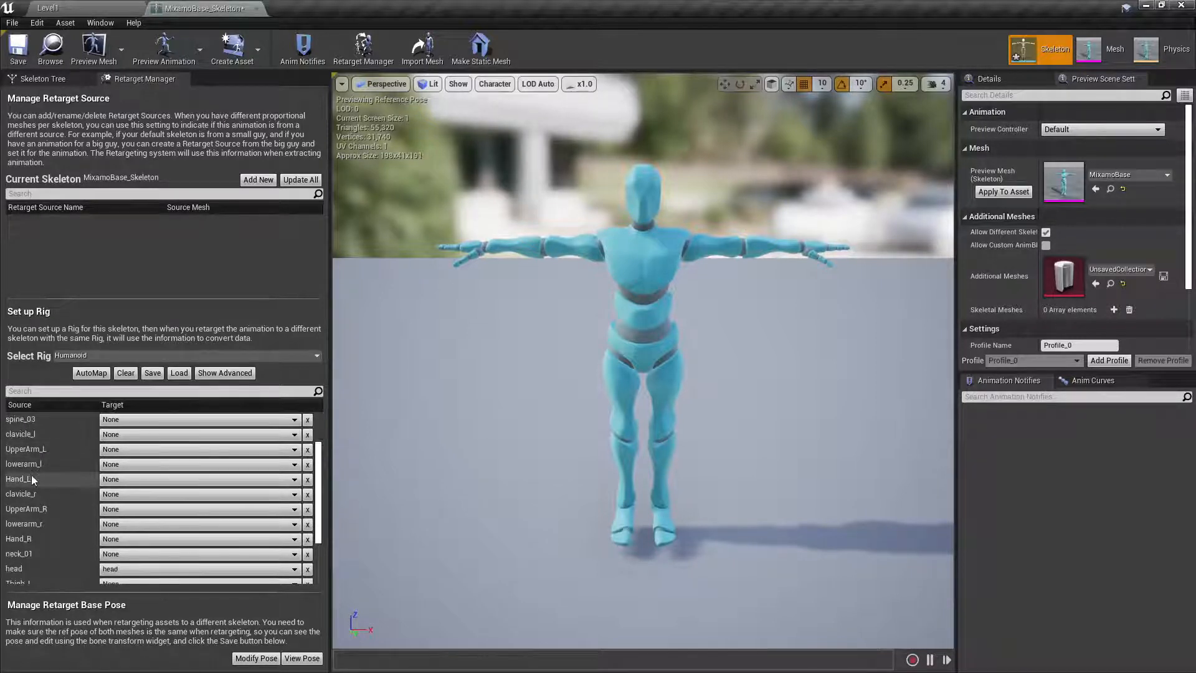
{"action": "scroll", "coordinate": [43, 500], "scroll_direction": "up", "scroll_amount": 7}
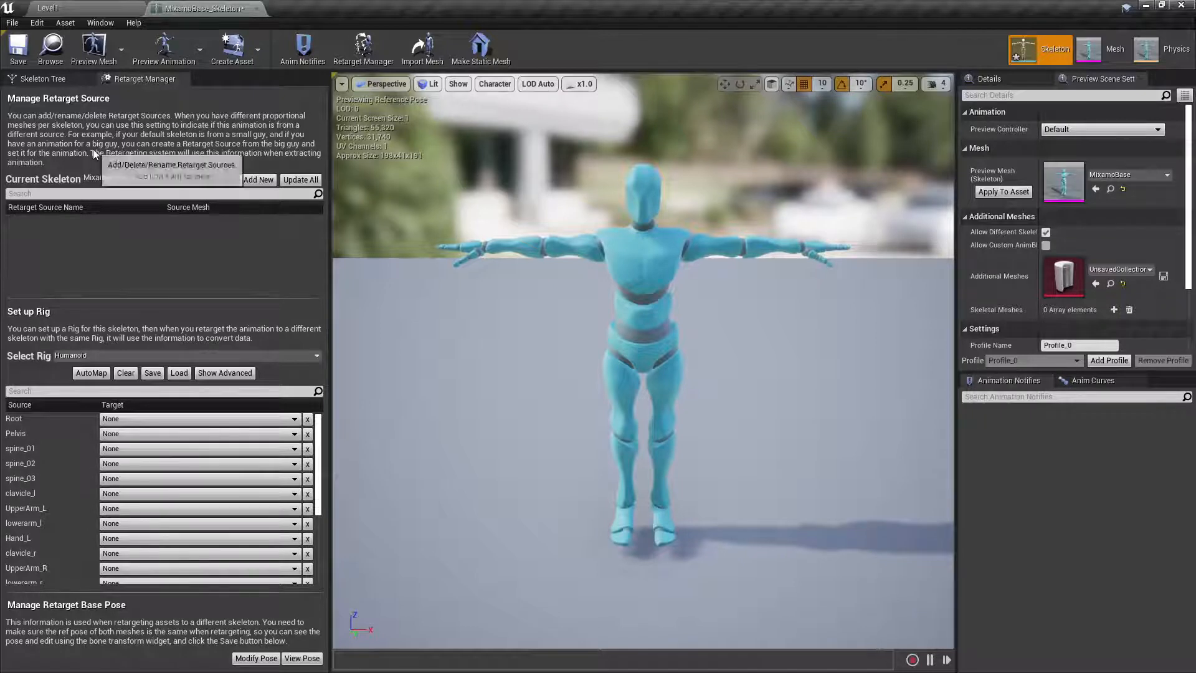
{"action": "left_click", "coordinate": [16, 56]}
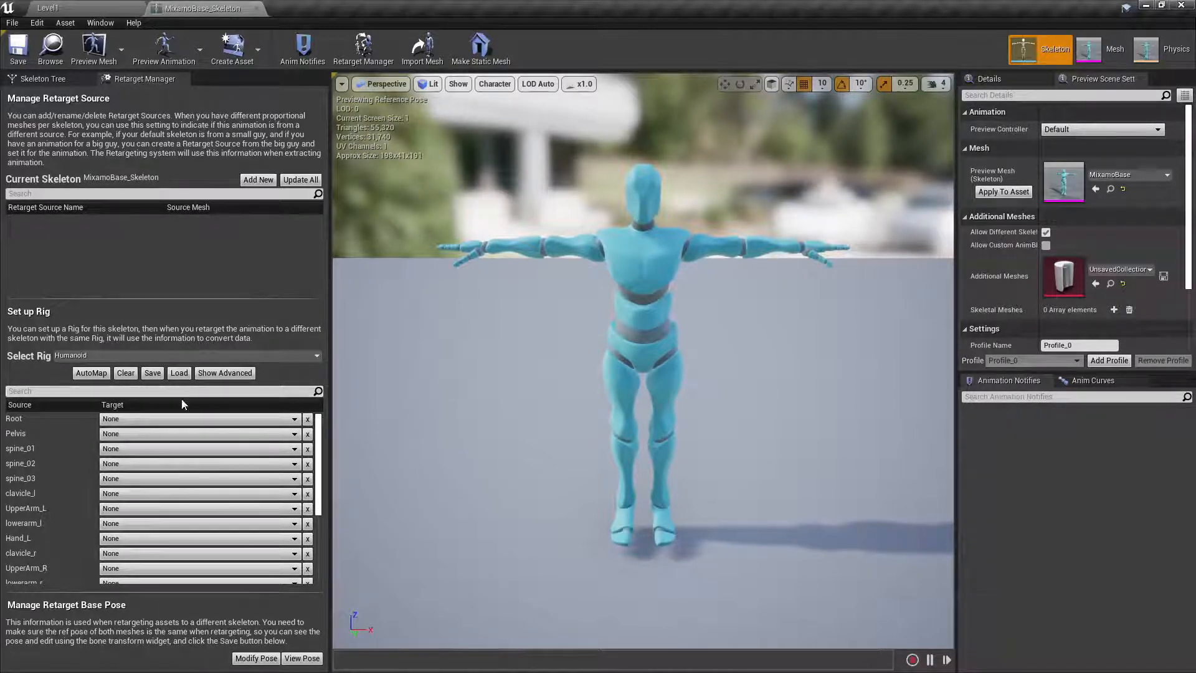
{"action": "mouse_move", "coordinate": [321, 430]}
{"action": "left_mouse_down"}
{"action": "mouse_move", "coordinate": [326, 489]}
{"action": "mouse_move", "coordinate": [333, 417]}
{"action": "left_mouse_up"}
{"action": "scroll", "coordinate": [234, 502], "scroll_direction": "down", "scroll_amount": 3}
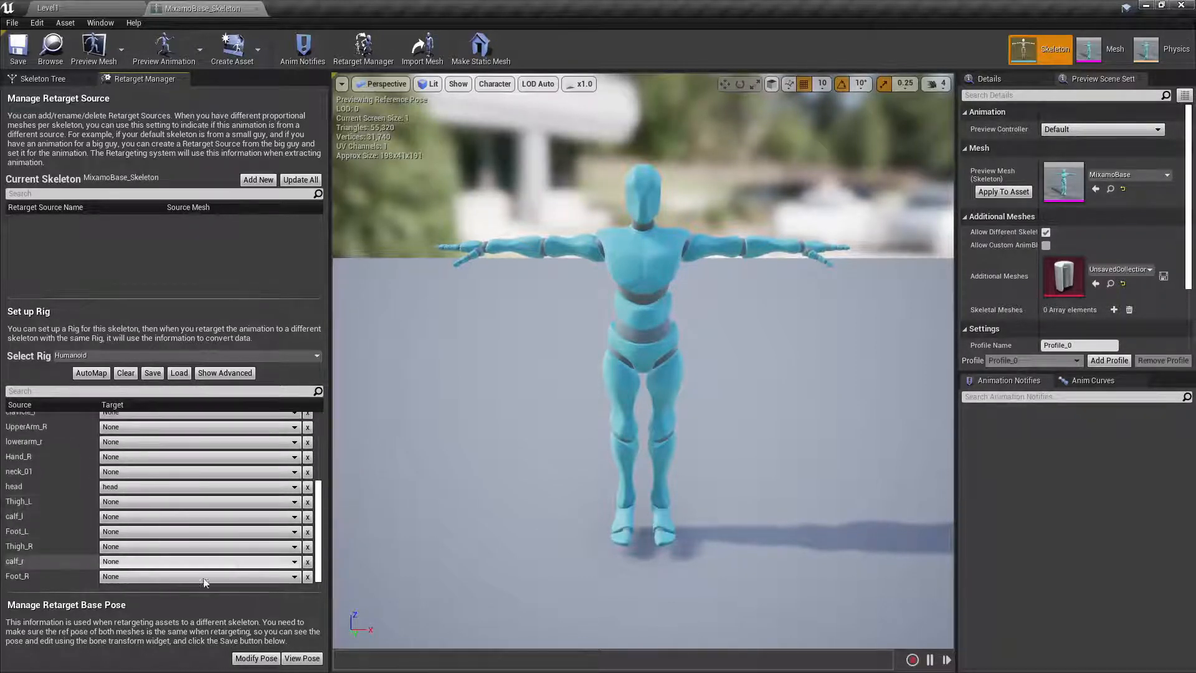
Look through the Humanoid rig's advanced bone mapping list, covering fingers, twist and IK bones, and return to the base list.
{"action": "left_click", "coordinate": [225, 372]}
{"action": "scroll", "coordinate": [188, 462], "scroll_direction": "down", "scroll_amount": 10}
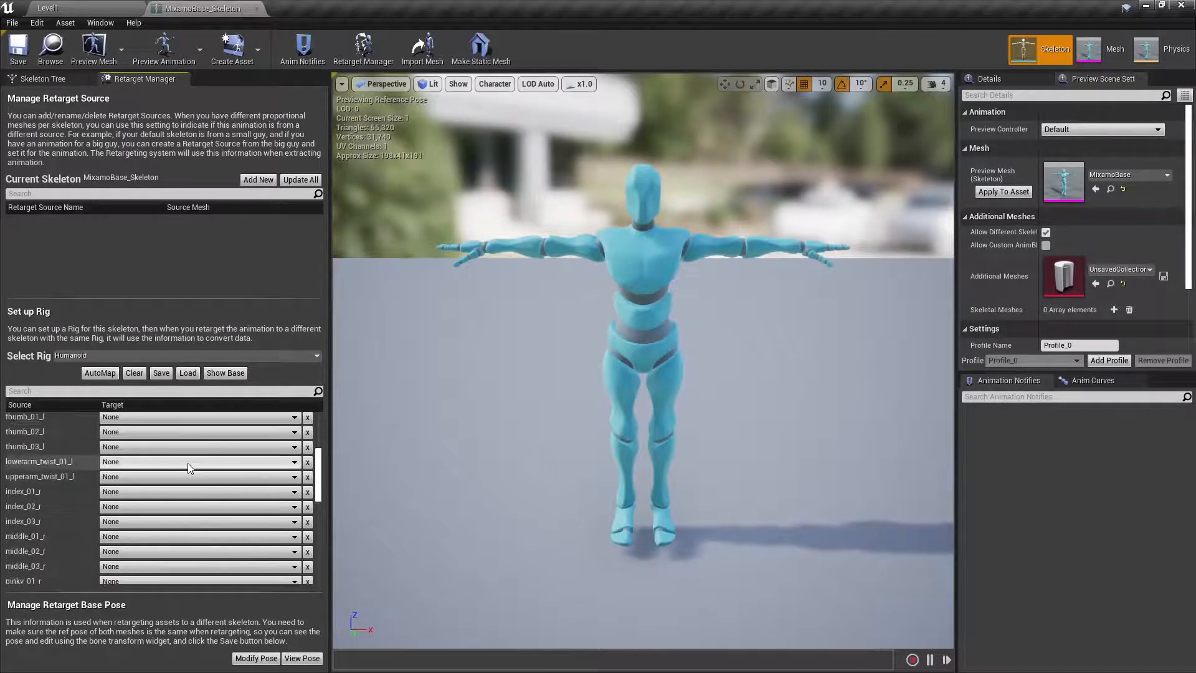
{"action": "scroll", "coordinate": [195, 477], "scroll_direction": "up", "scroll_amount": 5}
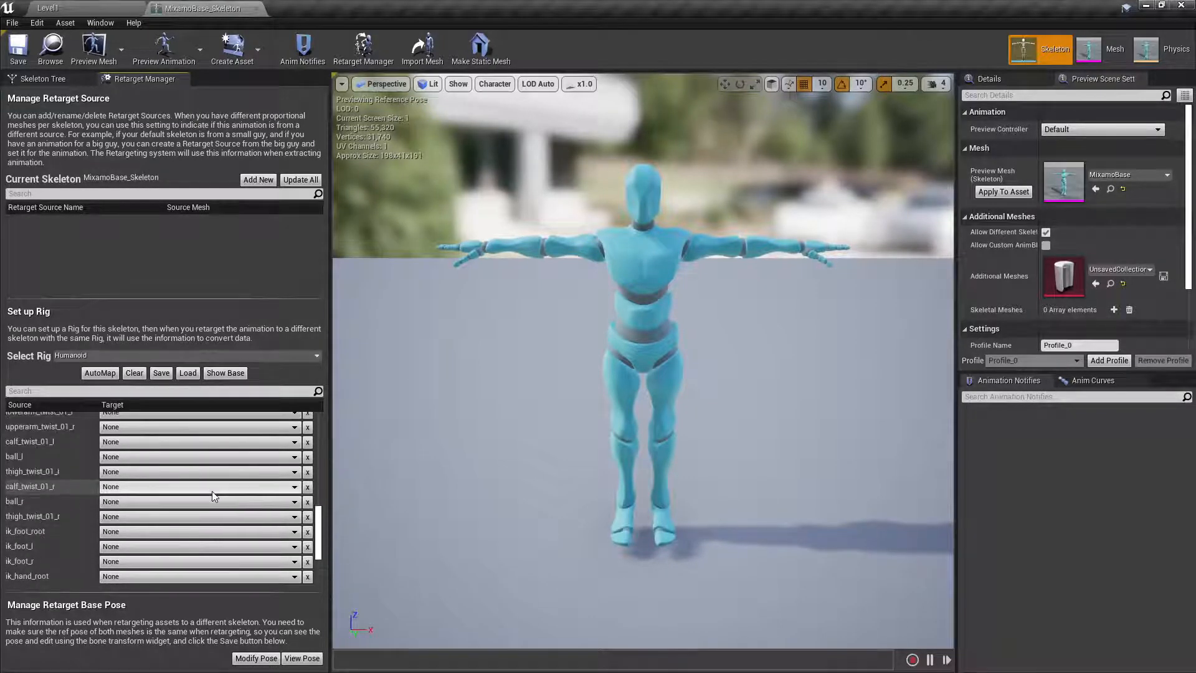
{"action": "scroll", "coordinate": [212, 490], "scroll_direction": "up", "scroll_amount": 8}
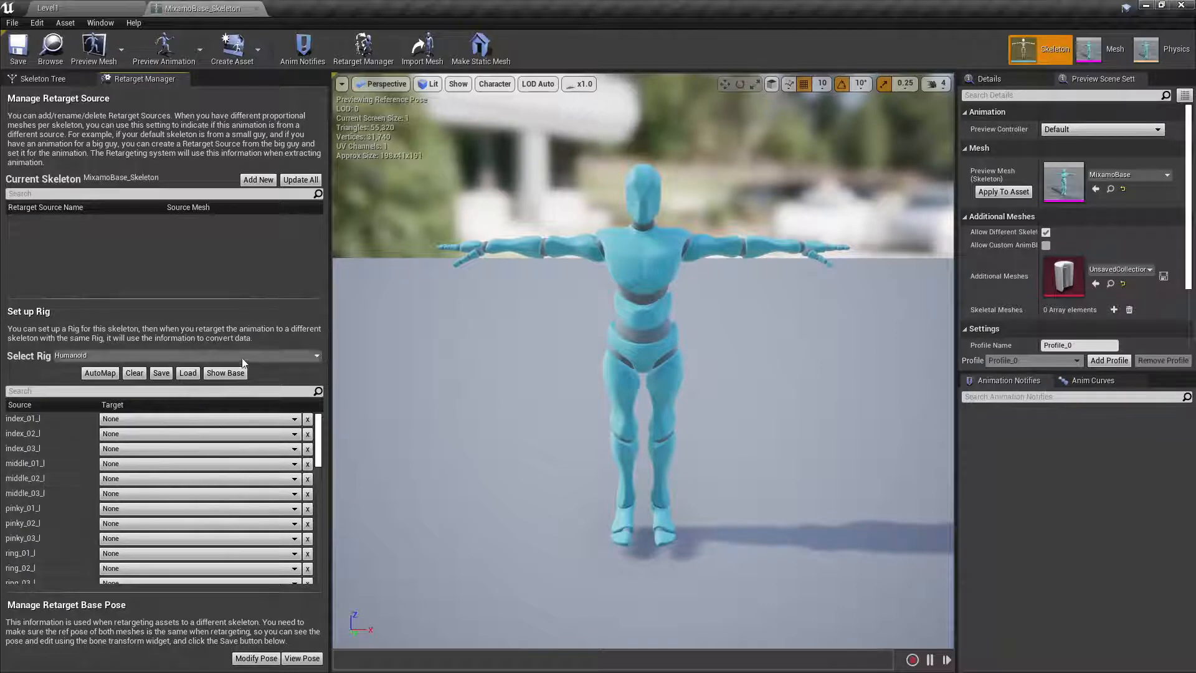
{"action": "mouse_move", "coordinate": [318, 431]}
{"action": "left_mouse_down"}
{"action": "mouse_move", "coordinate": [323, 561]}
{"action": "mouse_move", "coordinate": [318, 436]}
{"action": "left_mouse_up"}
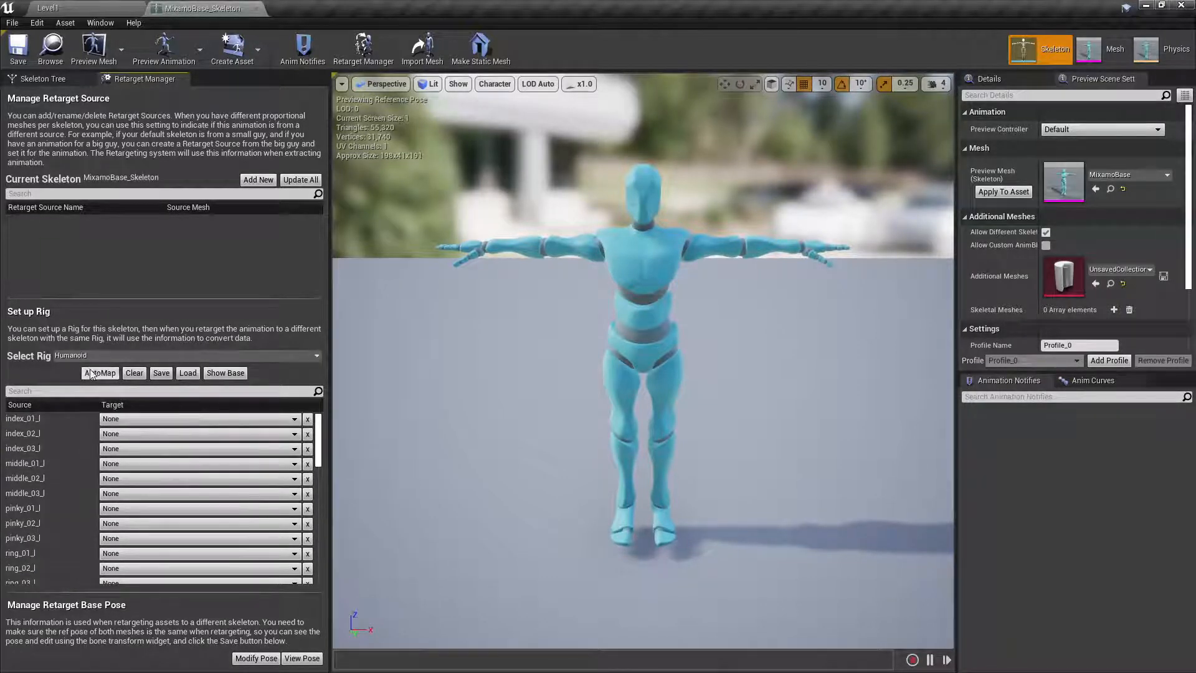
{"action": "left_click", "coordinate": [221, 372]}
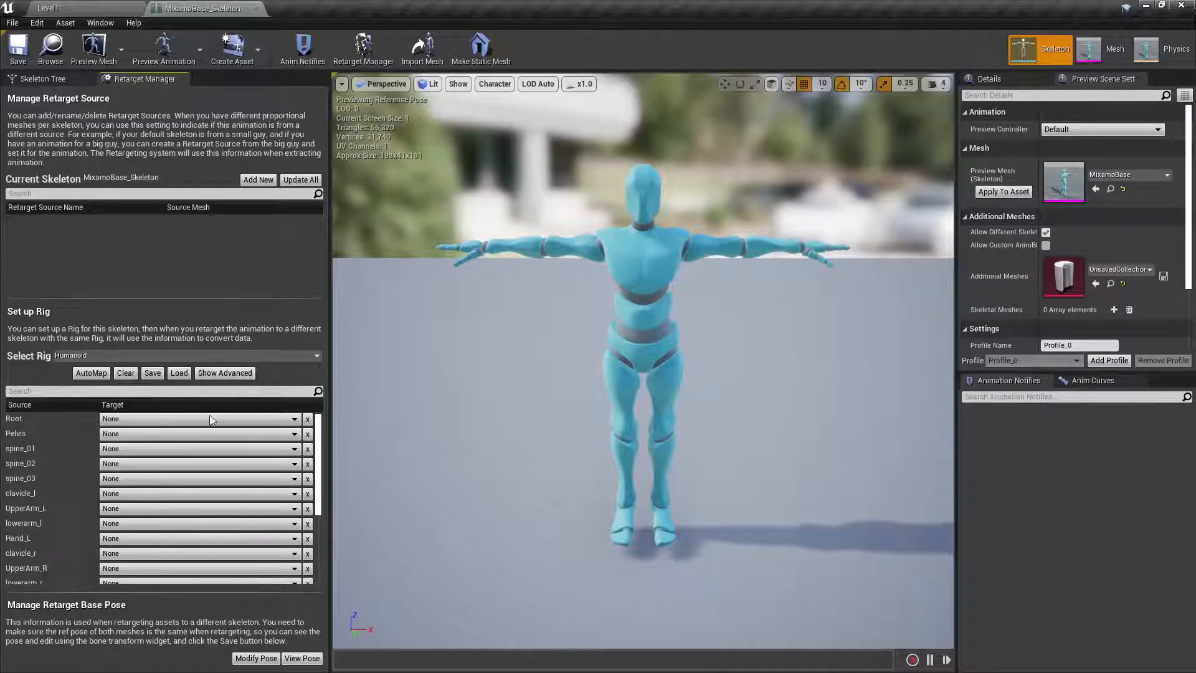
AutoMap the Humanoid rig's bones and review the resulting targets in both the advanced and base lists.
{"action": "left_click", "coordinate": [92, 373]}
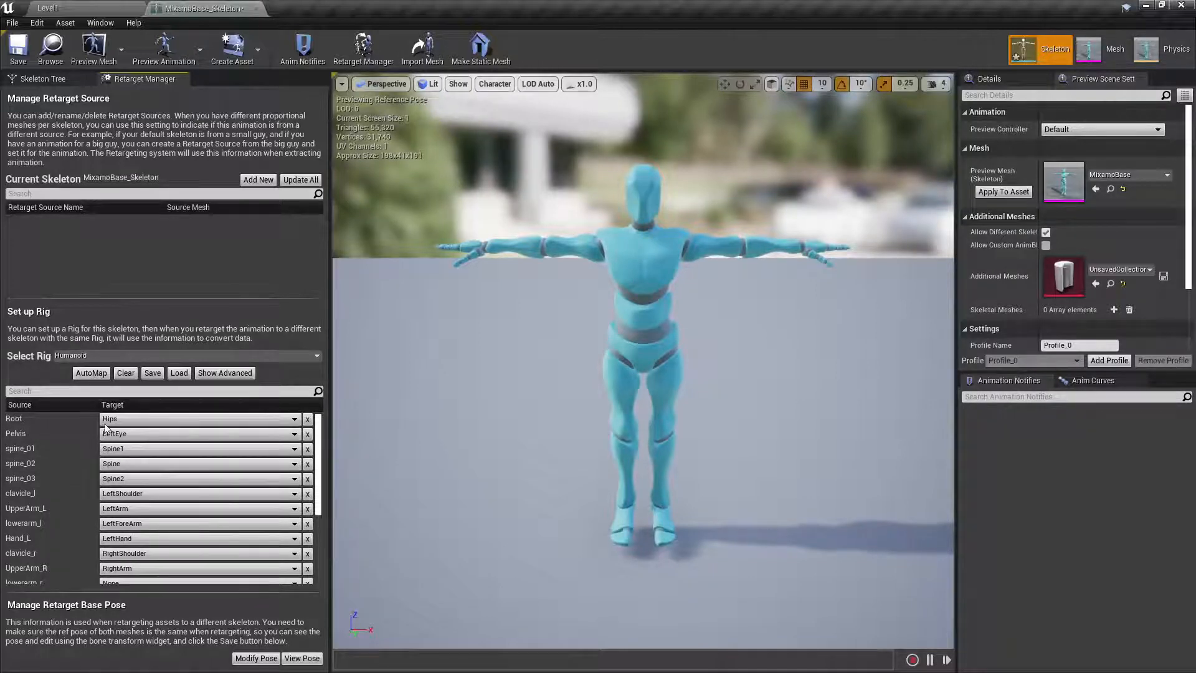
{"action": "left_click", "coordinate": [225, 372]}
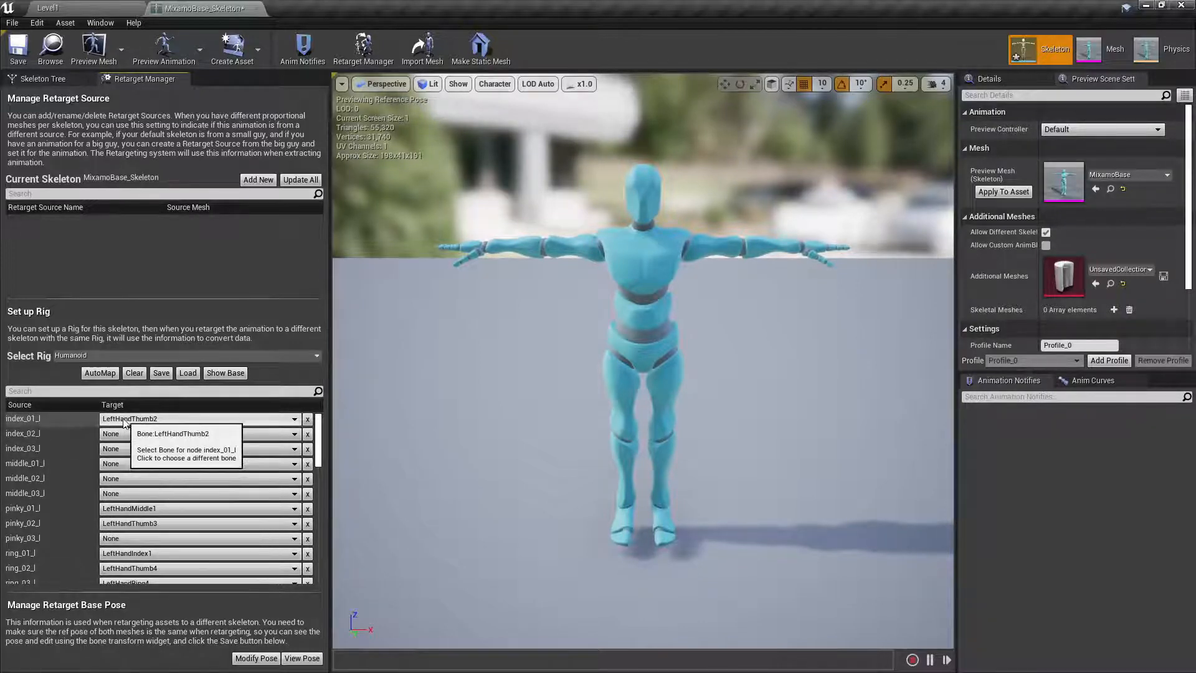
{"action": "left_click", "coordinate": [226, 374]}
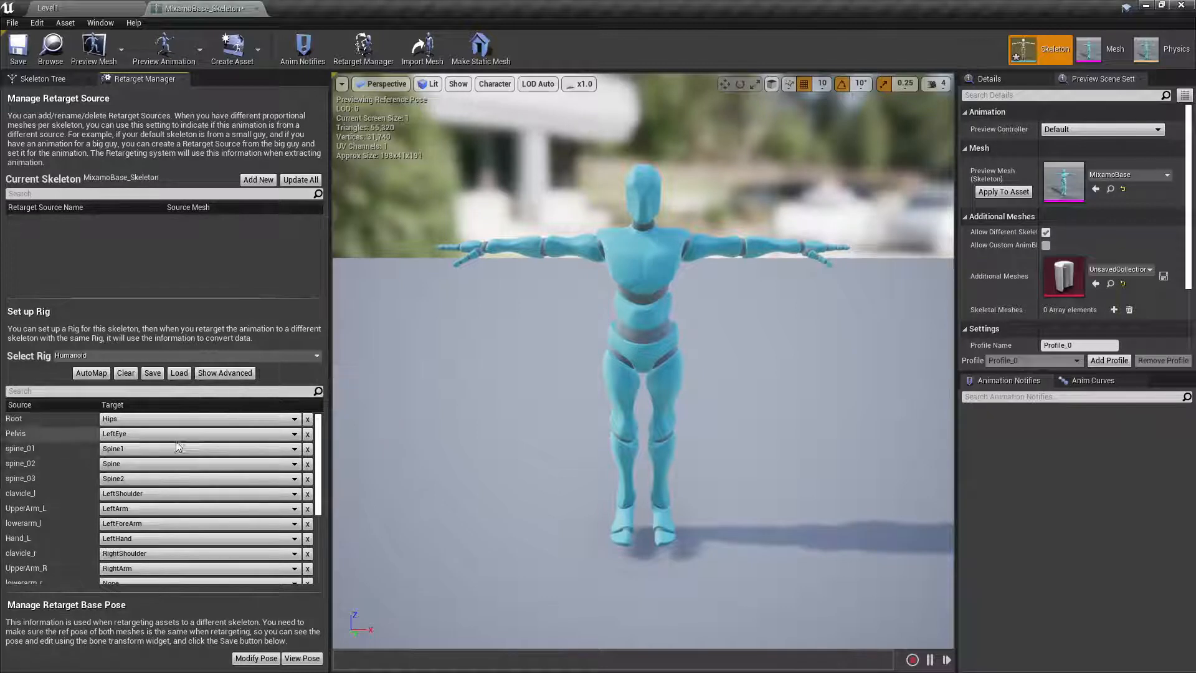
{"action": "scroll", "coordinate": [163, 464], "scroll_direction": "down", "scroll_amount": 5}
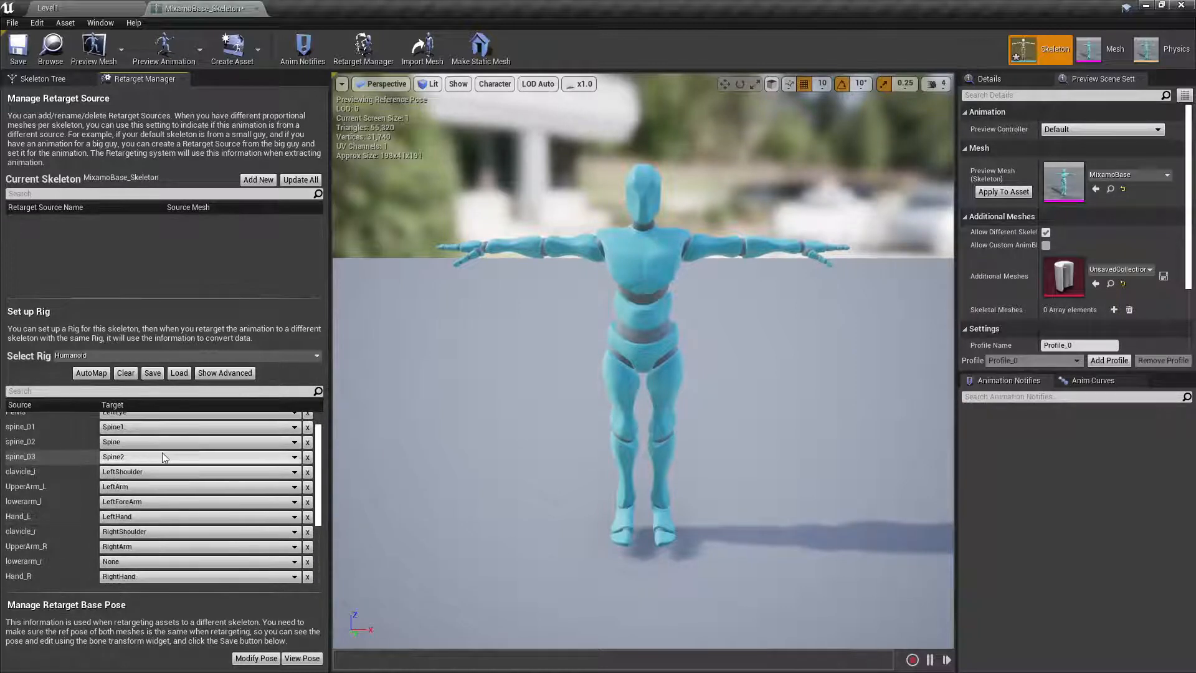
{"action": "scroll", "coordinate": [162, 454], "scroll_direction": "up", "scroll_amount": 5}
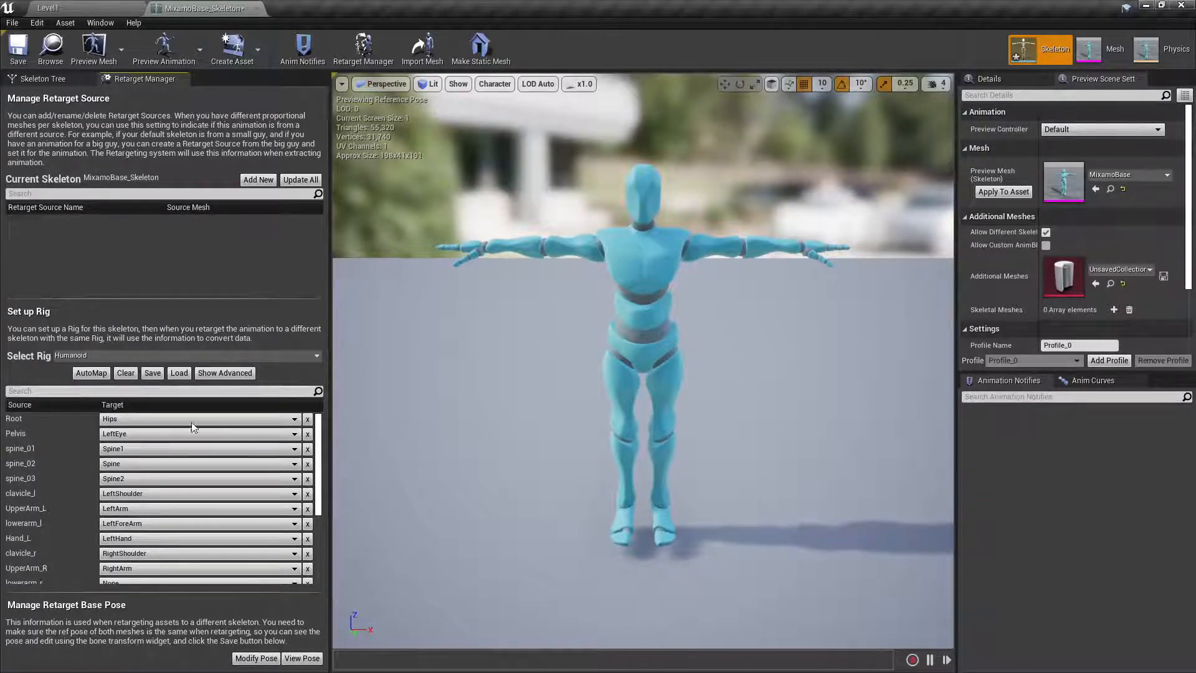
Check the root bone in the skeleton tree, clear the Root mapping and map Pelvis to Hips.
{"action": "left_click", "coordinate": [55, 84]}
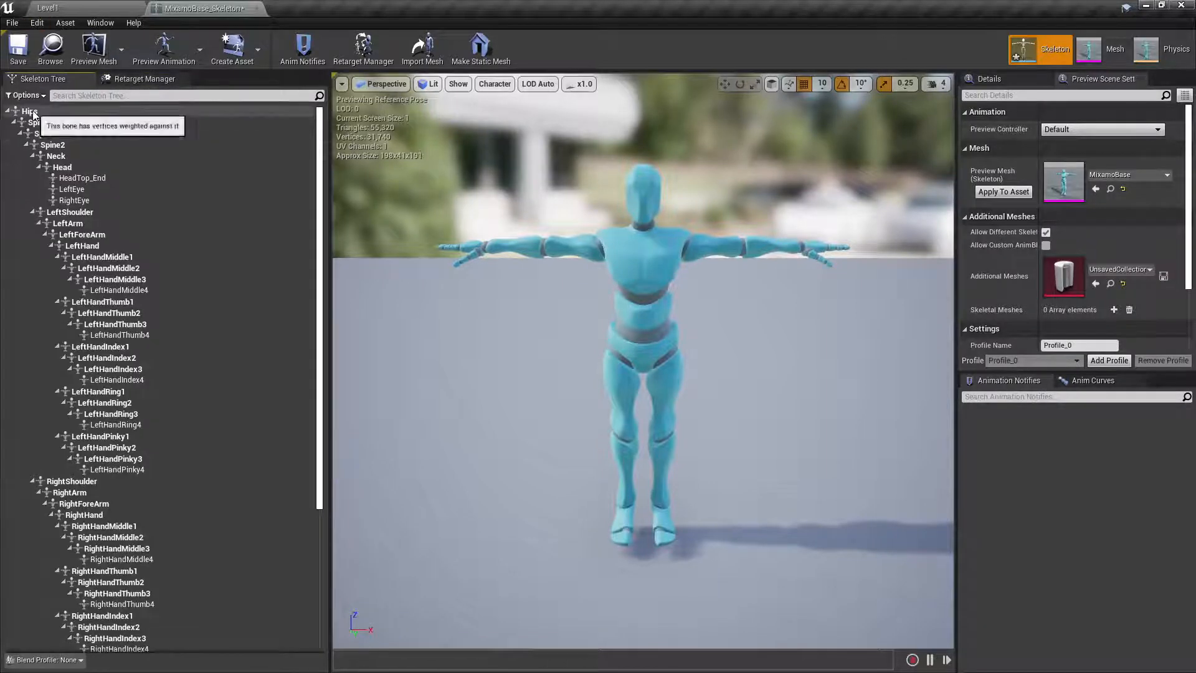
{"action": "left_click", "coordinate": [142, 79]}
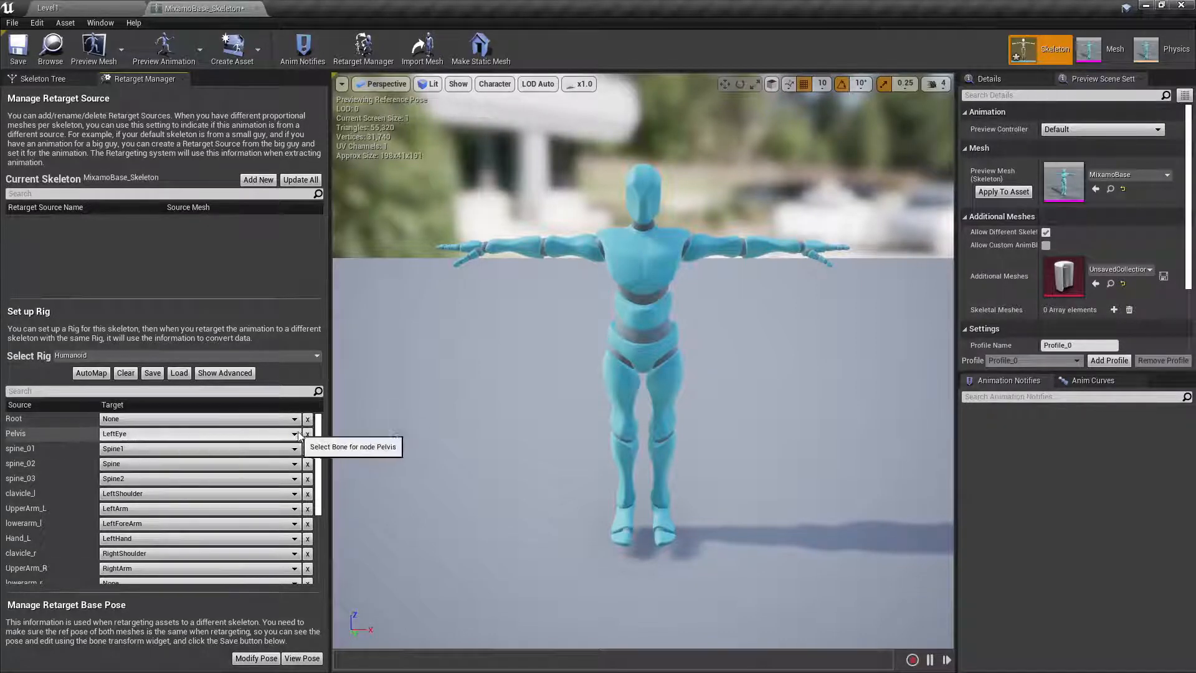
{"action": "left_click", "coordinate": [246, 434]}
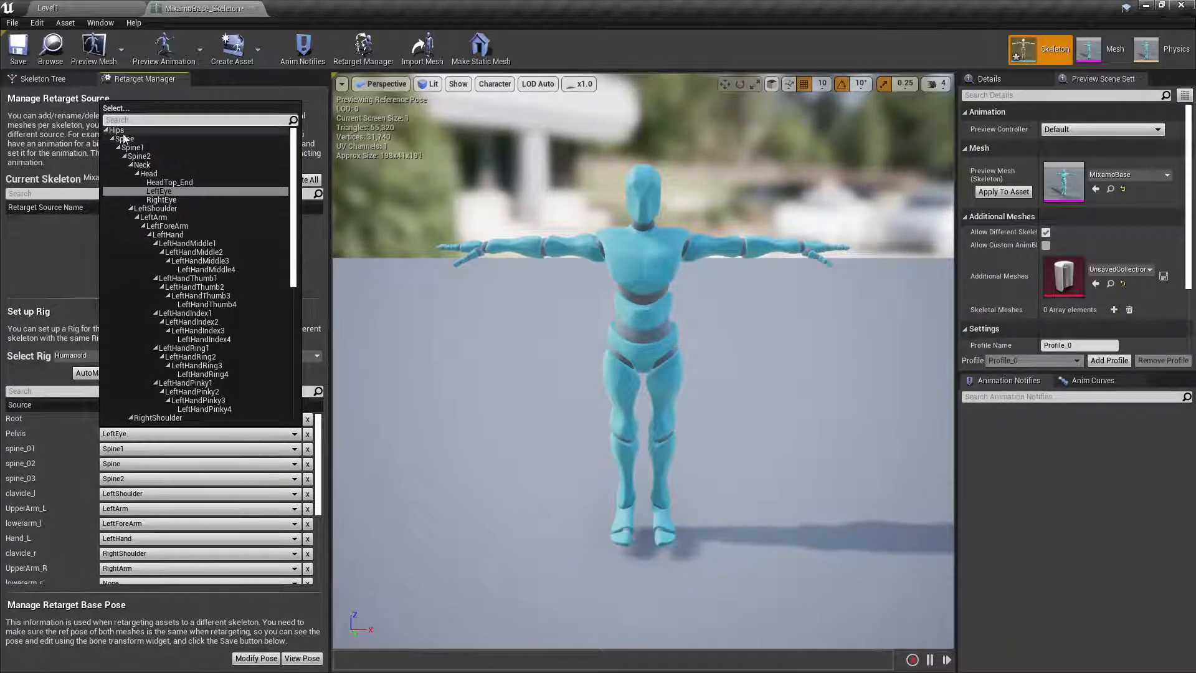
{"action": "left_click", "coordinate": [117, 130]}
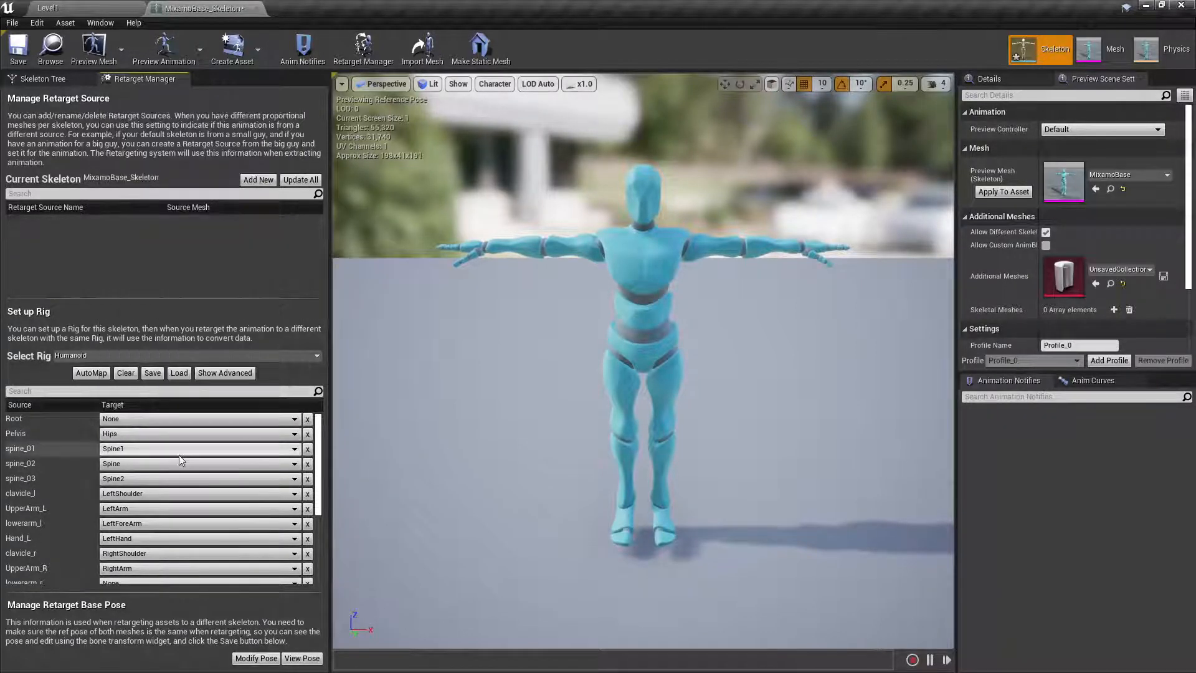
Map spine_01 to Spine and spine_02 to Spine1 in the rig's bone mapping.
{"action": "left_click", "coordinate": [130, 449]}
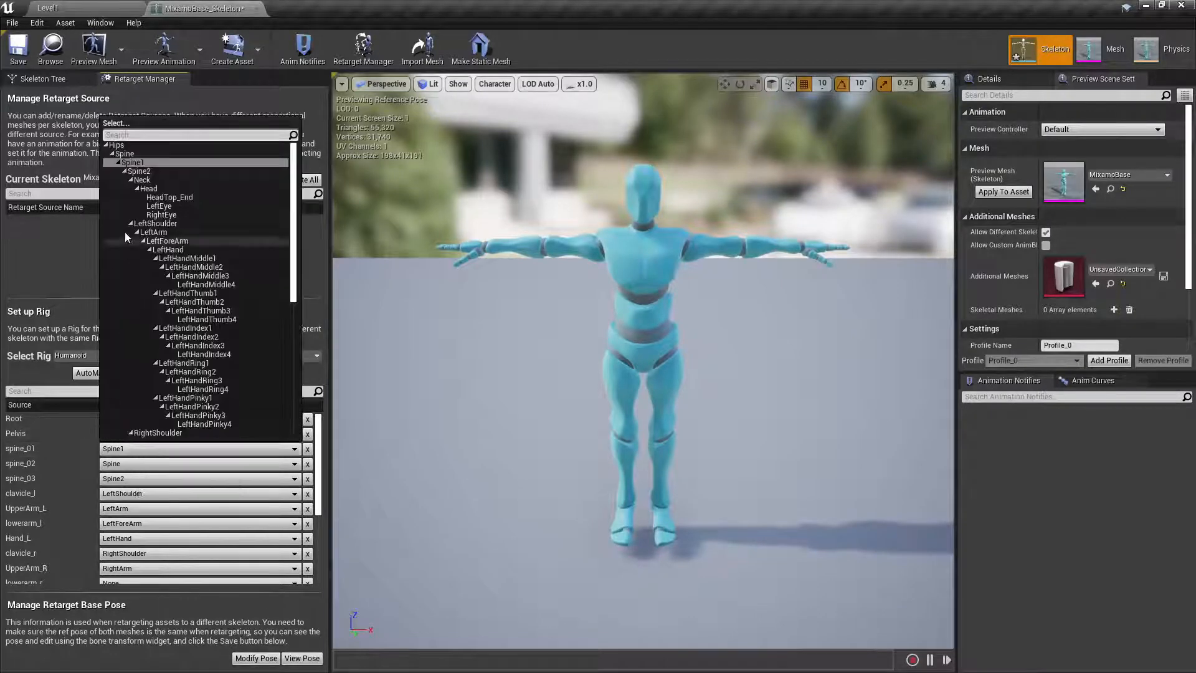
{"action": "left_click", "coordinate": [125, 153]}
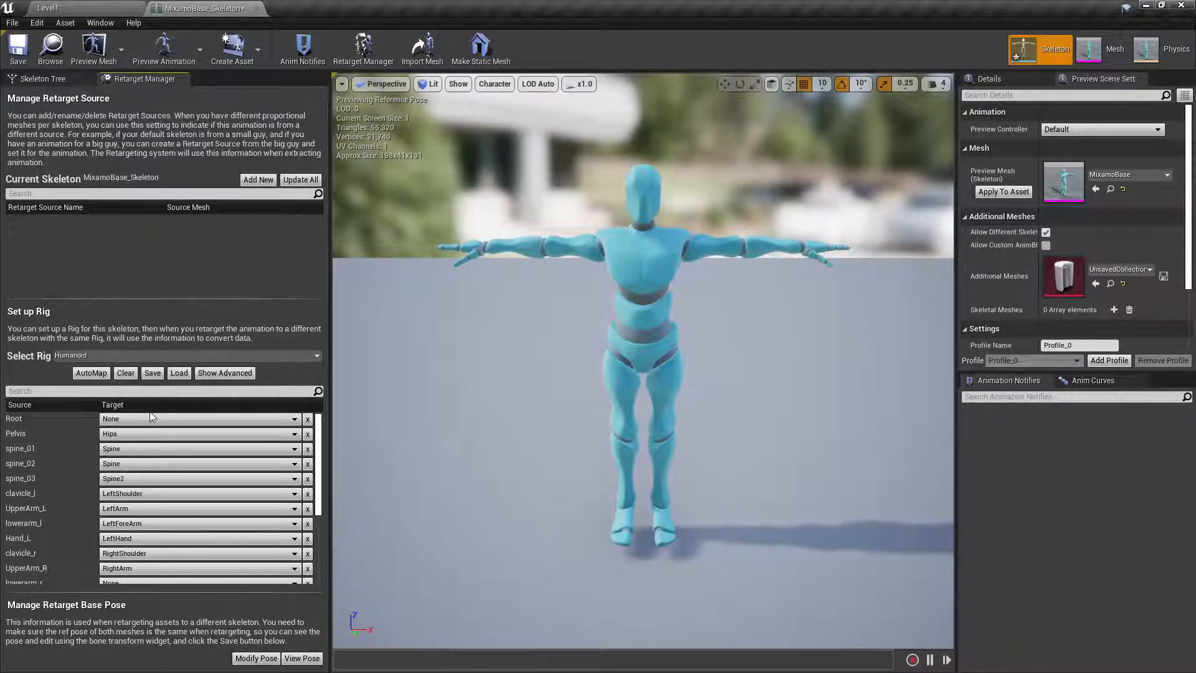
{"action": "left_click", "coordinate": [116, 466]}
{"action": "left_click", "coordinate": [147, 177]}
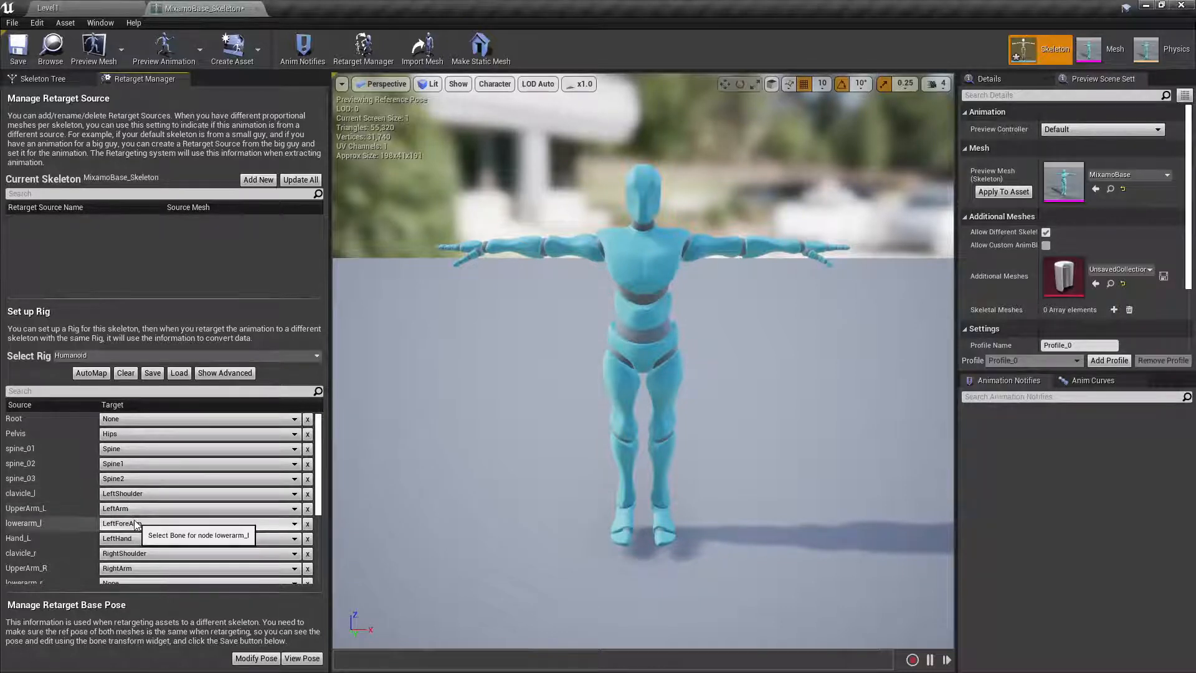
Map lowerarm_r to the RightForeArm bone.
{"action": "scroll", "coordinate": [128, 520], "scroll_direction": "down", "scroll_amount": 1}
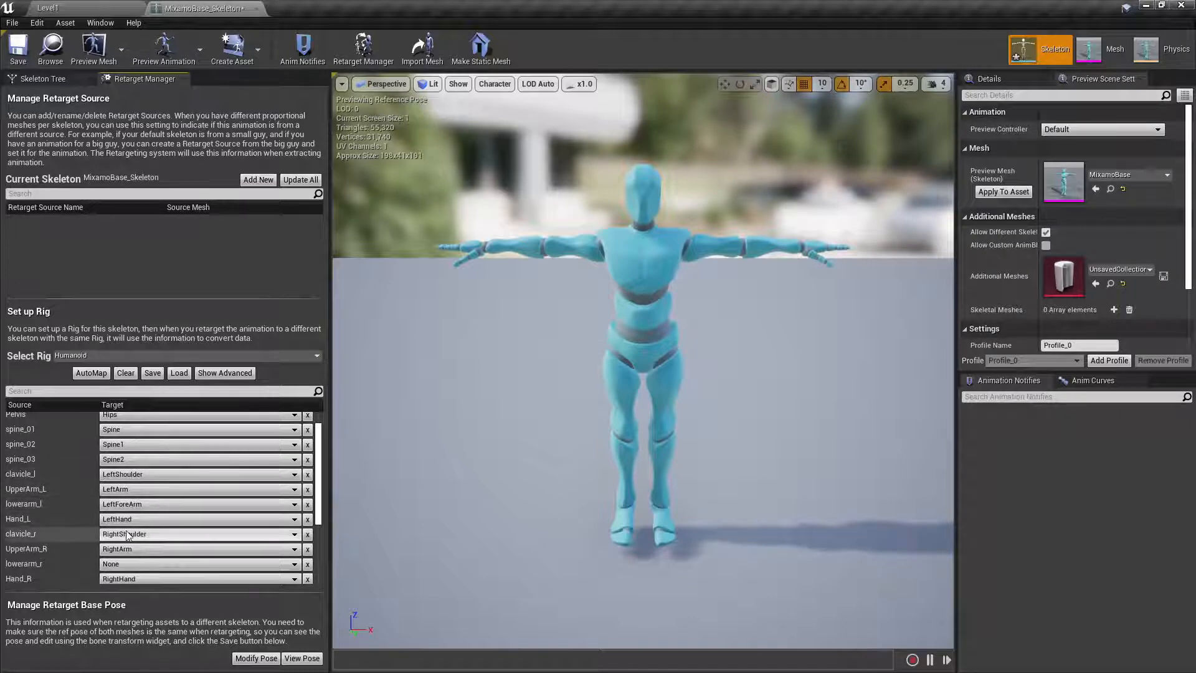
{"action": "left_click", "coordinate": [118, 565]}
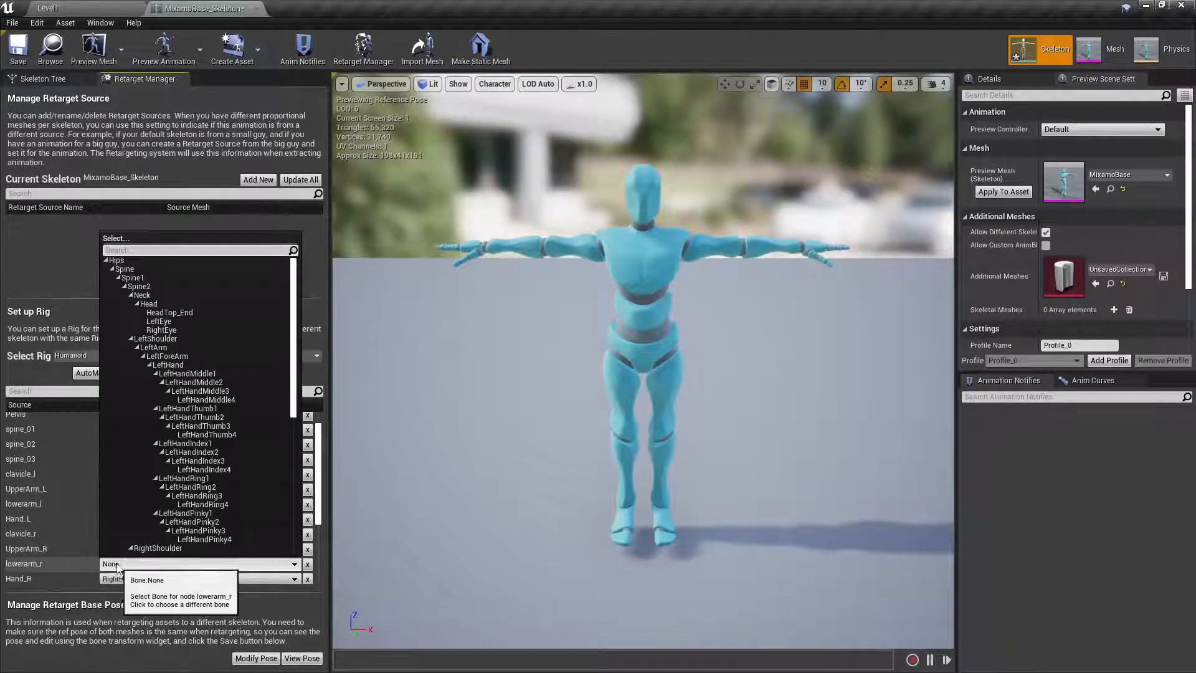
{"action": "left_click", "coordinate": [131, 338]}
{"action": "left_click", "coordinate": [159, 372]}
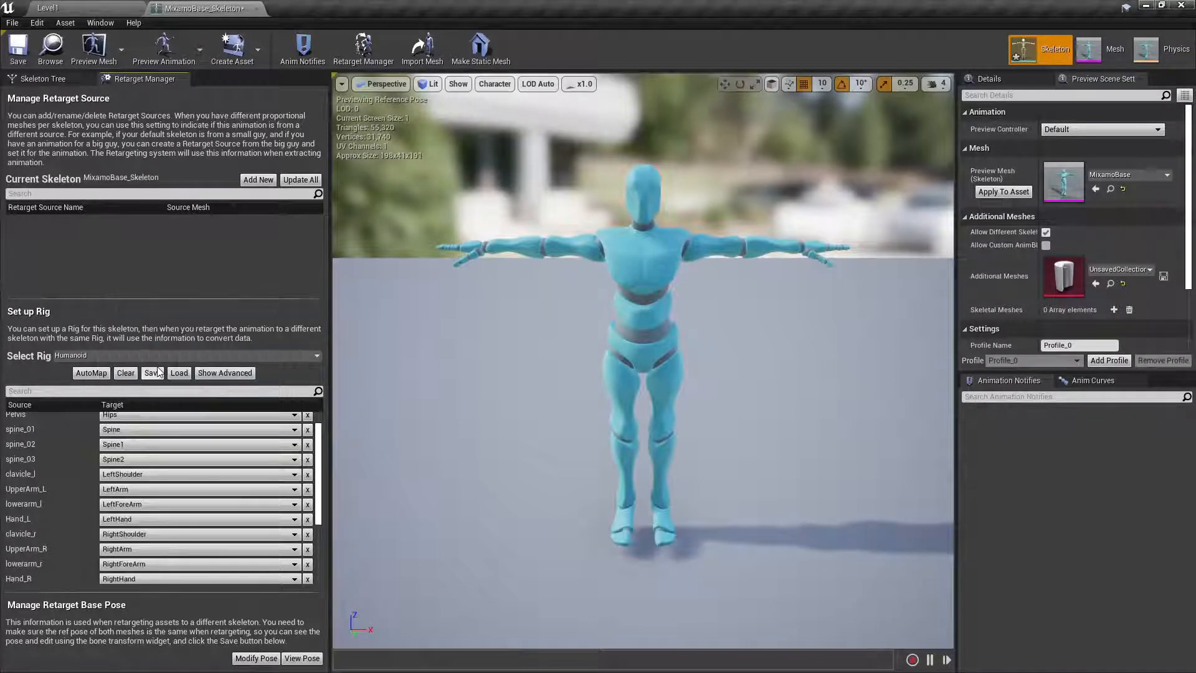
Map Thigh_L to LeftUpLeg, collapsing the Spine branch in the bone picker to reach the leg bones.
{"action": "scroll", "coordinate": [163, 485], "scroll_direction": "down", "scroll_amount": 2}
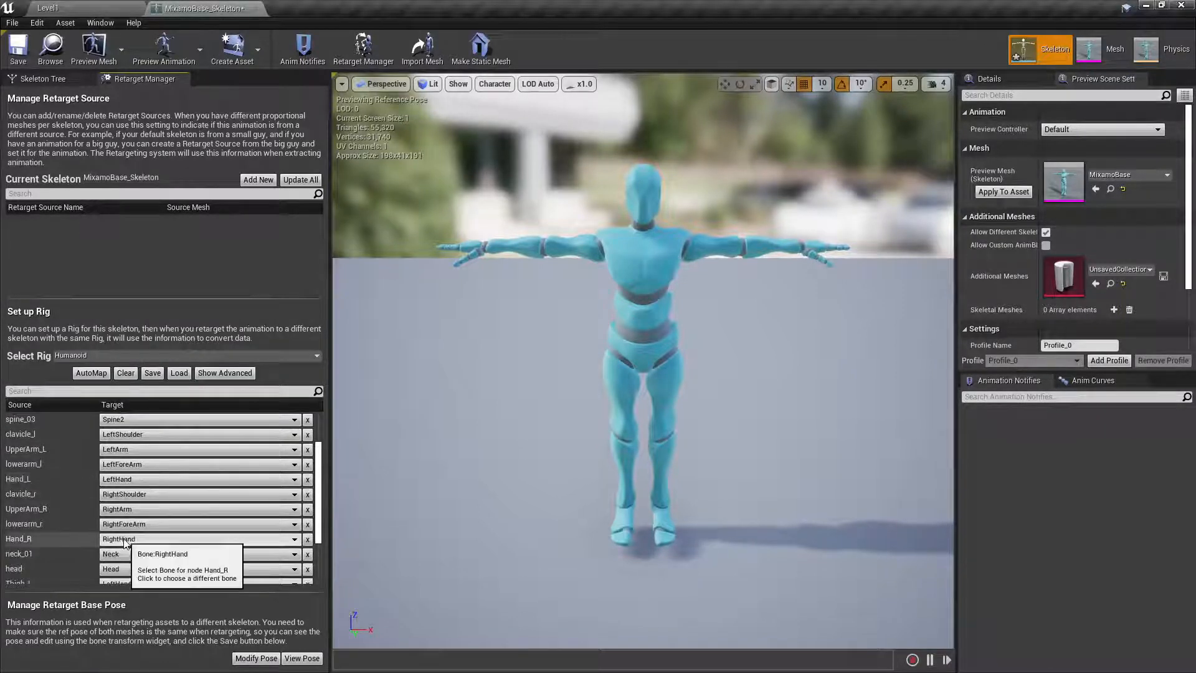
{"action": "scroll", "coordinate": [122, 558], "scroll_direction": "down", "scroll_amount": 2}
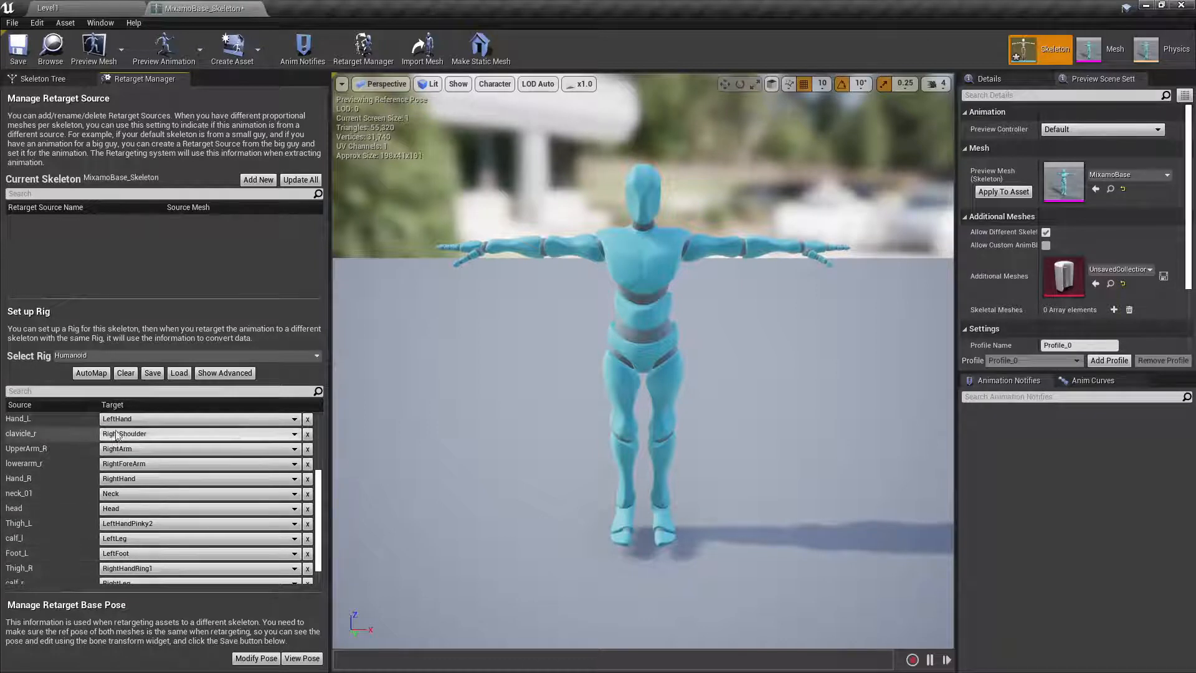
{"action": "scroll", "coordinate": [116, 435], "scroll_direction": "down", "scroll_amount": 1}
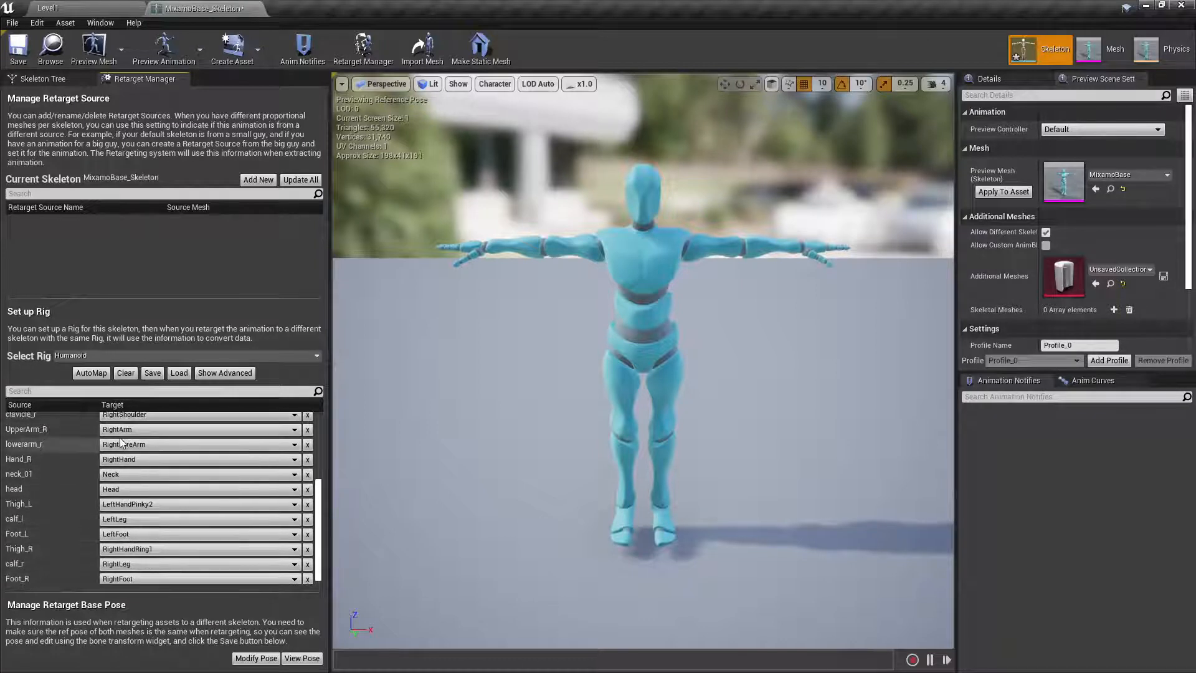
{"action": "left_click", "coordinate": [125, 505]}
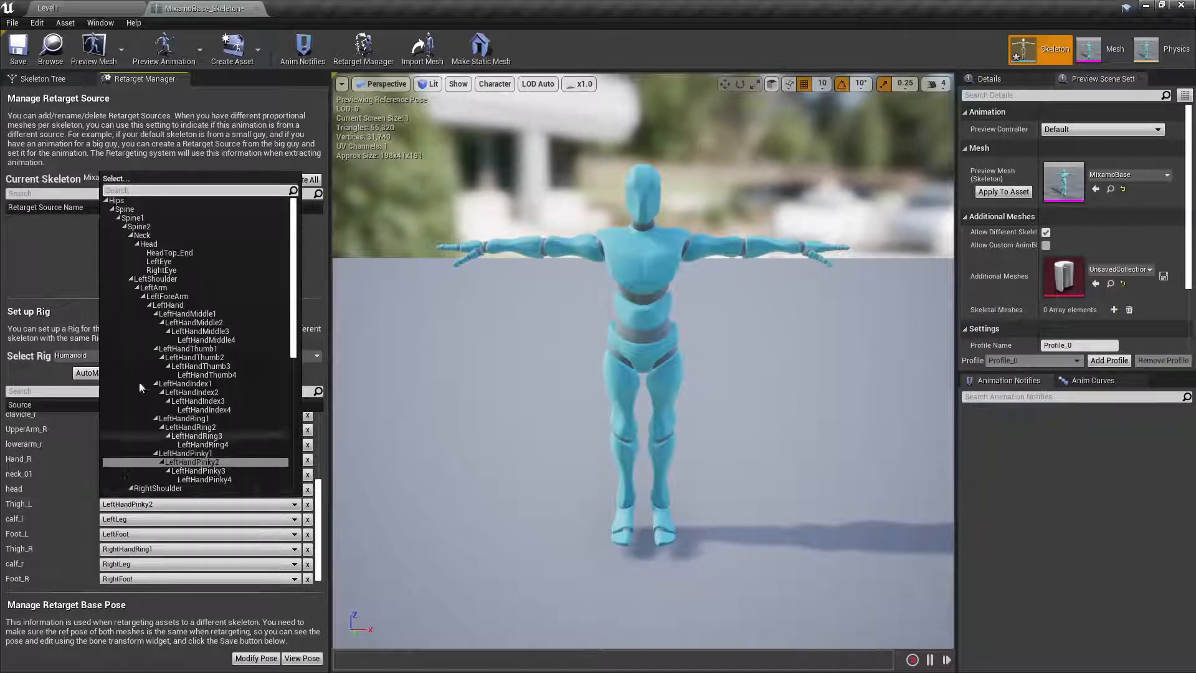
{"action": "left_click", "coordinate": [117, 218]}
{"action": "left_click", "coordinate": [112, 209]}
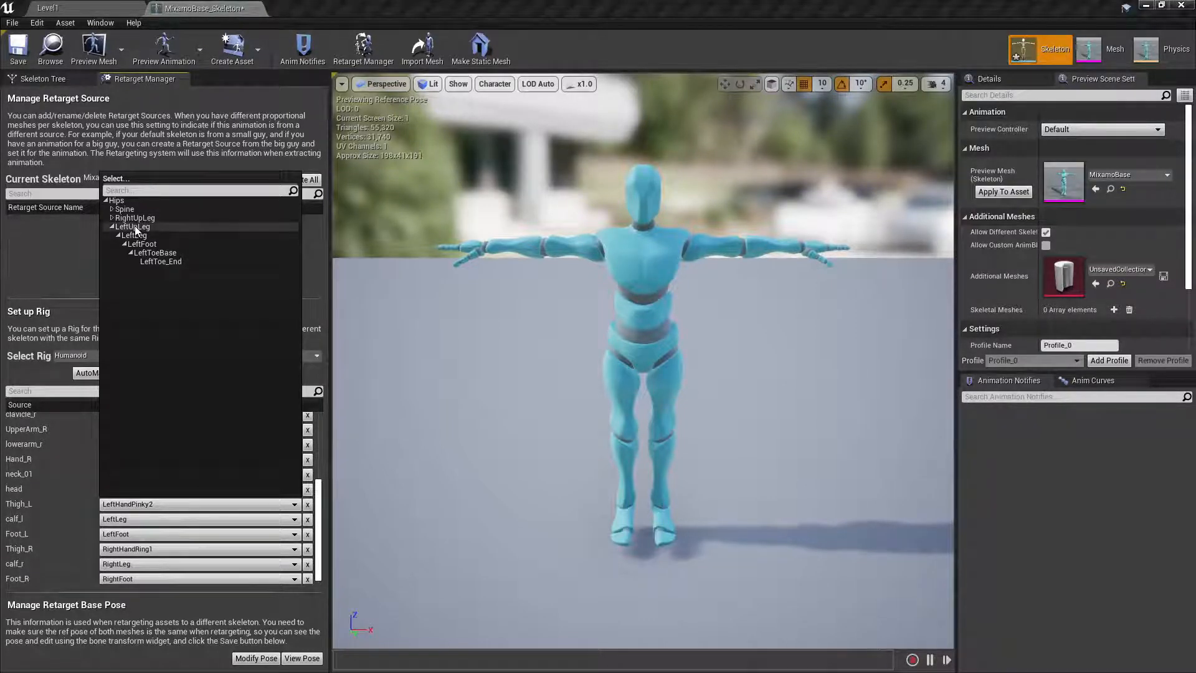
{"action": "left_click", "coordinate": [135, 226]}
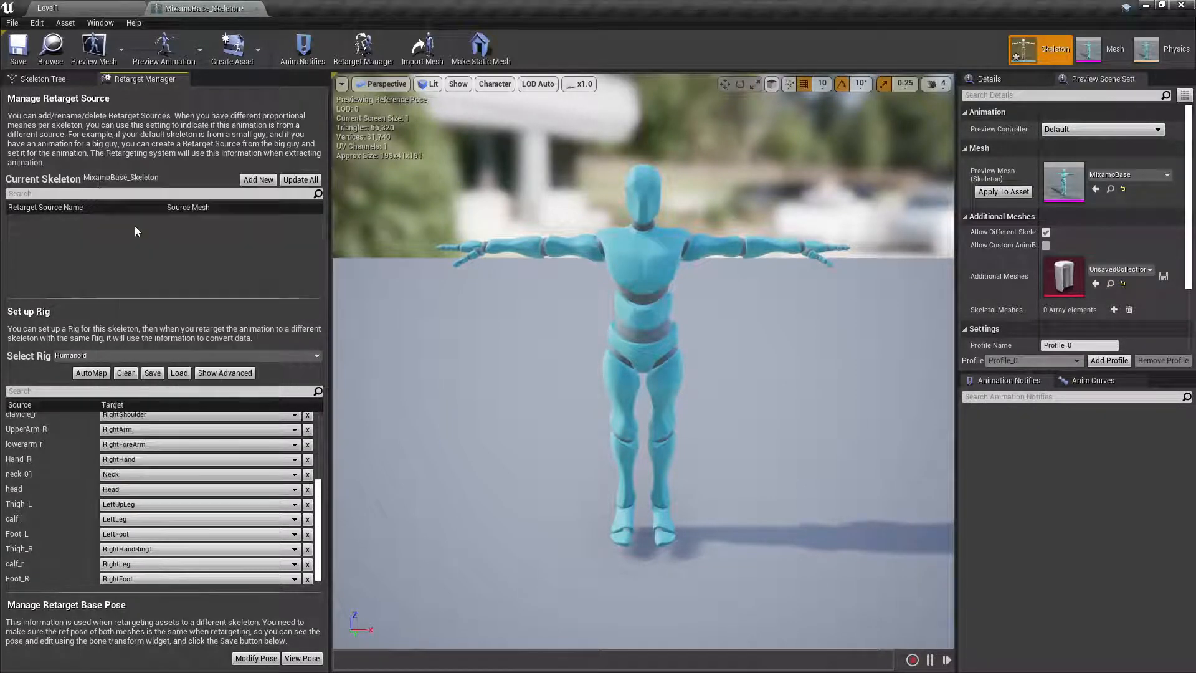
Check that calf_l targets LeftLeg in the bone hierarchy and map Thigh_R to RightUpLeg.
{"action": "left_click", "coordinate": [117, 521]}
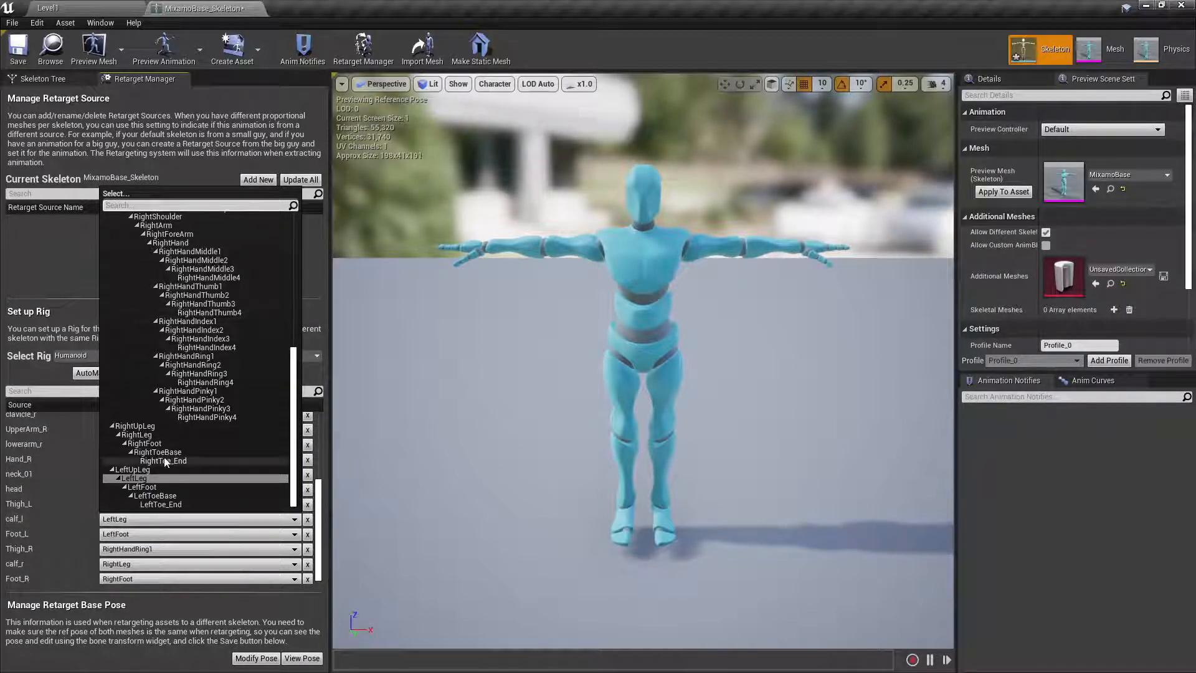
{"action": "left_click", "coordinate": [142, 478]}
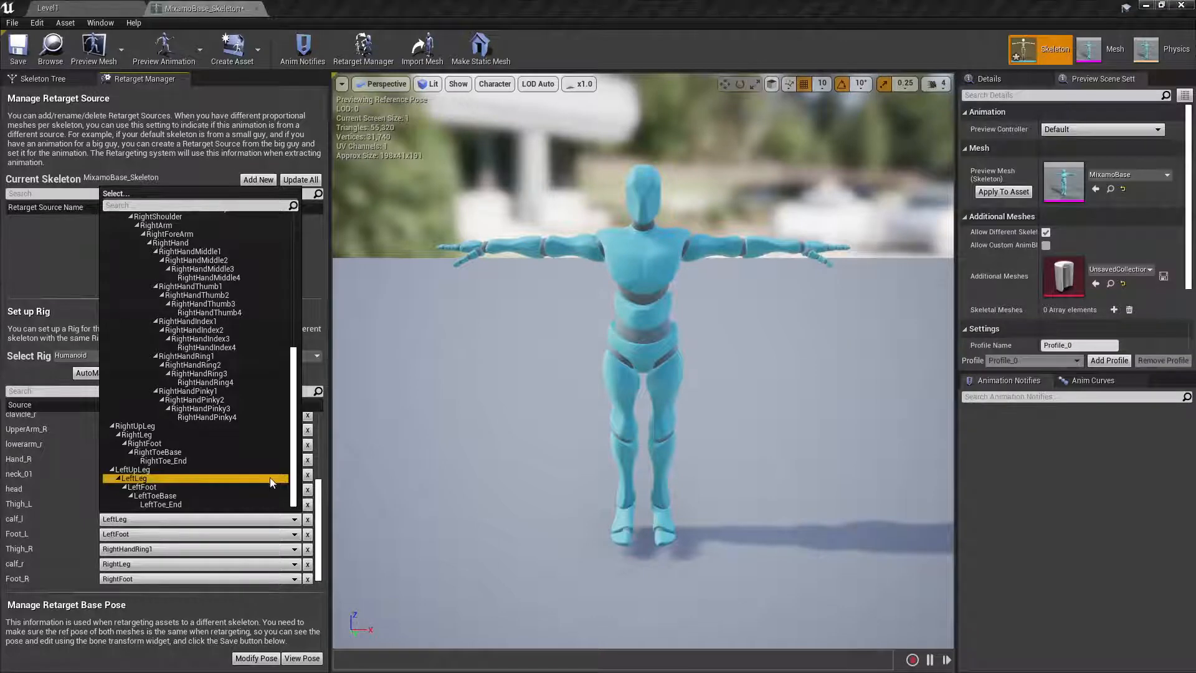
{"action": "left_click", "coordinate": [317, 503]}
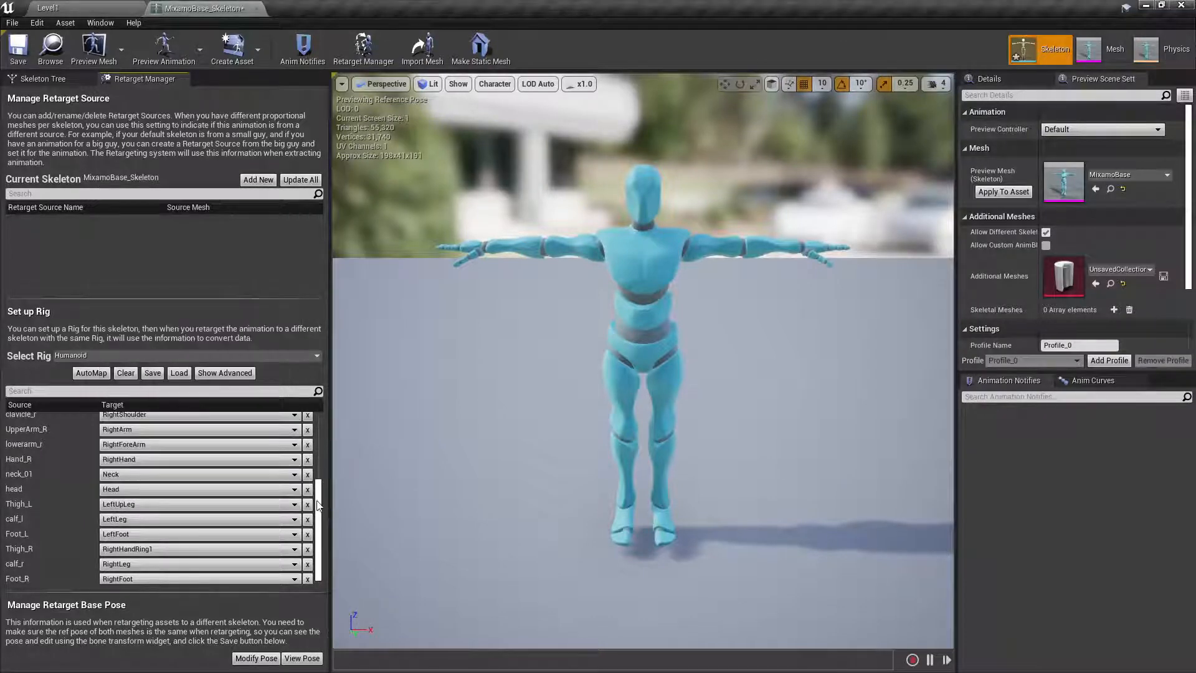
{"action": "left_click", "coordinate": [132, 550]}
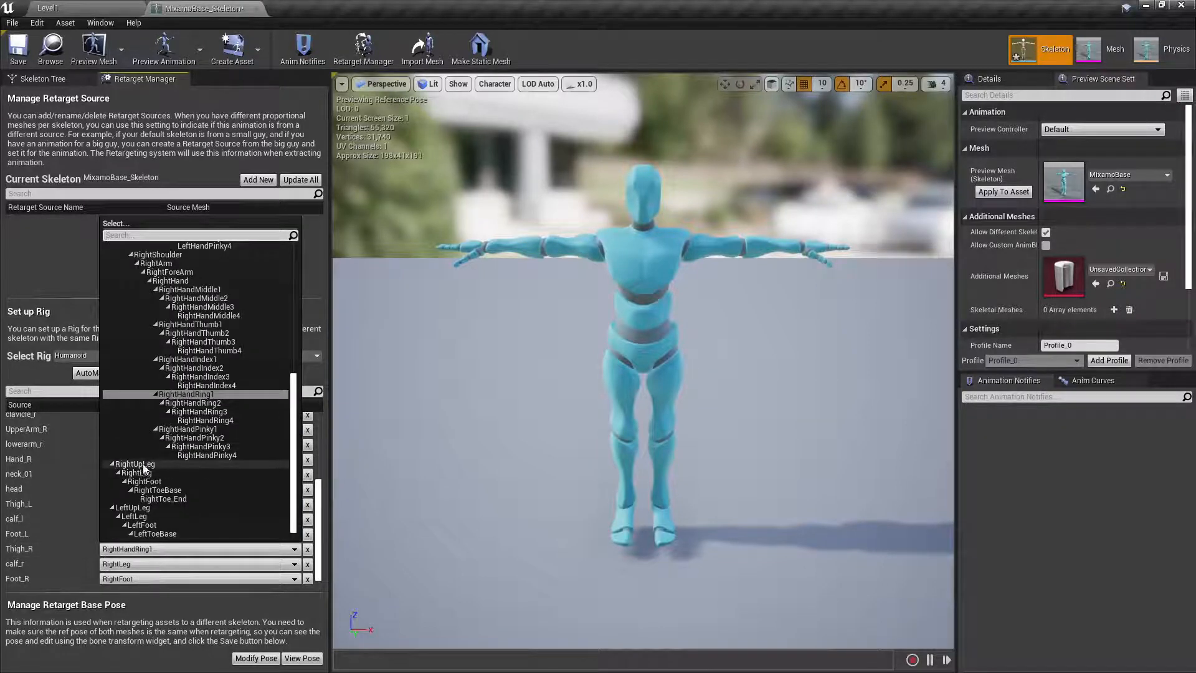
{"action": "left_click", "coordinate": [144, 463]}
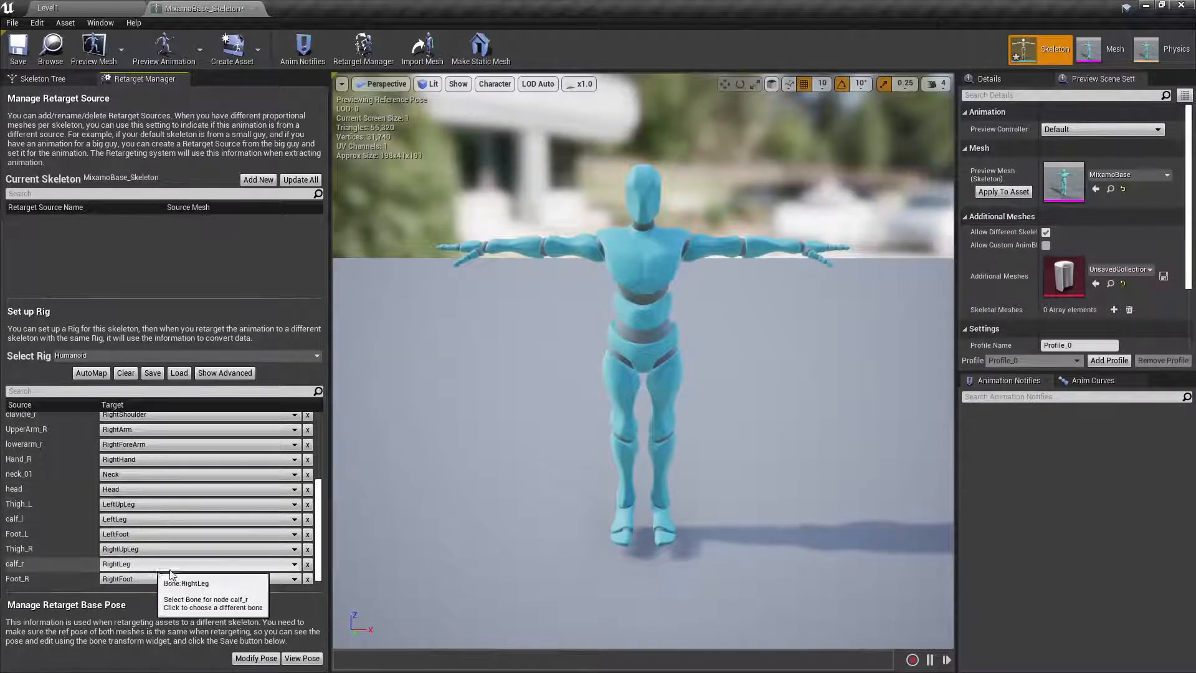
Review the base bone mappings from the feet up to Root and save MixamoBase_Skeleton.
{"action": "scroll", "coordinate": [320, 553], "scroll_direction": "down", "scroll_amount": 1}
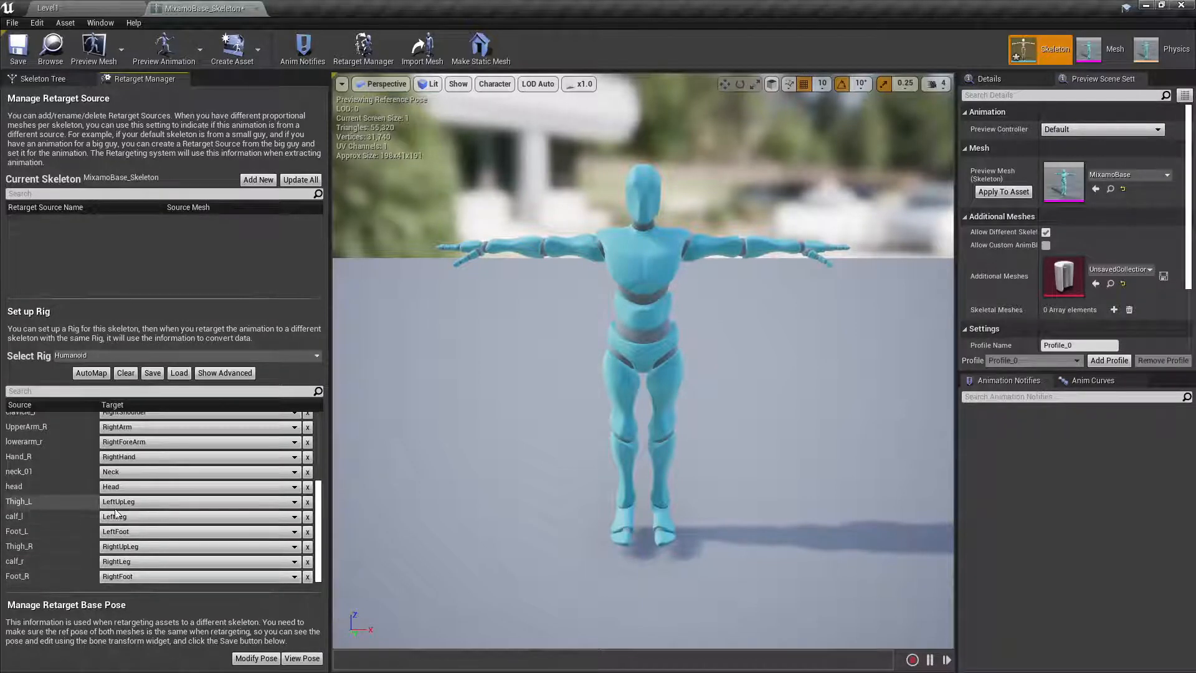
{"action": "scroll", "coordinate": [118, 472], "scroll_direction": "up", "scroll_amount": 3}
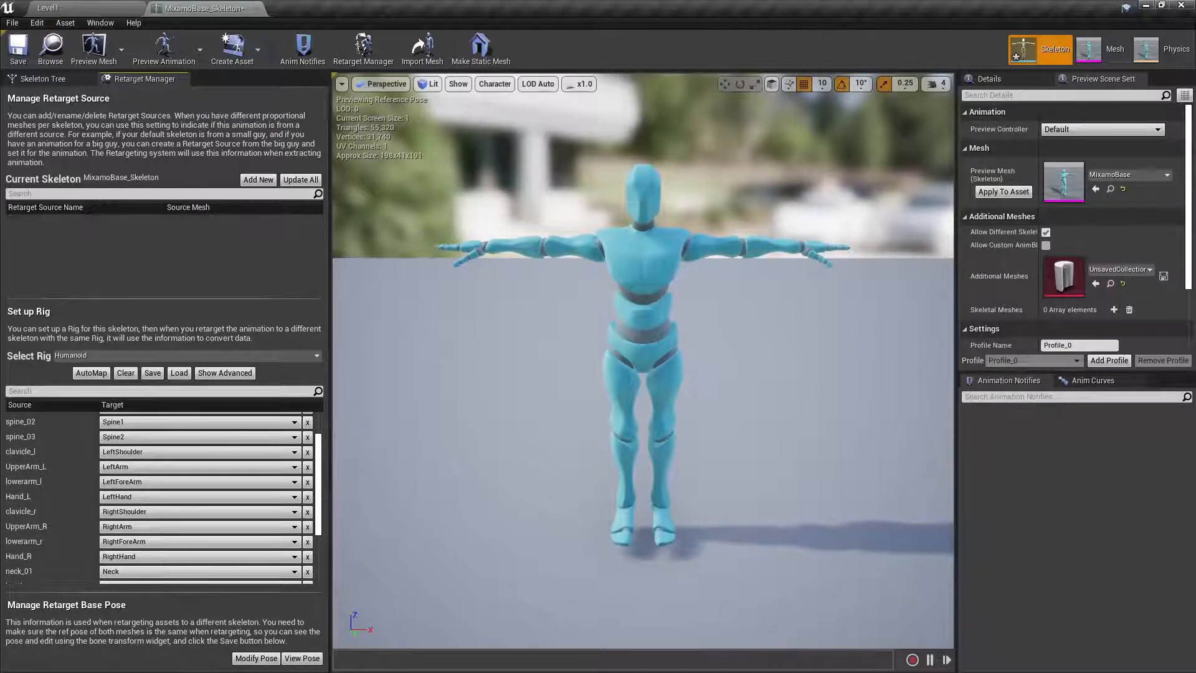
{"action": "left_click", "coordinate": [19, 55]}
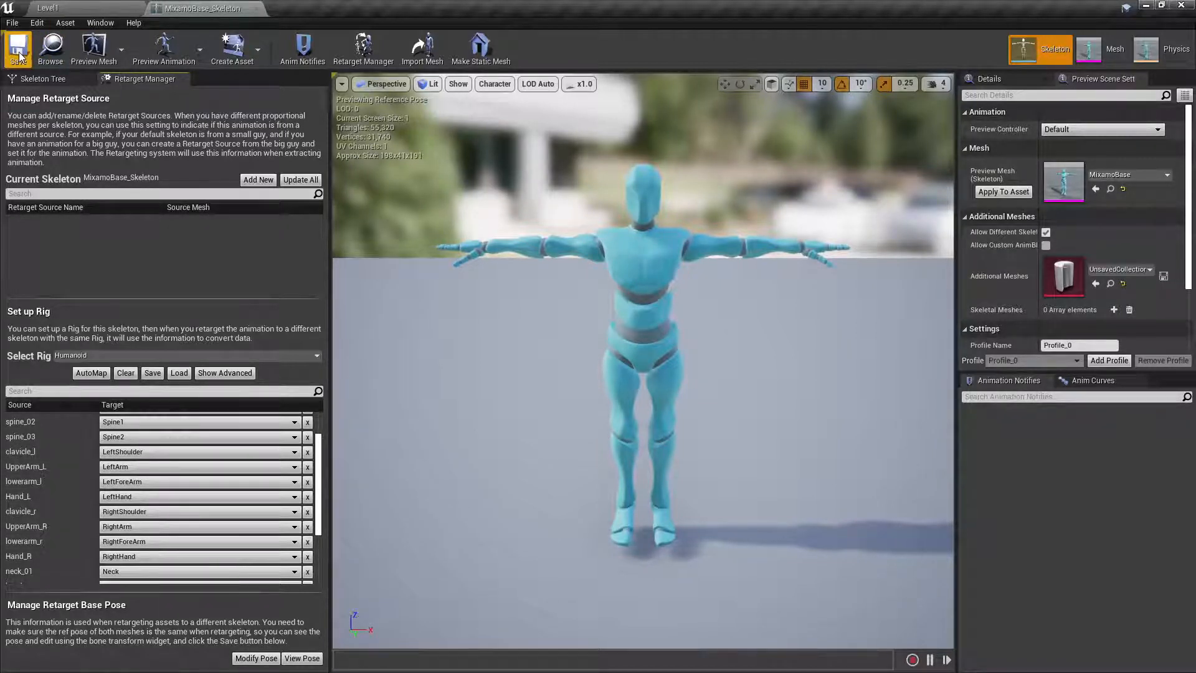
{"action": "left_click_drag", "start_coordinate": [317, 453], "coordinate": [327, 422]}
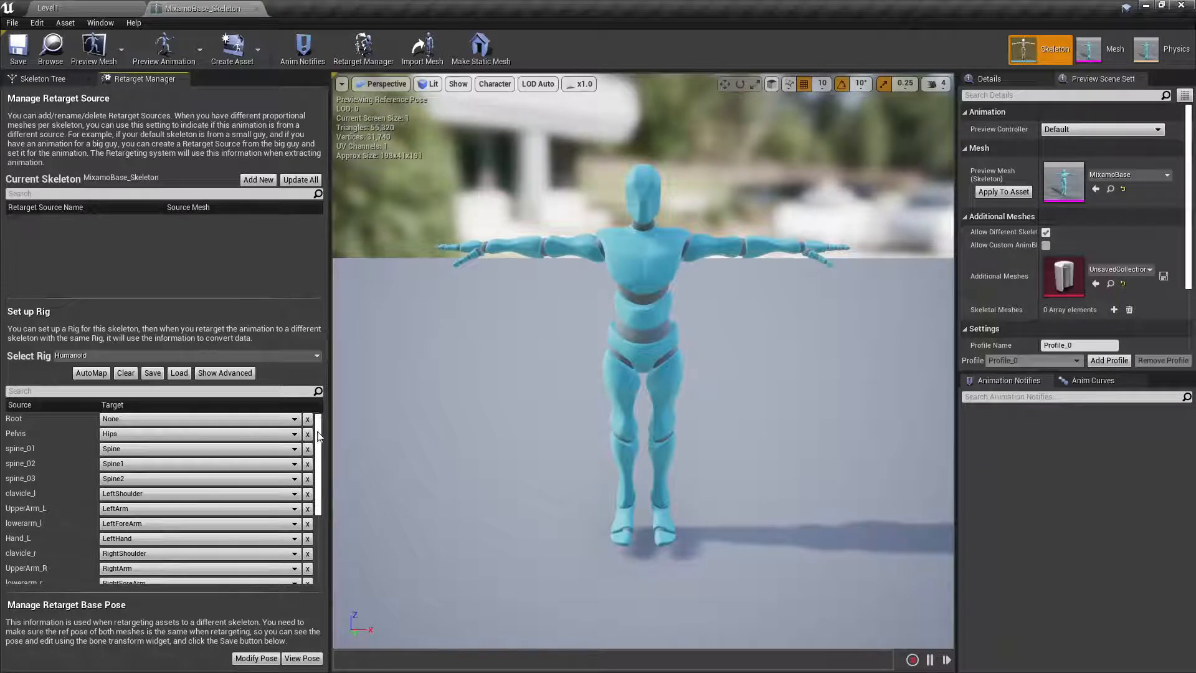
Show the advanced rig bones and map index_01_l to LeftHandIndex1, collapsing the neck, right-shoulder and leg branches in the bone picker.
{"action": "left_click", "coordinate": [225, 372]}
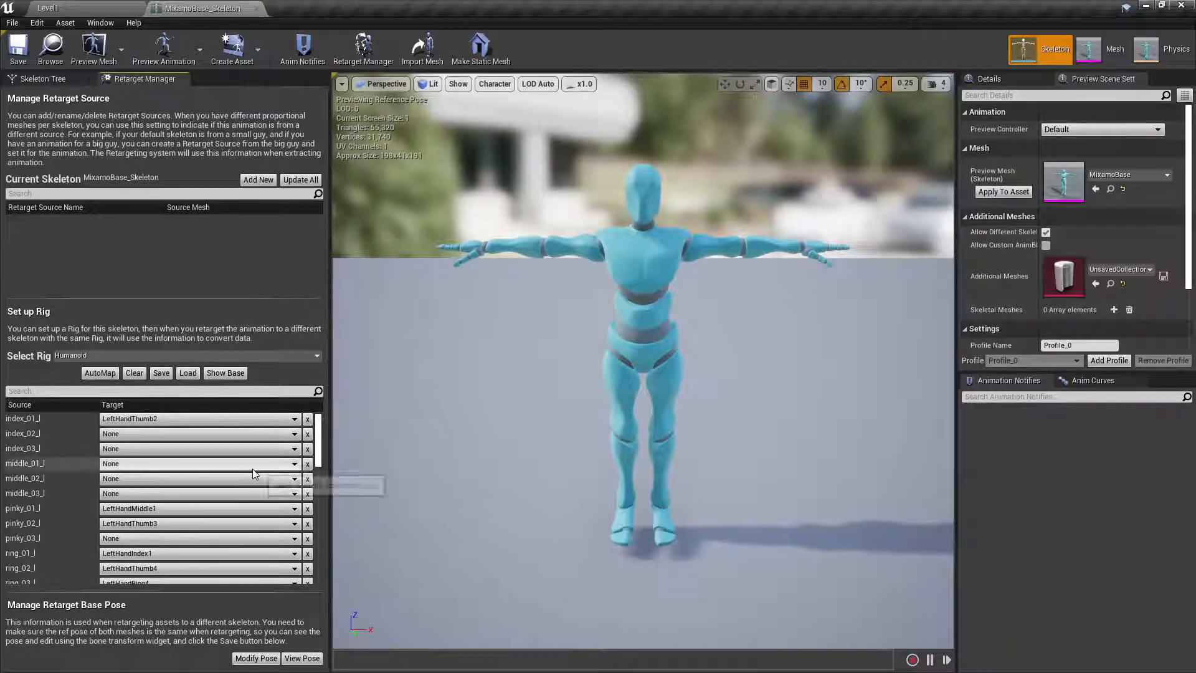
{"action": "mouse_move", "coordinate": [319, 437]}
{"action": "left_mouse_down"}
{"action": "mouse_move", "coordinate": [320, 562]}
{"action": "mouse_move", "coordinate": [319, 423]}
{"action": "left_mouse_up"}
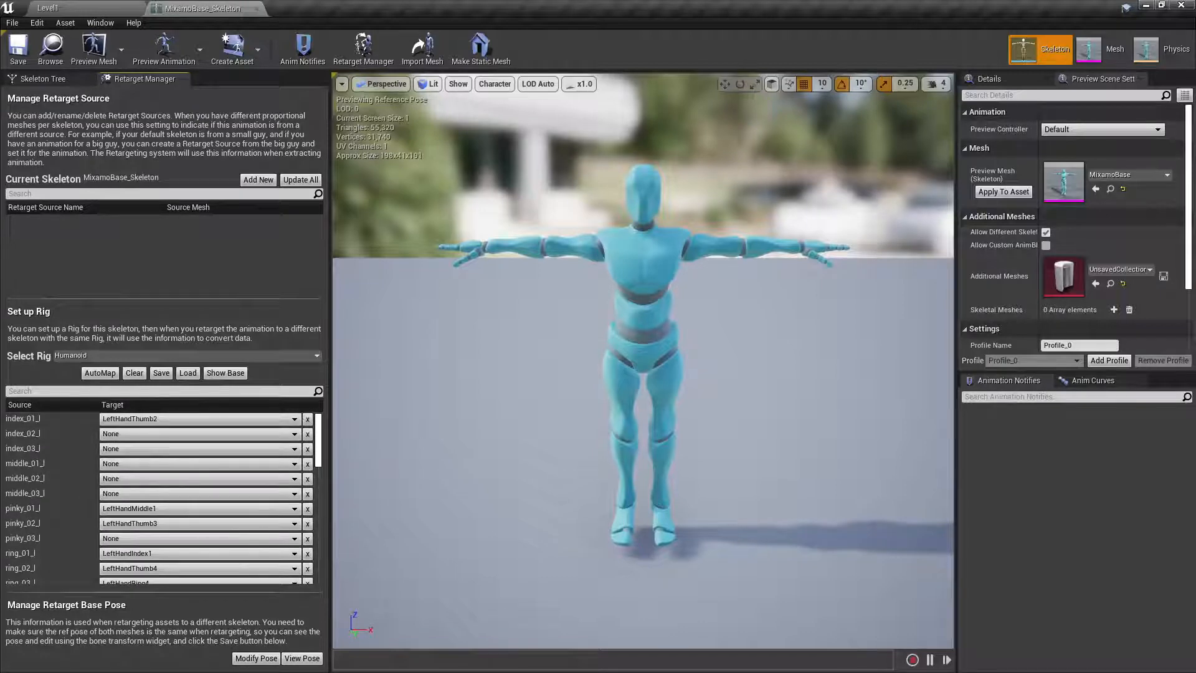
{"action": "left_click", "coordinate": [153, 419]}
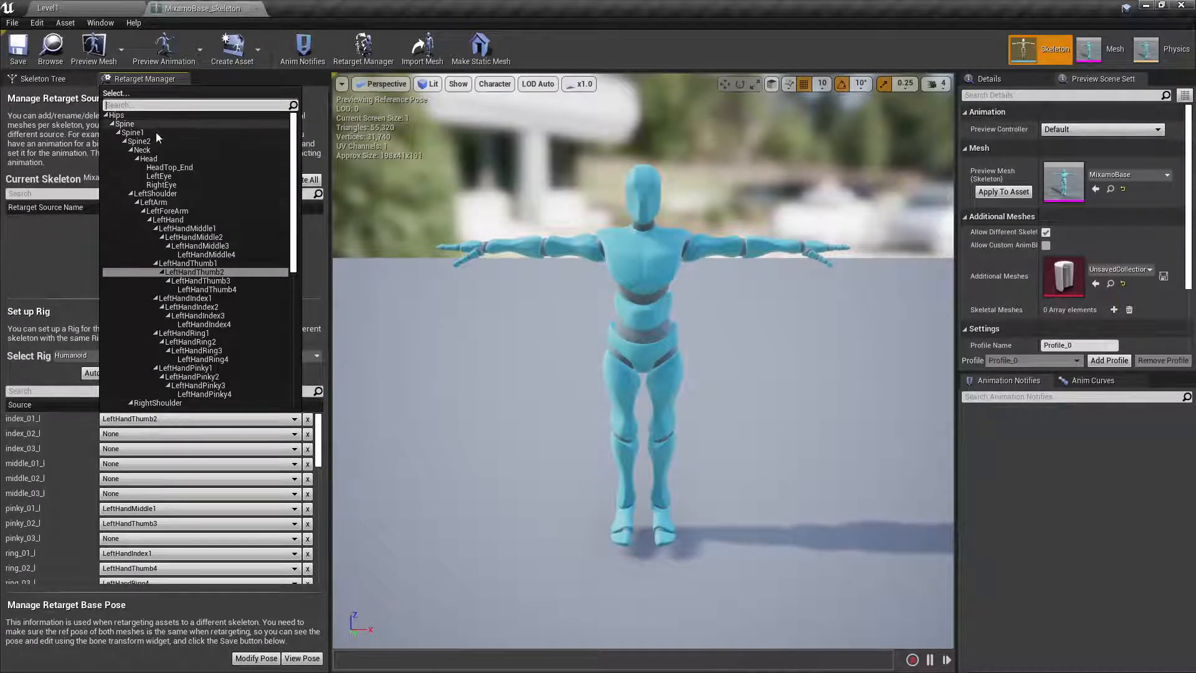
{"action": "left_click", "coordinate": [131, 193]}
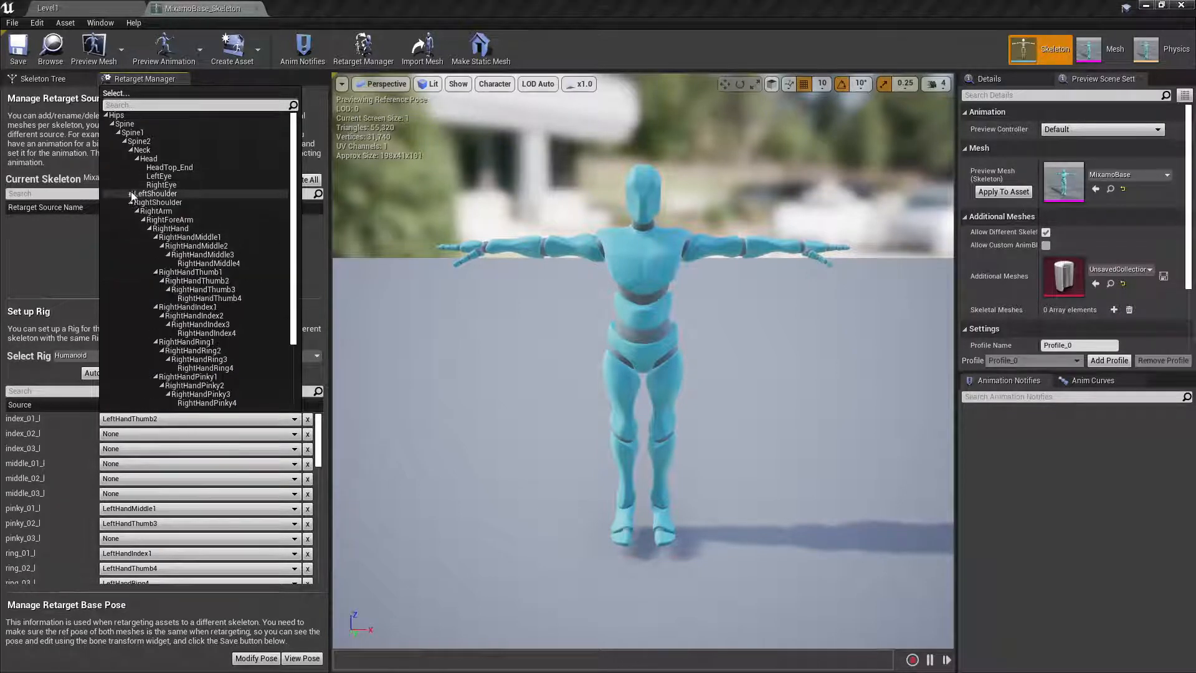
{"action": "left_click", "coordinate": [125, 142]}
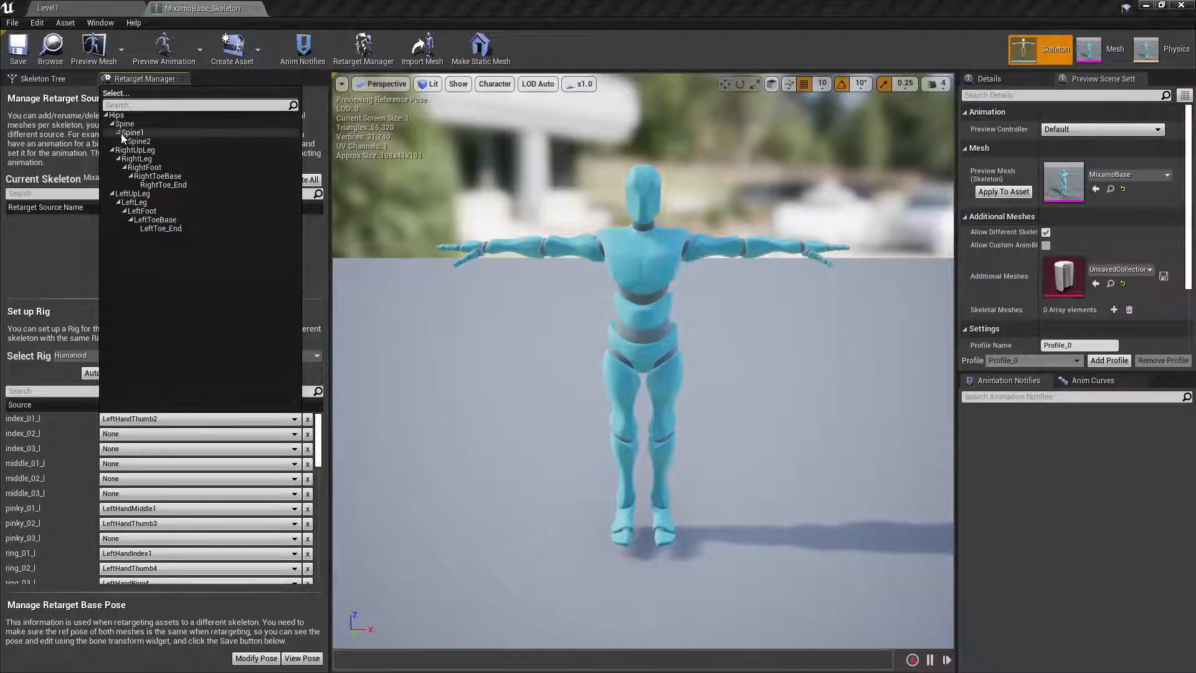
{"action": "left_click", "coordinate": [119, 133]}
{"action": "left_click", "coordinate": [119, 132]}
{"action": "left_click", "coordinate": [111, 152]}
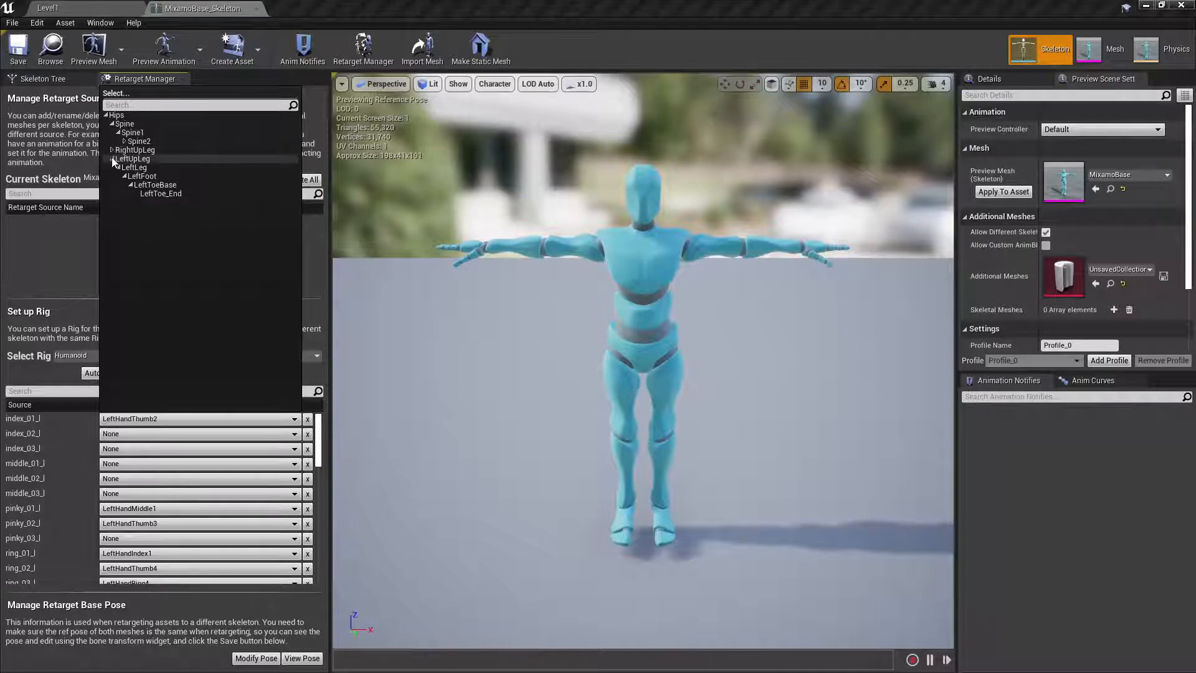
{"action": "left_click", "coordinate": [125, 141]}
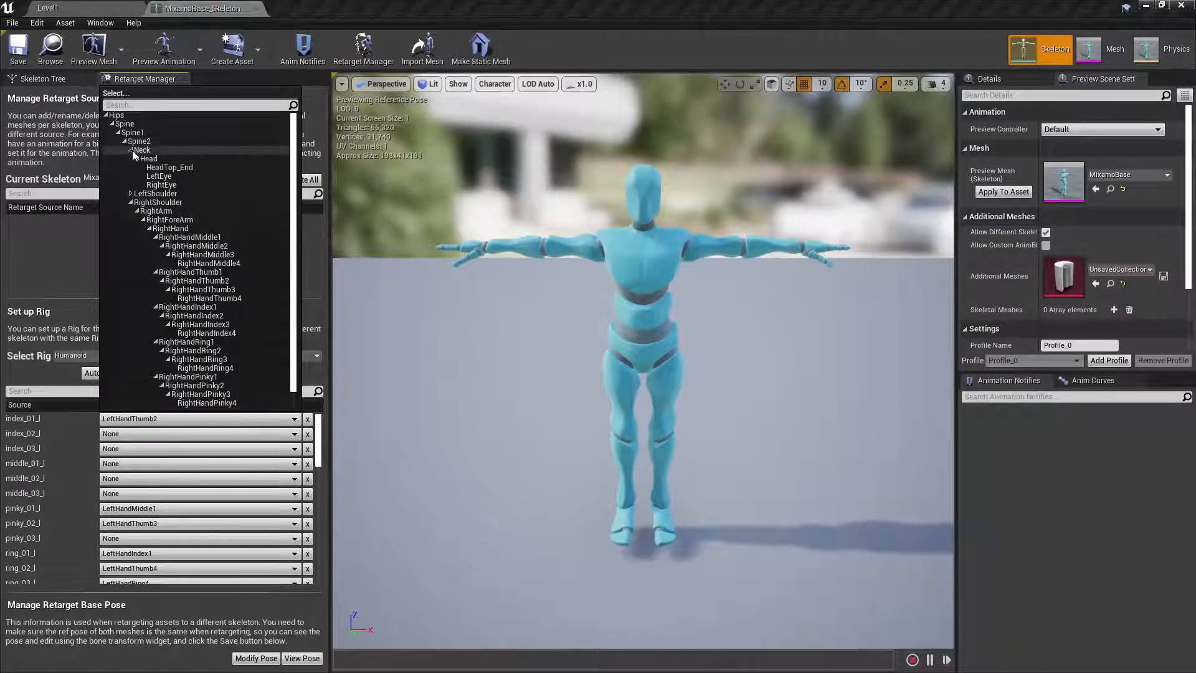
{"action": "left_click", "coordinate": [130, 150]}
{"action": "left_click", "coordinate": [131, 159]}
{"action": "left_click", "coordinate": [130, 158]}
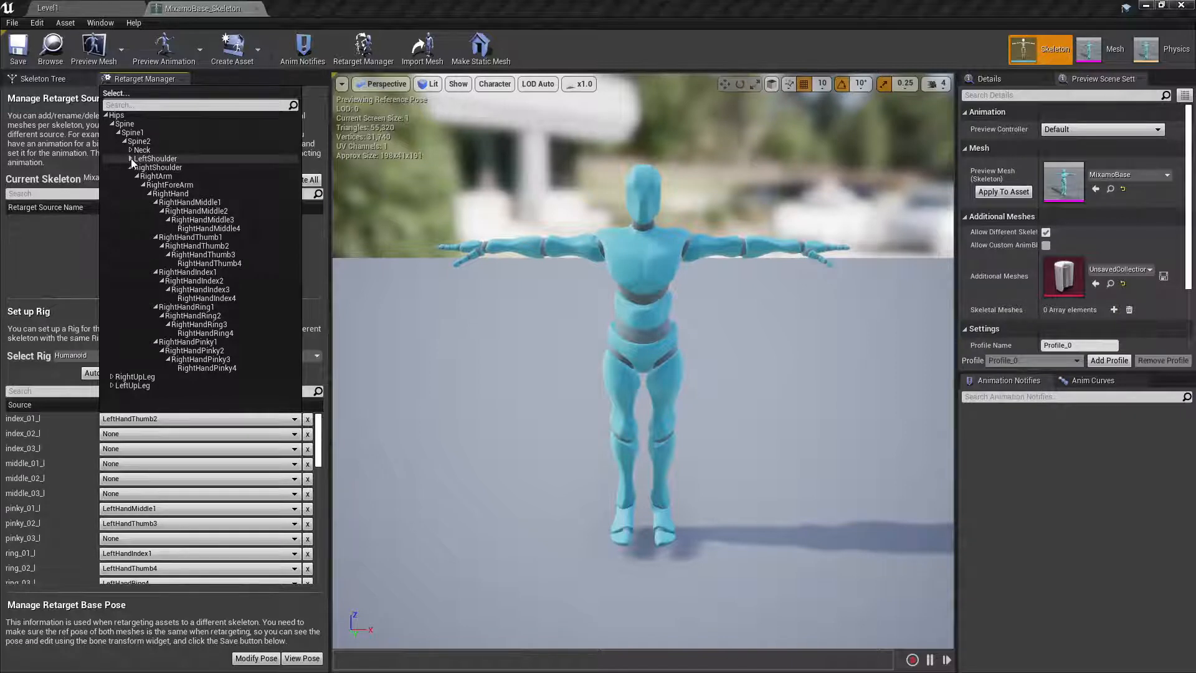
{"action": "left_click", "coordinate": [131, 168]}
{"action": "left_click", "coordinate": [130, 158]}
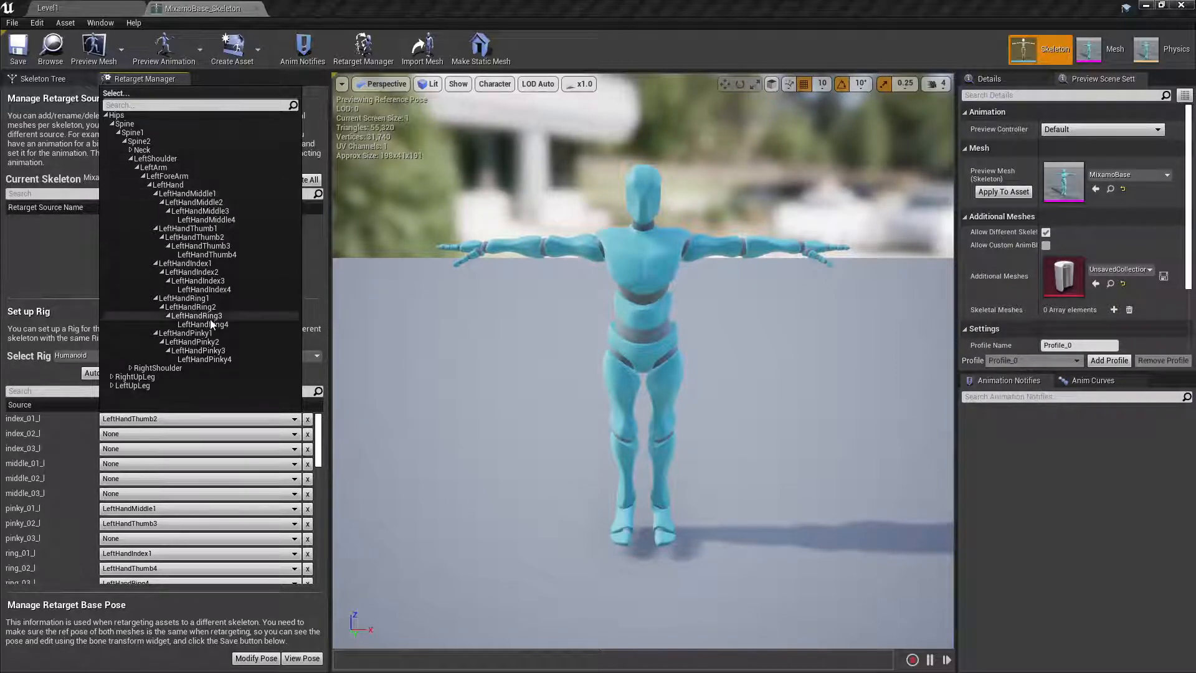
{"action": "left_click", "coordinate": [201, 263]}
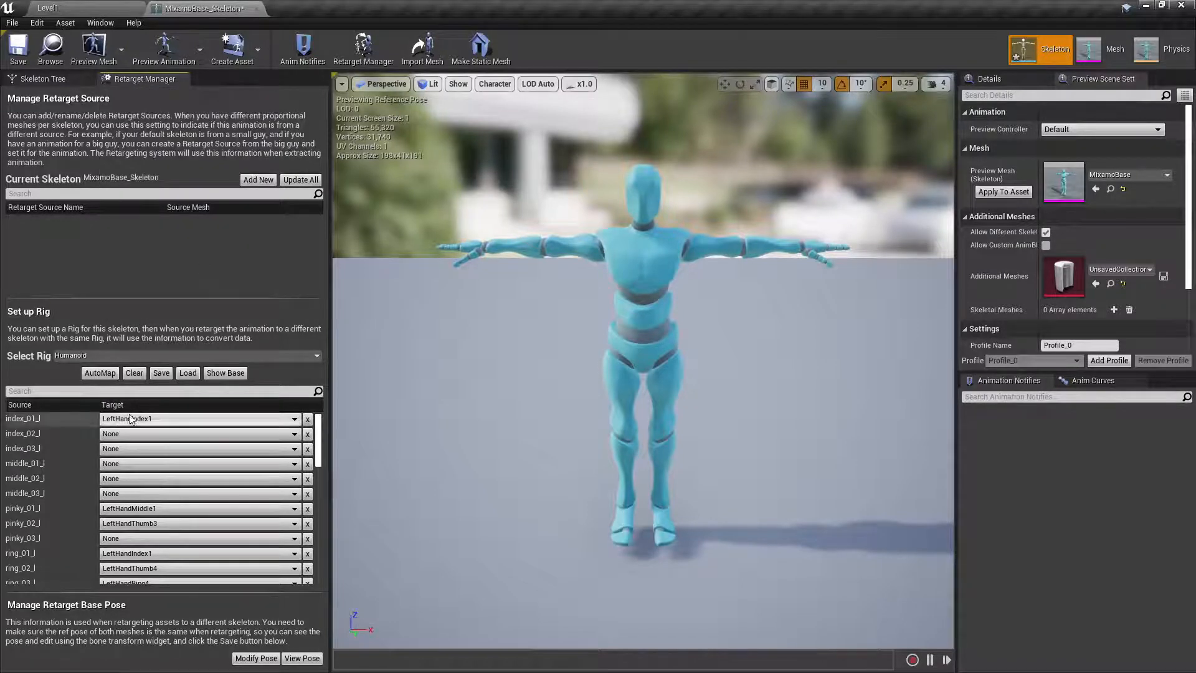
Map index_02_l to LeftHandIndex2 and index_03_l to LeftHandIndex3.
{"action": "left_click", "coordinate": [187, 433]}
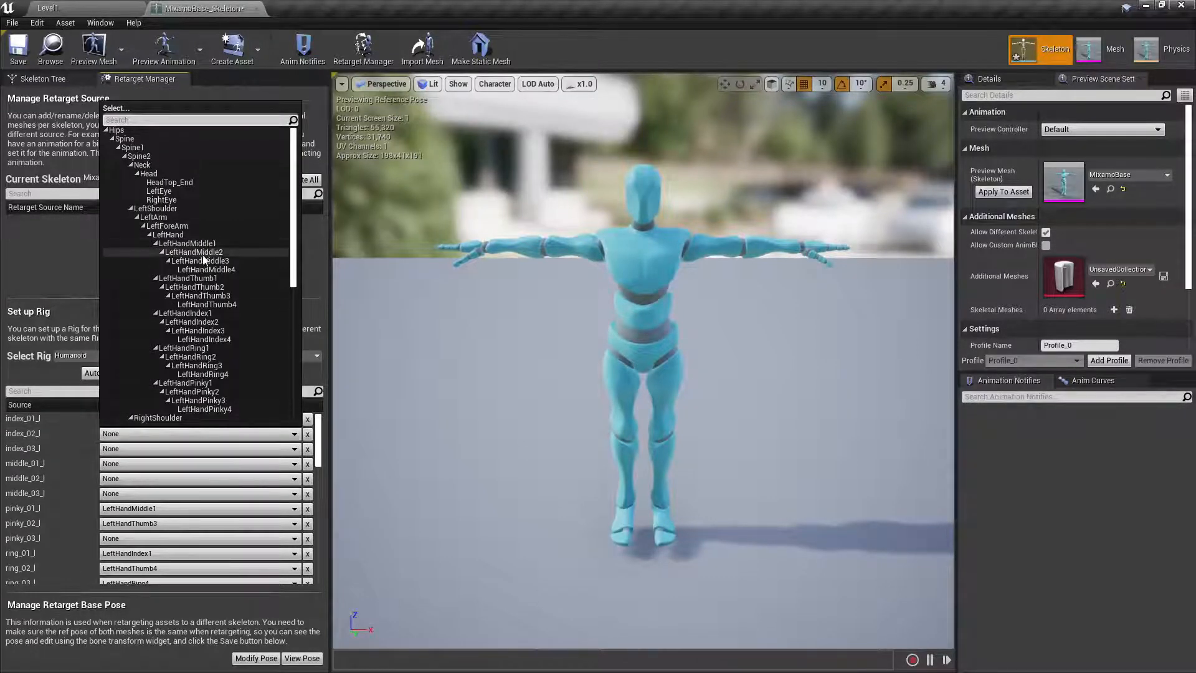
{"action": "left_click", "coordinate": [199, 330]}
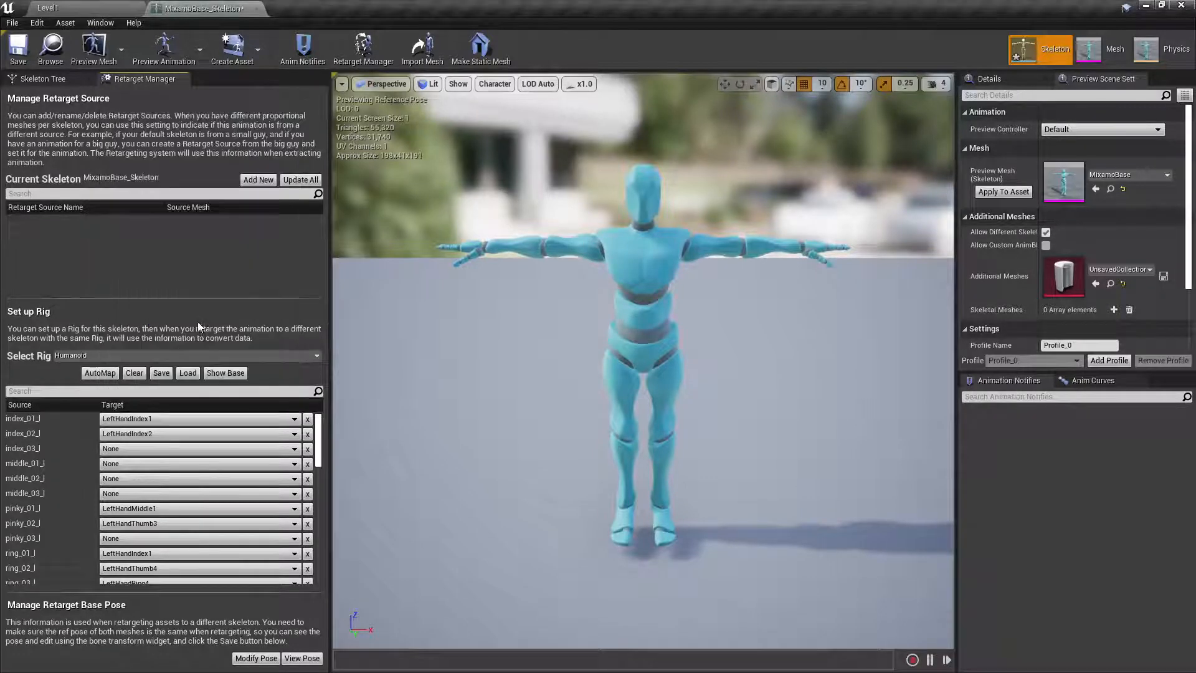
{"action": "left_click", "coordinate": [161, 449]}
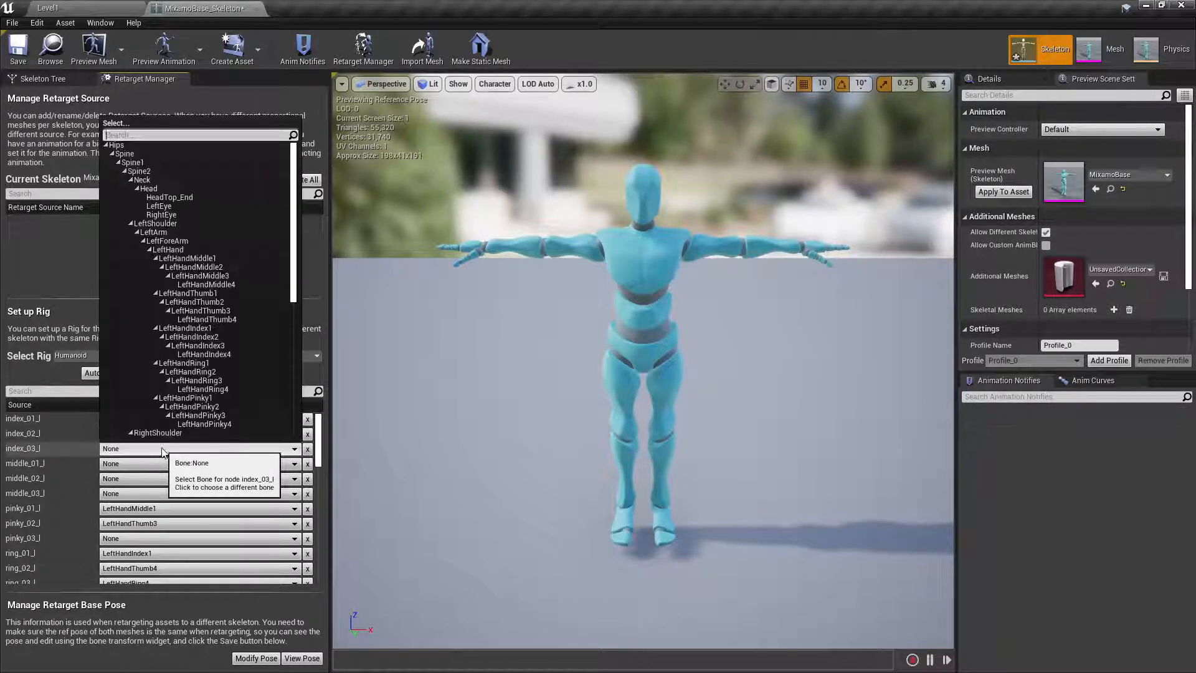
{"action": "left_click", "coordinate": [201, 347]}
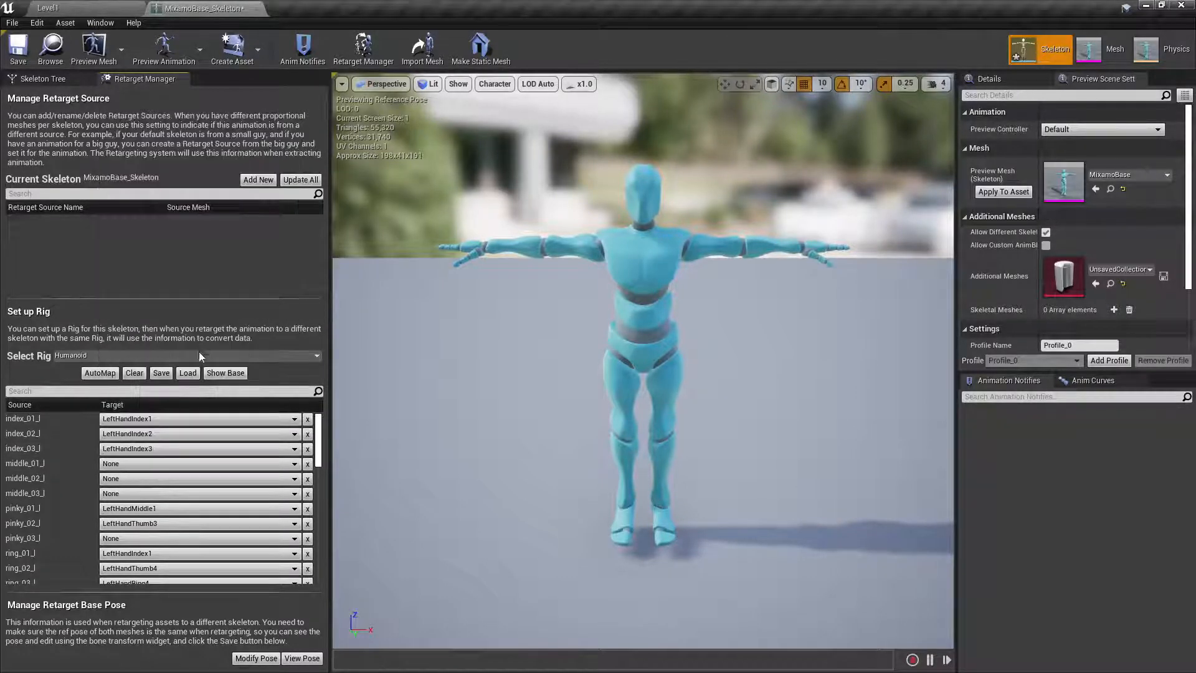
Map middle_01_l, middle_02_l and middle_03_l to LeftHandMiddle1, LeftHandMiddle2 and LeftHandMiddle3.
{"action": "left_click", "coordinate": [137, 463]}
{"action": "left_click", "coordinate": [198, 274]}
{"action": "left_click", "coordinate": [122, 481]}
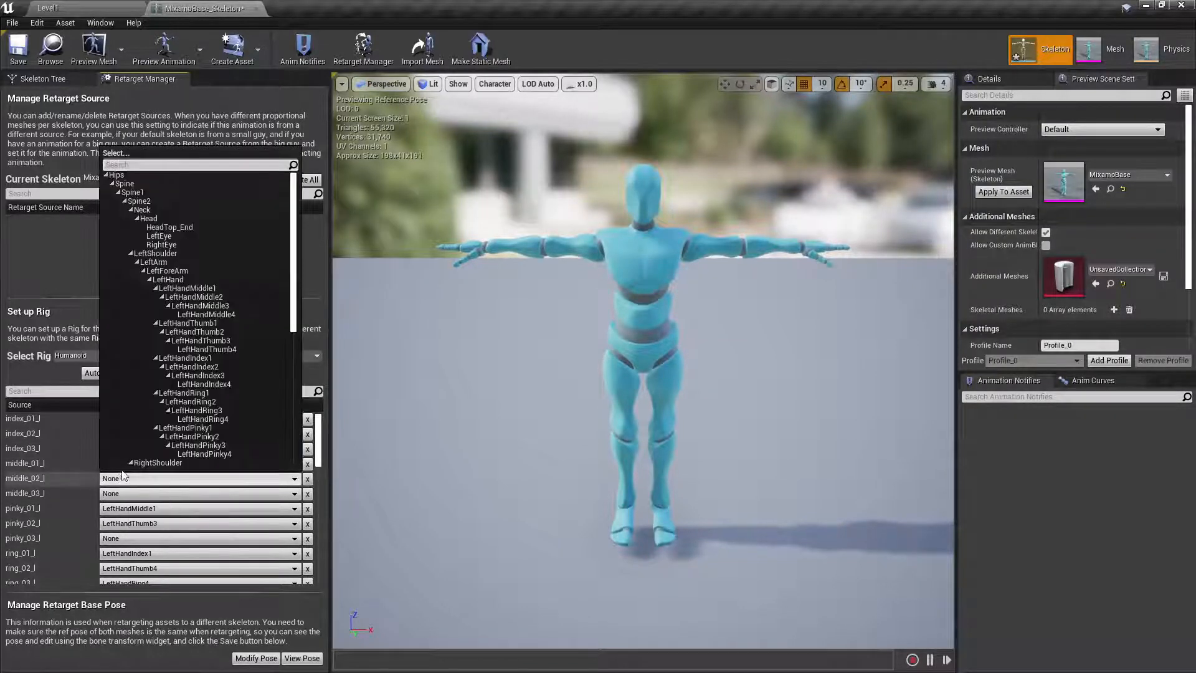
{"action": "left_click", "coordinate": [202, 297]}
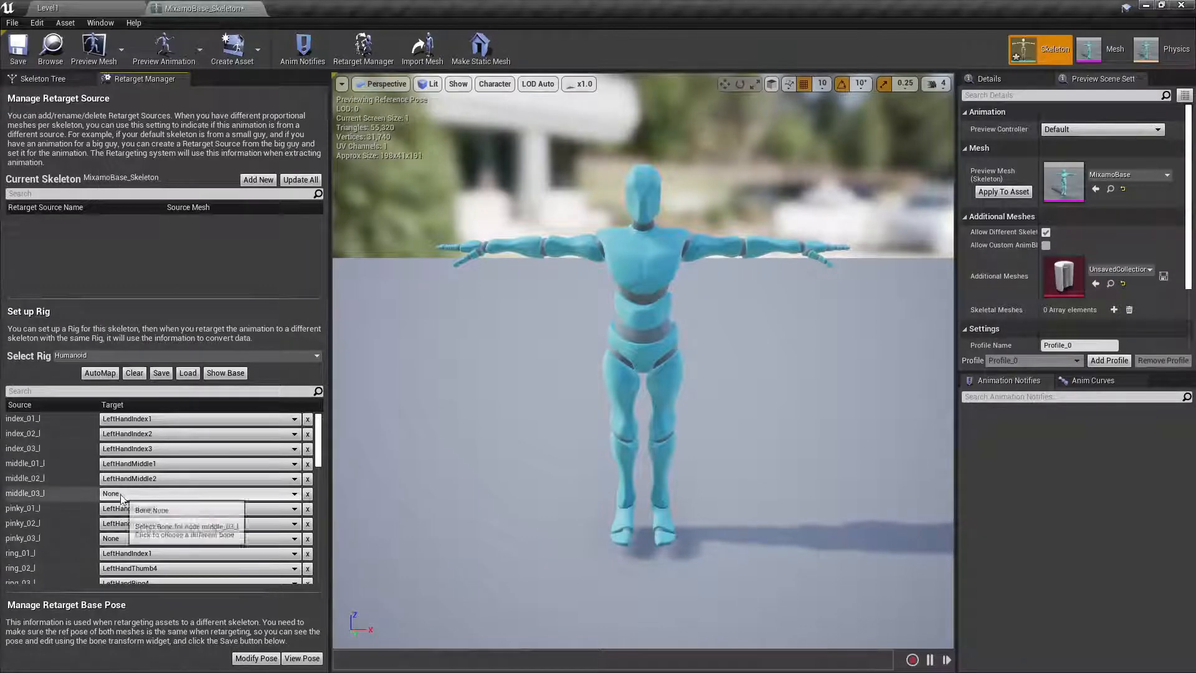
{"action": "left_click", "coordinate": [125, 493]}
{"action": "left_click", "coordinate": [212, 323]}
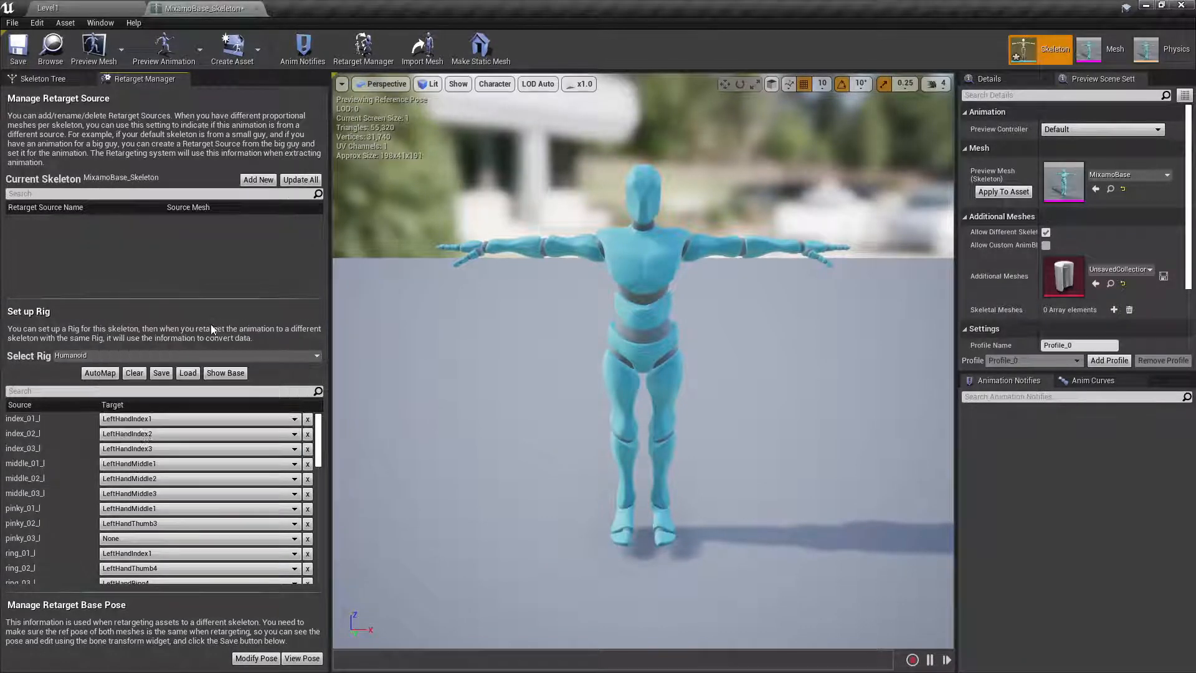
Map pinky_01_l, pinky_02_l and pinky_03_l to LeftHandPinky1, LeftHandPinky2 and LeftHandPinky3.
{"action": "left_click", "coordinate": [125, 508]}
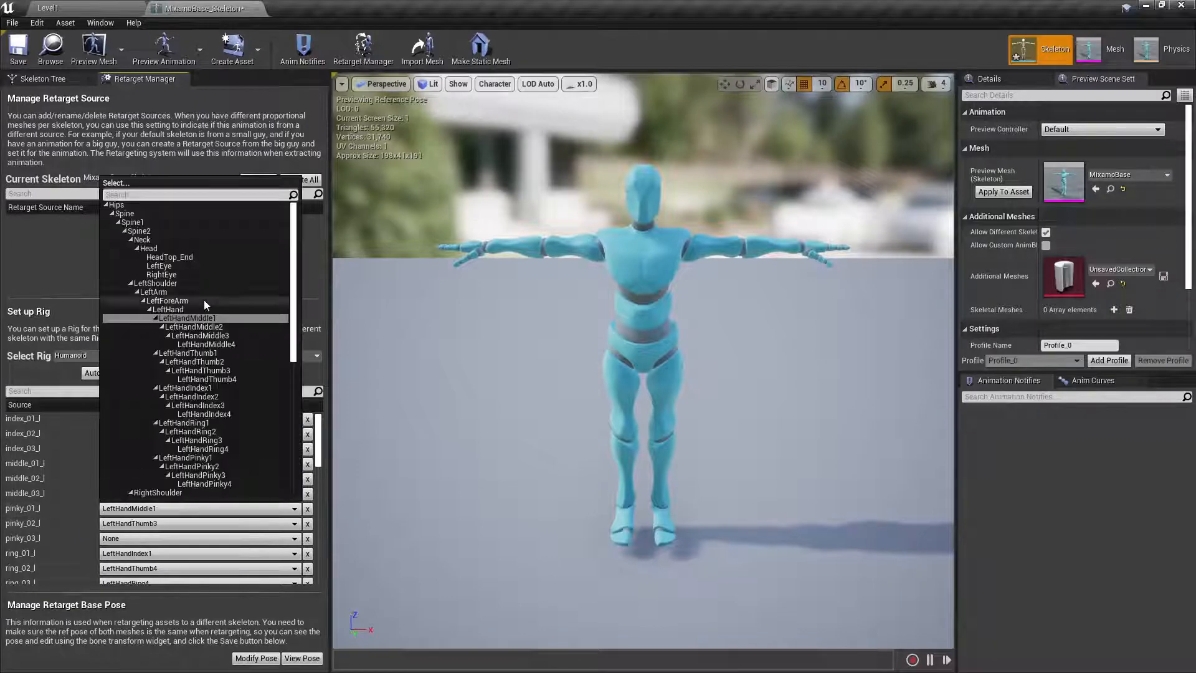
{"action": "left_click", "coordinate": [180, 458]}
{"action": "left_click", "coordinate": [165, 523]}
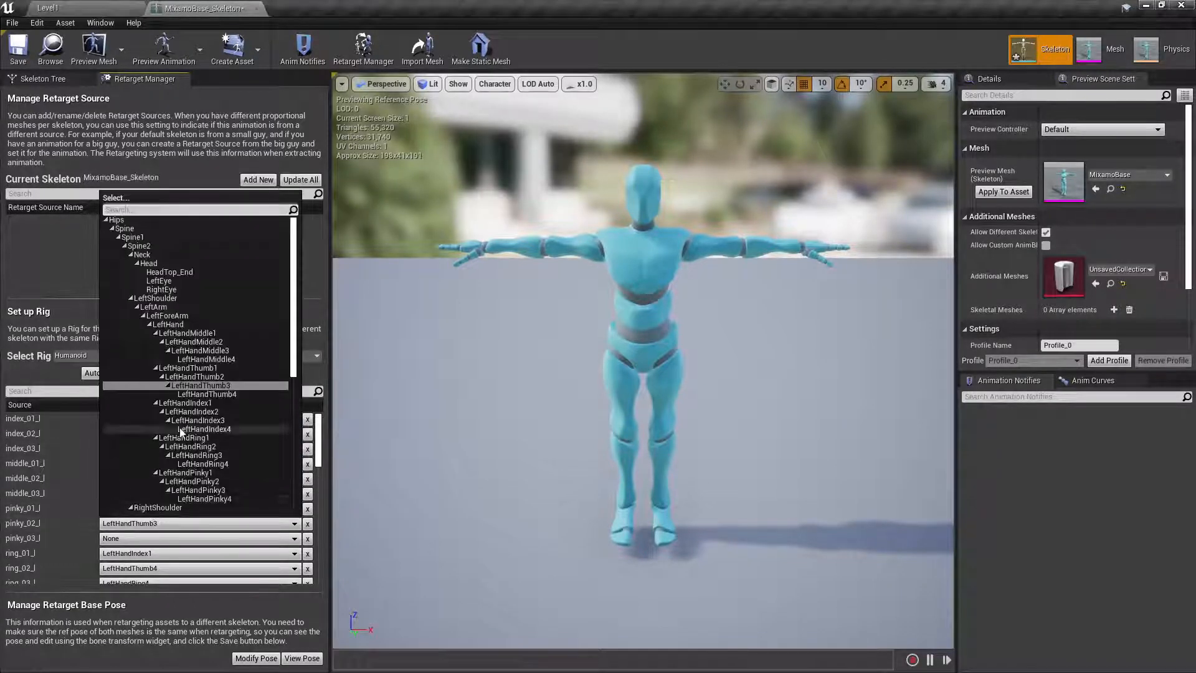
{"action": "left_click", "coordinate": [190, 481]}
{"action": "left_click", "coordinate": [142, 538]}
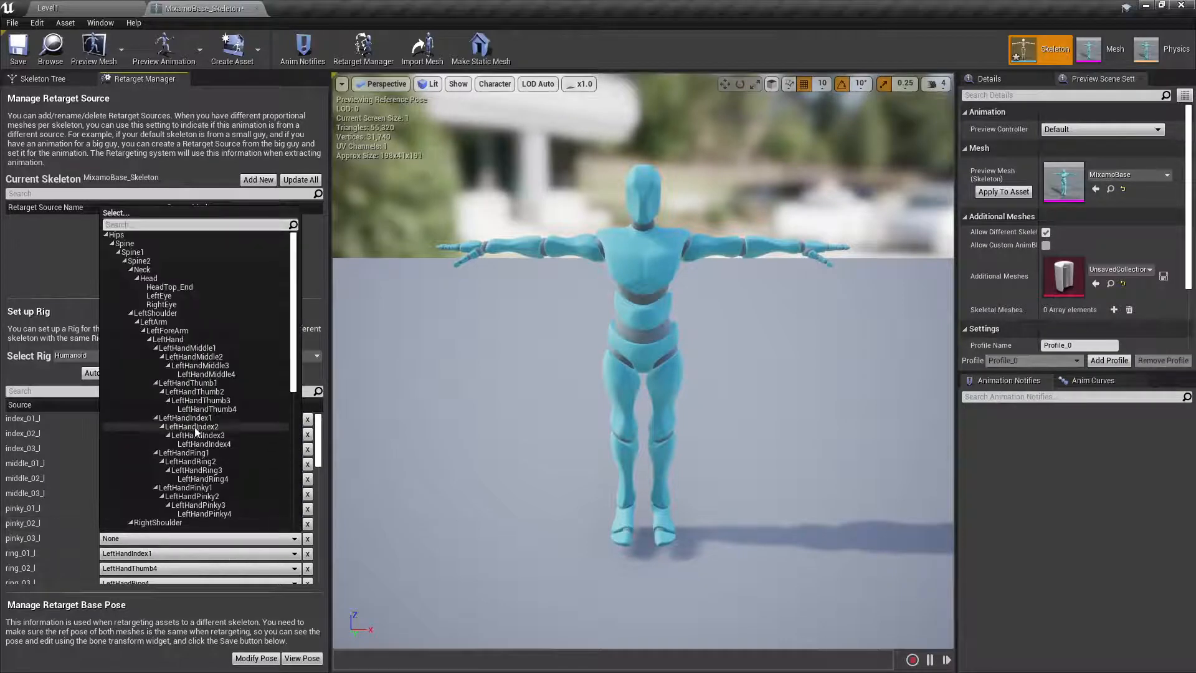
{"action": "left_click", "coordinate": [197, 503]}
Map ring_01_l, ring_02_l and ring_03_l to LeftHandRing1, LeftHandRing2 and LeftHandRing3.
{"action": "scroll", "coordinate": [196, 498], "scroll_direction": "down", "scroll_amount": 2}
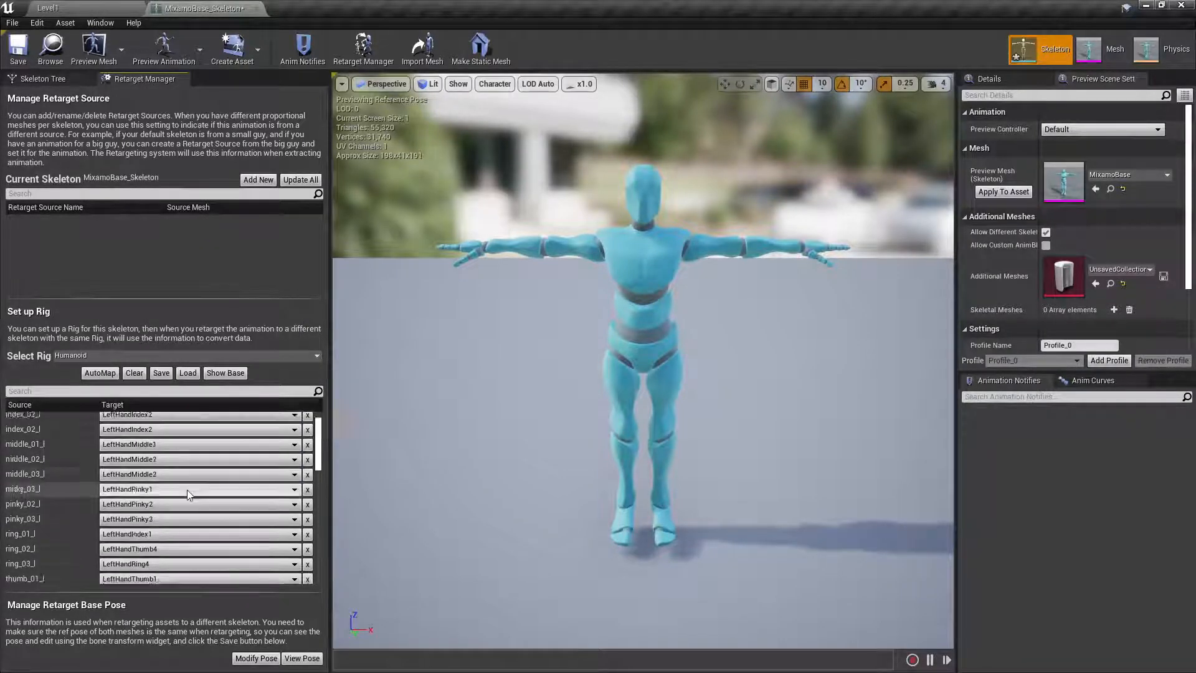
{"action": "left_click", "coordinate": [142, 495]}
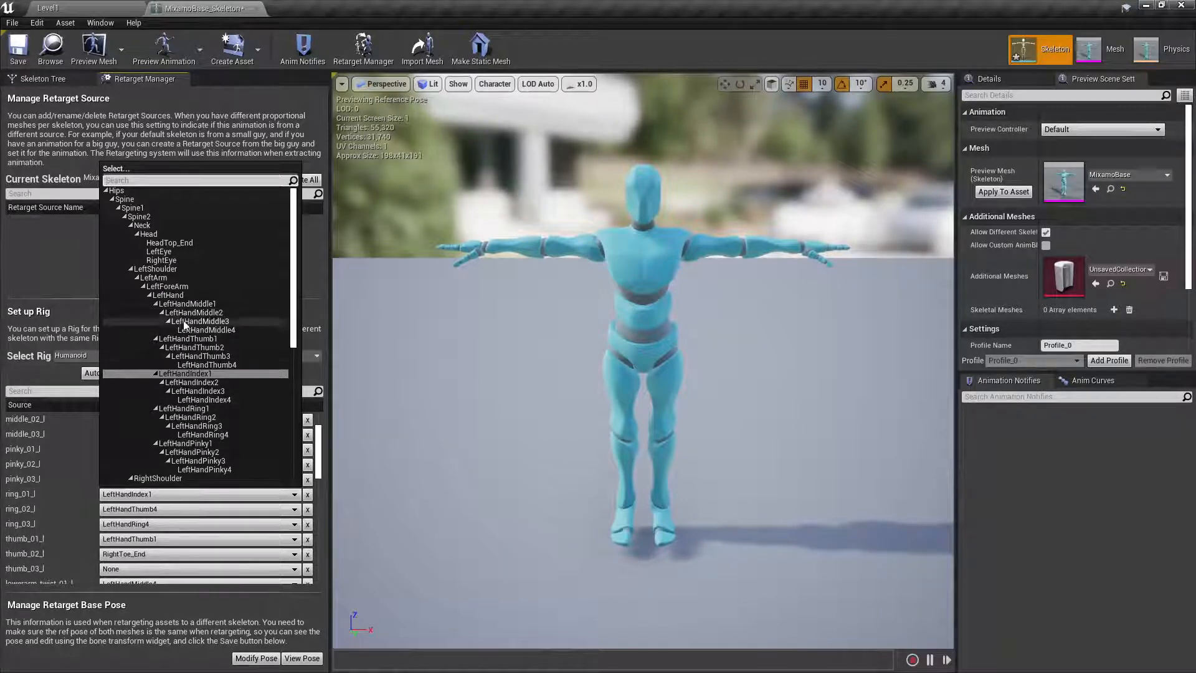
{"action": "left_click", "coordinate": [193, 400]}
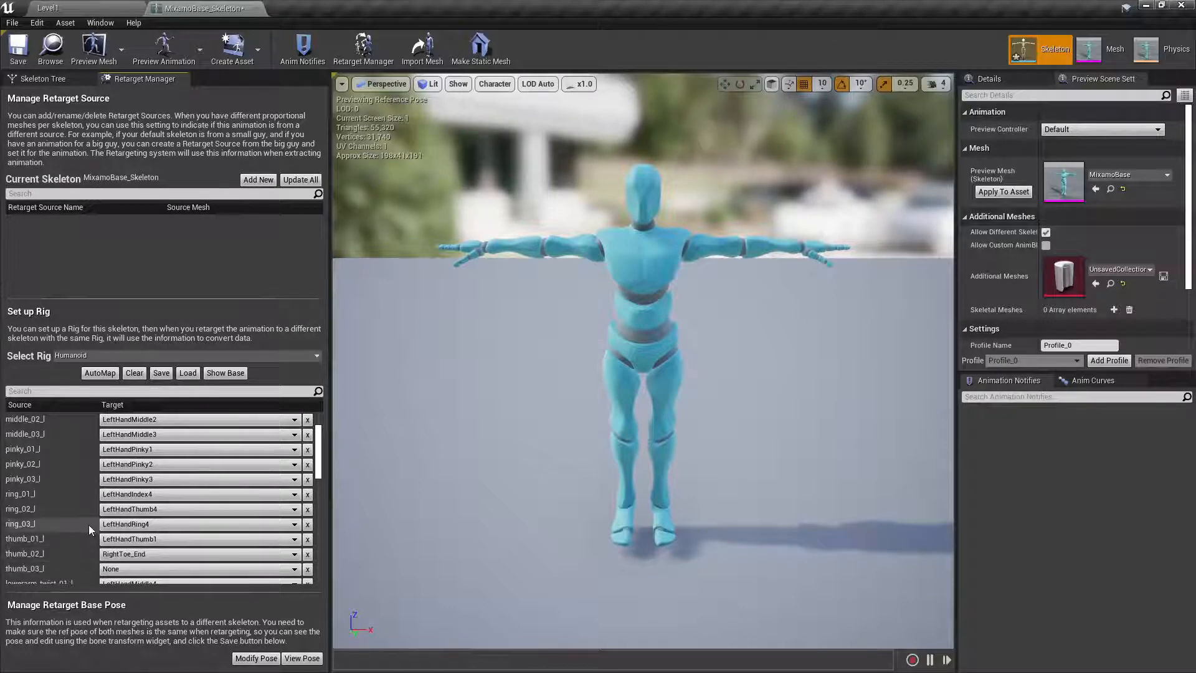
{"action": "left_click", "coordinate": [162, 494]}
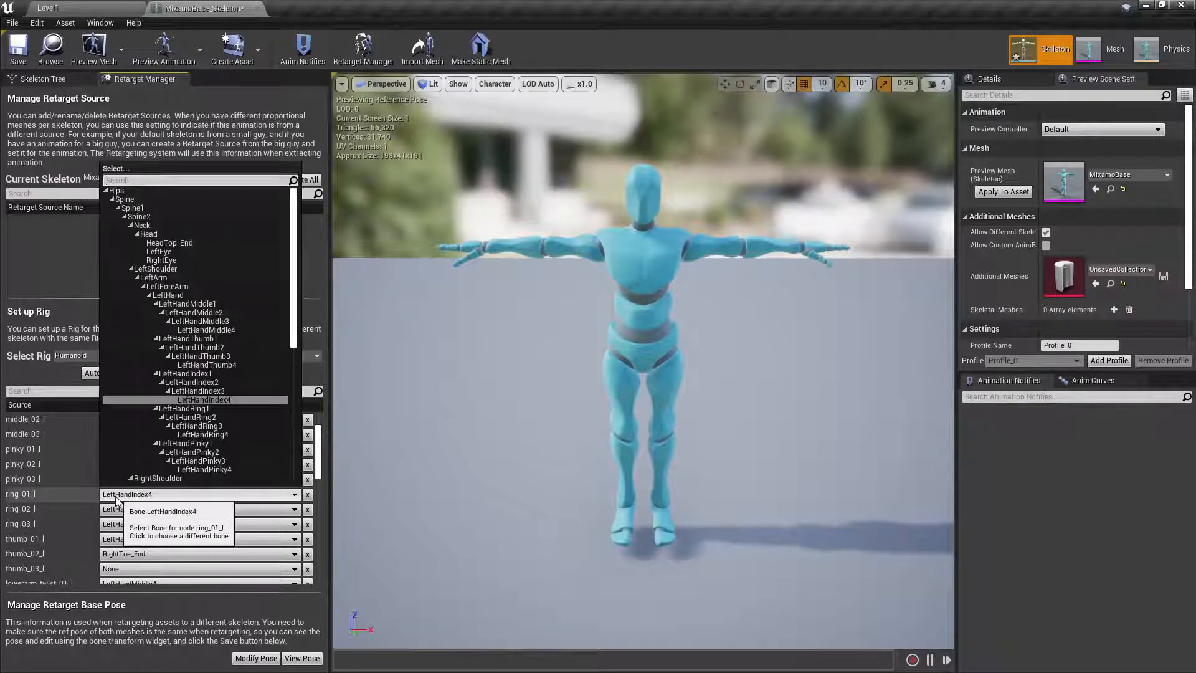
{"action": "left_click", "coordinate": [184, 408]}
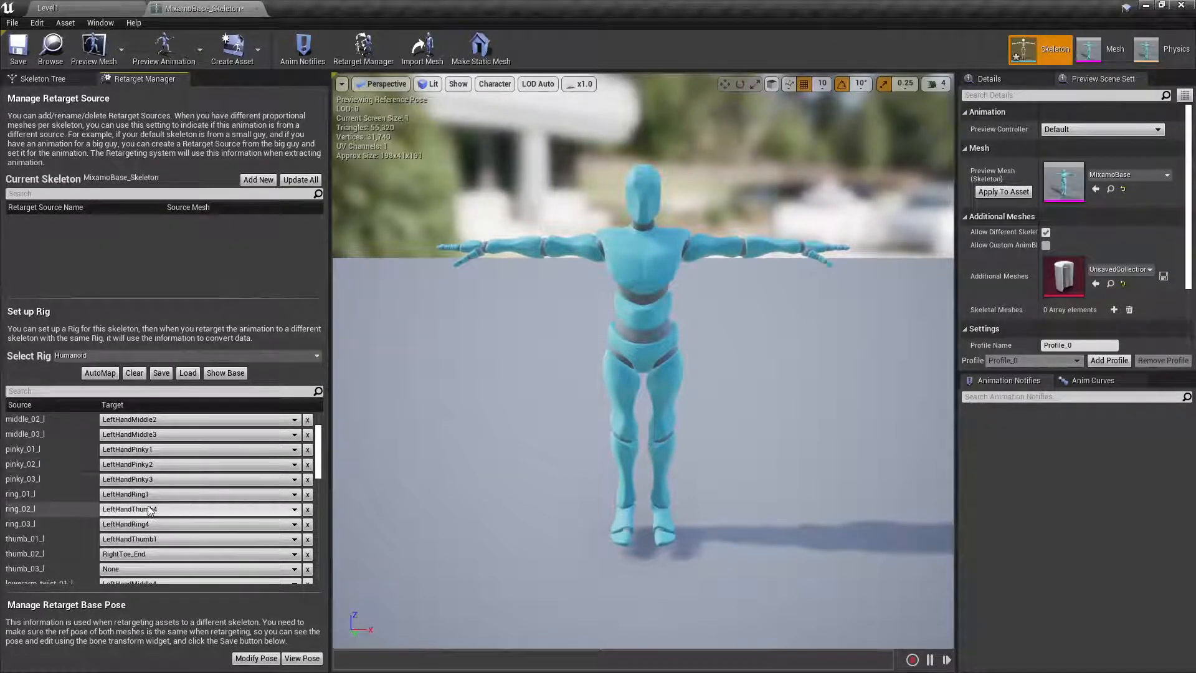
{"action": "left_click", "coordinate": [163, 509]}
{"action": "left_click", "coordinate": [190, 432]}
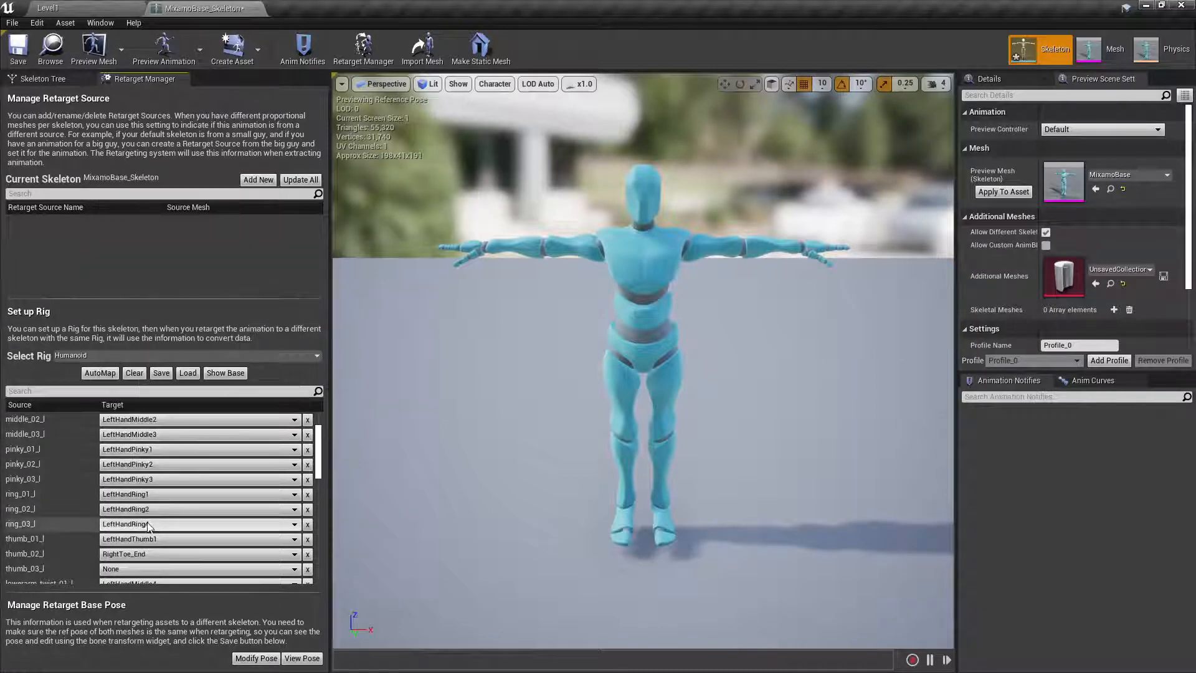
{"action": "left_click", "coordinate": [155, 523]}
{"action": "left_click", "coordinate": [187, 455]}
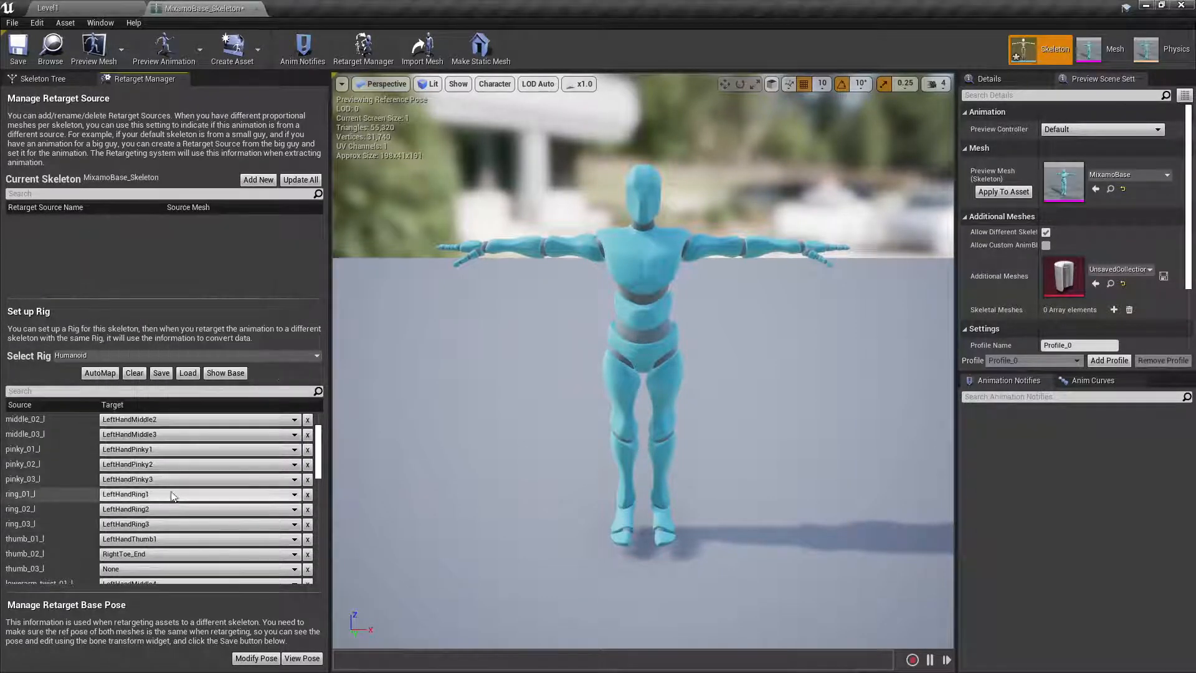
Keep thumb_01_l on LeftHandThumb1 and map thumb_02_l and thumb_03_l to LeftHandThumb2 and LeftHandThumb3.
{"action": "left_click", "coordinate": [141, 538]}
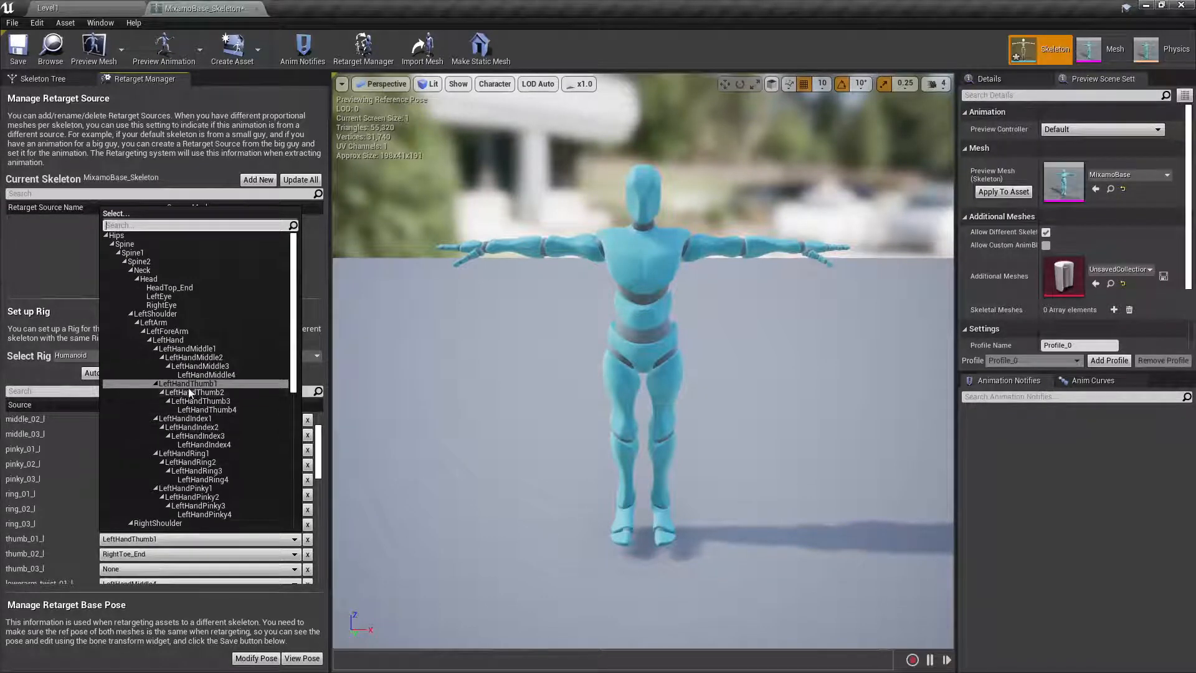
{"action": "left_click", "coordinate": [191, 385]}
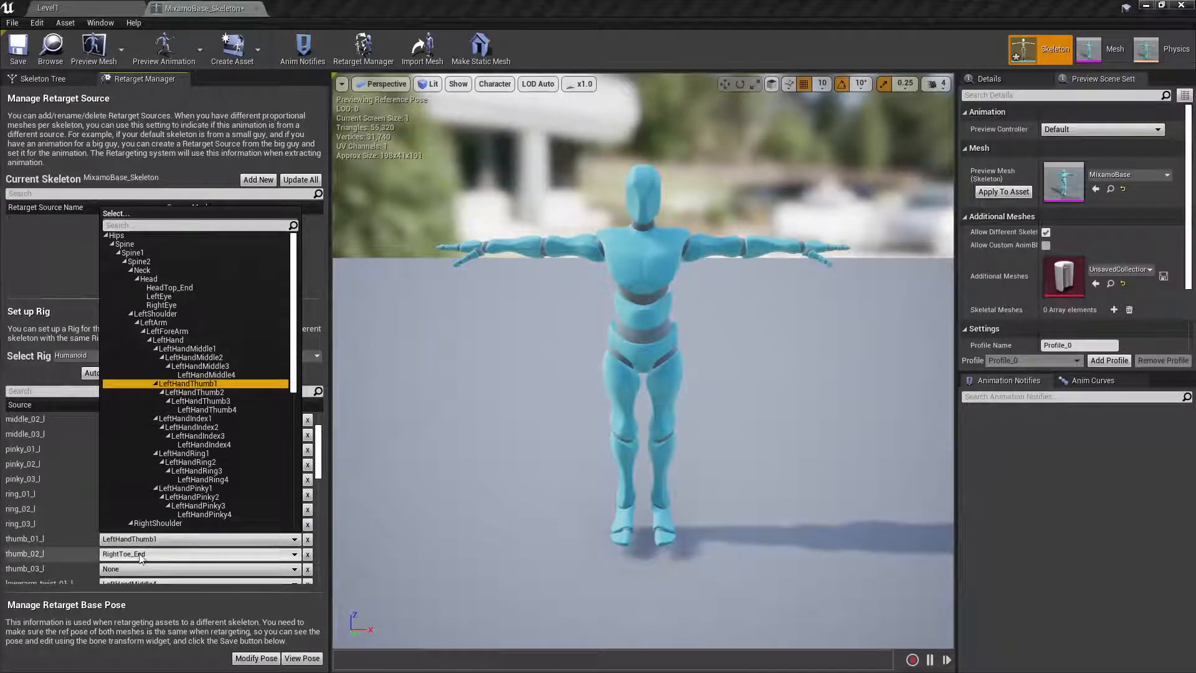
{"action": "left_click", "coordinate": [187, 553]}
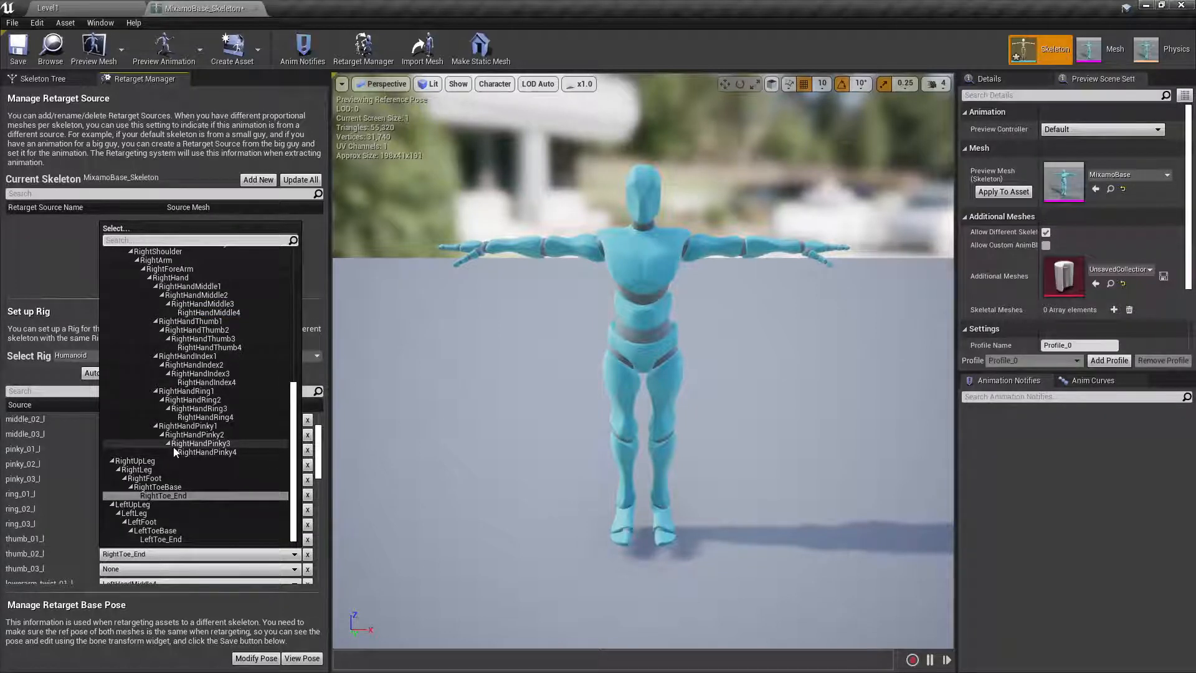
{"action": "scroll", "coordinate": [180, 438], "scroll_direction": "up", "scroll_amount": 6}
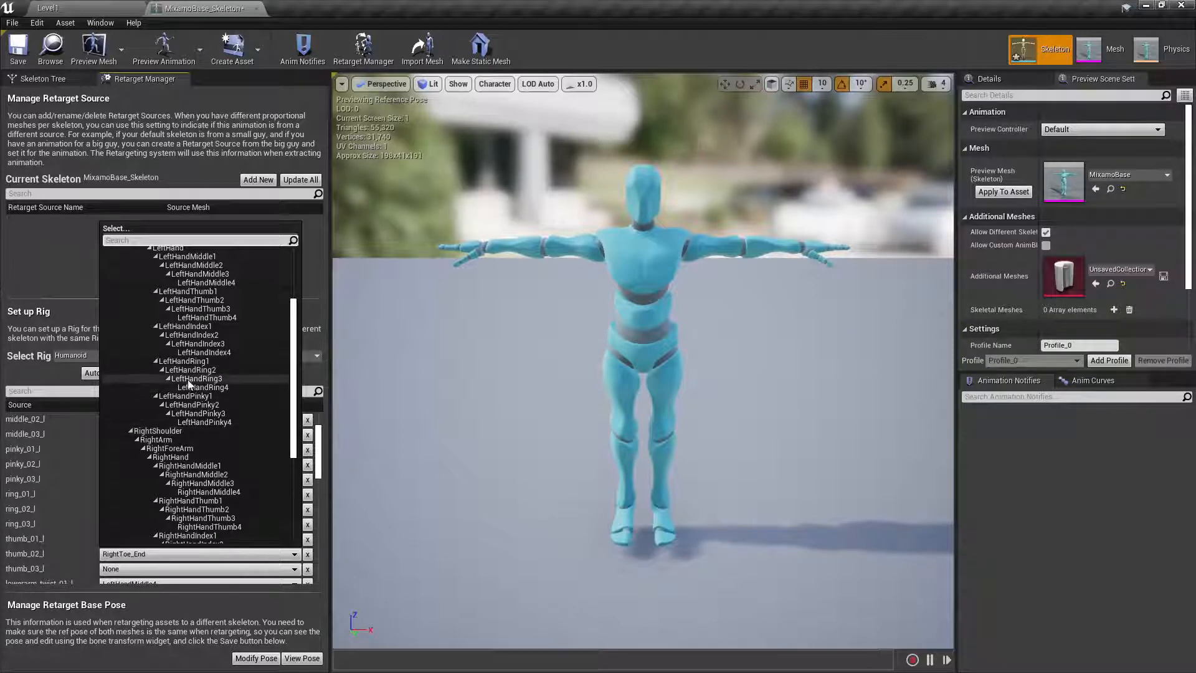
{"action": "left_click", "coordinate": [198, 300]}
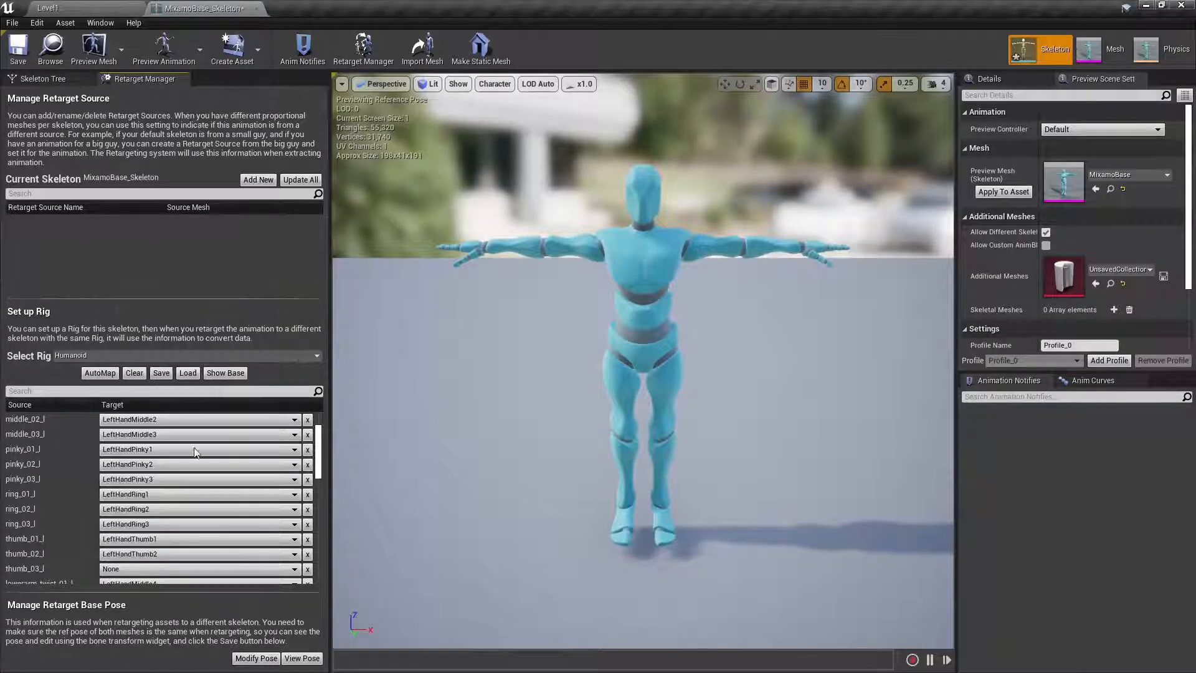
{"action": "left_click", "coordinate": [190, 568]}
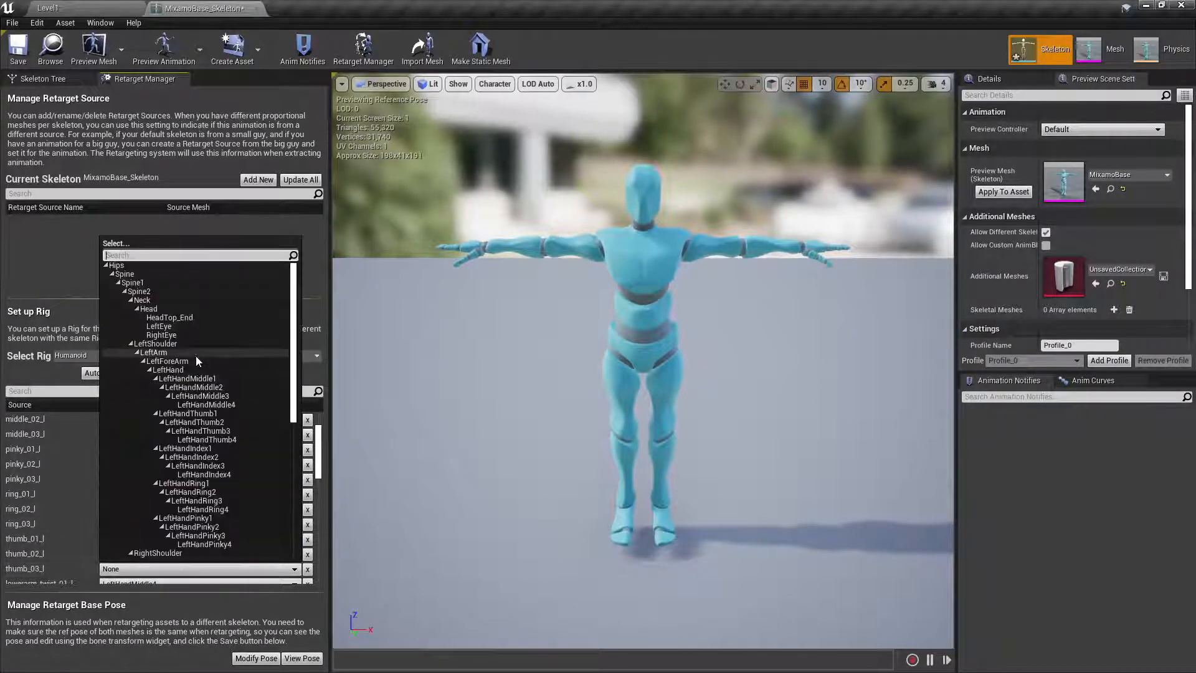
{"action": "left_click", "coordinate": [201, 430]}
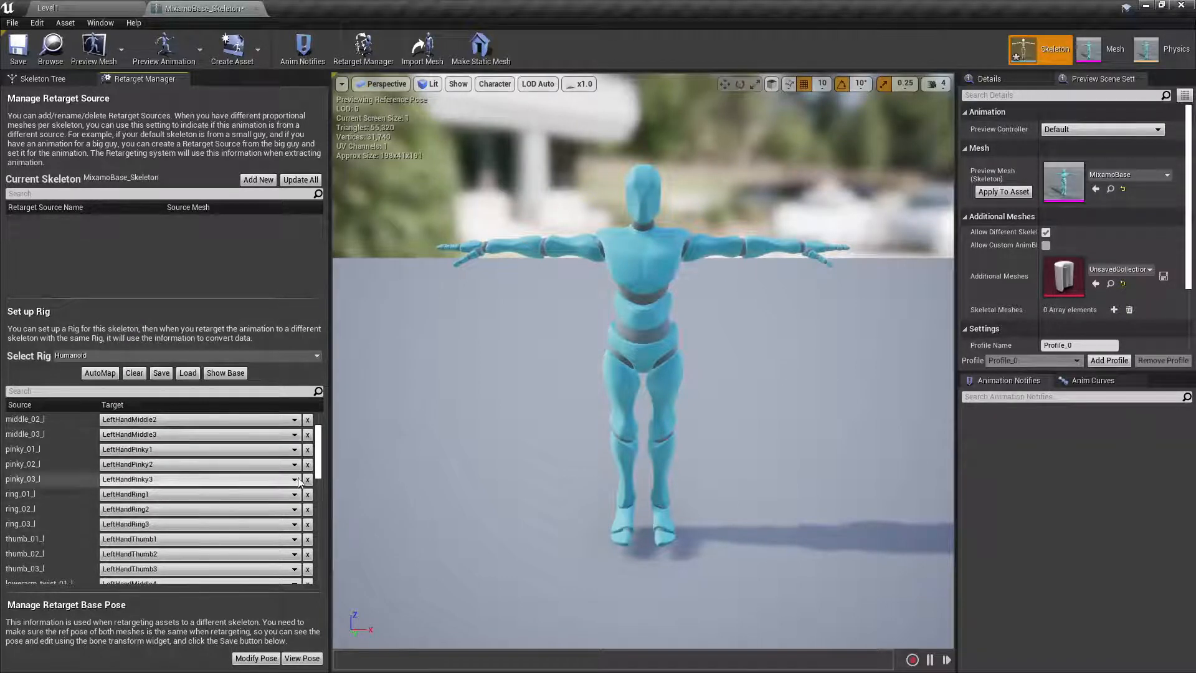
Clear the target of lowerarm_twist_01_l and map upperarm_twist_01_l to LeftArm.
{"action": "left_click_drag", "start_coordinate": [321, 459], "coordinate": [322, 478]}
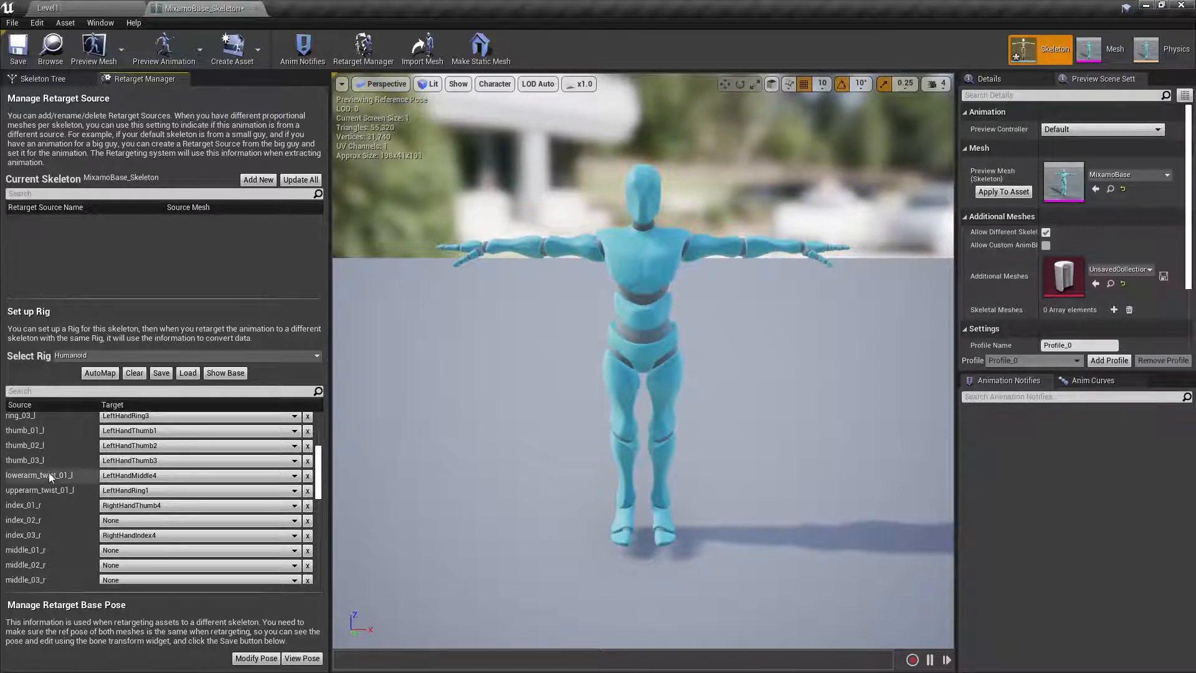
{"action": "left_click", "coordinate": [162, 491]}
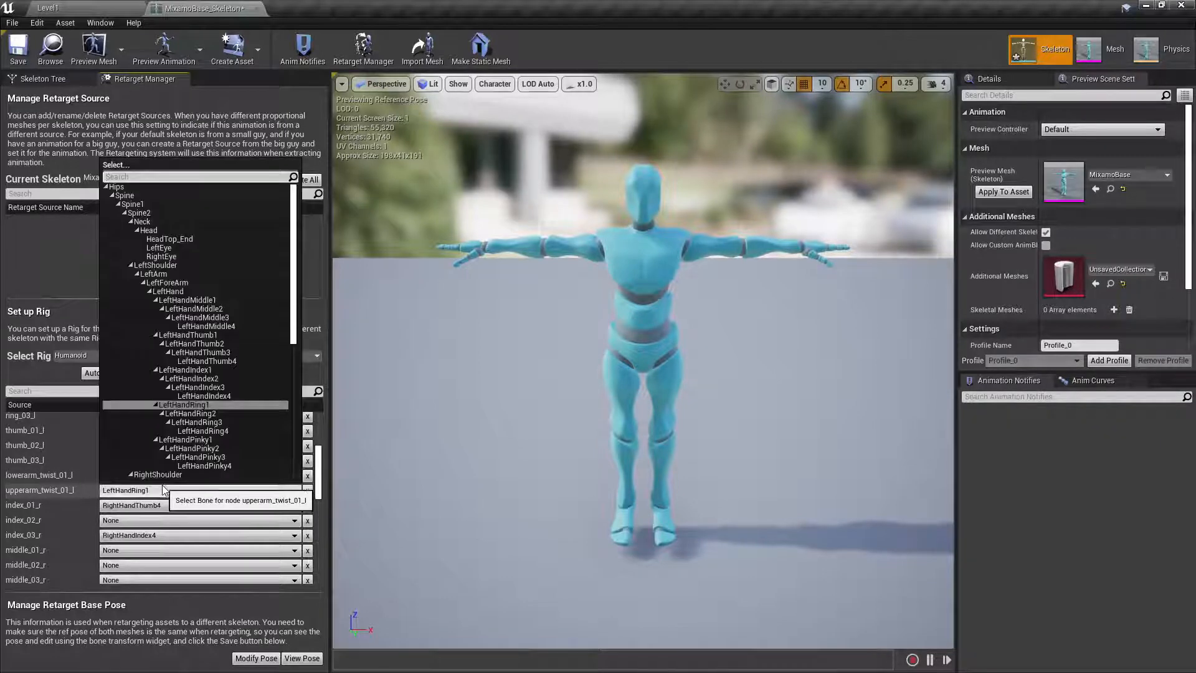
{"action": "left_click", "coordinate": [162, 275]}
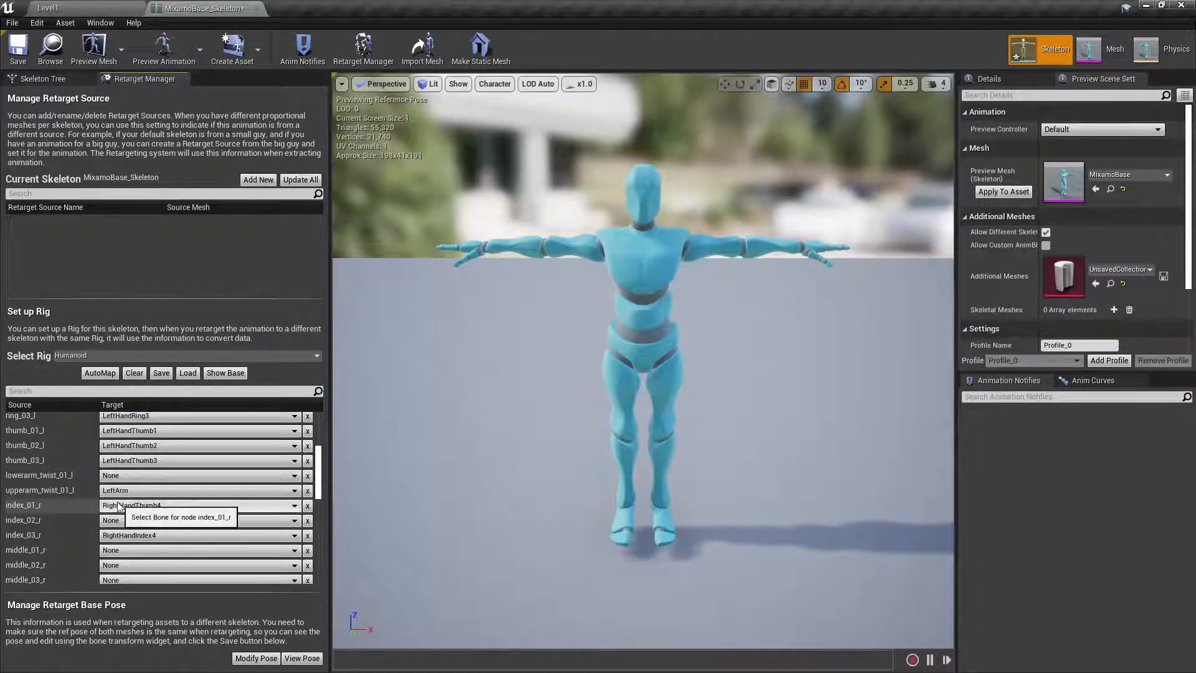
Map index_01_r to RightHandIndex1, index_02_r to LeftHandIndex2 and index_03_r to RightHandIndex3.
{"action": "left_click", "coordinate": [118, 506]}
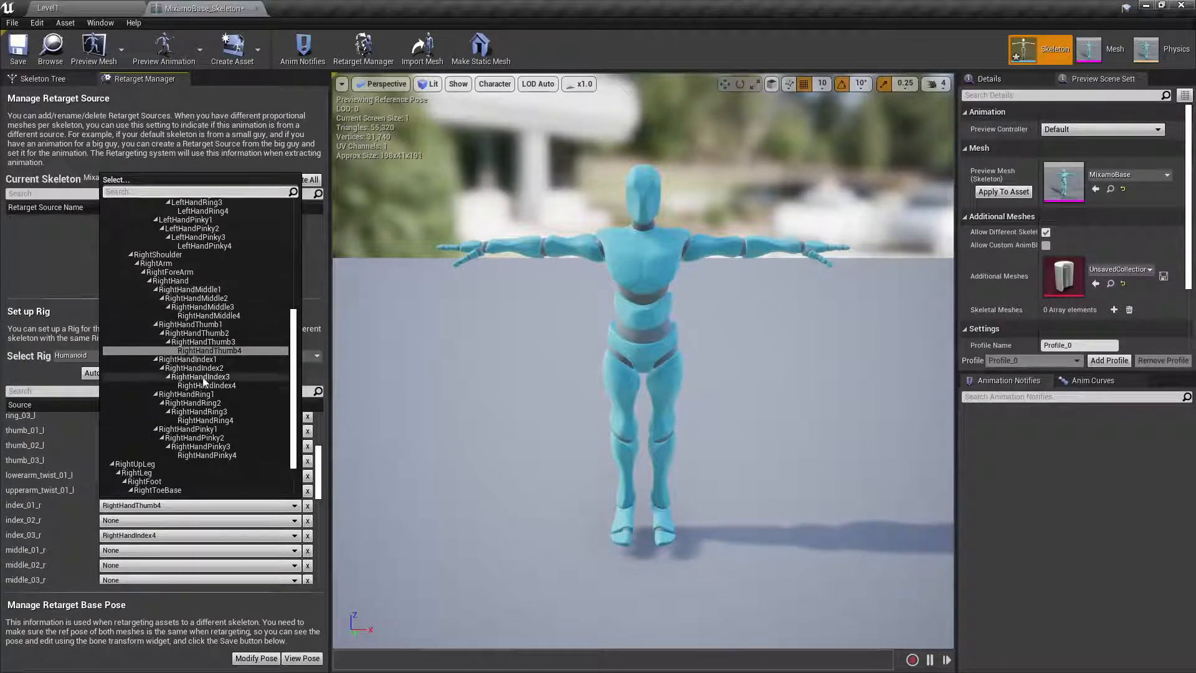
{"action": "left_click", "coordinate": [196, 361]}
{"action": "left_click", "coordinate": [144, 520]}
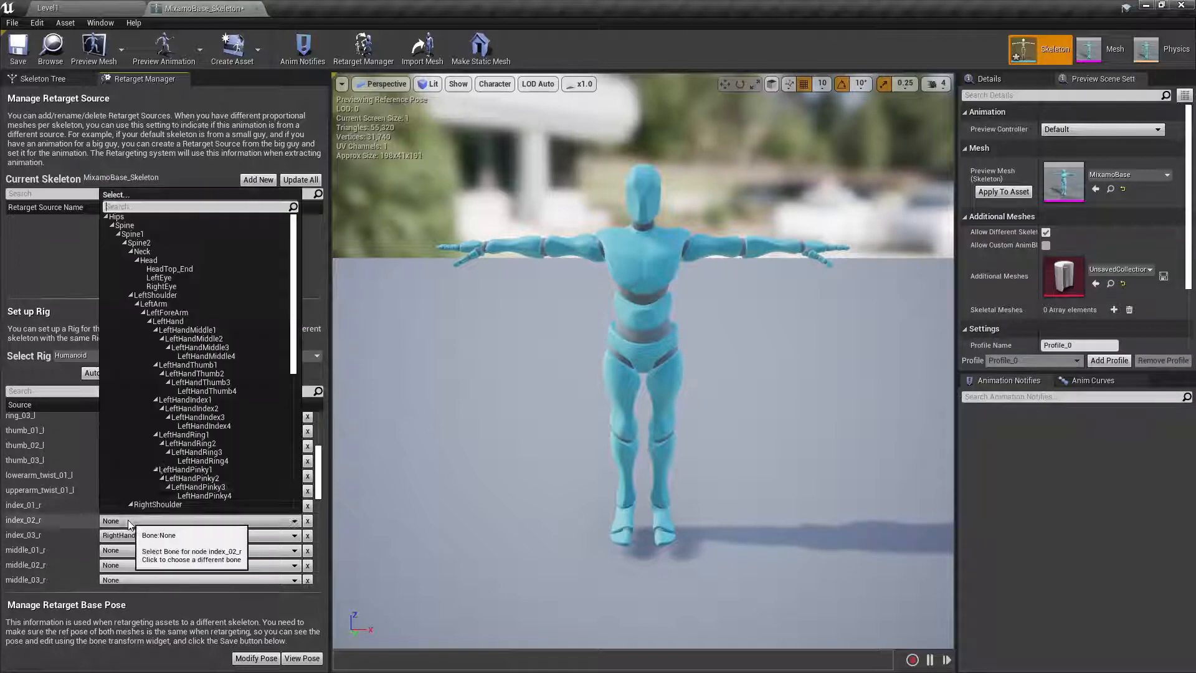
{"action": "left_click", "coordinate": [204, 409]}
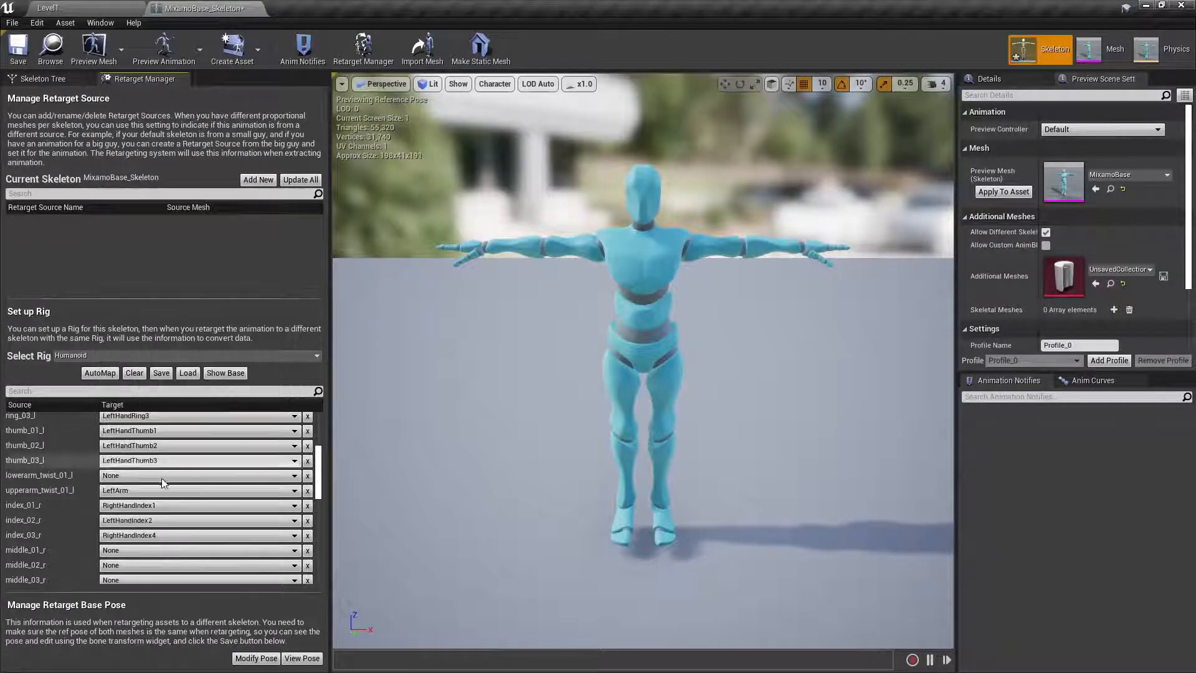
{"action": "left_click", "coordinate": [146, 537]}
{"action": "left_click", "coordinate": [209, 372]}
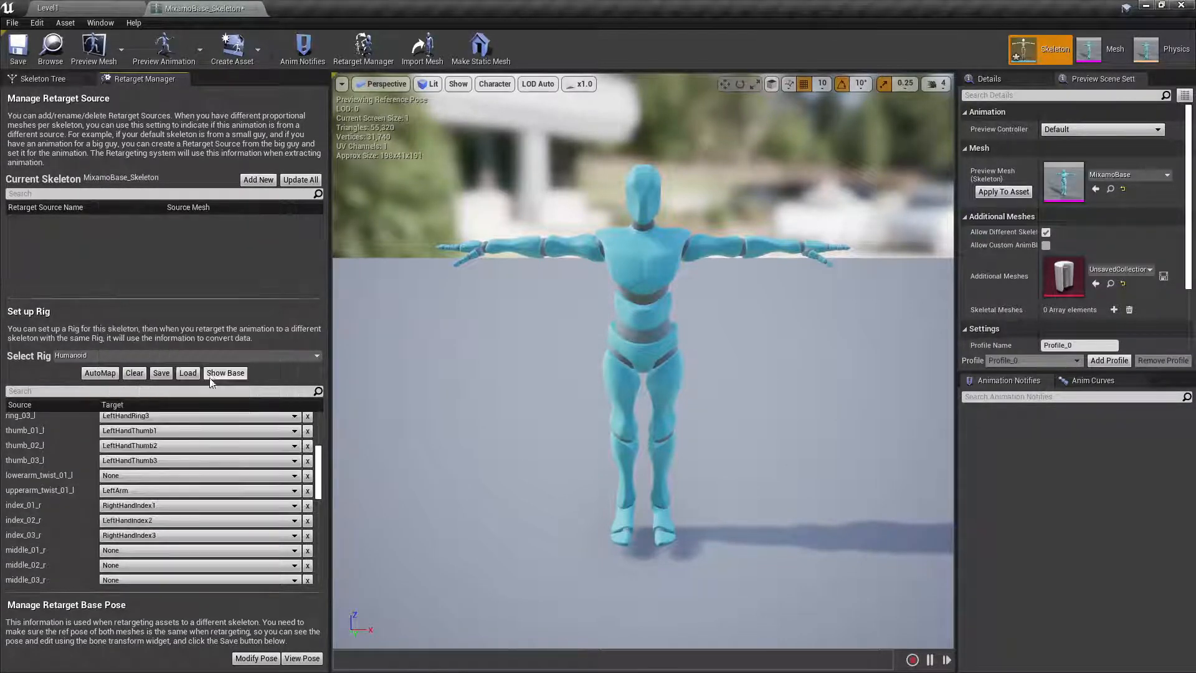
Map middle_01_r to RightHandMiddle1, middle_02_r to LeftHandMiddle2 and middle_03_r to LeftHandMiddle3.
{"action": "left_click", "coordinate": [137, 548]}
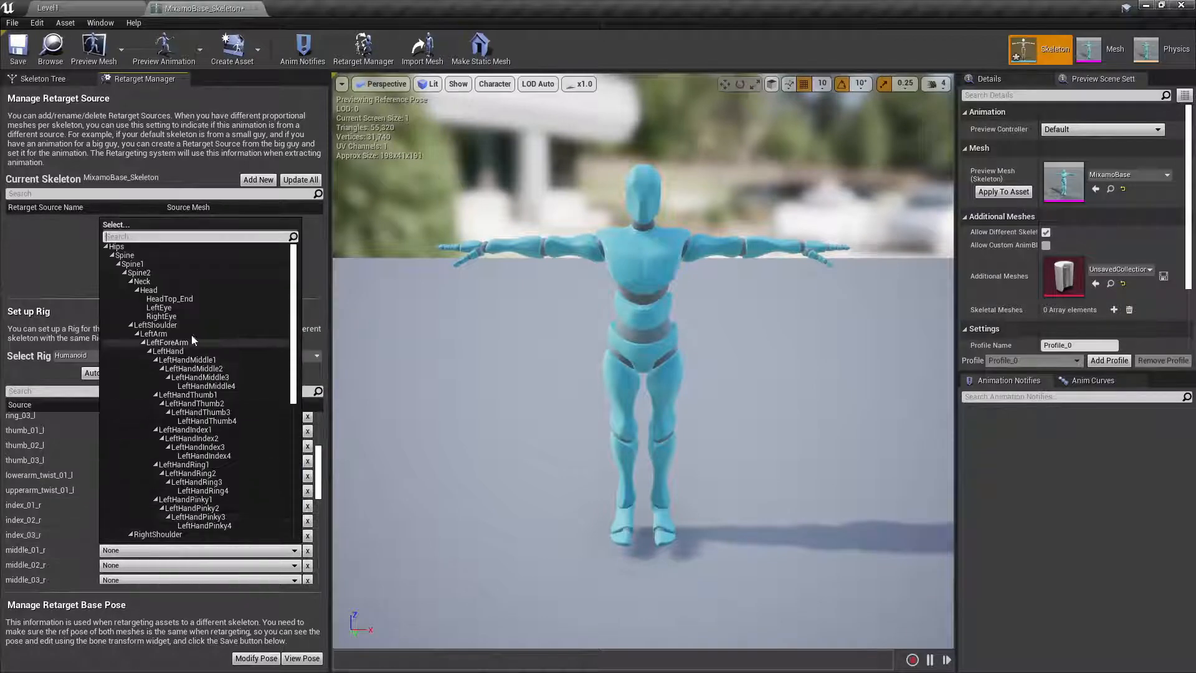
{"action": "scroll", "coordinate": [195, 423], "scroll_direction": "down", "scroll_amount": 5}
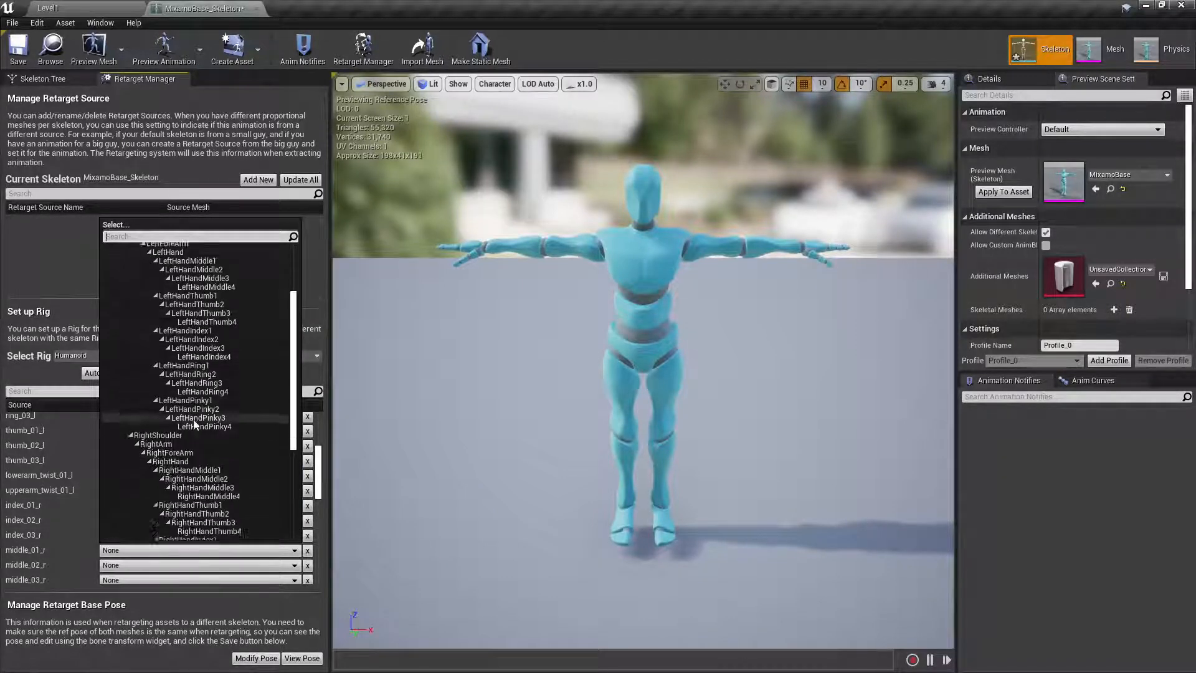
{"action": "scroll", "coordinate": [195, 423], "scroll_direction": "down", "scroll_amount": 1}
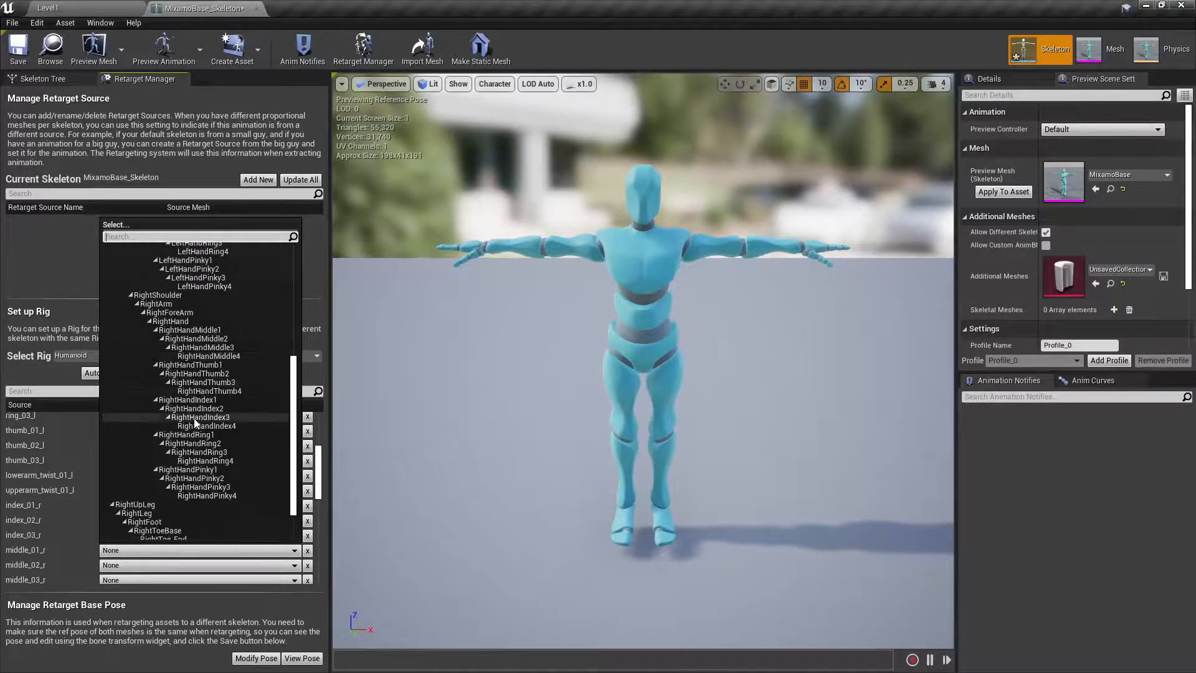
{"action": "left_click", "coordinate": [190, 330]}
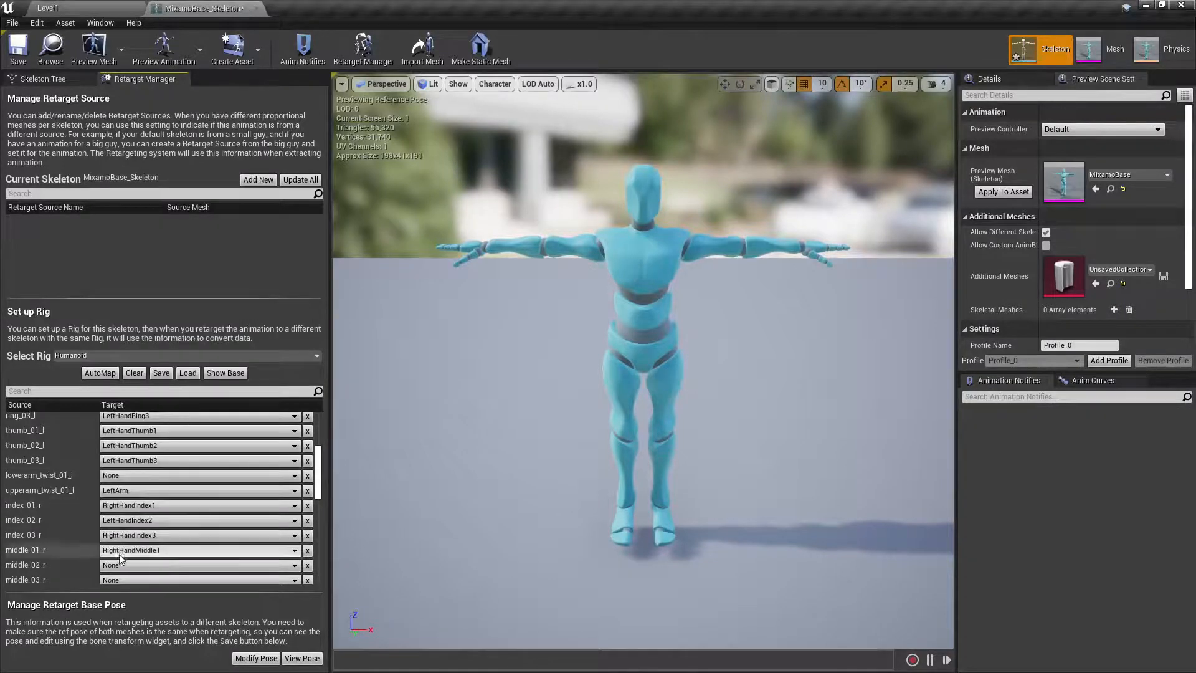
{"action": "left_click", "coordinate": [122, 564]}
{"action": "left_click", "coordinate": [194, 383]}
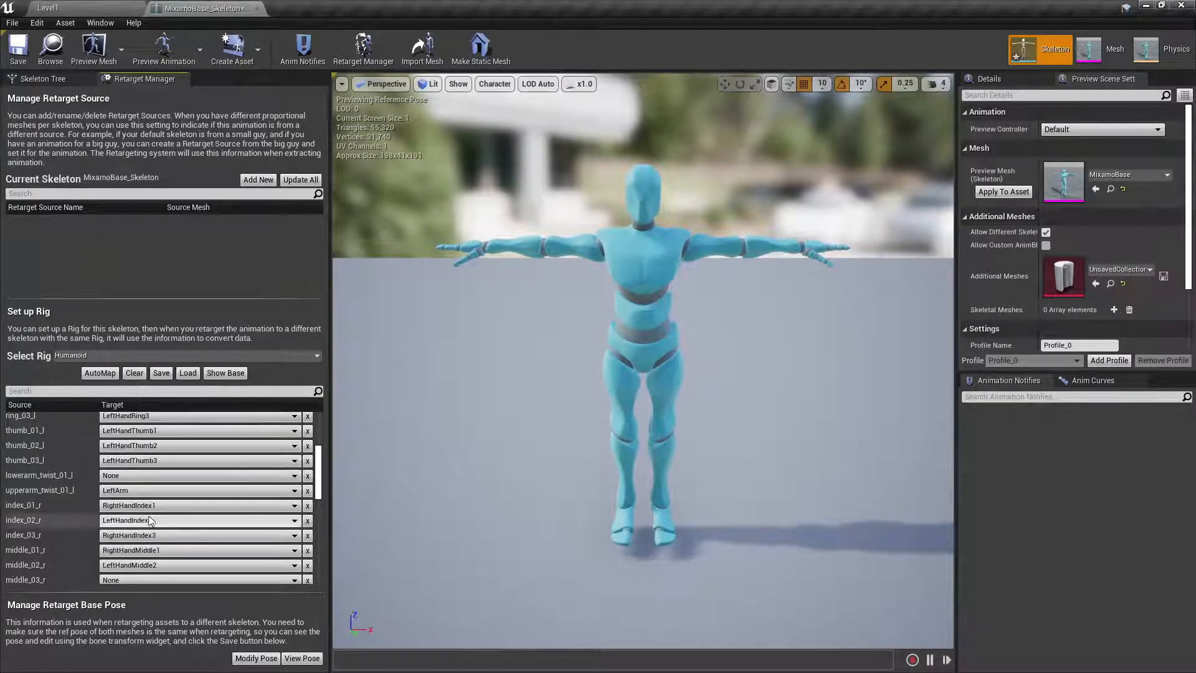
{"action": "scroll", "coordinate": [149, 516], "scroll_direction": "down", "scroll_amount": 1}
{"action": "left_click", "coordinate": [147, 539]}
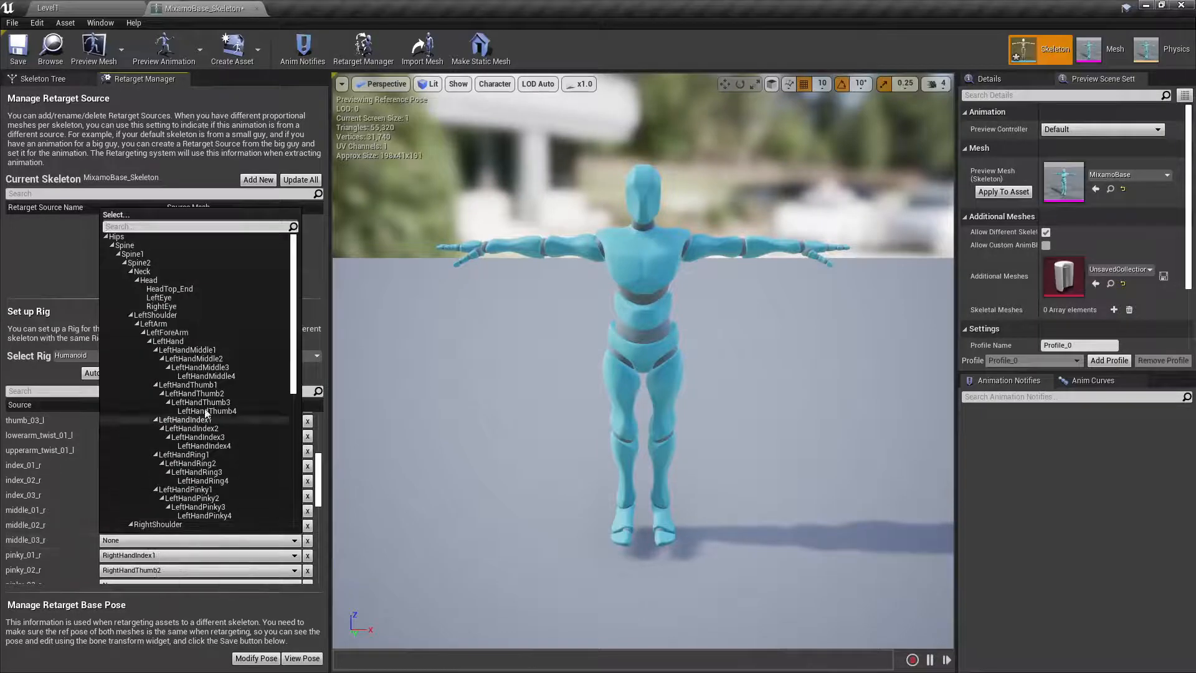
{"action": "left_click", "coordinate": [198, 367]}
Map pinky_01_r to RightHandPinky1, pinky_02_r to RightHandPinky2 and pinky_03_r to LeftHandPinky3.
{"action": "scroll", "coordinate": [185, 498], "scroll_direction": "down", "scroll_amount": 1}
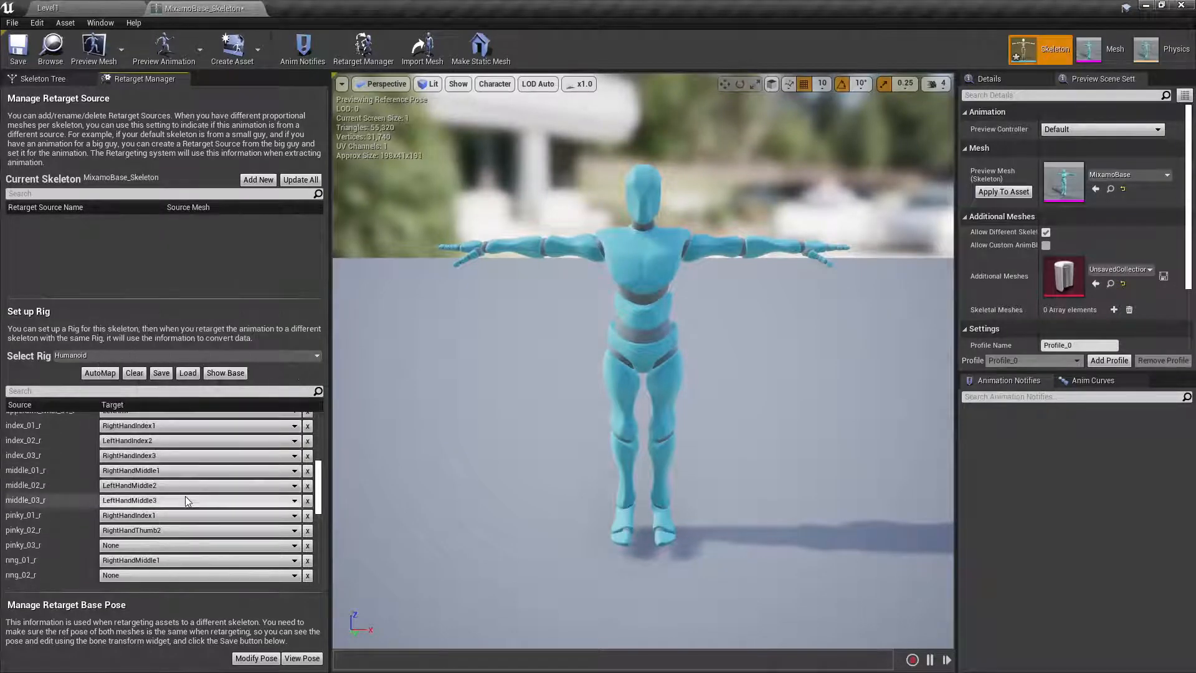
{"action": "left_click", "coordinate": [144, 513]}
{"action": "left_click", "coordinate": [192, 430]}
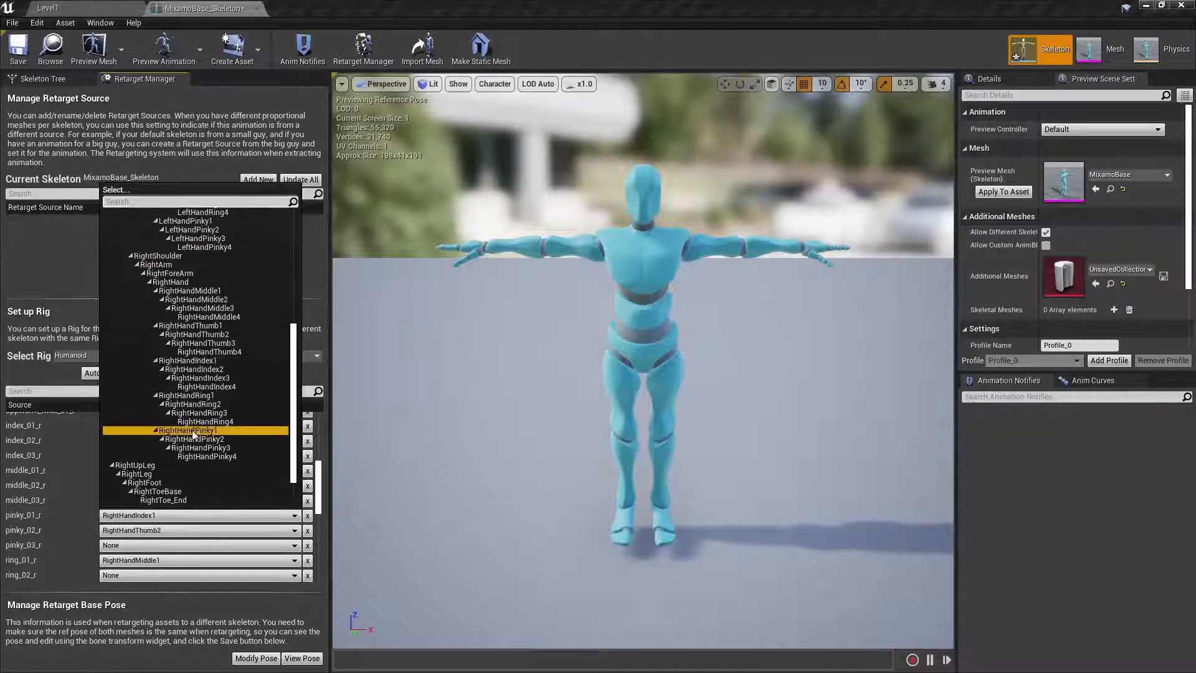
{"action": "left_click", "coordinate": [152, 530]}
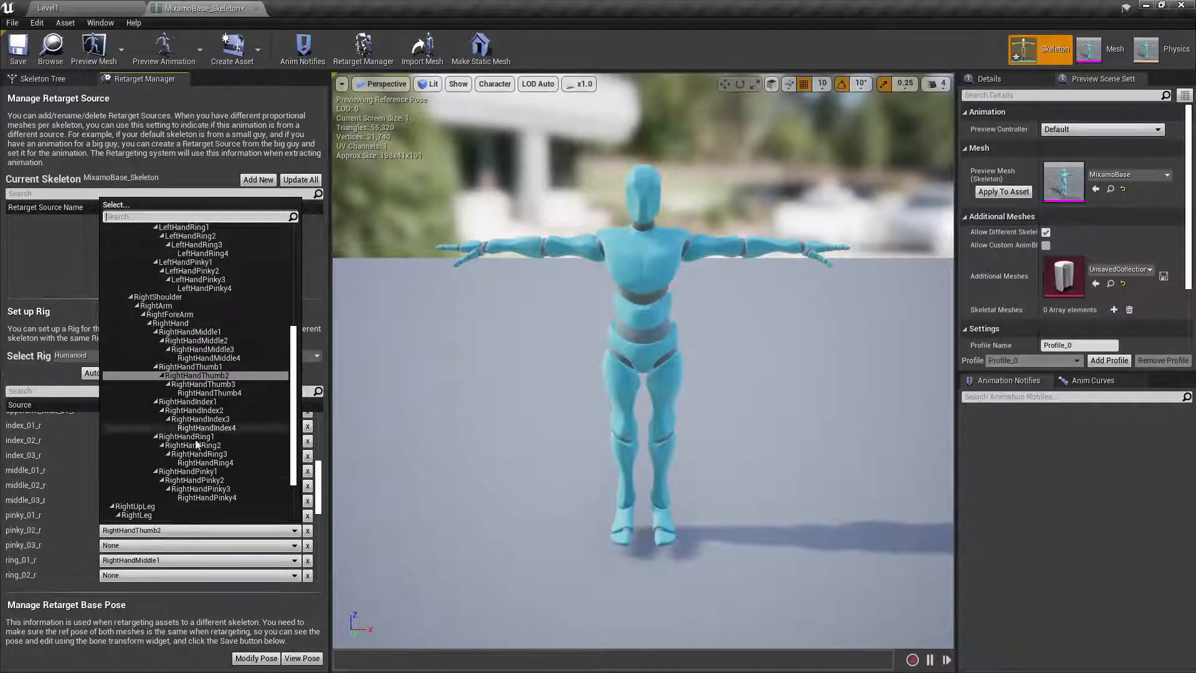
{"action": "left_click", "coordinate": [199, 482]}
{"action": "left_click", "coordinate": [156, 545]}
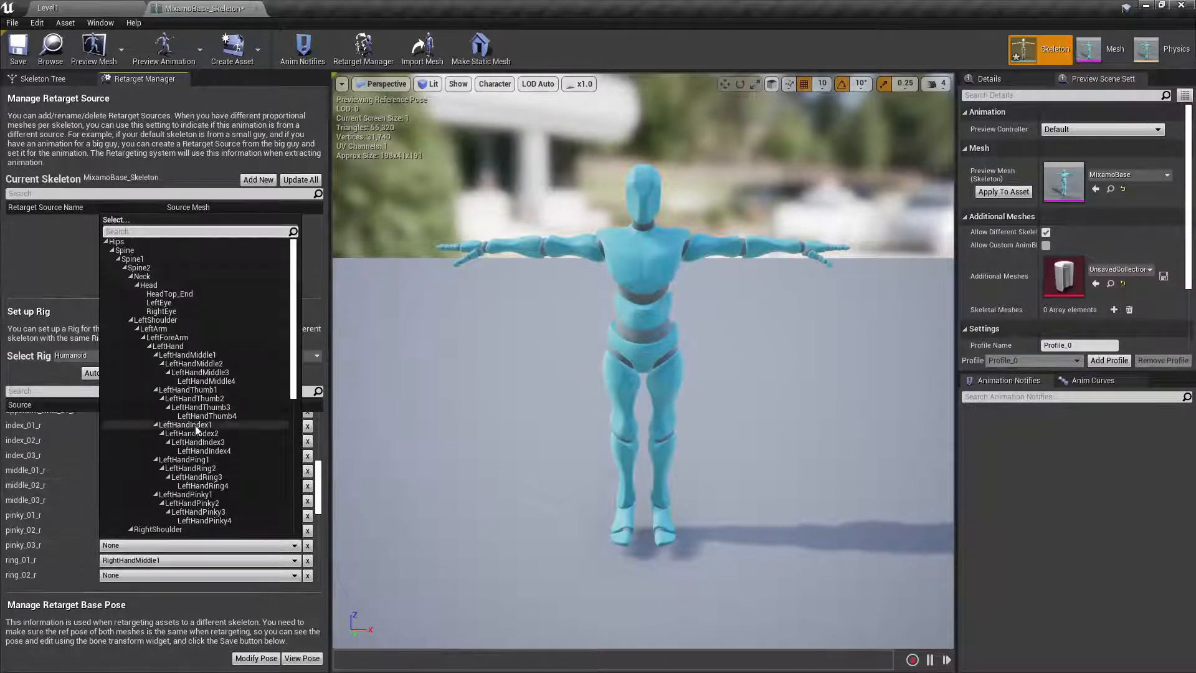
{"action": "left_click", "coordinate": [199, 511]}
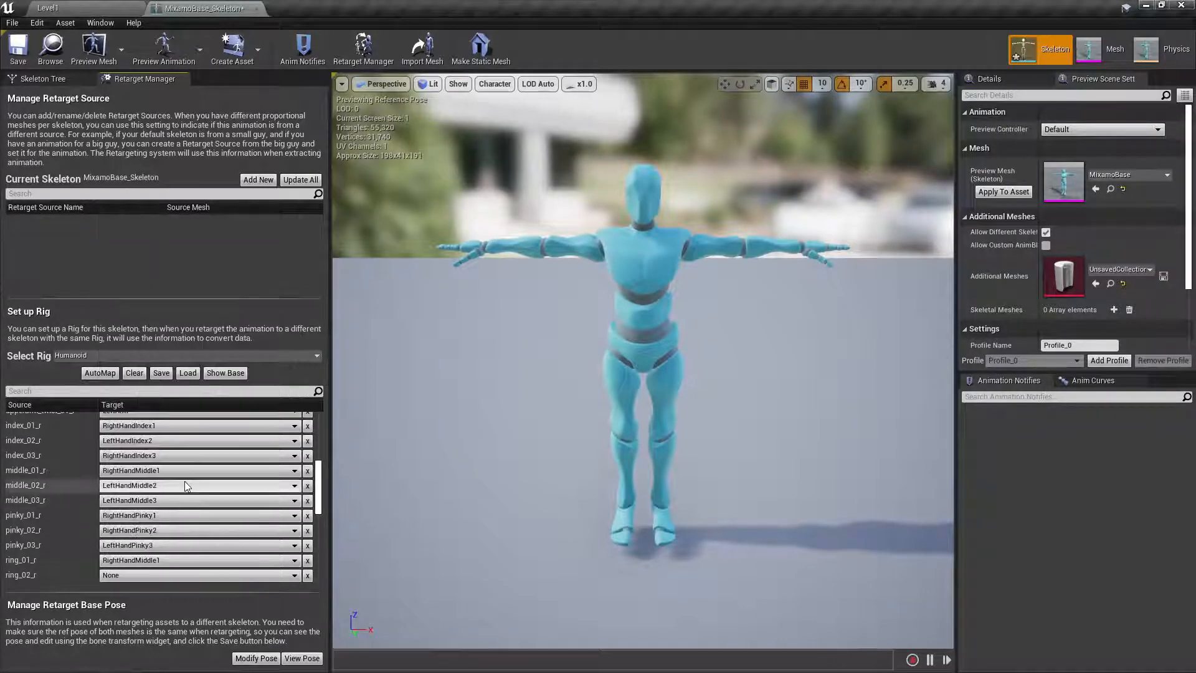
Map ring_01_r to RightHandRing1, ring_02_r to LeftHandRing2 and ring_03_r to RightHandRing3.
{"action": "scroll", "coordinate": [184, 485], "scroll_direction": "down", "scroll_amount": 2}
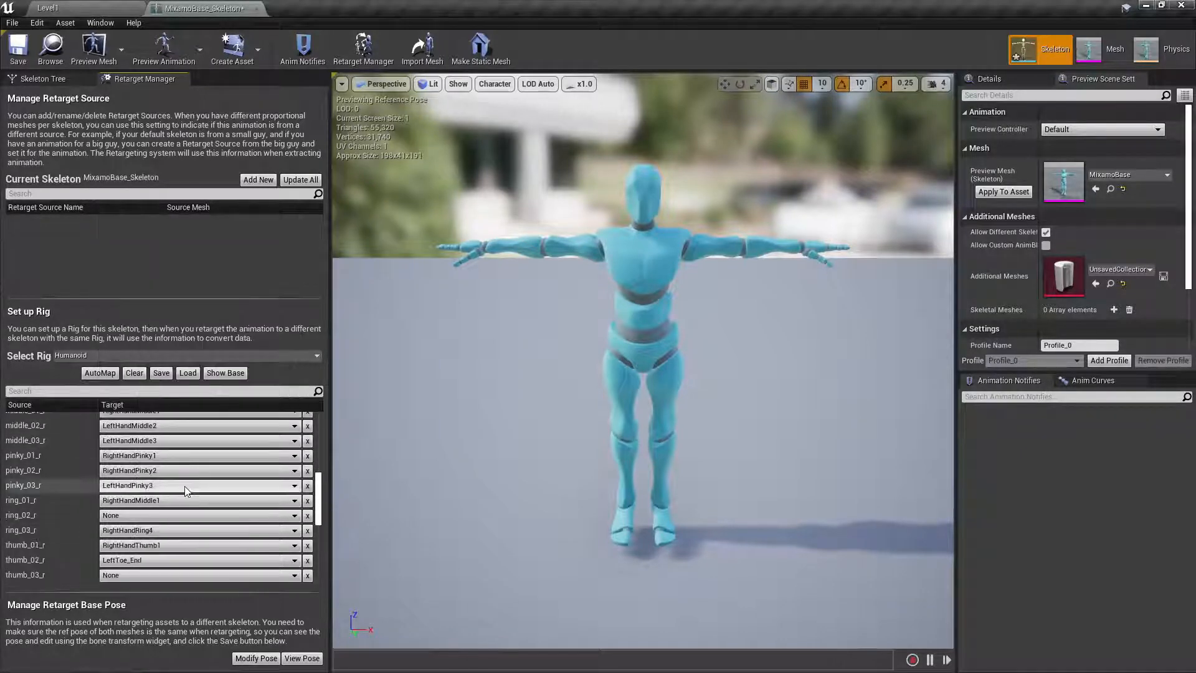
{"action": "left_click", "coordinate": [137, 501]}
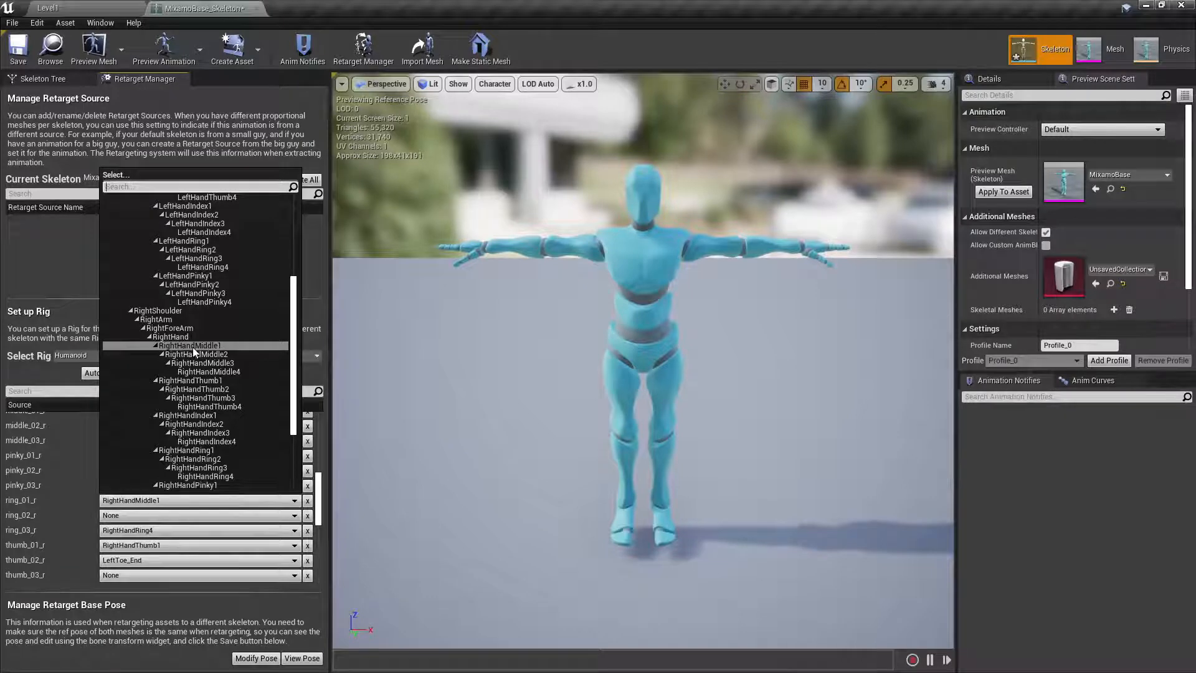
{"action": "scroll", "coordinate": [192, 349], "scroll_direction": "down", "scroll_amount": 2}
{"action": "left_click", "coordinate": [190, 412]}
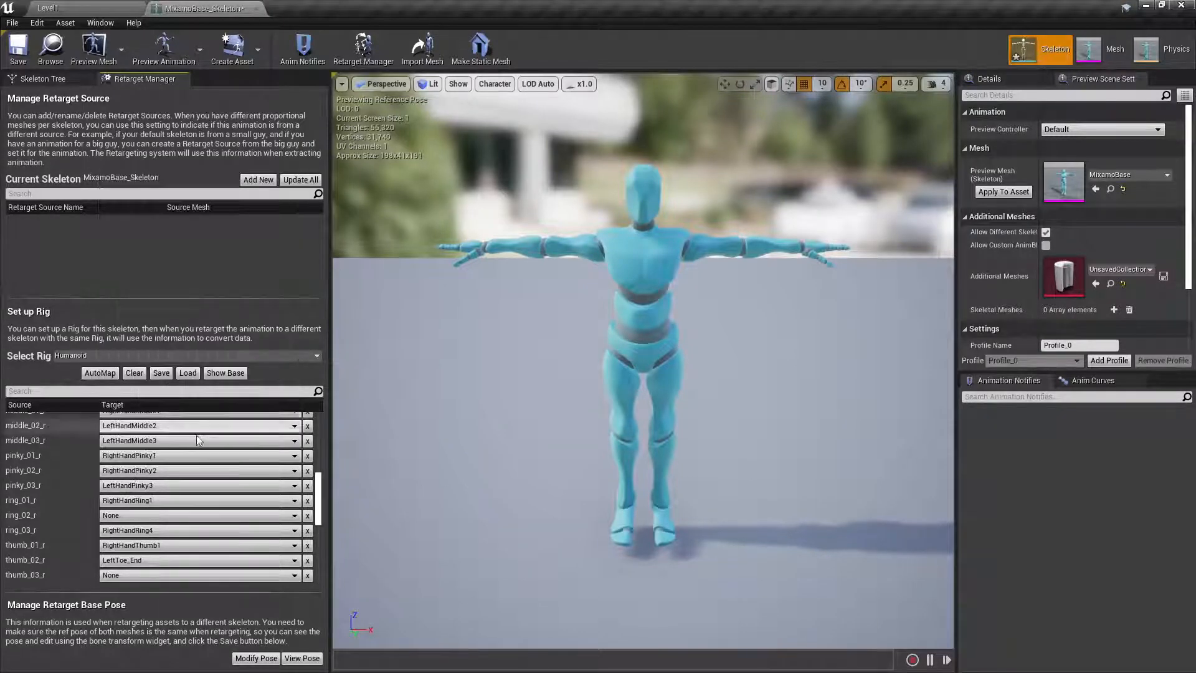
{"action": "left_click", "coordinate": [142, 516]}
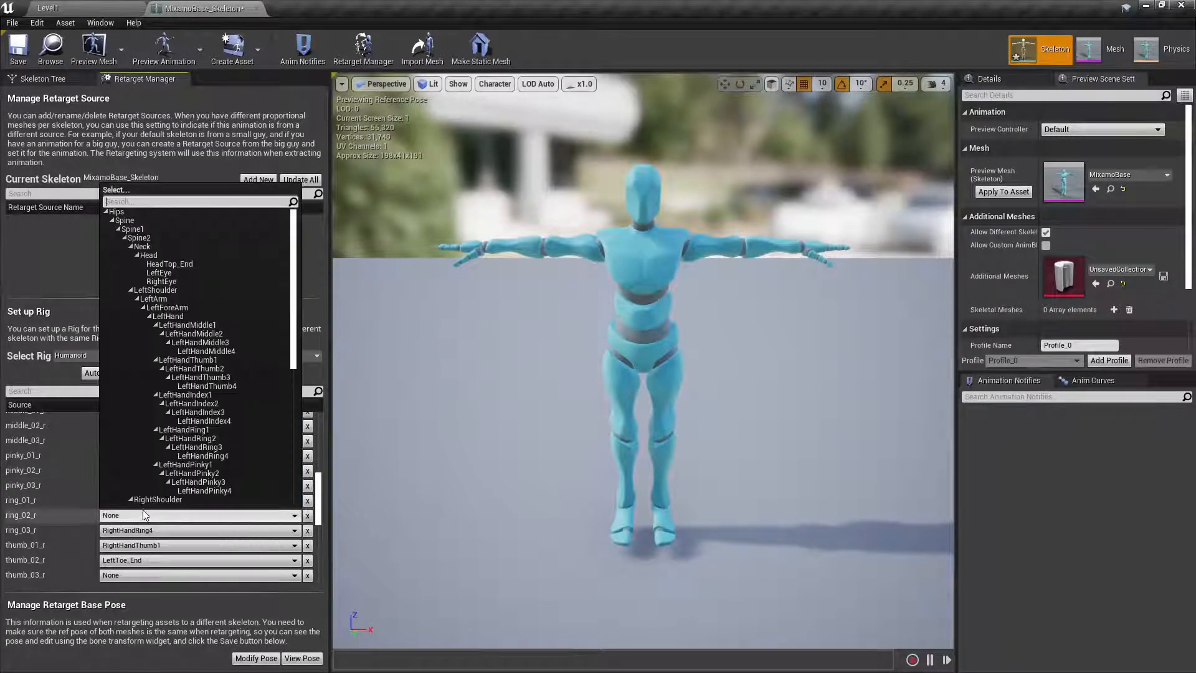
{"action": "left_click", "coordinate": [198, 438]}
{"action": "left_click", "coordinate": [186, 530]}
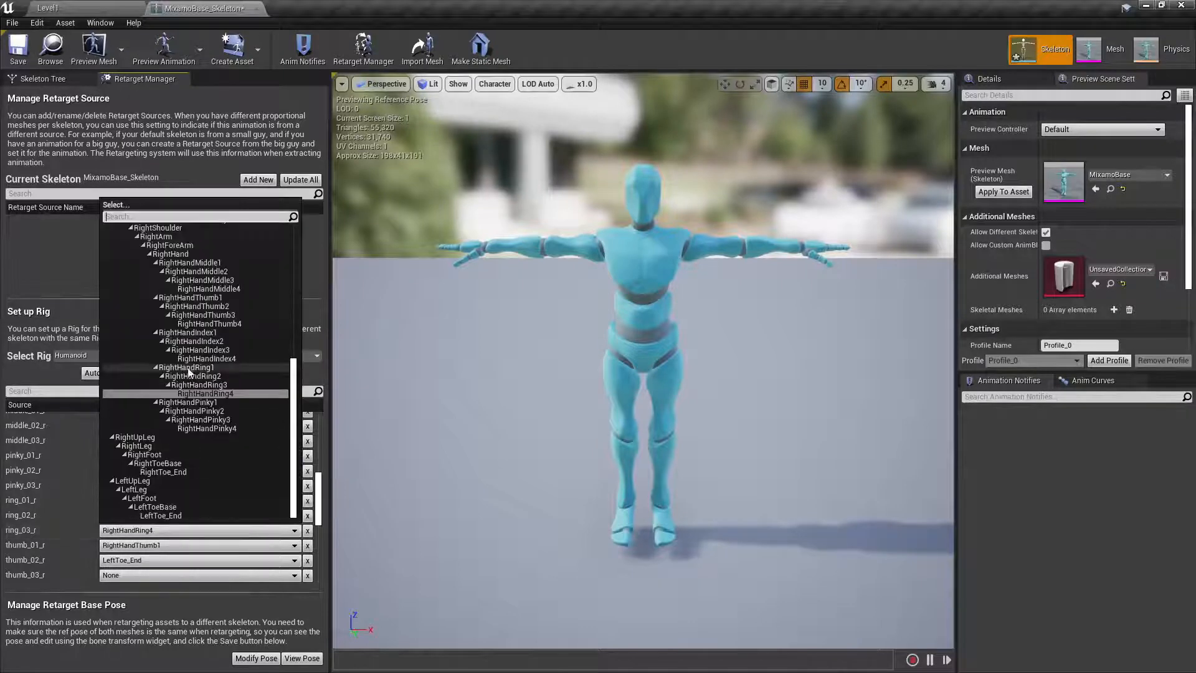
{"action": "left_click", "coordinate": [196, 384]}
Keep thumb_01_r on RightHandThumb1 and map thumb_02_r and thumb_03_r to RightHandThumb2 and RightHandThumb3.
{"action": "scroll", "coordinate": [144, 487], "scroll_direction": "down", "scroll_amount": 3}
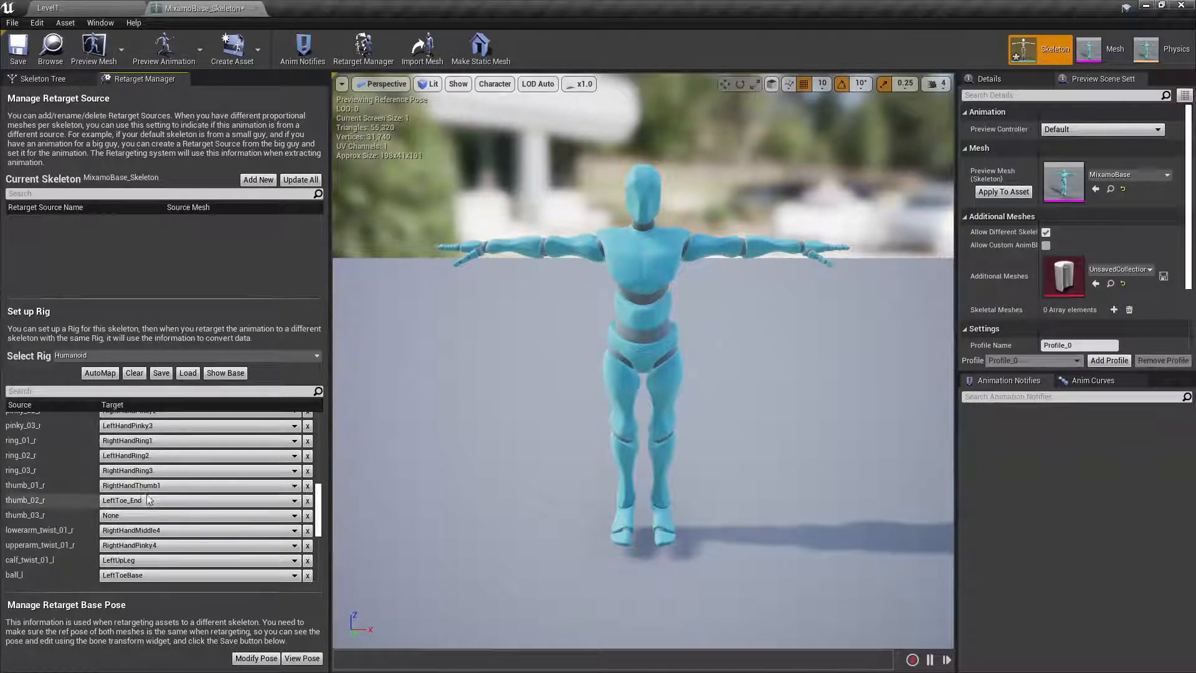
{"action": "left_click", "coordinate": [142, 486]}
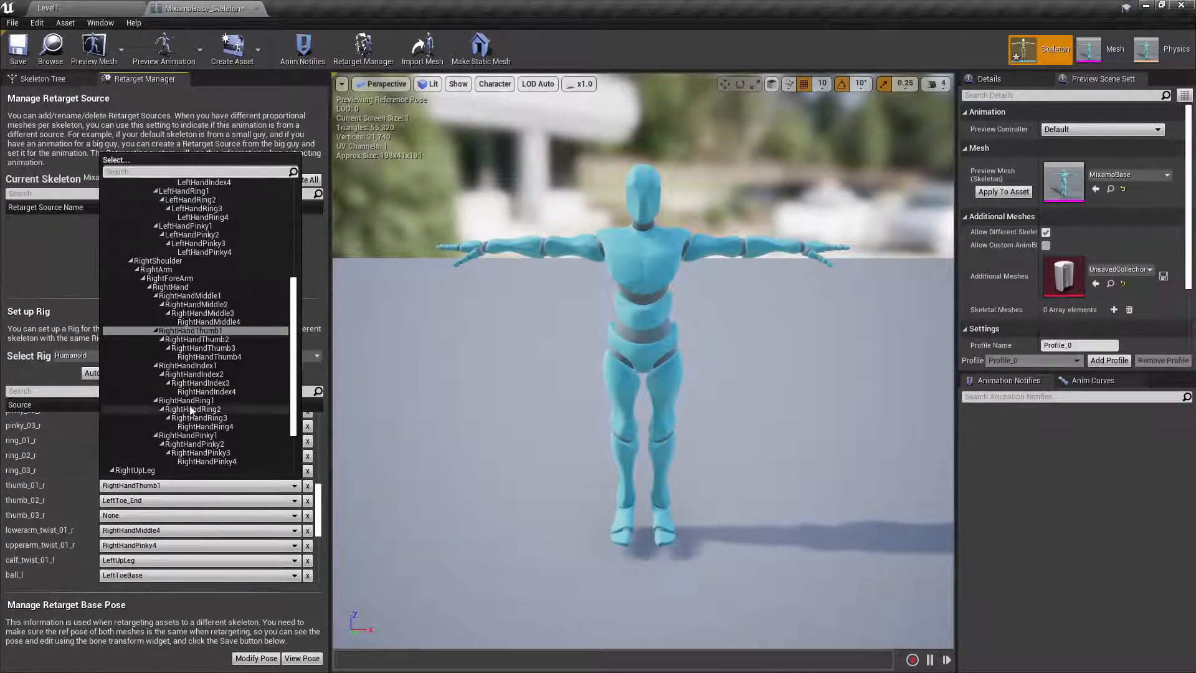
{"action": "left_click", "coordinate": [193, 330]}
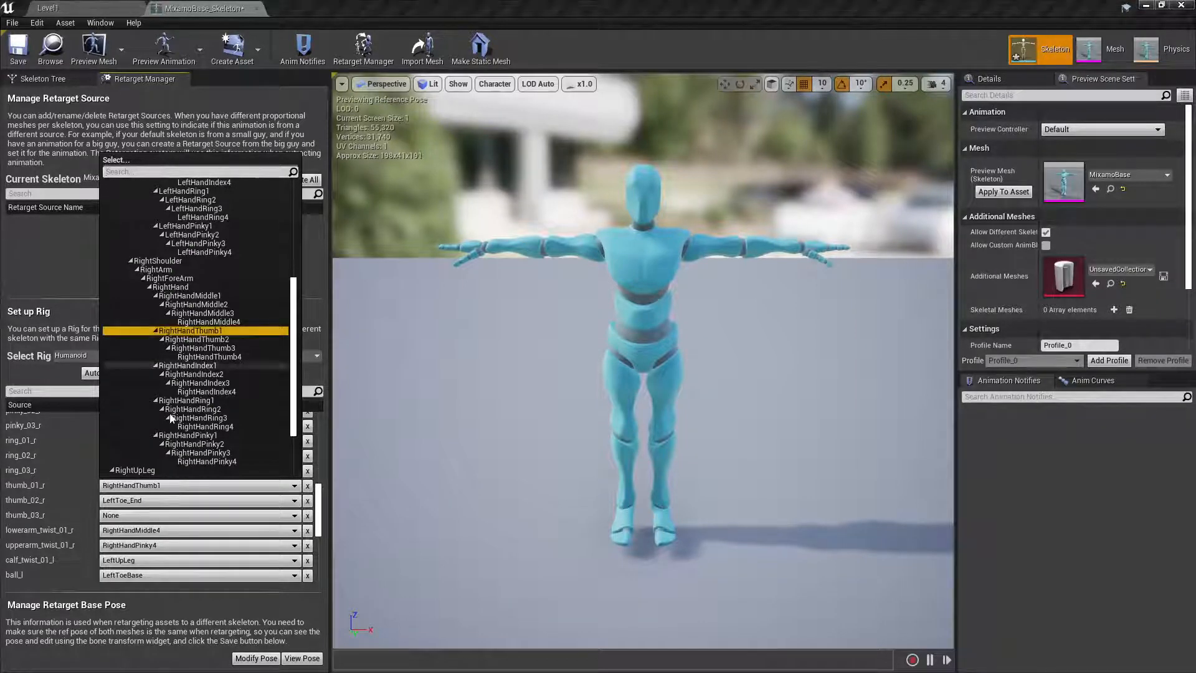
{"action": "left_click", "coordinate": [322, 499]}
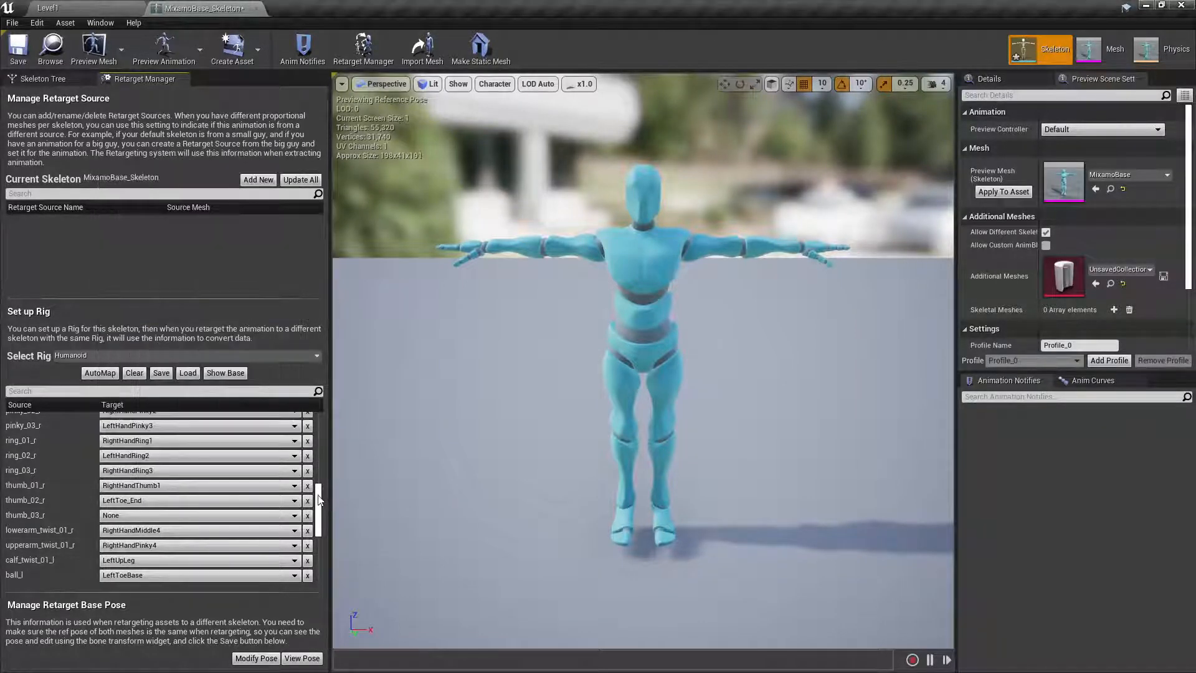
{"action": "left_click", "coordinate": [110, 500]}
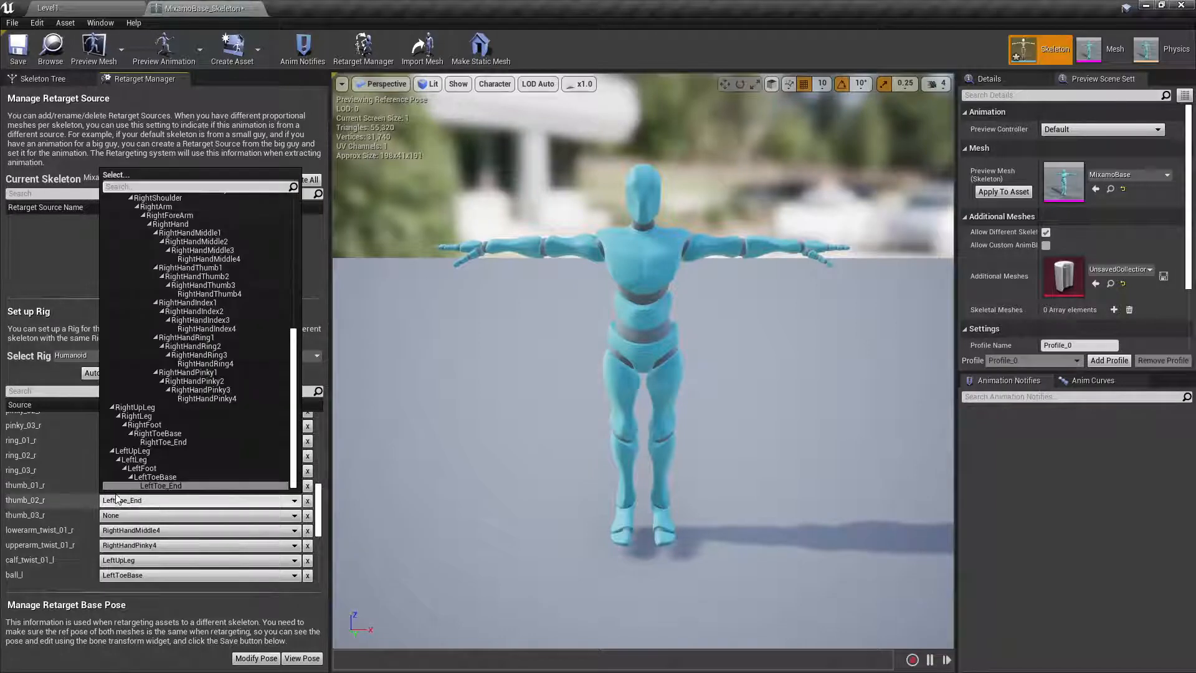
{"action": "left_click", "coordinate": [197, 278]}
{"action": "left_click", "coordinate": [186, 515]}
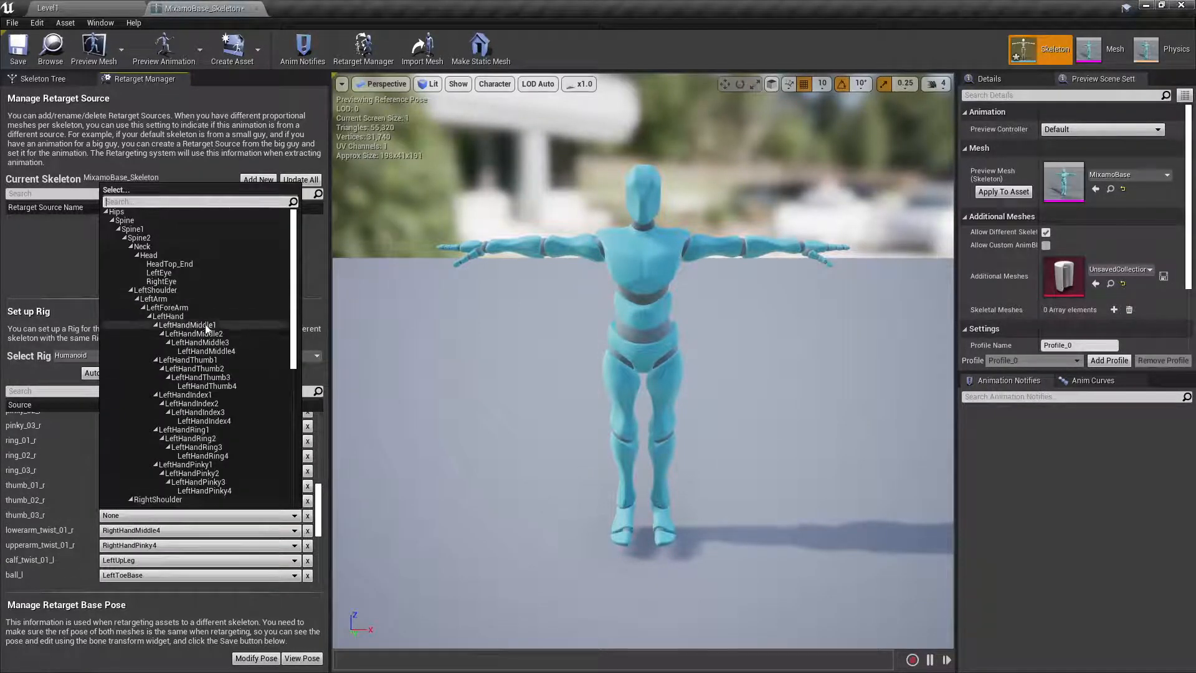
{"action": "scroll", "coordinate": [211, 386], "scroll_direction": "down", "scroll_amount": 5}
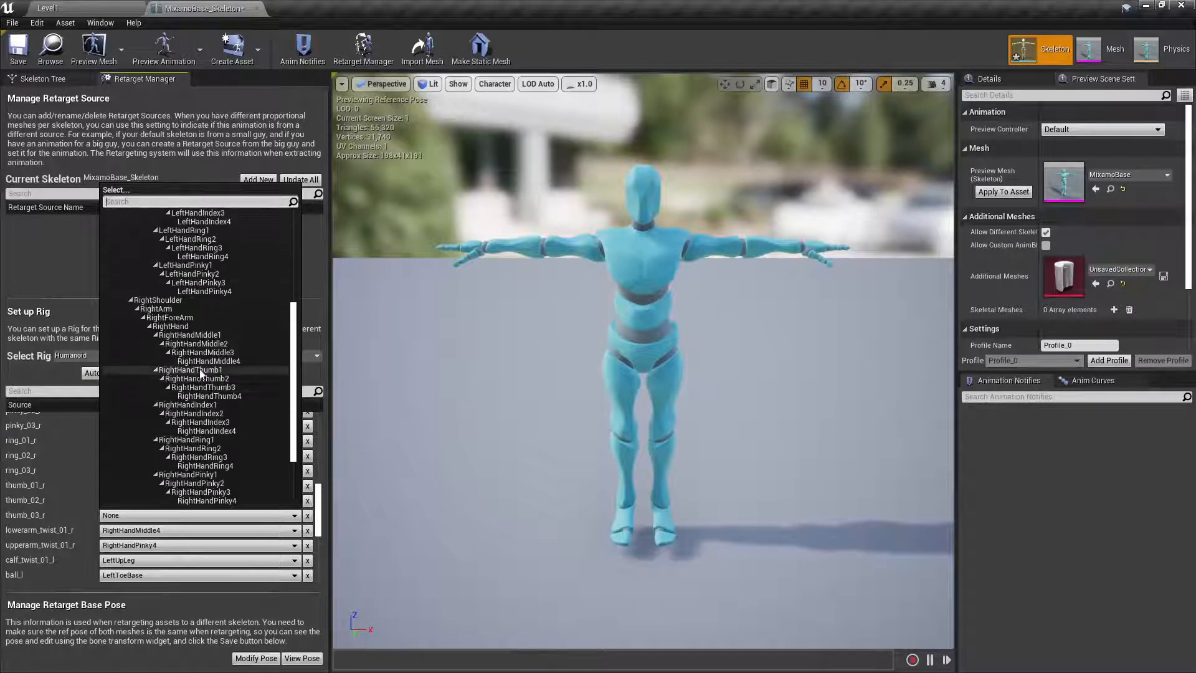
{"action": "left_click", "coordinate": [209, 386]}
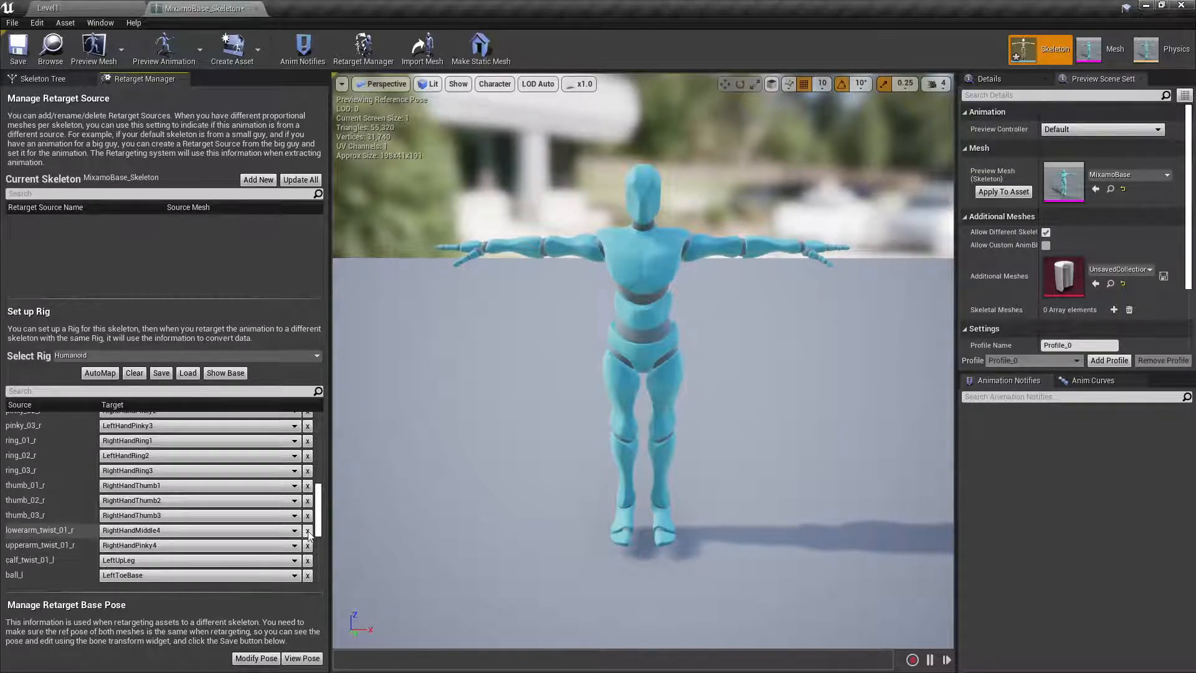
Clear the target of lowerarm_twist_01_r and map upperarm_twist_01_r to RightArm.
{"action": "left_click", "coordinate": [129, 547]}
{"action": "type", "text": "r"}
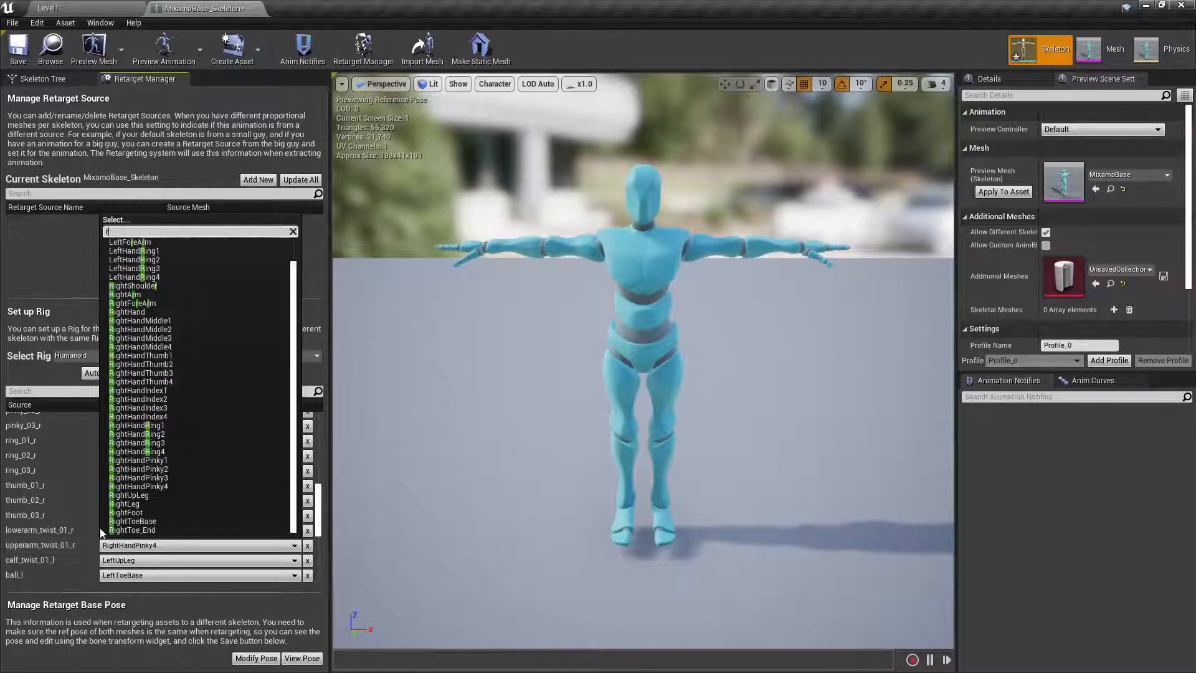
{"action": "type", "text": "ighta"}
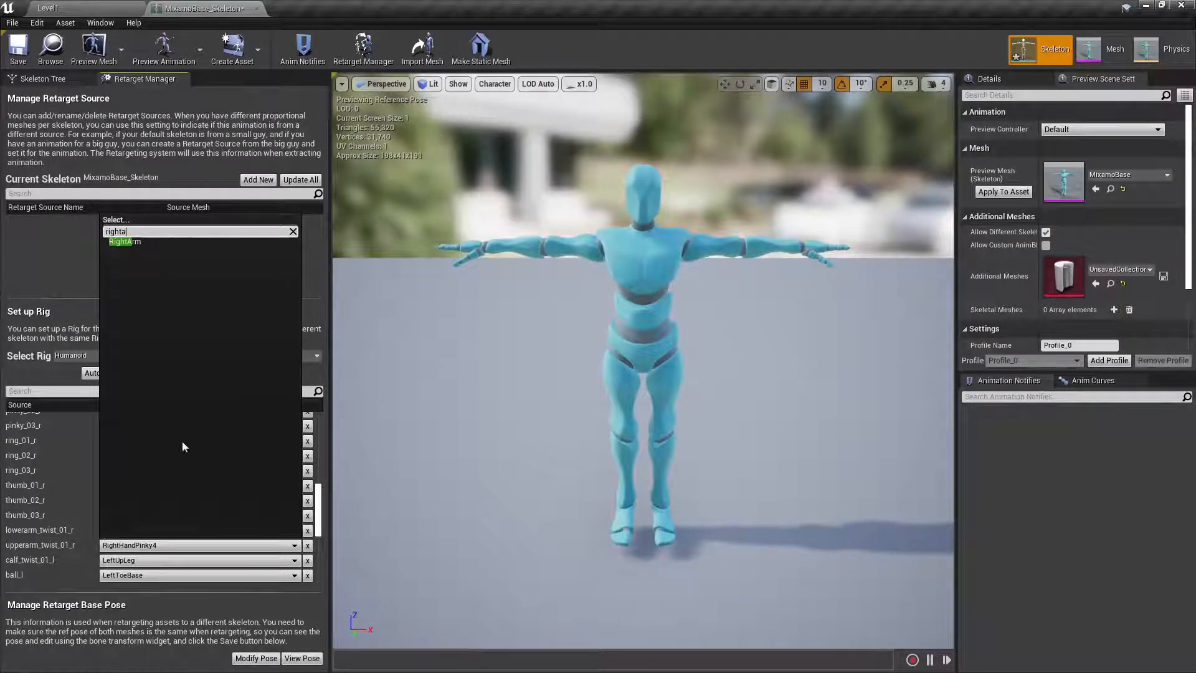
{"action": "left_click", "coordinate": [124, 242]}
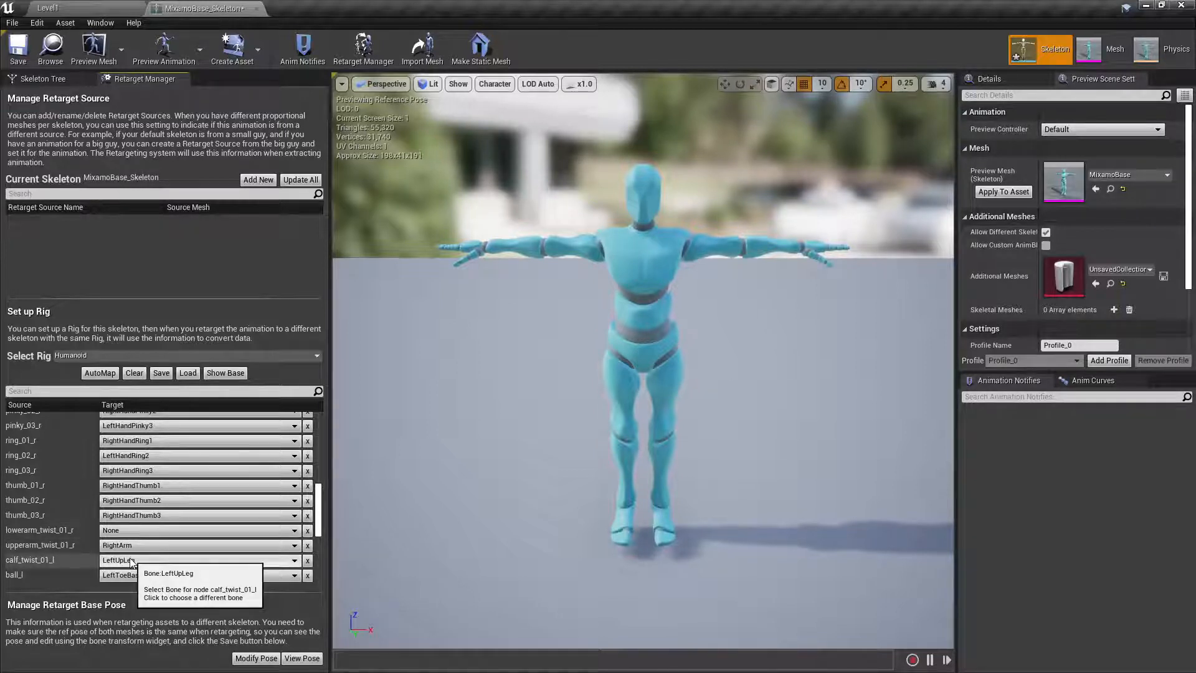
Map calf_twist_01_l to the LeftLeg bone in the Humanoid rig.
{"action": "left_click", "coordinate": [131, 561]}
{"action": "type", "text": "l"}
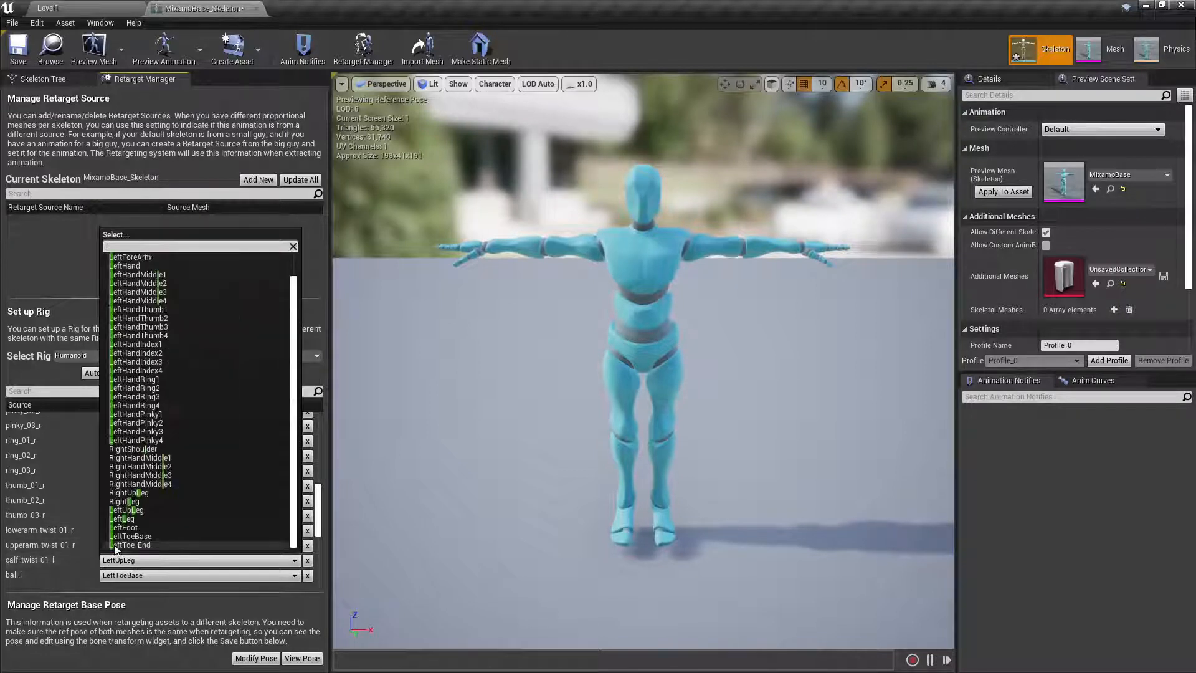
{"action": "type", "text": "eftl"}
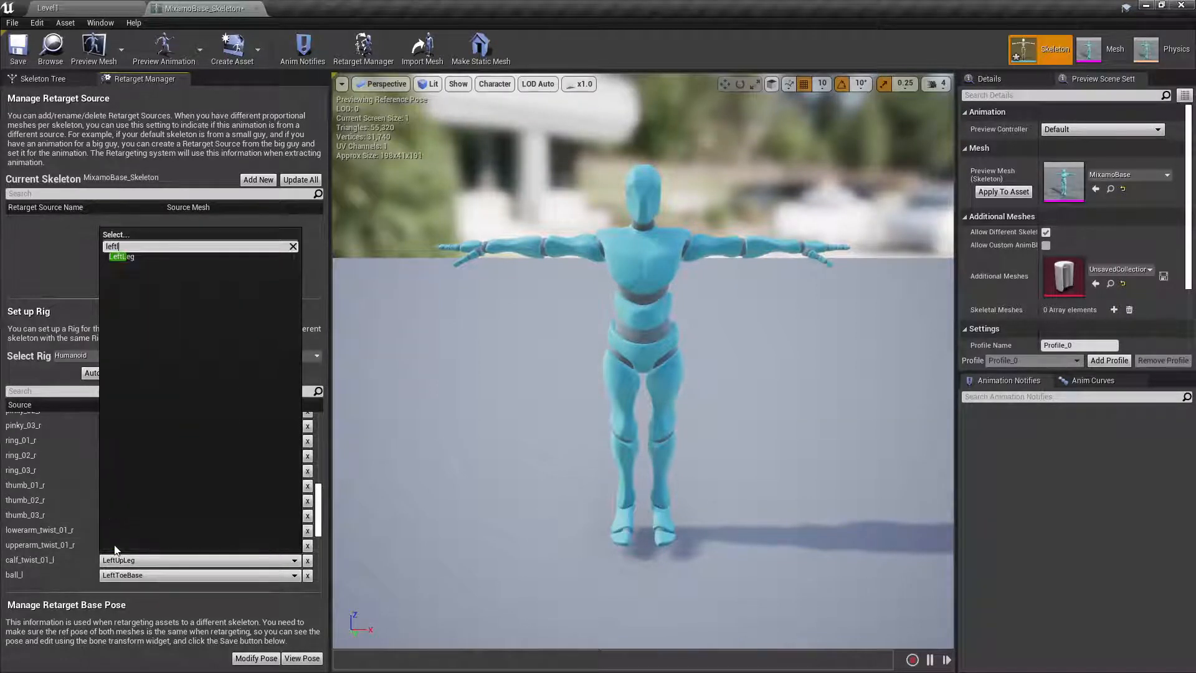
{"action": "left_click", "coordinate": [122, 256]}
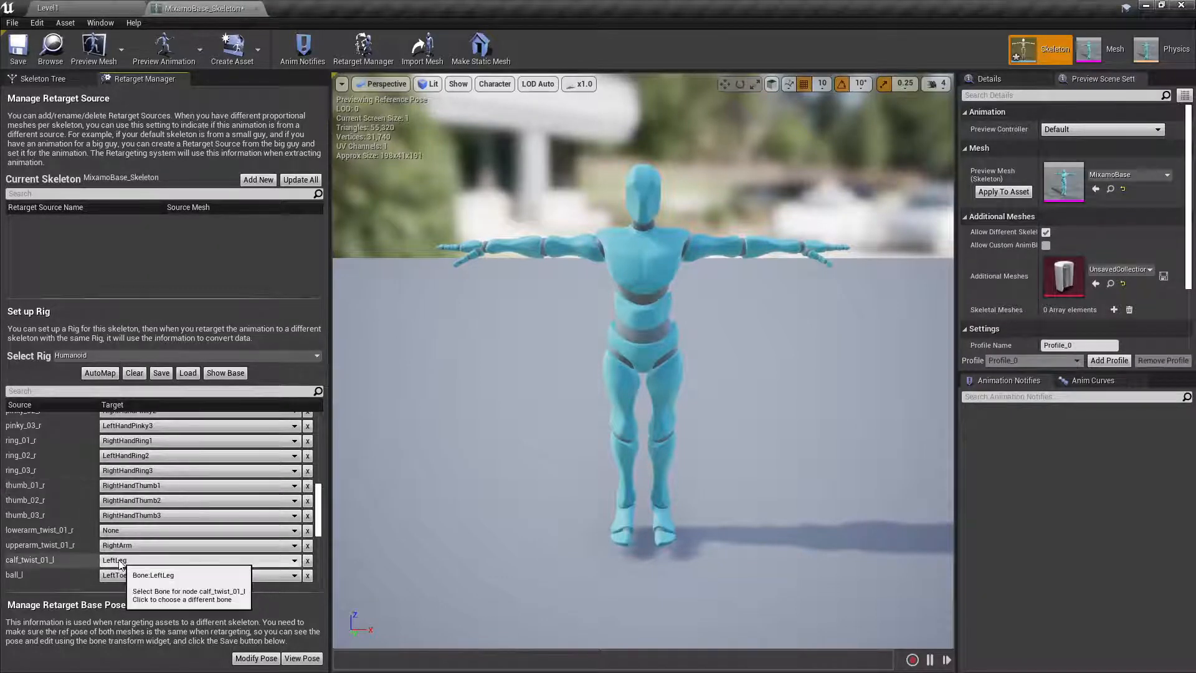
Map thigh_twist_01_l to the LeftUpLeg bone instead of the wrongly assigned arm bone.
{"action": "scroll", "coordinate": [120, 563], "scroll_direction": "down", "scroll_amount": 3}
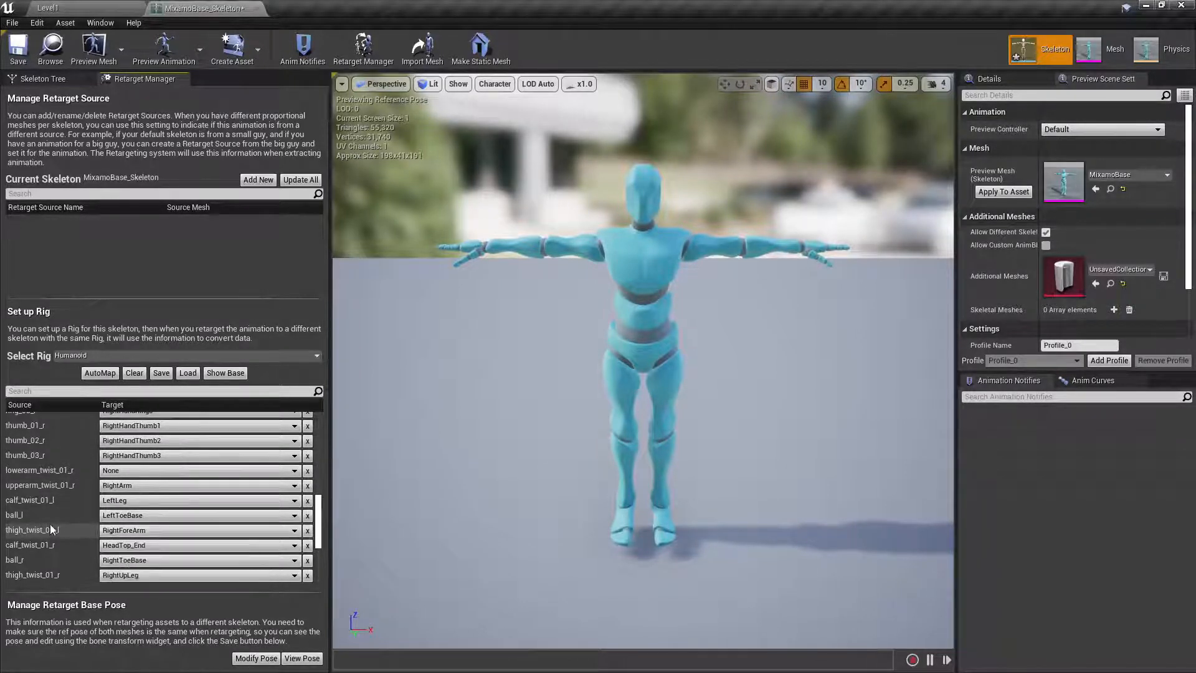
{"action": "left_click", "coordinate": [129, 534]}
{"action": "type", "text": "le"}
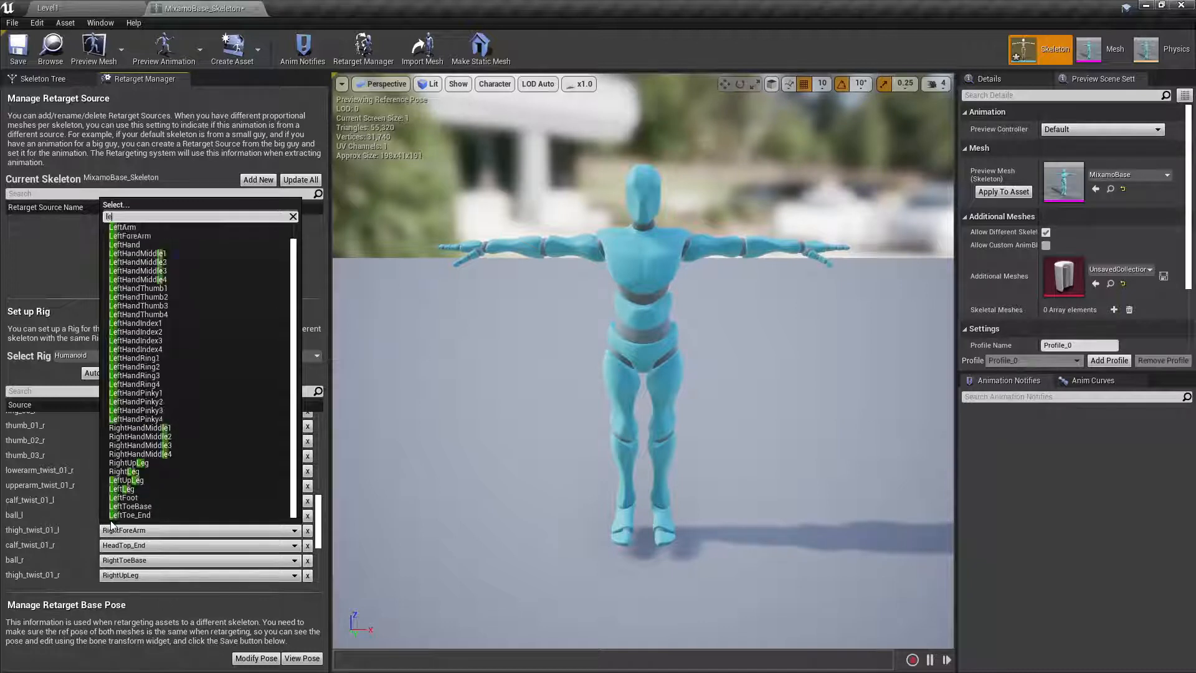
{"action": "type", "text": "ftl"}
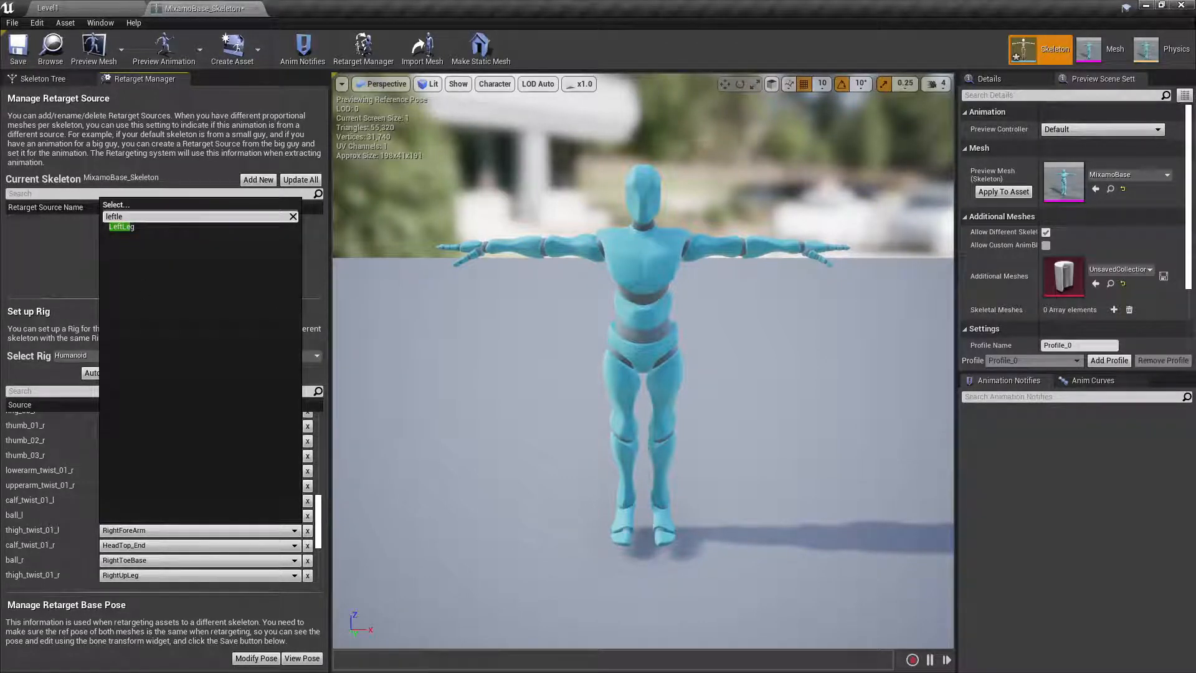
{"action": "key", "text": "BackSpace"}
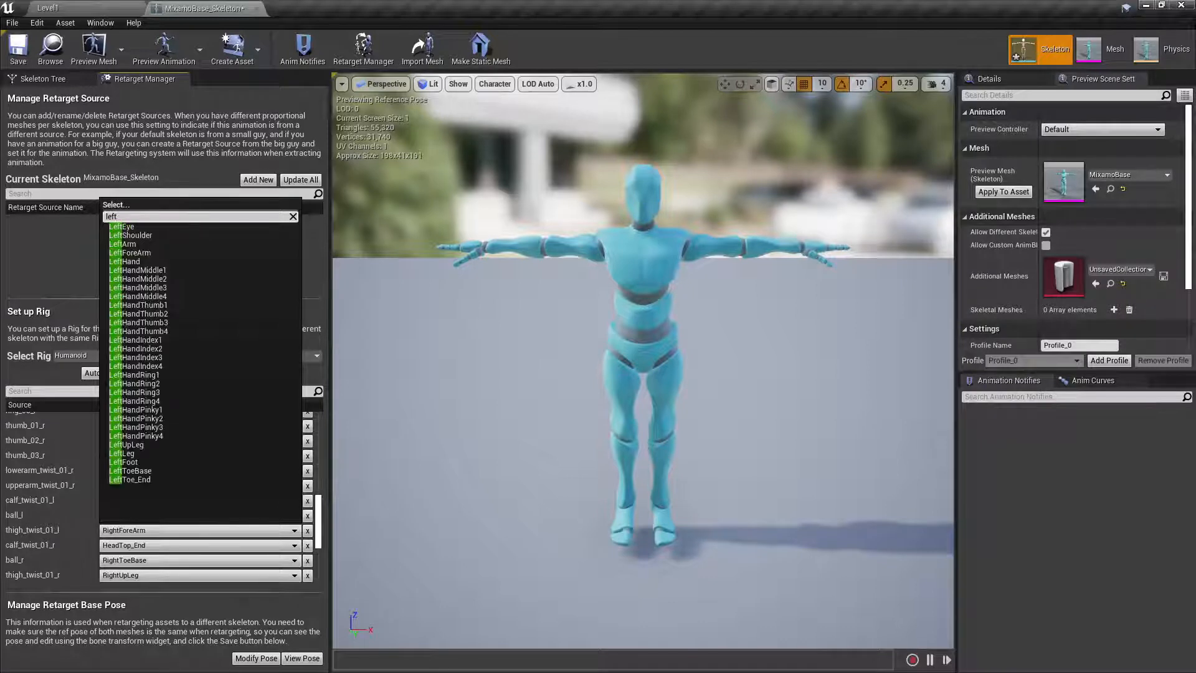
{"action": "type", "text": "up"}
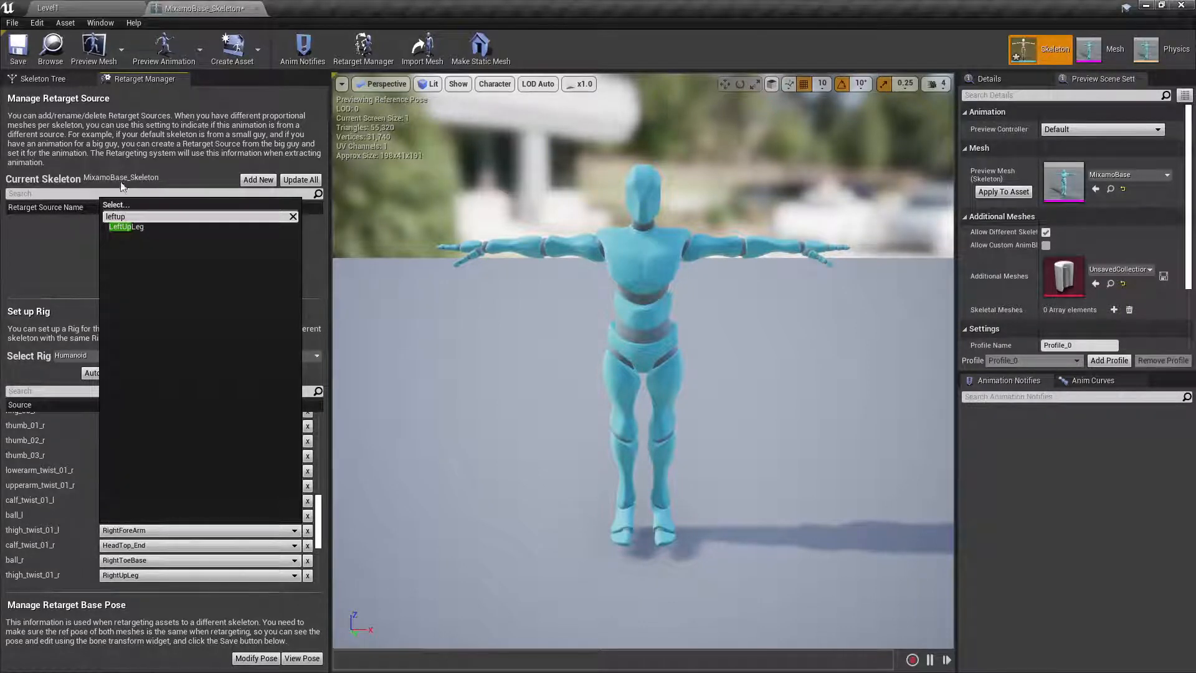
{"action": "left_click", "coordinate": [127, 227]}
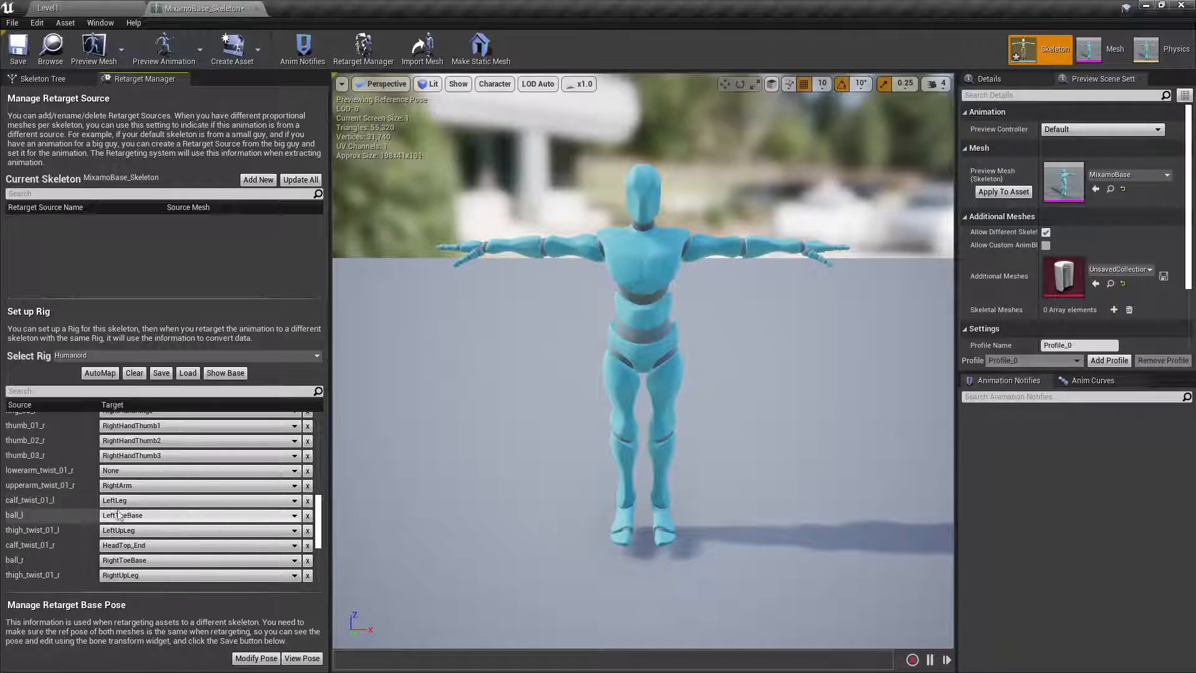
Map calf_twist_01_r to the RightLeg bone.
{"action": "left_click", "coordinate": [124, 546]}
{"action": "type", "text": "rihgh"}
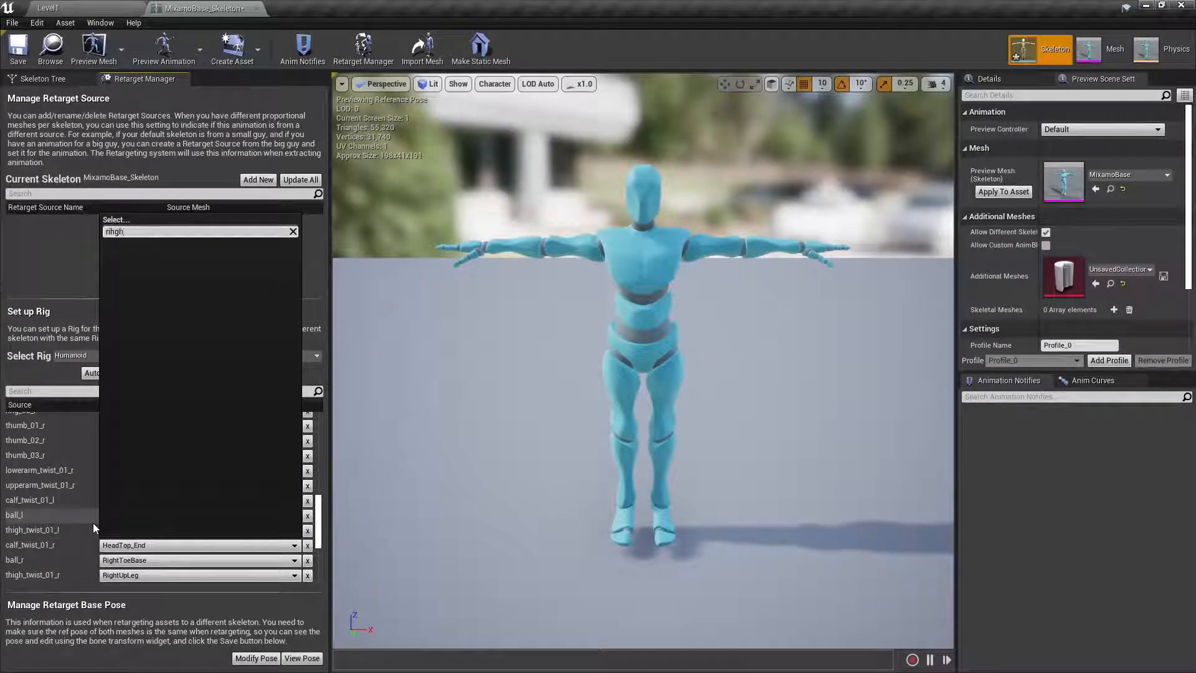
{"action": "key", "text": "BackSpace"}
{"action": "key", "text": "BackSpace"}
{"action": "key", "text": "BackSpace"}
{"action": "key", "text": "BackSpace"}
{"action": "type", "text": "ightl"}
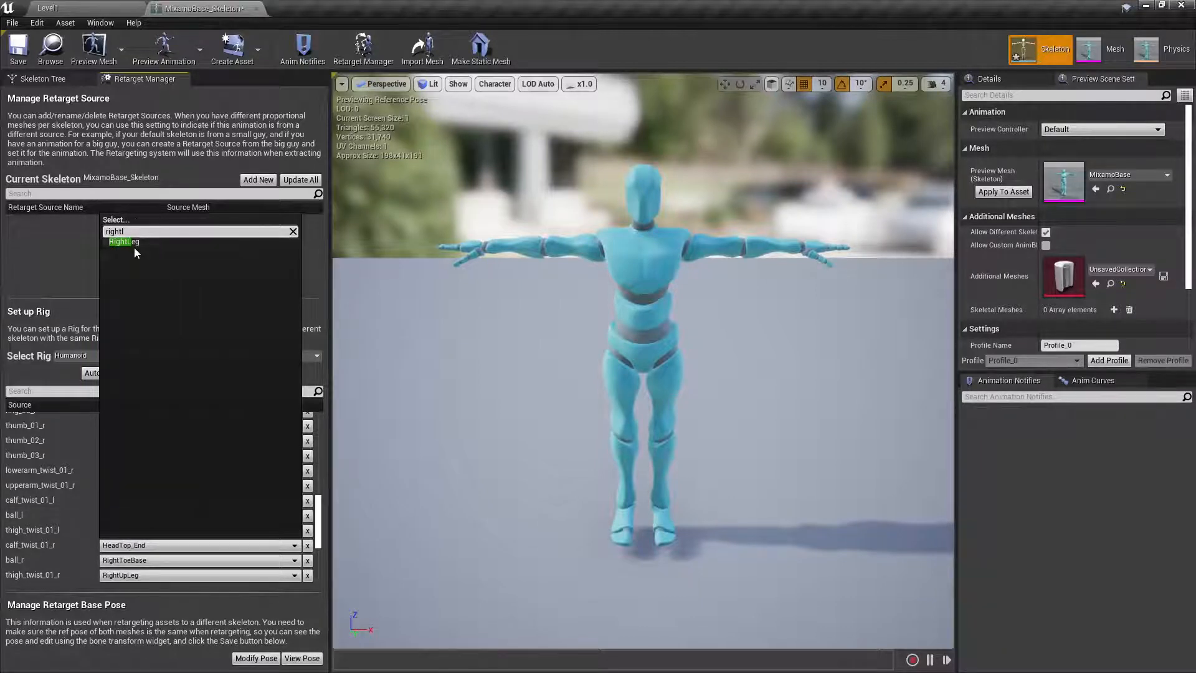
{"action": "left_click", "coordinate": [133, 244]}
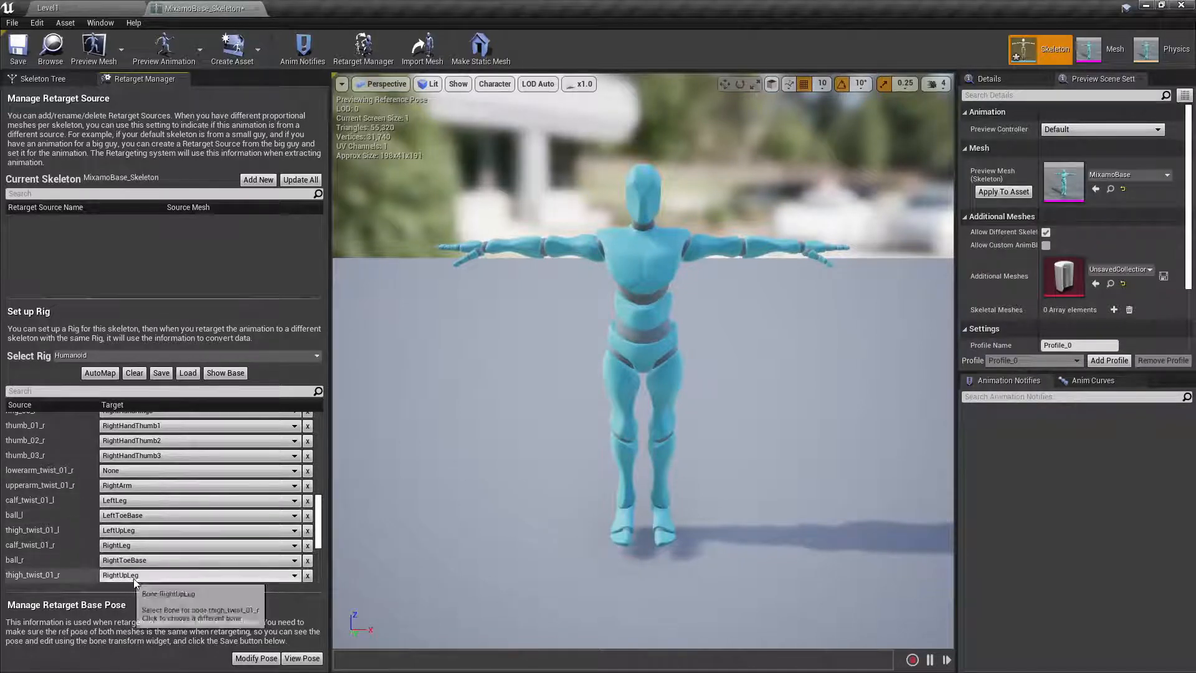
Clear the targets of ik_foot_l, ik_foot_r, ik_hand_root, ik_hand_gun, ik_hand_l and ik_hand_r.
{"action": "left_click_drag", "start_coordinate": [319, 513], "coordinate": [322, 528]}
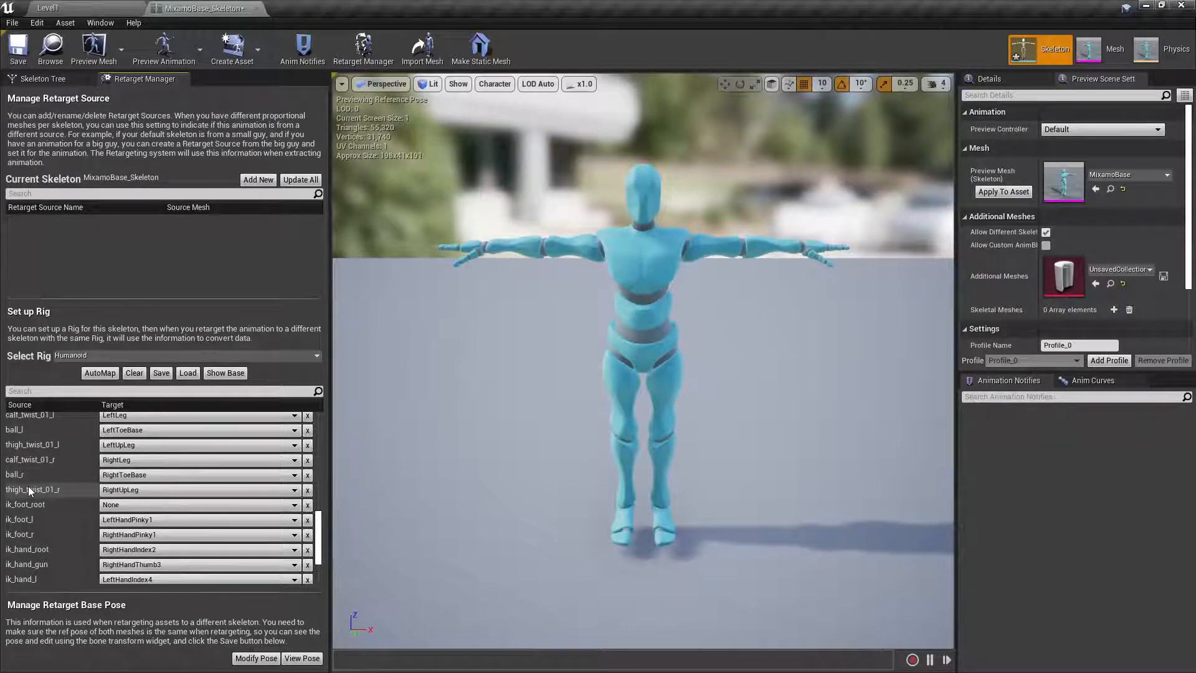
{"action": "left_click", "coordinate": [307, 519]}
{"action": "left_click", "coordinate": [307, 534]}
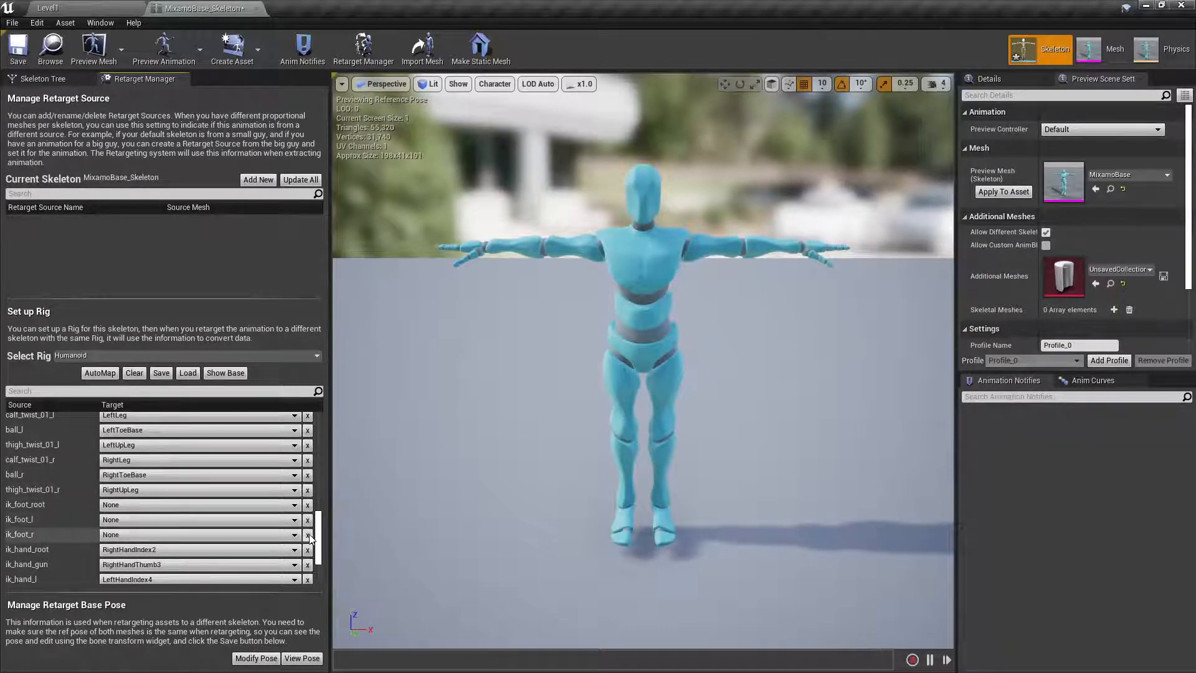
{"action": "left_click", "coordinate": [307, 549]}
{"action": "left_click", "coordinate": [308, 564]}
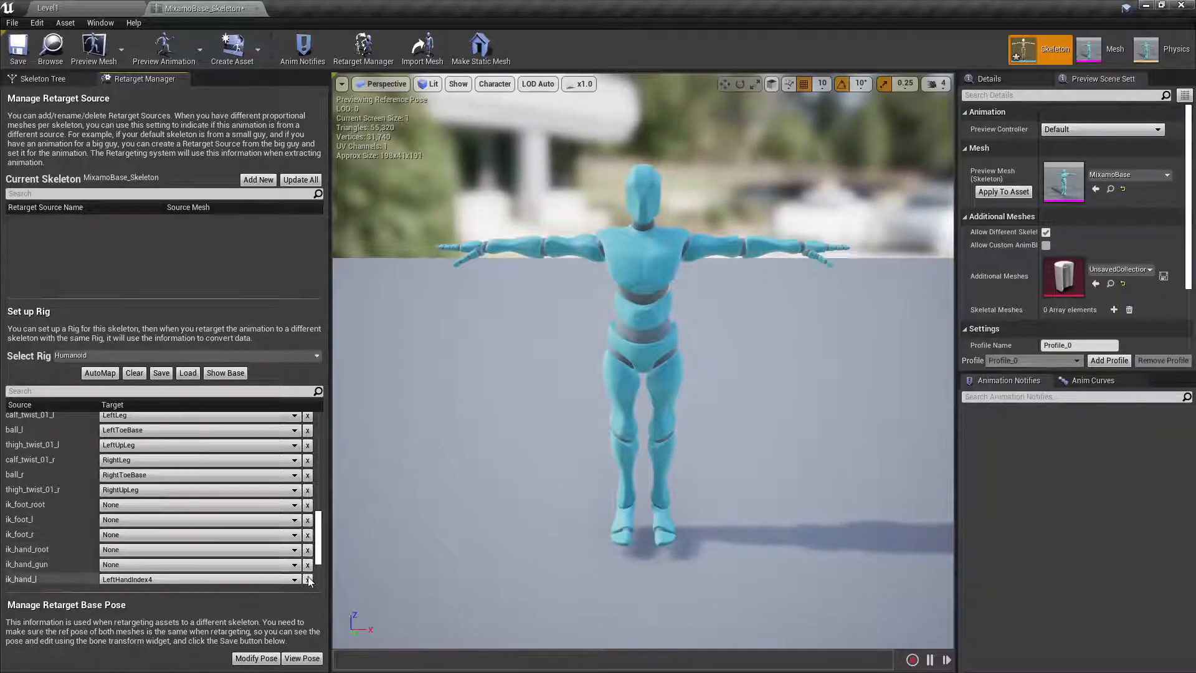
{"action": "left_click_drag", "start_coordinate": [320, 563], "coordinate": [320, 577]}
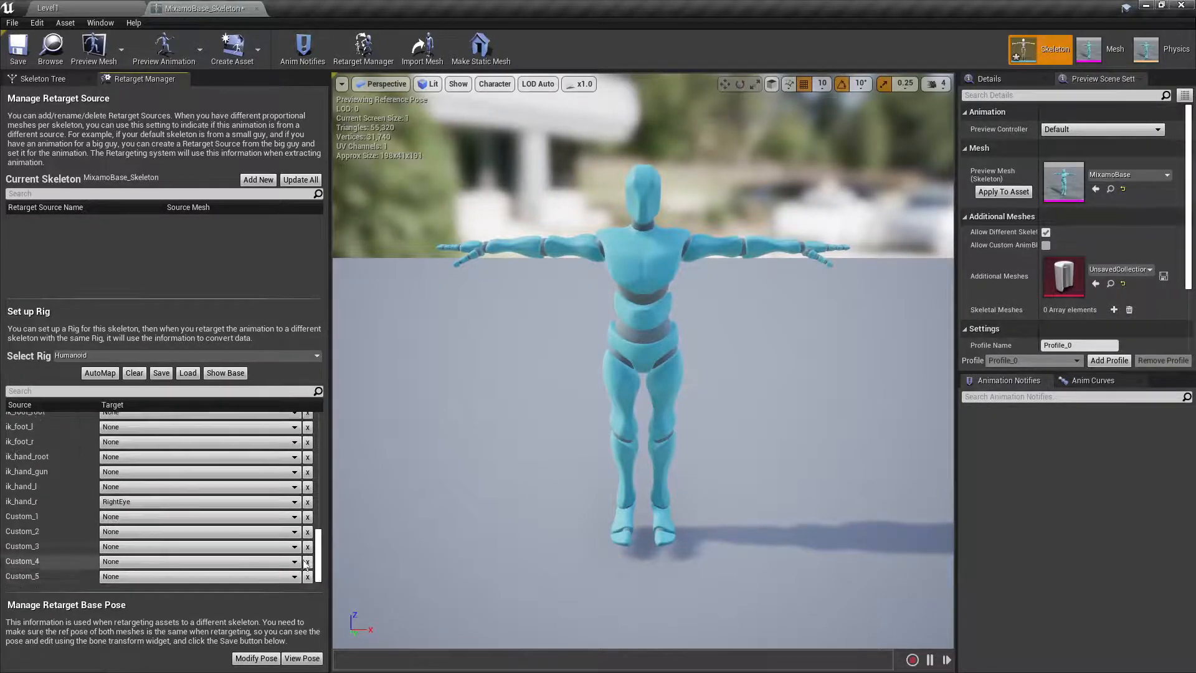
{"action": "left_click", "coordinate": [307, 501]}
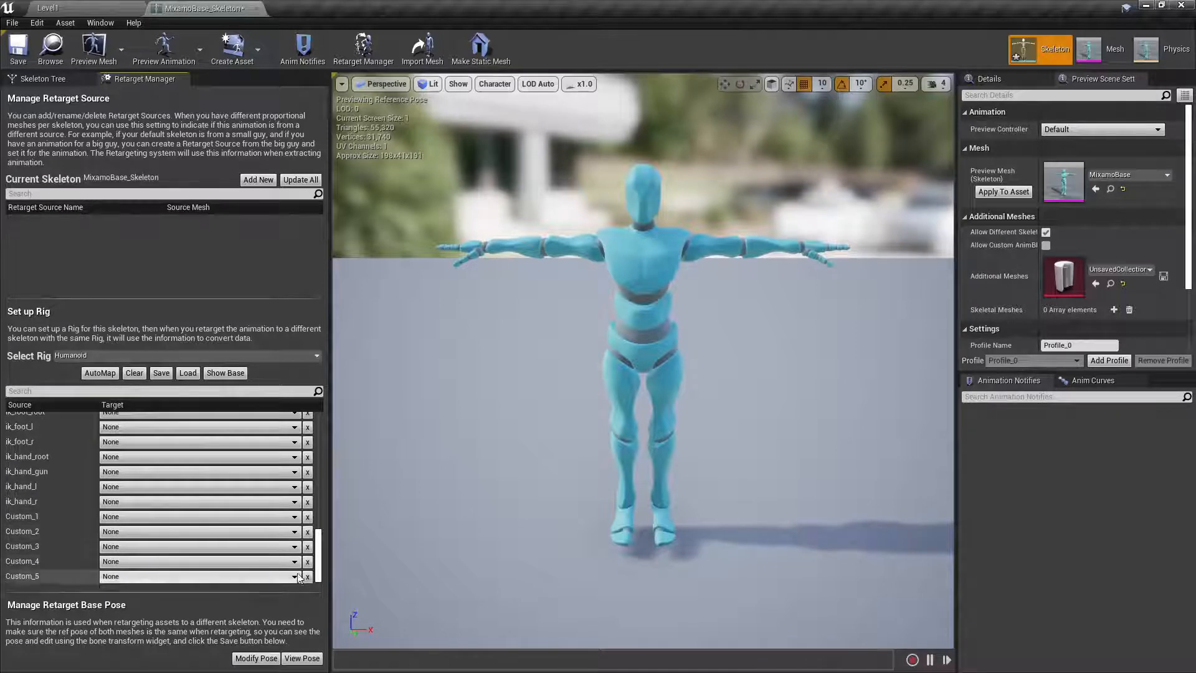
Review the base bone mapping of the Humanoid rig from Root through Foot_R.
{"action": "left_click_drag", "start_coordinate": [318, 577], "coordinate": [346, 436]}
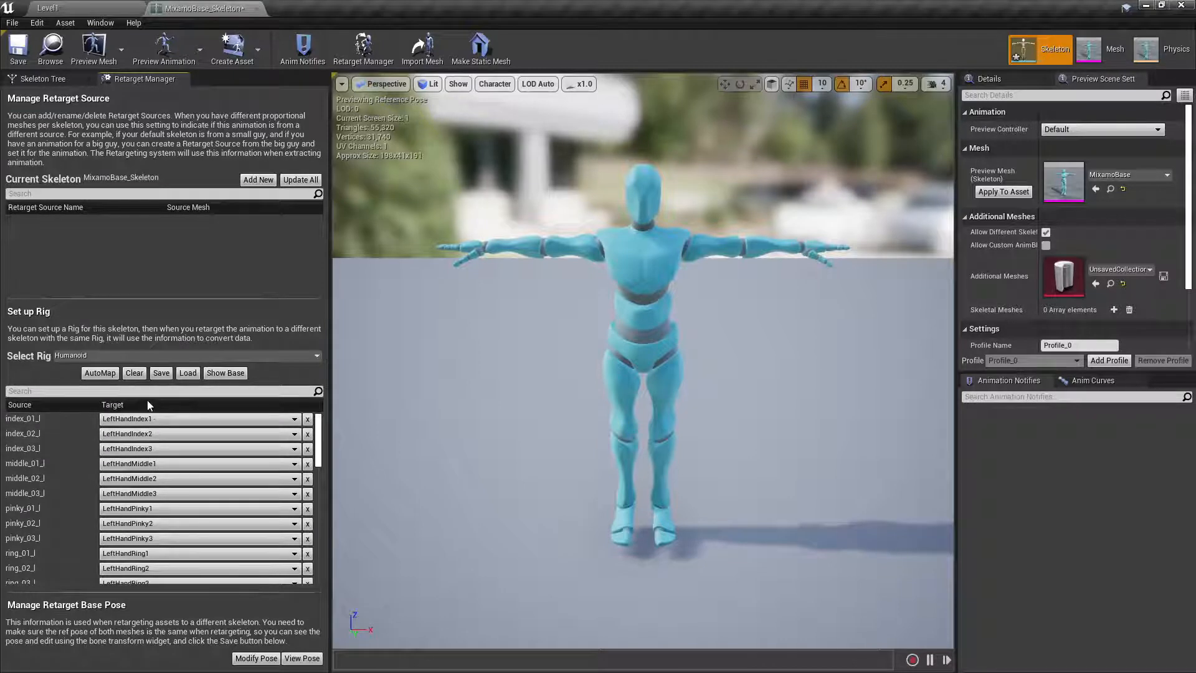
{"action": "left_click", "coordinate": [225, 373]}
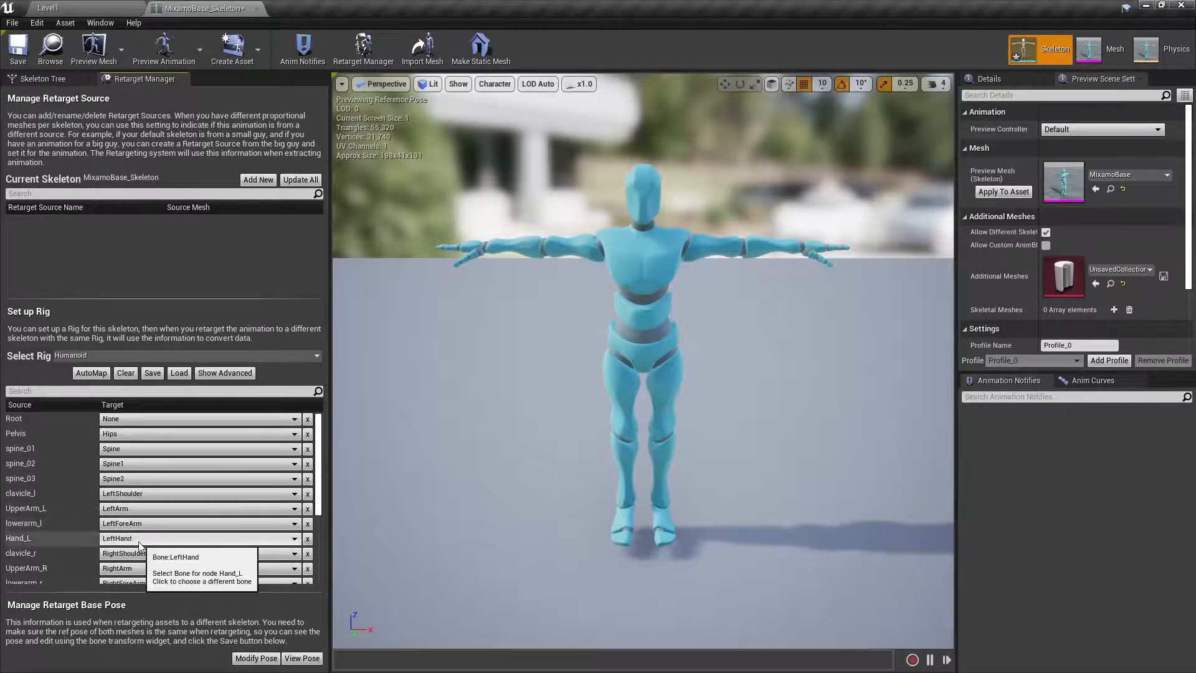
{"action": "scroll", "coordinate": [142, 556], "scroll_direction": "down", "scroll_amount": 1}
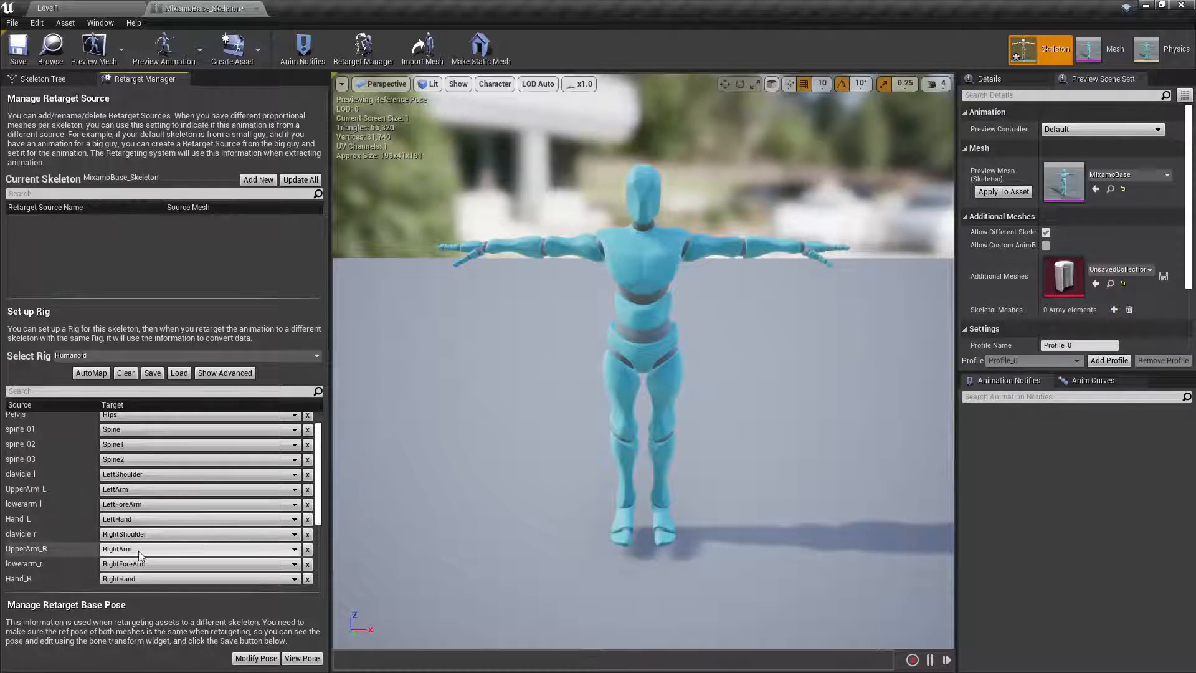
{"action": "scroll", "coordinate": [141, 564], "scroll_direction": "down", "scroll_amount": 1}
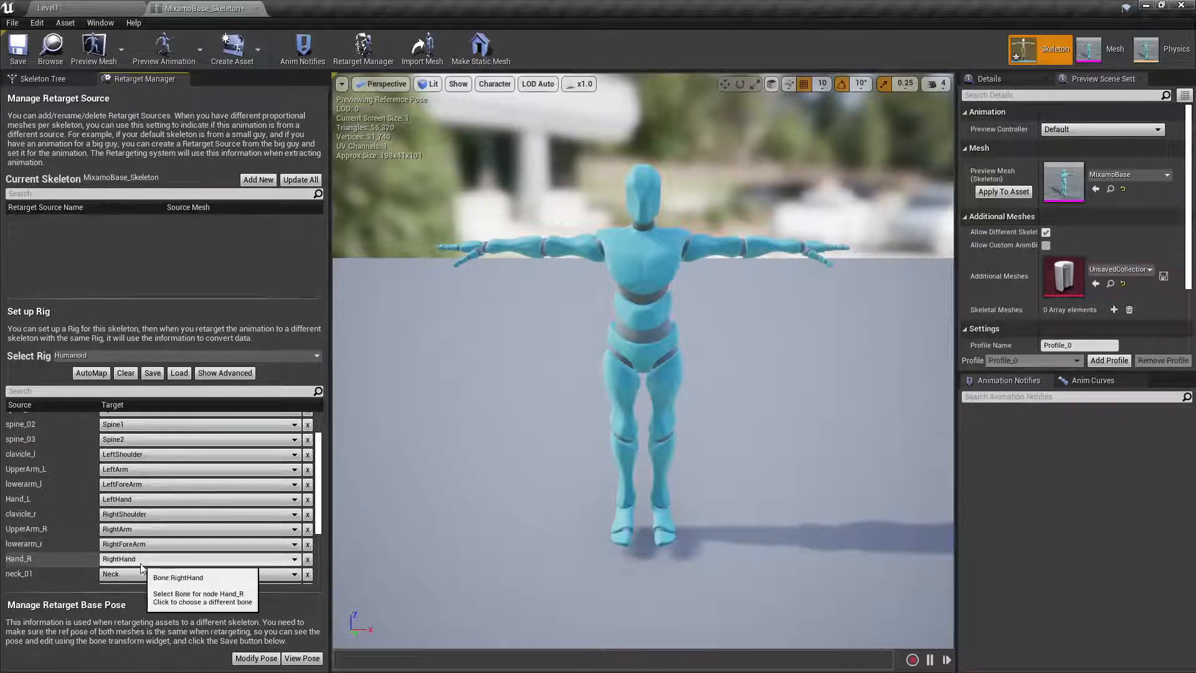
{"action": "scroll", "coordinate": [144, 544], "scroll_direction": "down", "scroll_amount": 2}
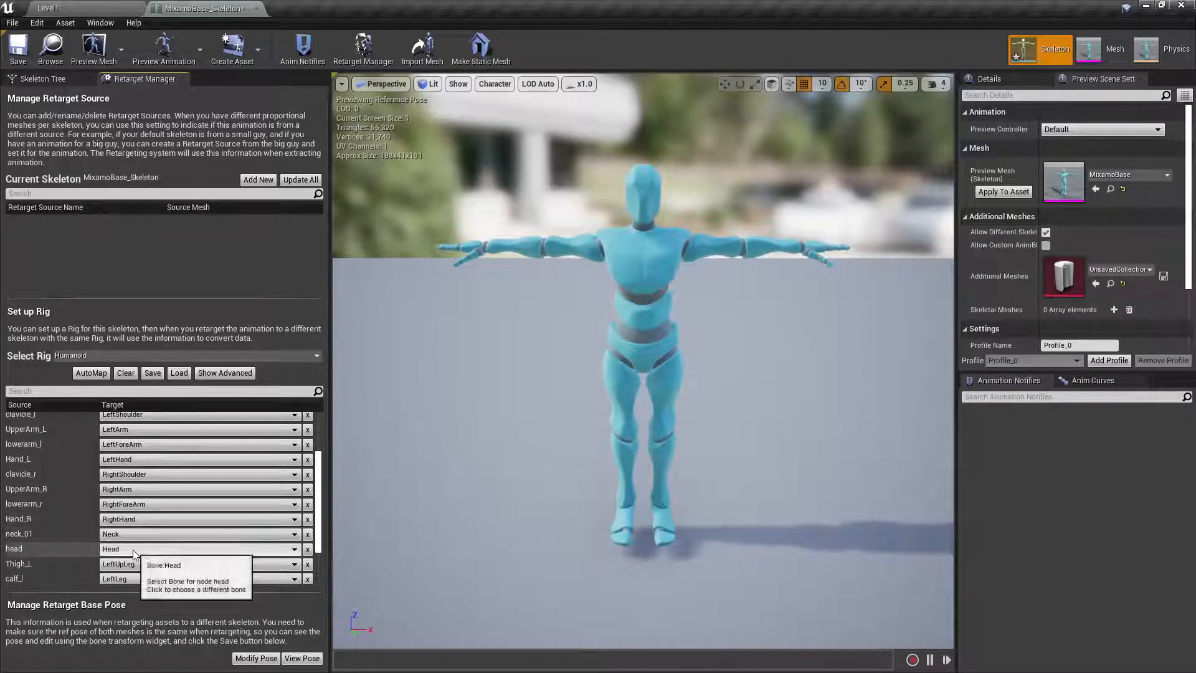
{"action": "scroll", "coordinate": [138, 530], "scroll_direction": "down", "scroll_amount": 2}
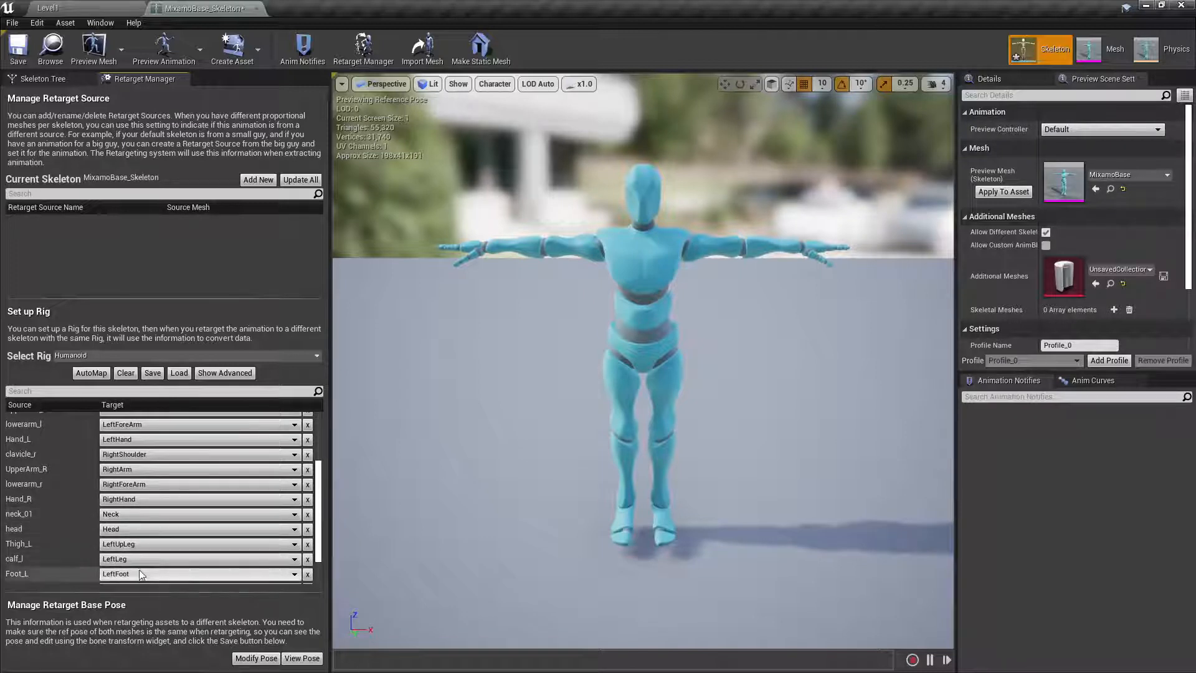
{"action": "scroll", "coordinate": [139, 563], "scroll_direction": "down", "scroll_amount": 1}
{"action": "scroll", "coordinate": [141, 570], "scroll_direction": "down", "scroll_amount": 2}
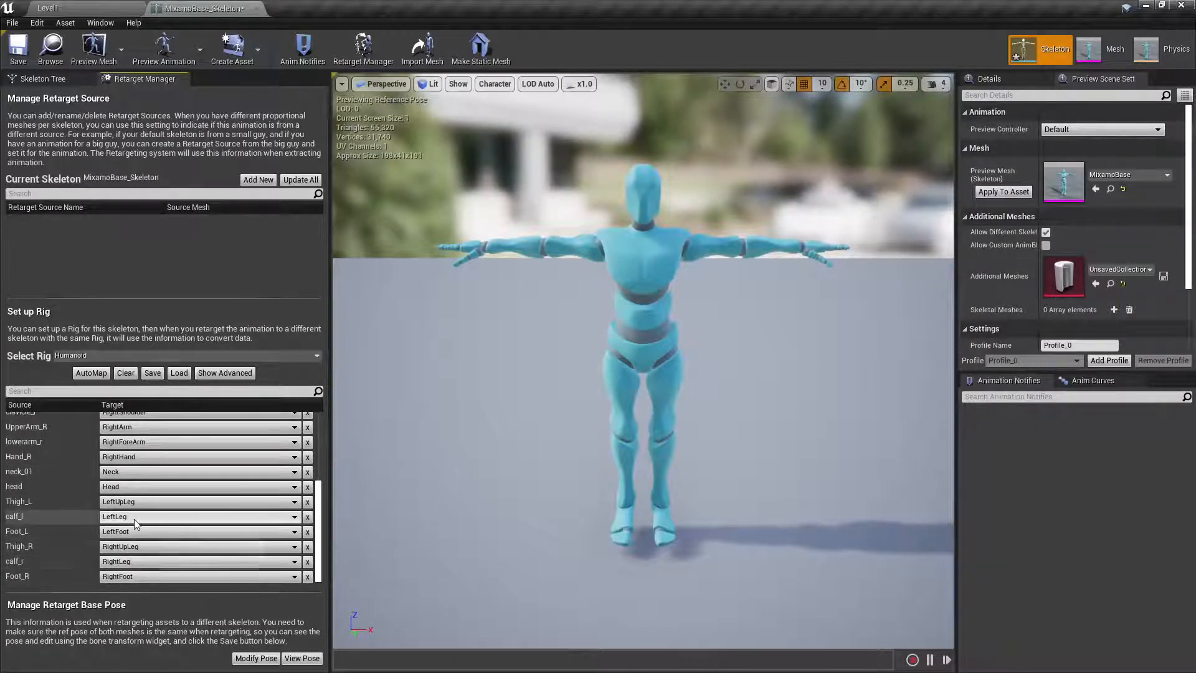
Recheck the advanced finger and twist bone mapping and correct index_02_r to RightHandIndex2.
{"action": "left_click", "coordinate": [225, 373]}
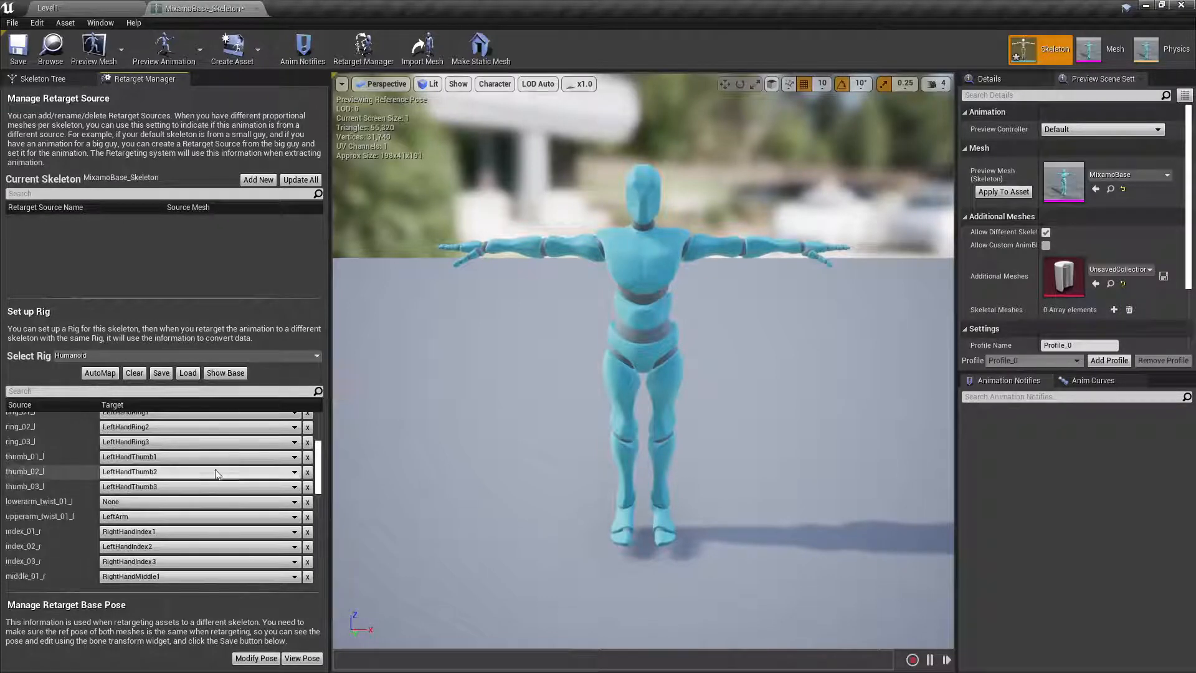
{"action": "scroll", "coordinate": [182, 485], "scroll_direction": "up", "scroll_amount": 3}
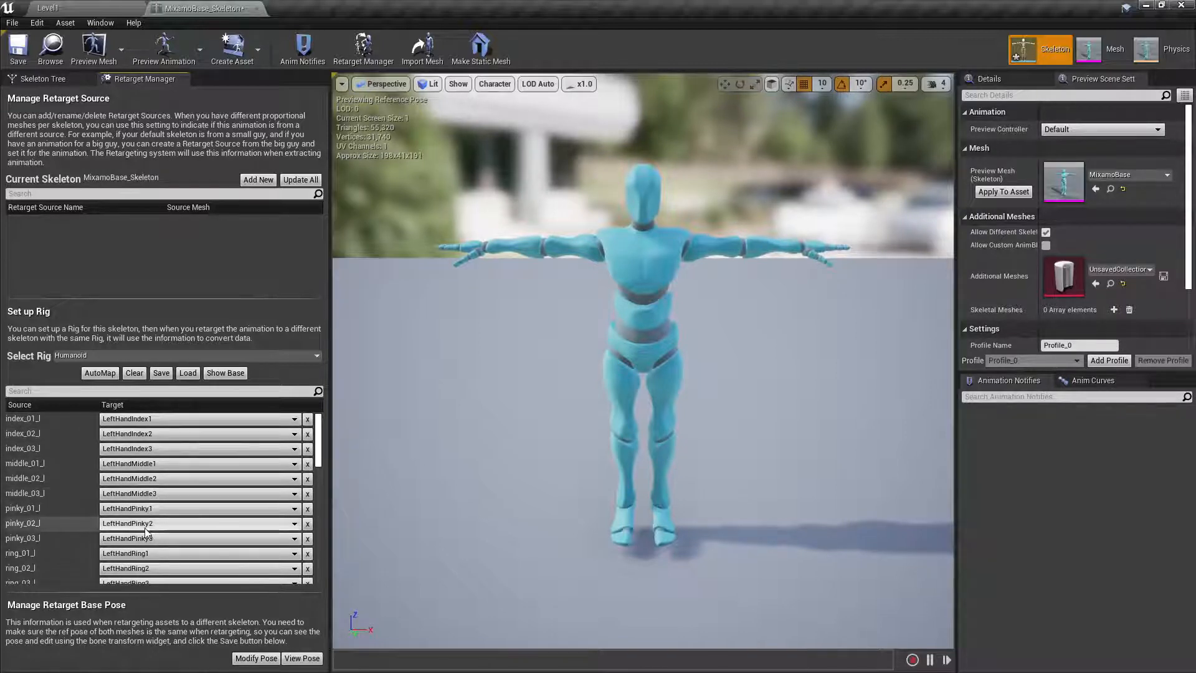
{"action": "scroll", "coordinate": [147, 531], "scroll_direction": "down", "scroll_amount": 1}
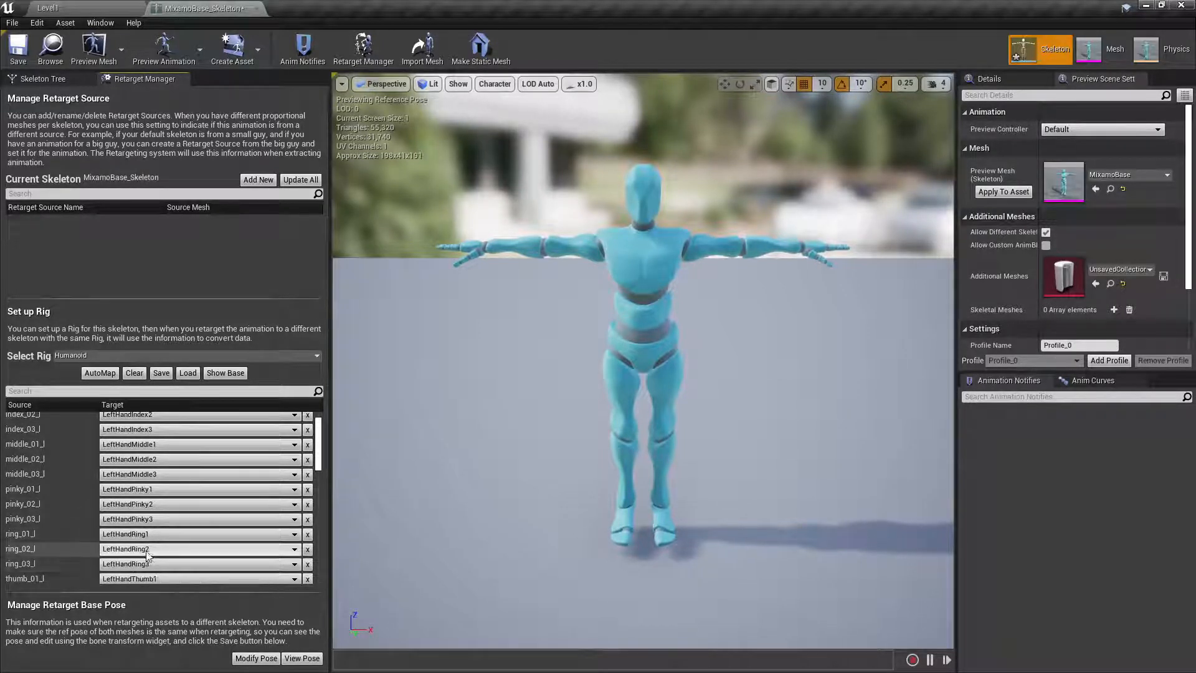
{"action": "scroll", "coordinate": [147, 552], "scroll_direction": "down", "scroll_amount": 2}
{"action": "scroll", "coordinate": [147, 553], "scroll_direction": "down", "scroll_amount": 2}
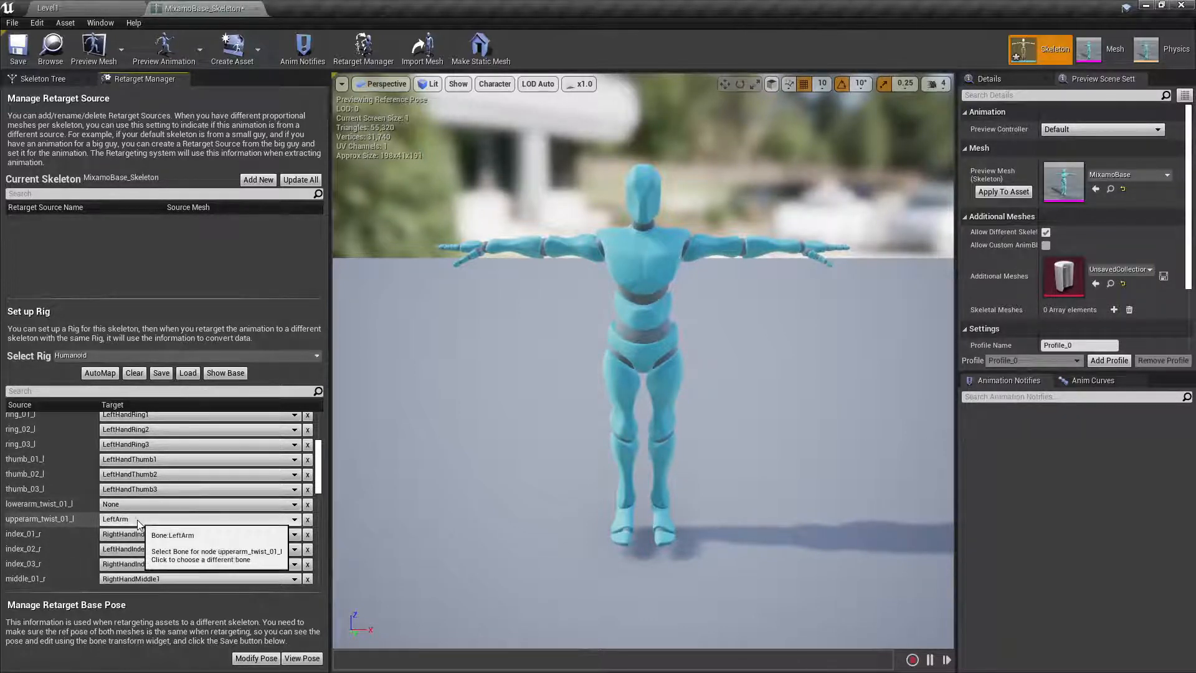
{"action": "scroll", "coordinate": [149, 534], "scroll_direction": "down", "scroll_amount": 2}
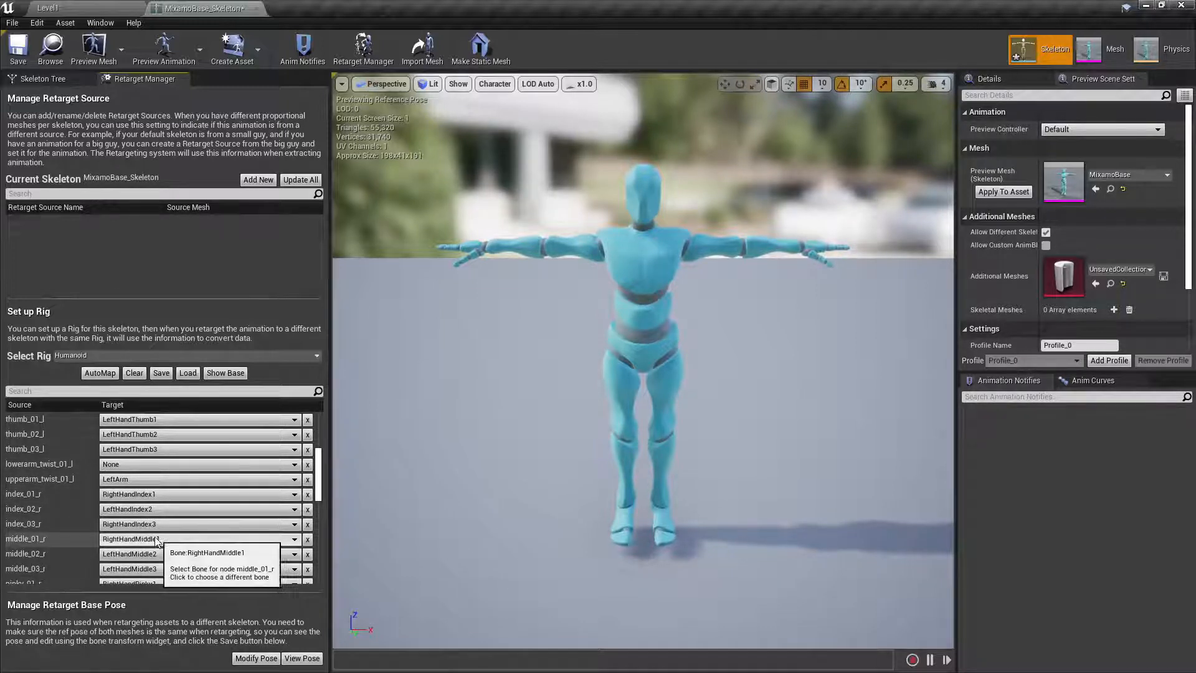
{"action": "left_click", "coordinate": [124, 514]}
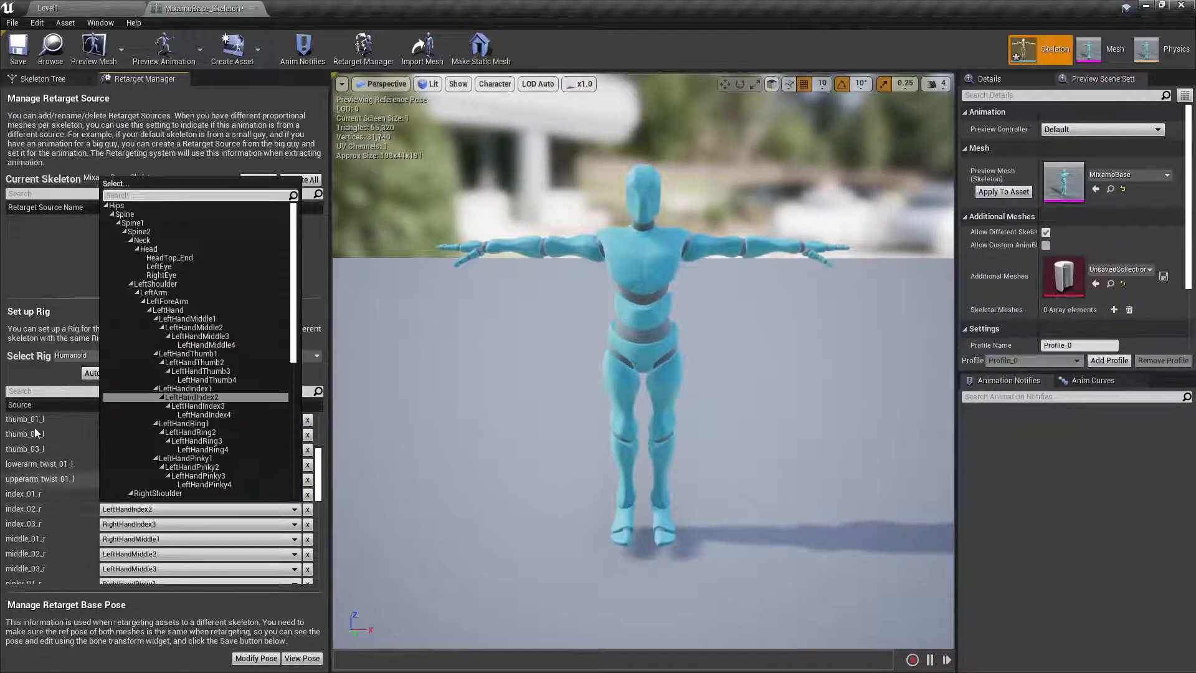
{"action": "type", "text": "righthandin"}
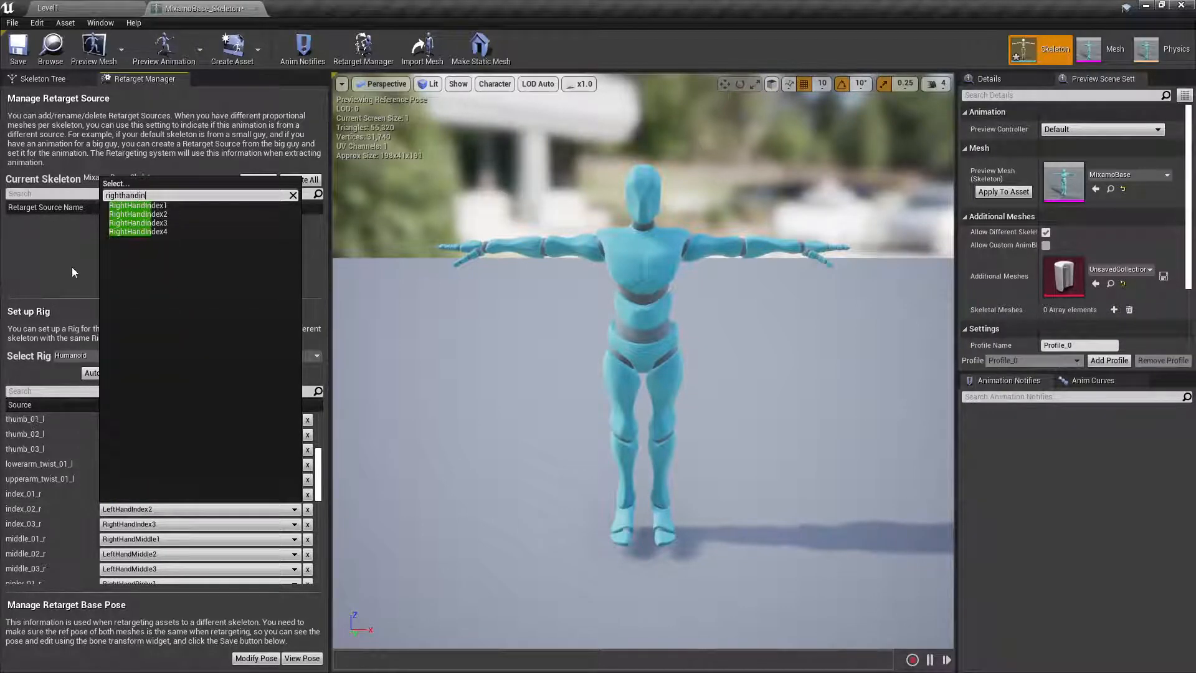
{"action": "left_click", "coordinate": [142, 214]}
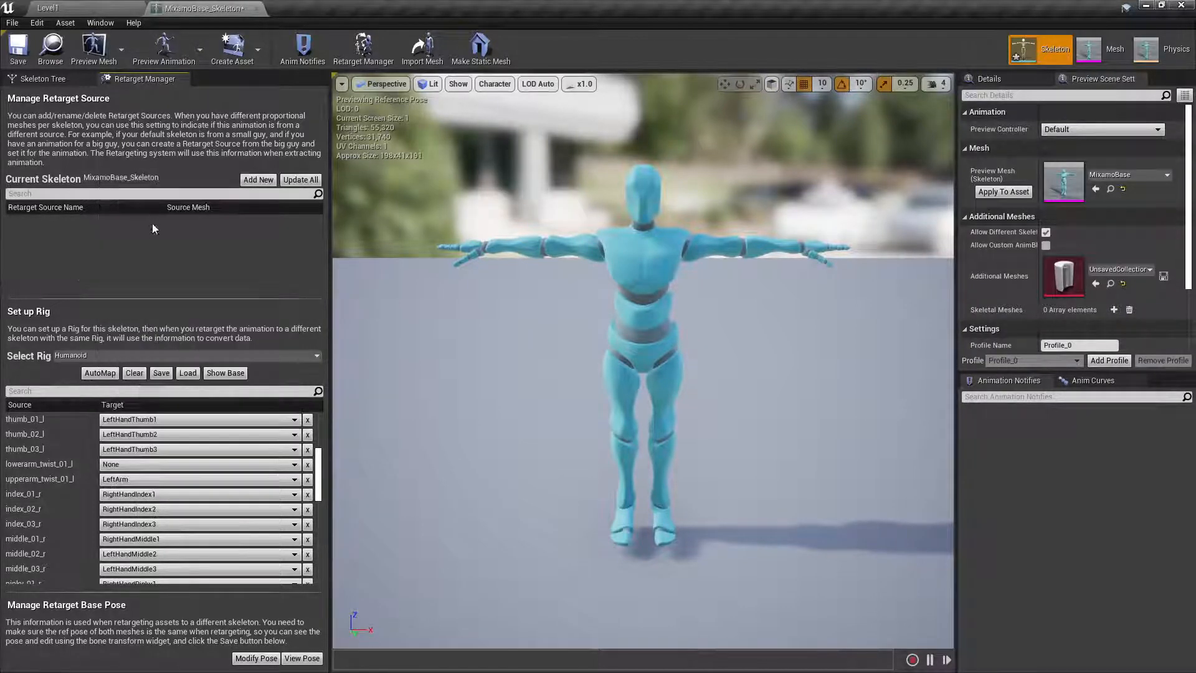
{"action": "left_click", "coordinate": [126, 554]}
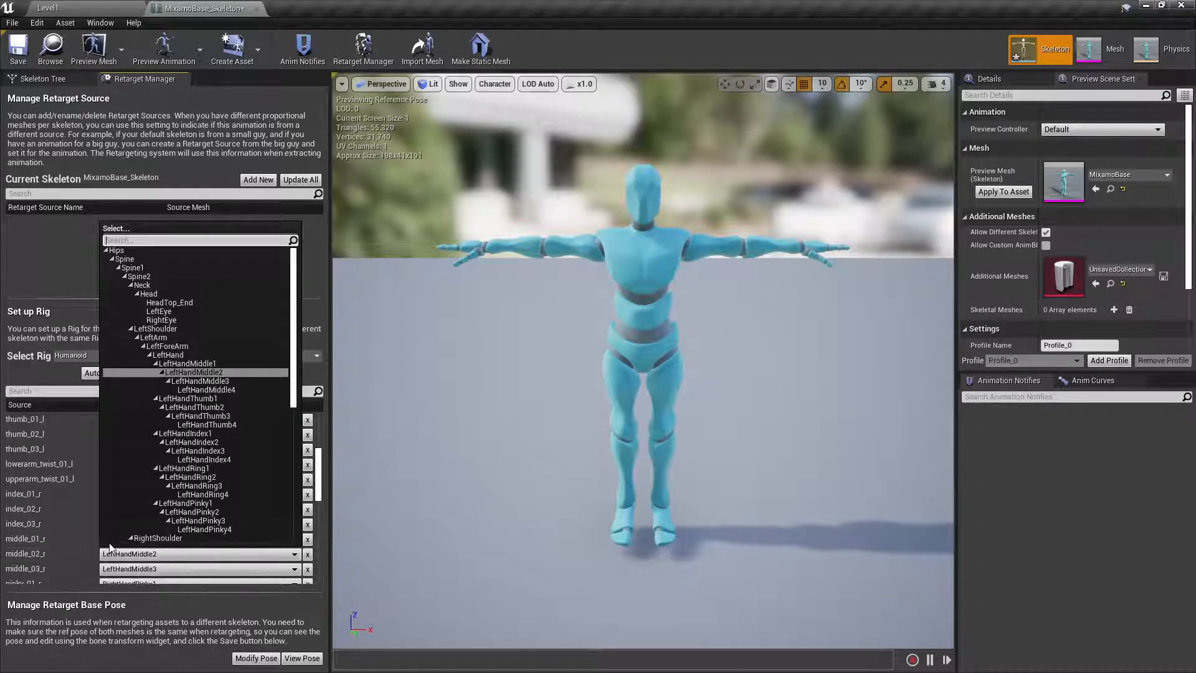
{"action": "type", "text": "right"}
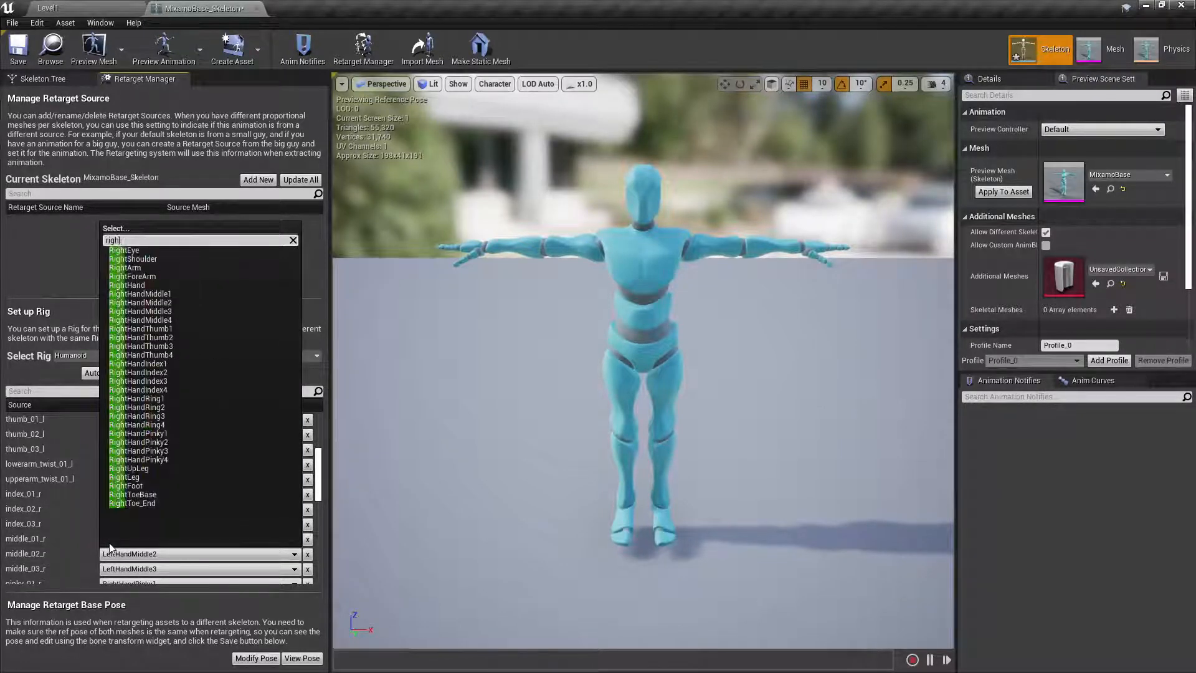
{"action": "type", "text": "ha"}
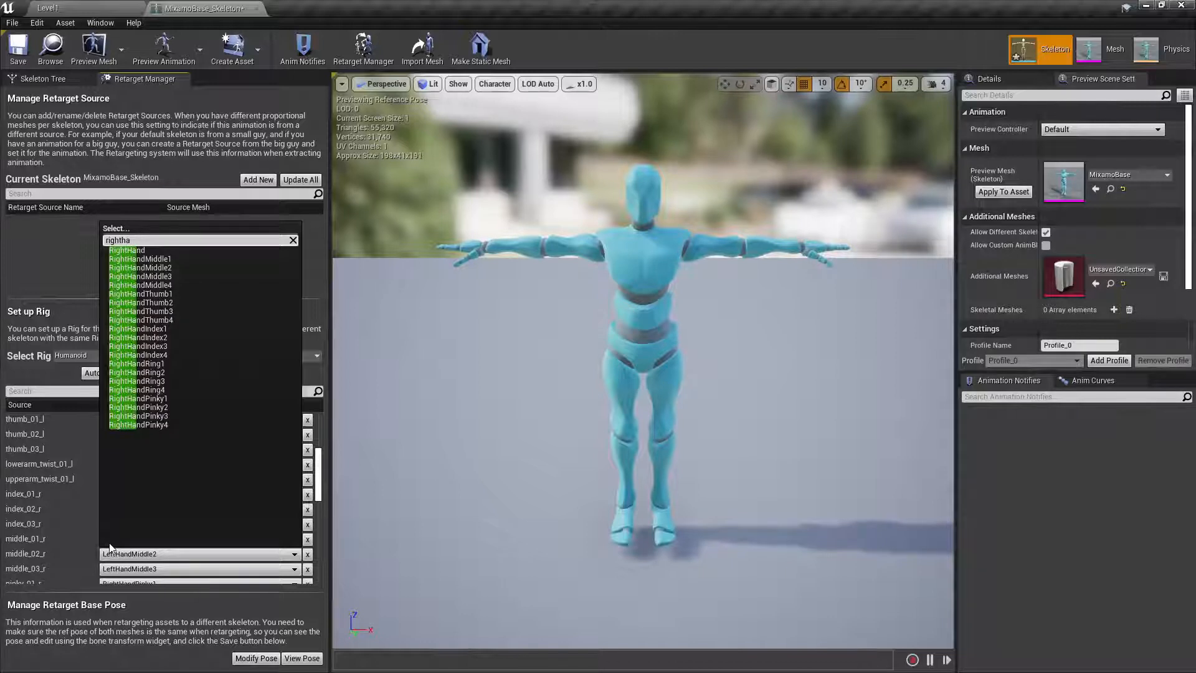
{"action": "type", "text": "n"}
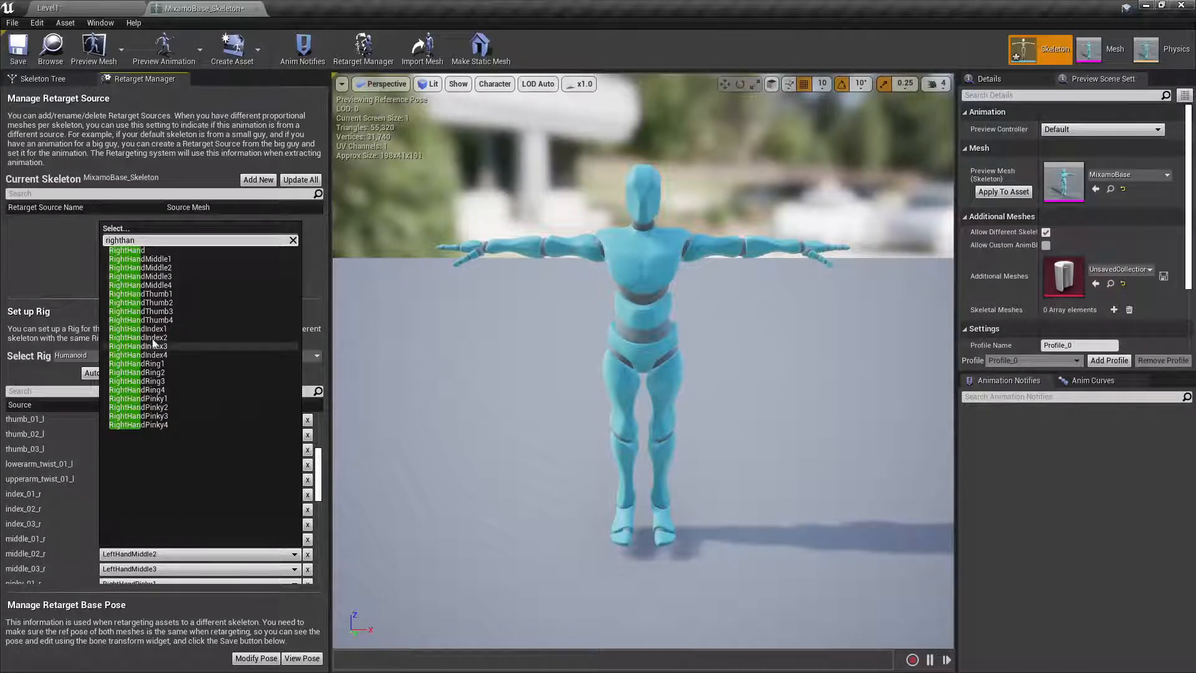
{"action": "left_click", "coordinate": [53, 539]}
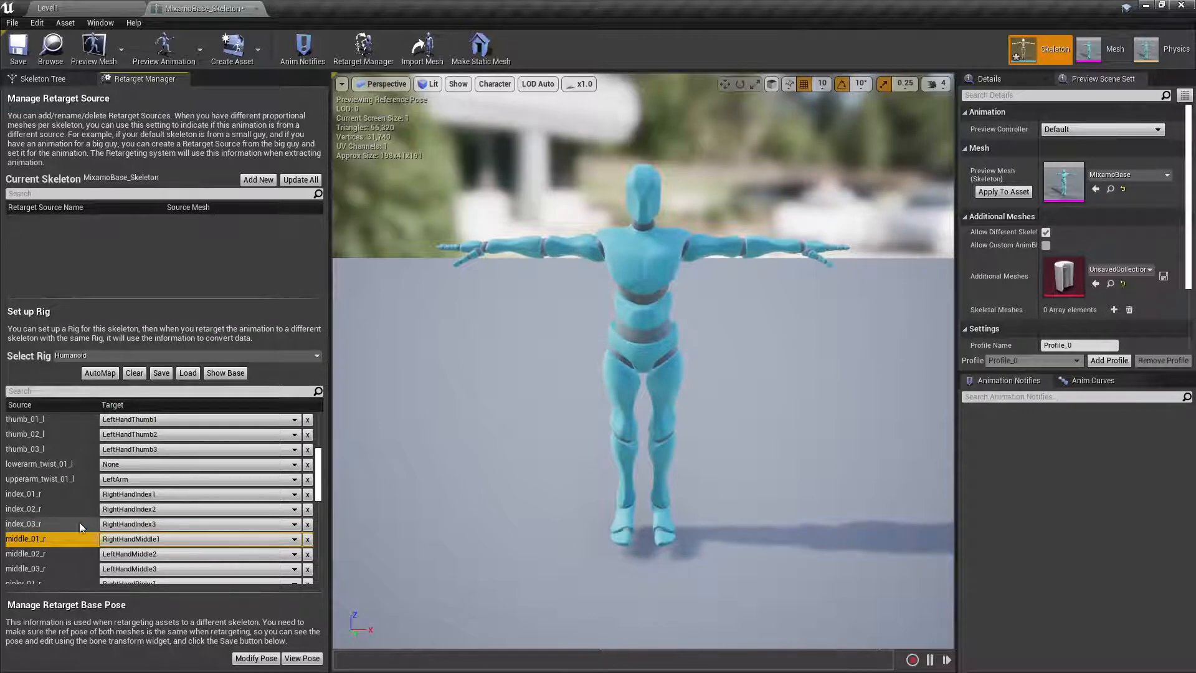
Map middle_02_r to RightHandMiddle2 and middle_03_r to RightHandMiddle3 in the Humanoid rig.
{"action": "left_click", "coordinate": [120, 539]}
{"action": "scroll", "coordinate": [179, 448], "scroll_direction": "down", "scroll_amount": 2}
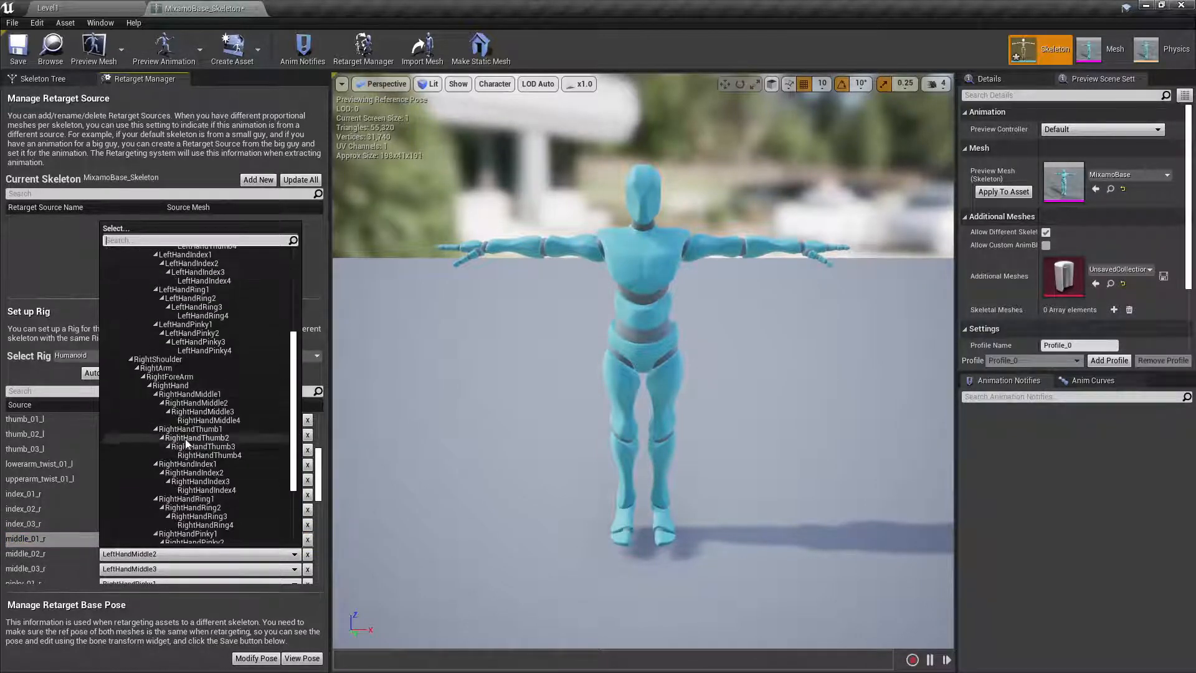
{"action": "left_click", "coordinate": [197, 404]}
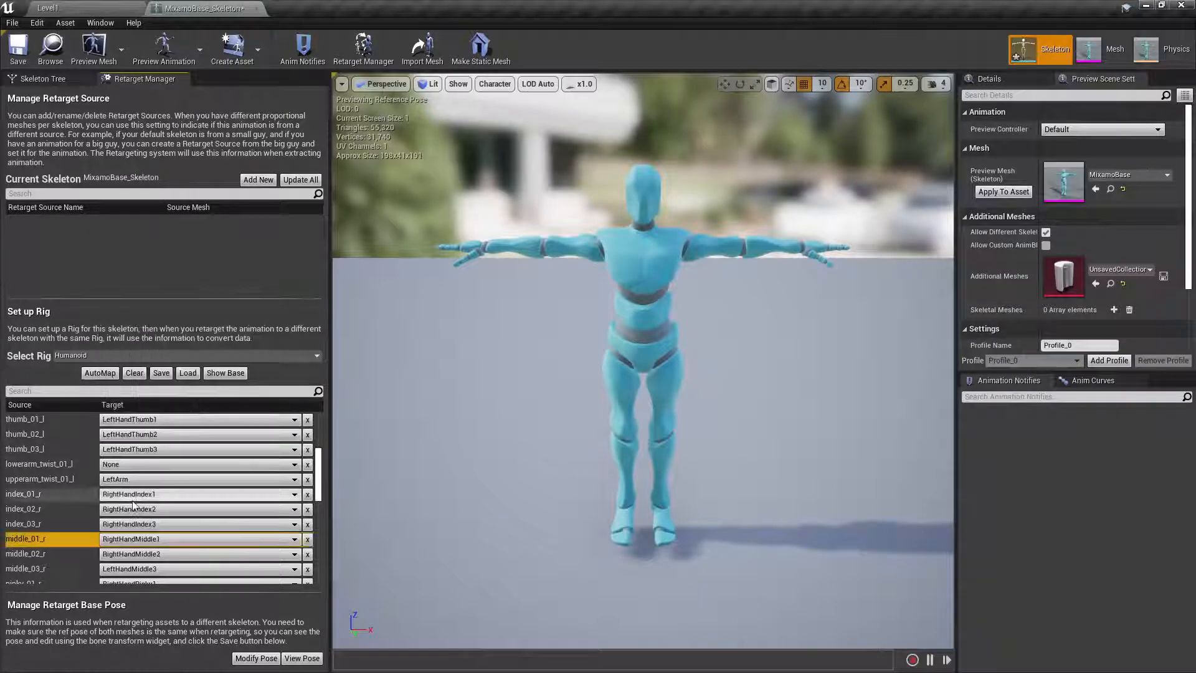
{"action": "left_click", "coordinate": [130, 569]}
{"action": "scroll", "coordinate": [192, 459], "scroll_direction": "down", "scroll_amount": 5}
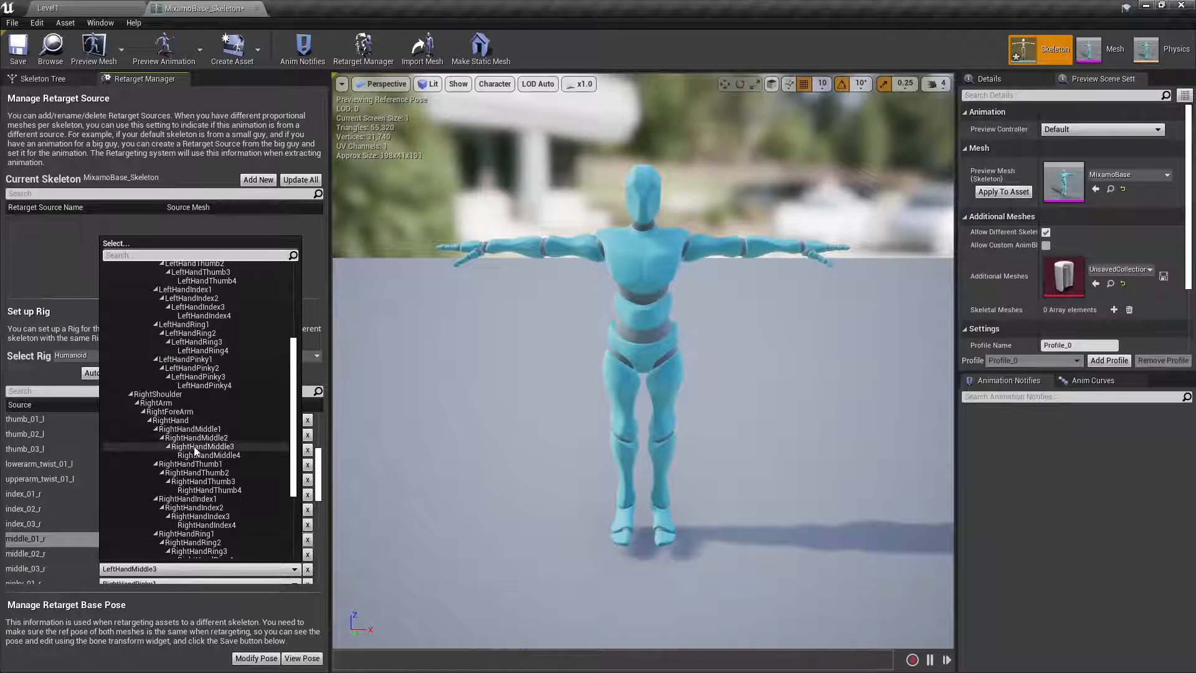
{"action": "left_click", "coordinate": [193, 445]}
Map pinky_03_r to RightHandPinky3 and ring_02_r to RightHandRing2 in the Humanoid rig.
{"action": "scroll", "coordinate": [149, 522], "scroll_direction": "down", "scroll_amount": 3}
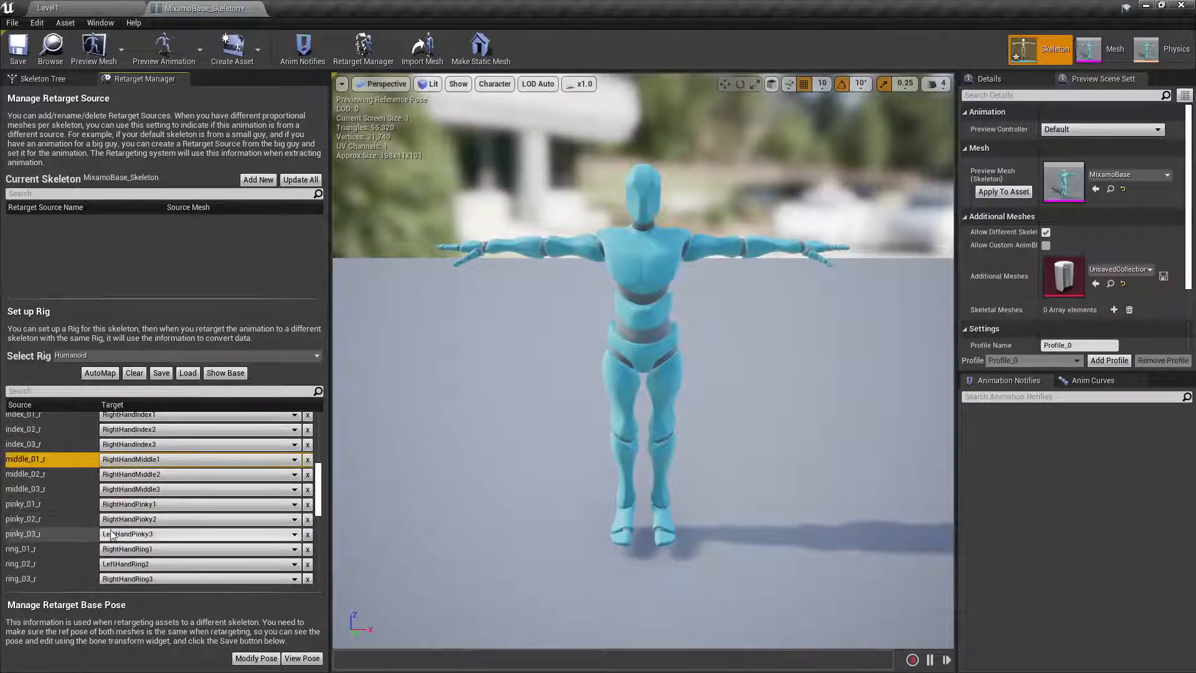
{"action": "left_click", "coordinate": [149, 533]}
{"action": "scroll", "coordinate": [198, 372], "scroll_direction": "down", "scroll_amount": 8}
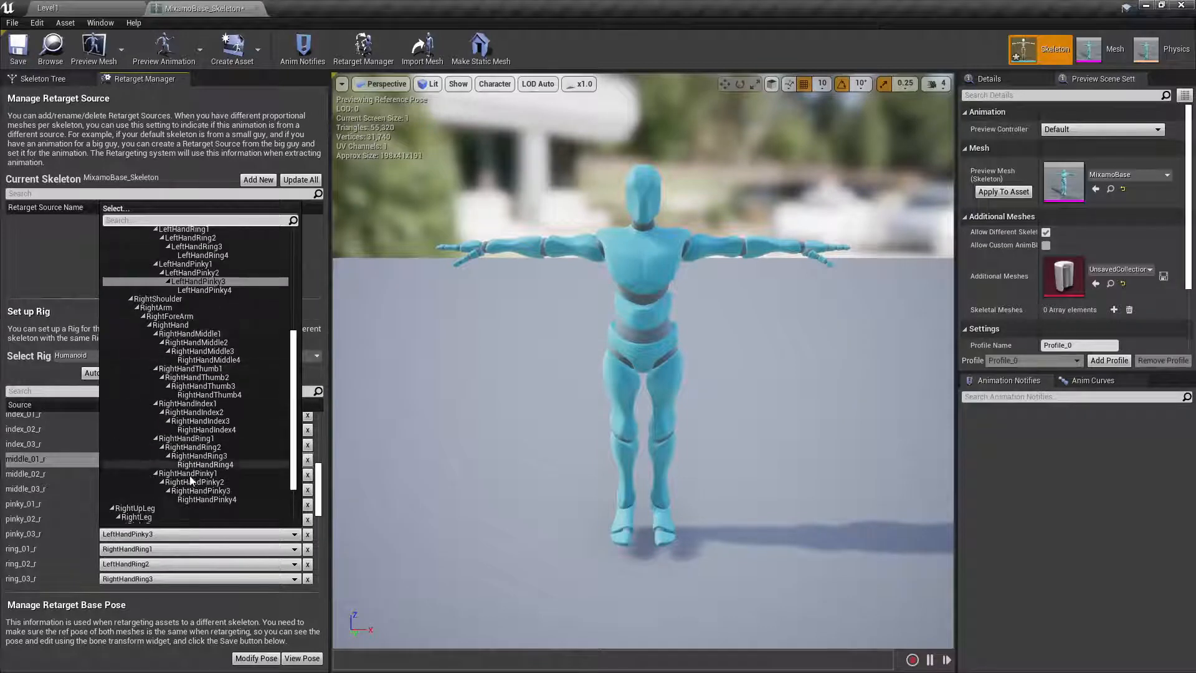
{"action": "left_click", "coordinate": [196, 490]}
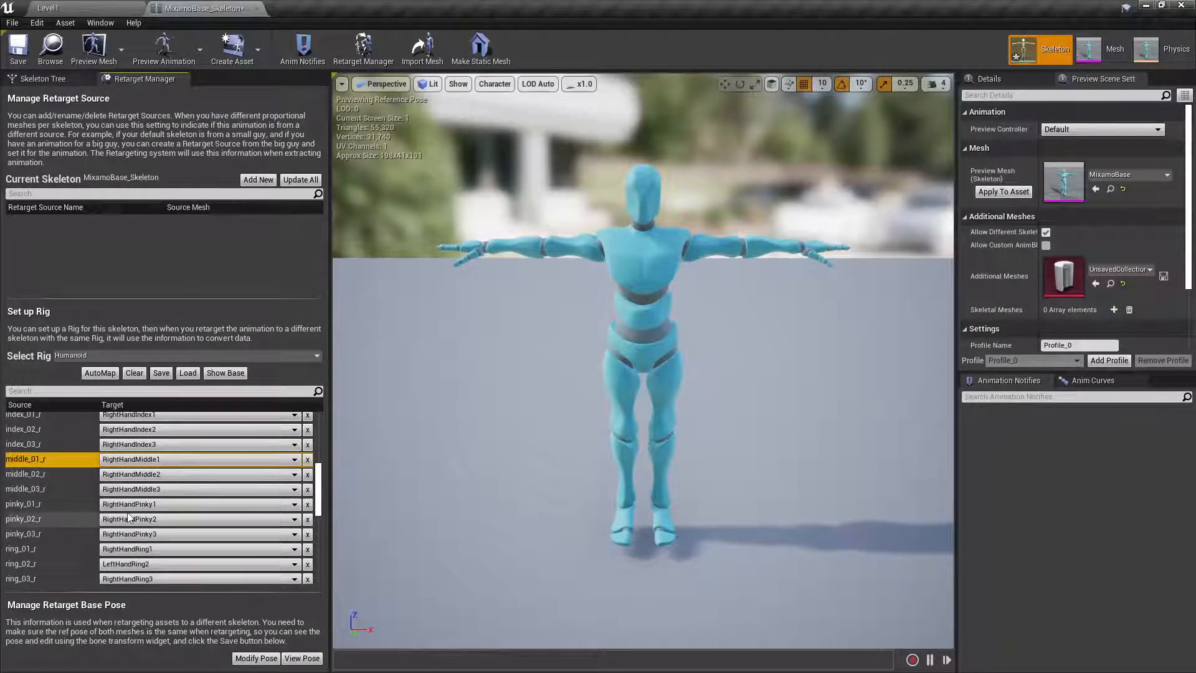
{"action": "scroll", "coordinate": [118, 533], "scroll_direction": "down", "scroll_amount": 1}
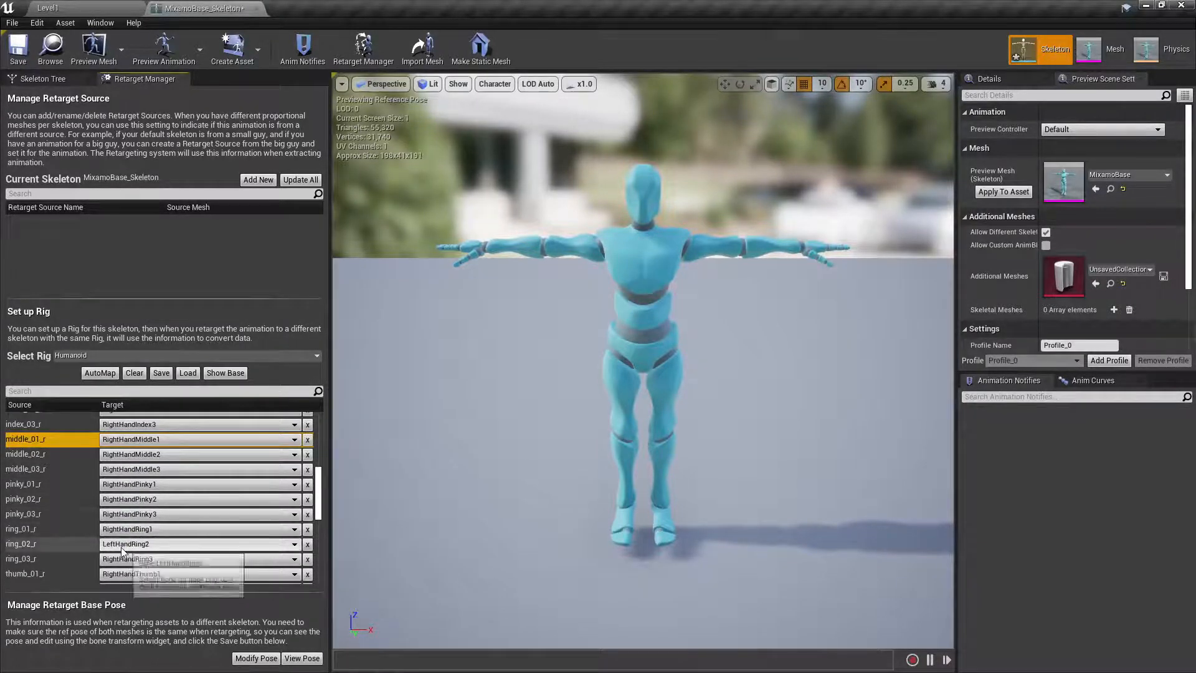
{"action": "left_click", "coordinate": [121, 545]}
{"action": "scroll", "coordinate": [187, 346], "scroll_direction": "down", "scroll_amount": 5}
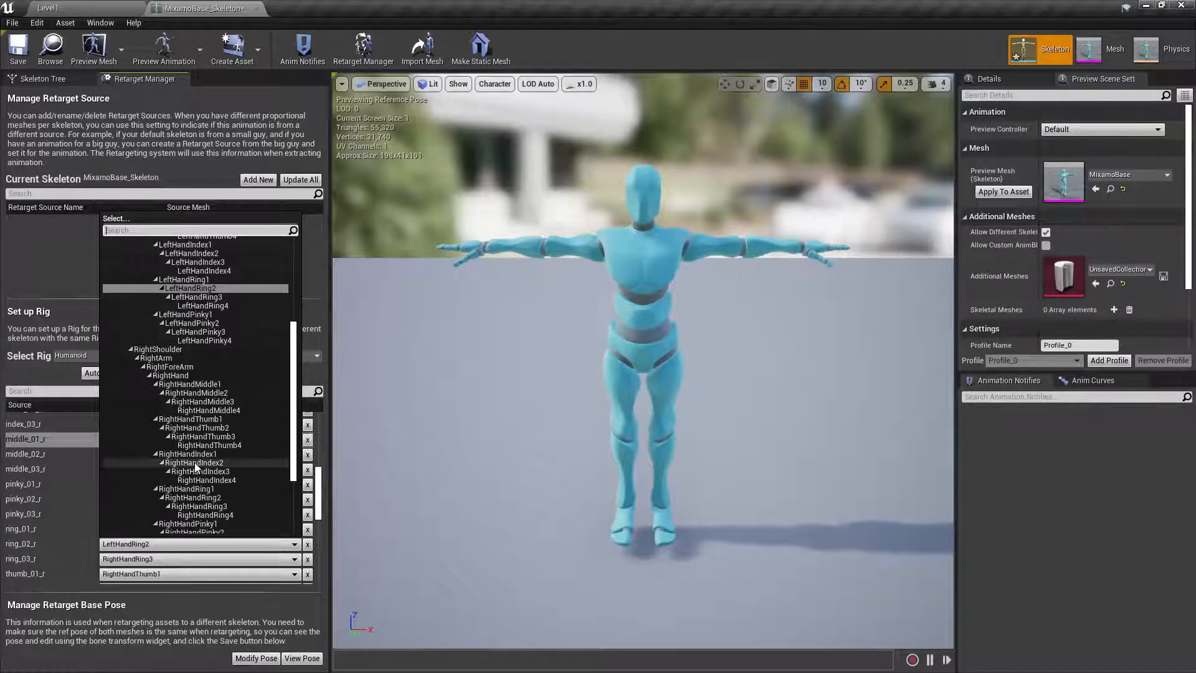
{"action": "left_click", "coordinate": [193, 497]}
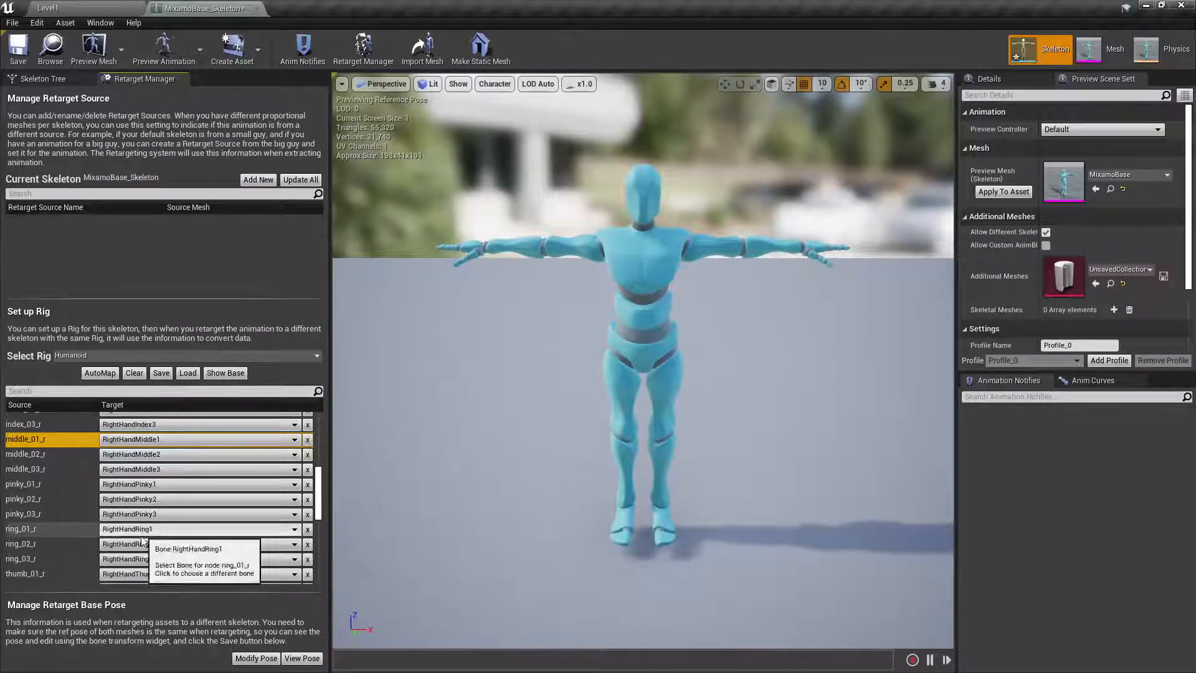
Review the right-hand finger mappings and the remaining thumb, twist, leg, ball, IK and custom bone targets.
{"action": "scroll", "coordinate": [145, 540], "scroll_direction": "down", "scroll_amount": 3}
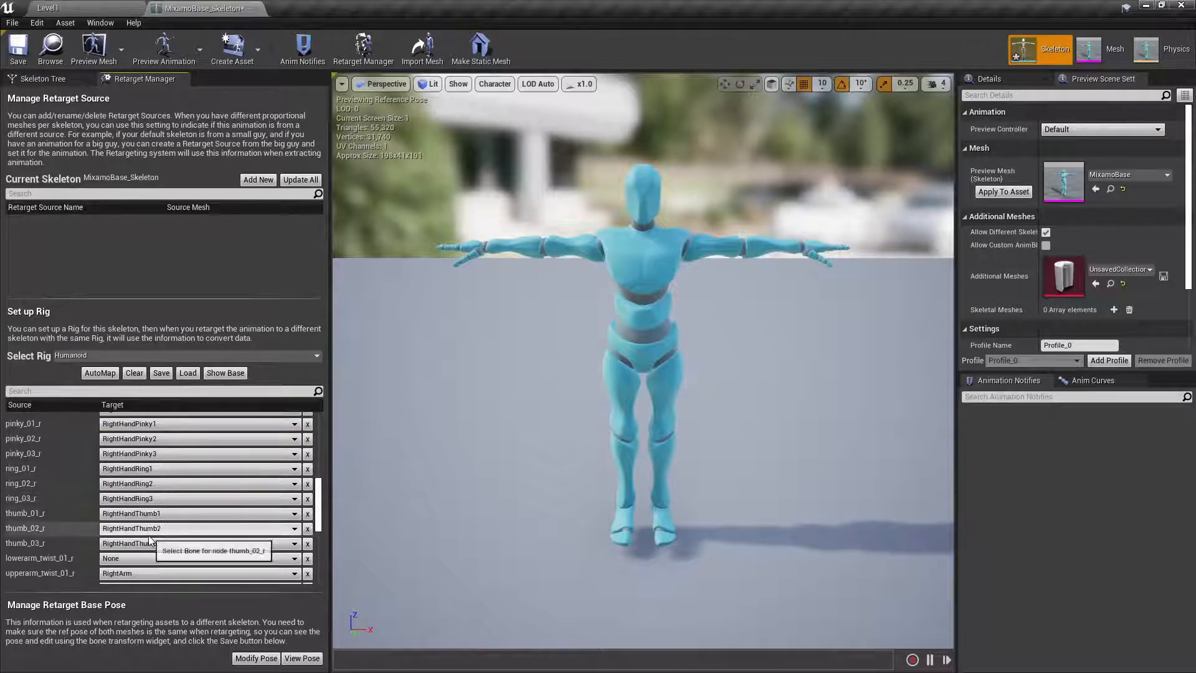
{"action": "scroll", "coordinate": [136, 519], "scroll_direction": "up", "scroll_amount": 6}
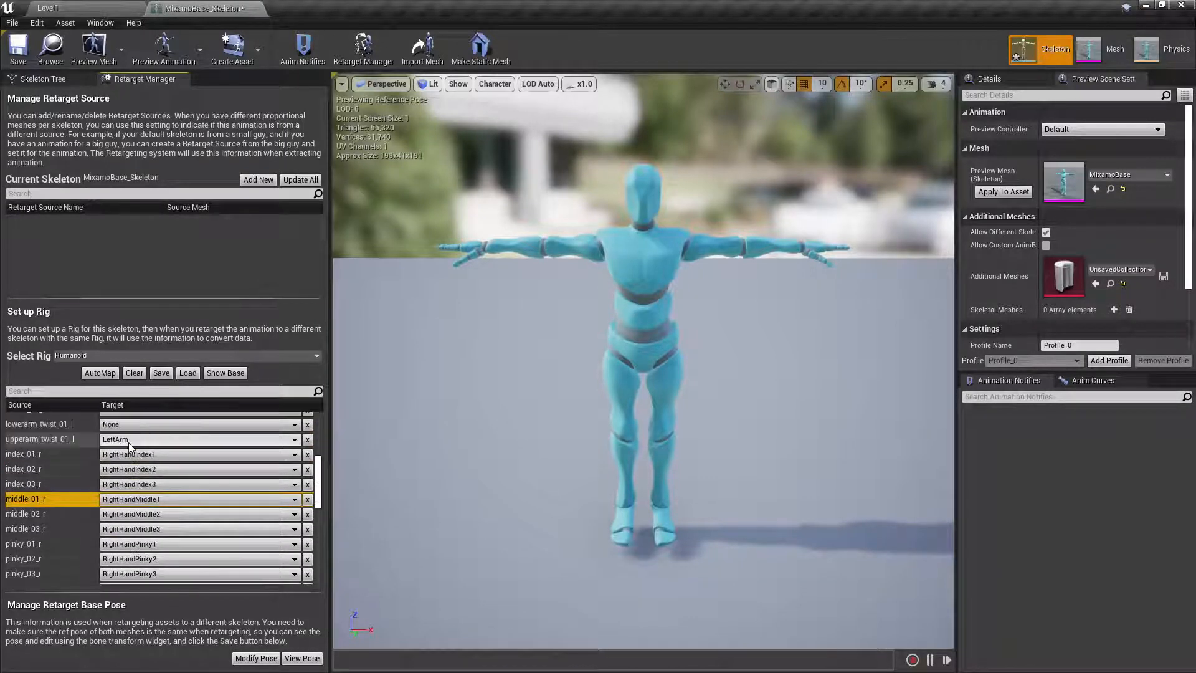
{"action": "scroll", "coordinate": [129, 443], "scroll_direction": "down", "scroll_amount": 6}
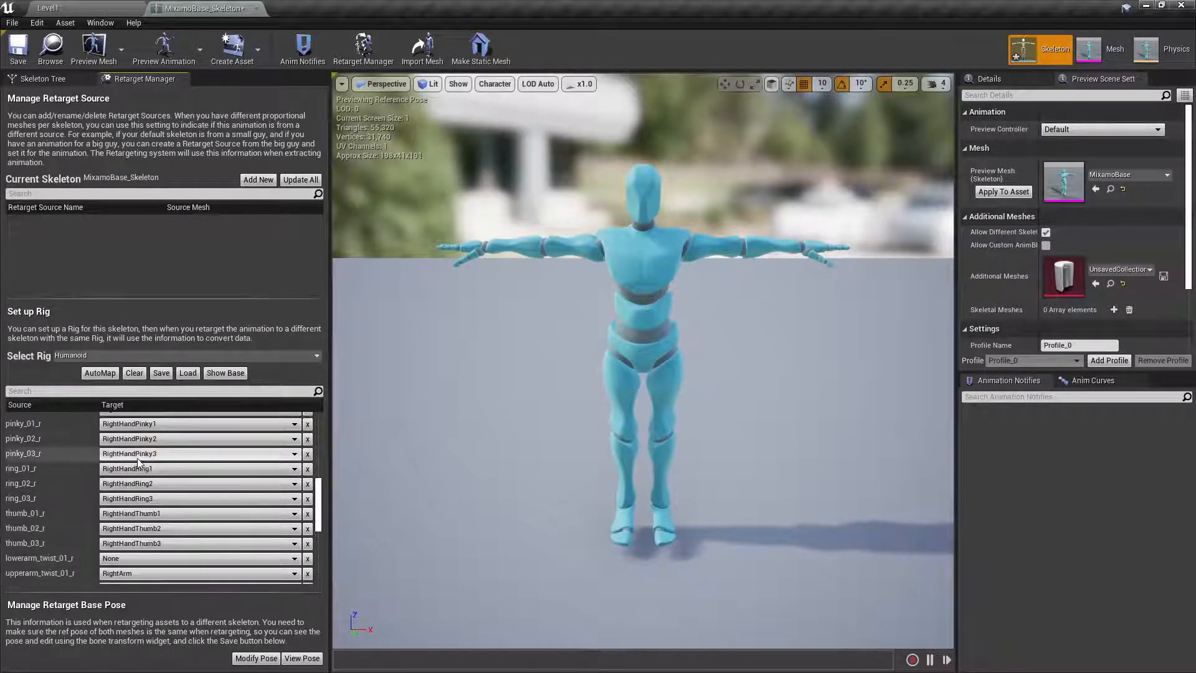
{"action": "scroll", "coordinate": [138, 461], "scroll_direction": "down", "scroll_amount": 3}
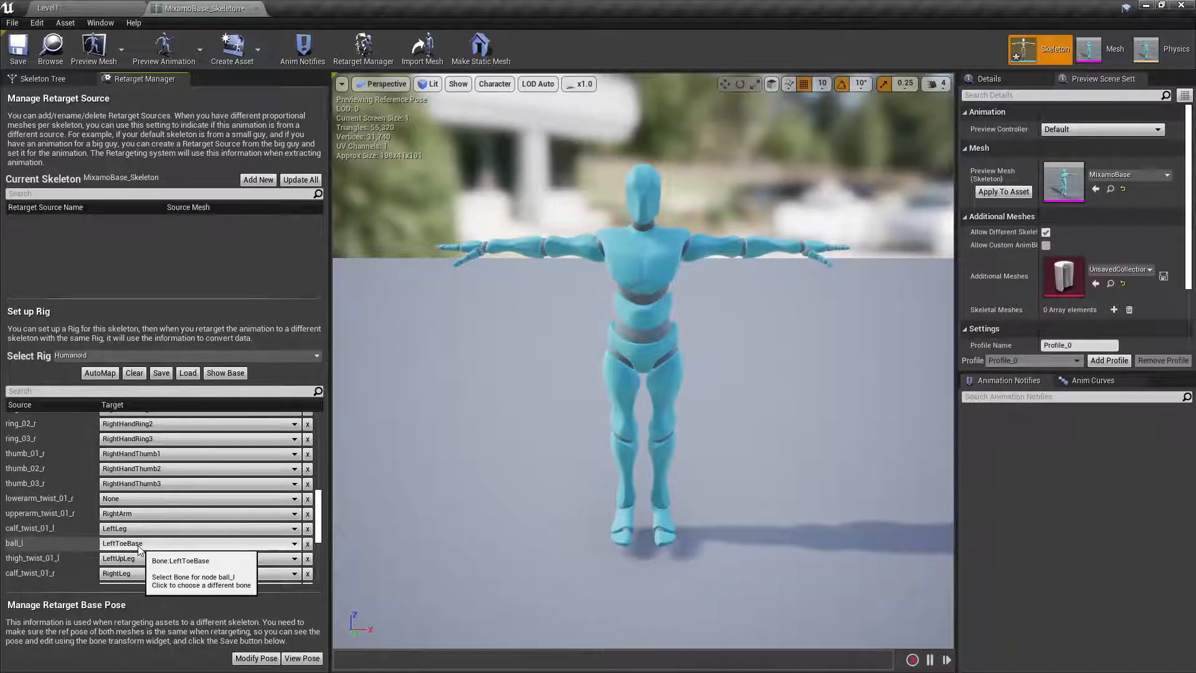
{"action": "scroll", "coordinate": [139, 547], "scroll_direction": "down", "scroll_amount": 1}
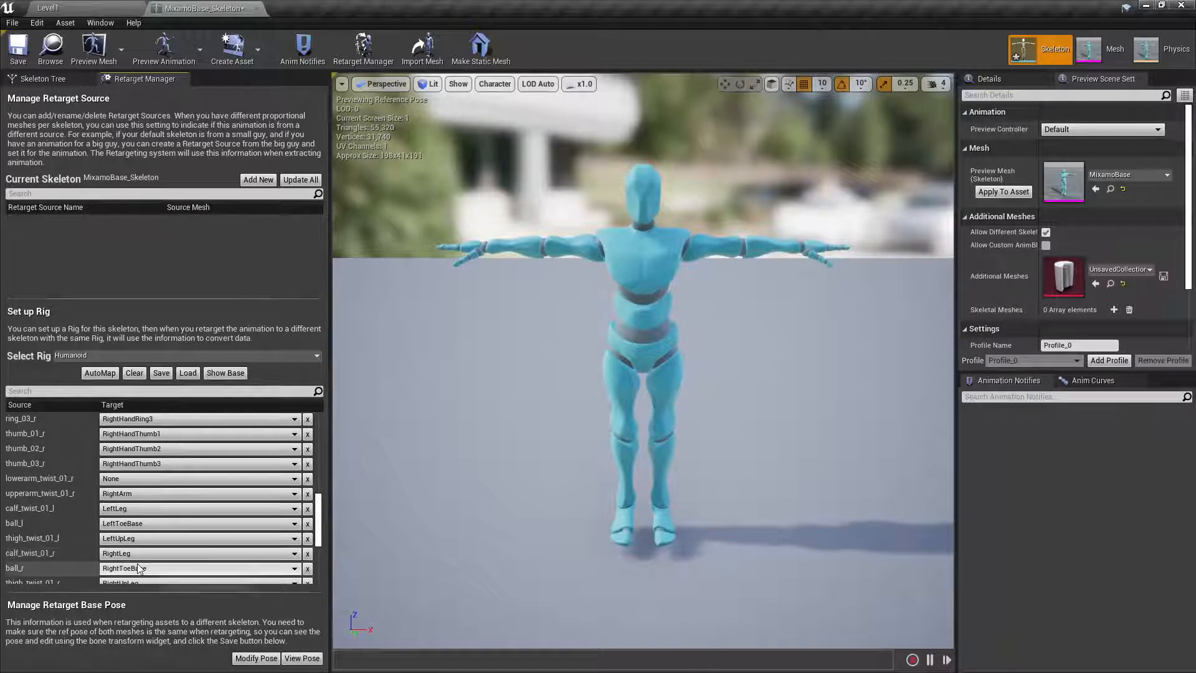
{"action": "scroll", "coordinate": [139, 567], "scroll_direction": "down", "scroll_amount": 1}
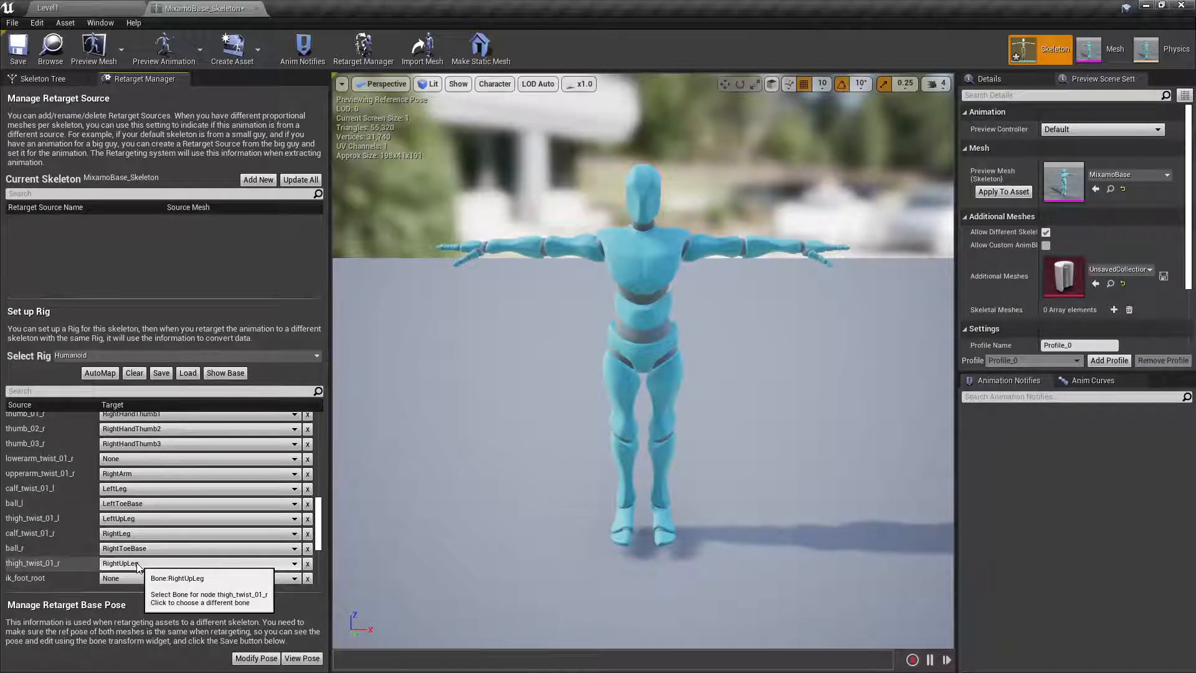
{"action": "scroll", "coordinate": [138, 564], "scroll_direction": "down", "scroll_amount": 10}
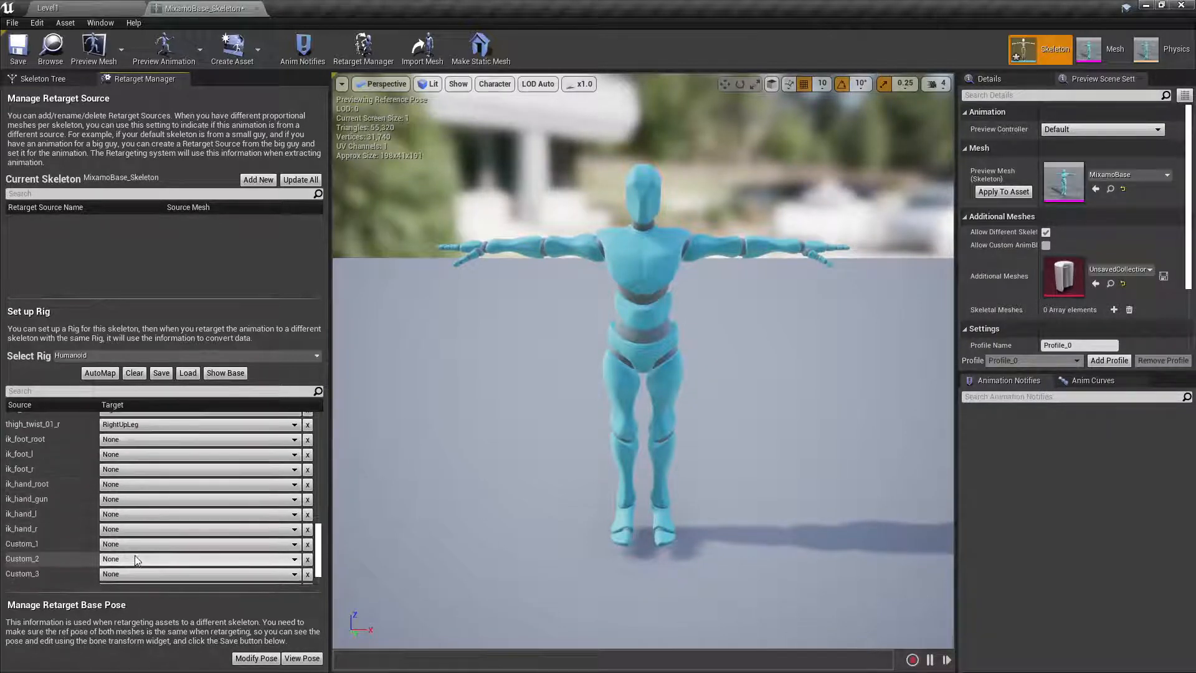
Save the bone mapping as BoneMapping in the MixamoAnimations folder, and save the MixamoBase_Skeleton asset.
{"action": "left_click", "coordinate": [160, 372]}
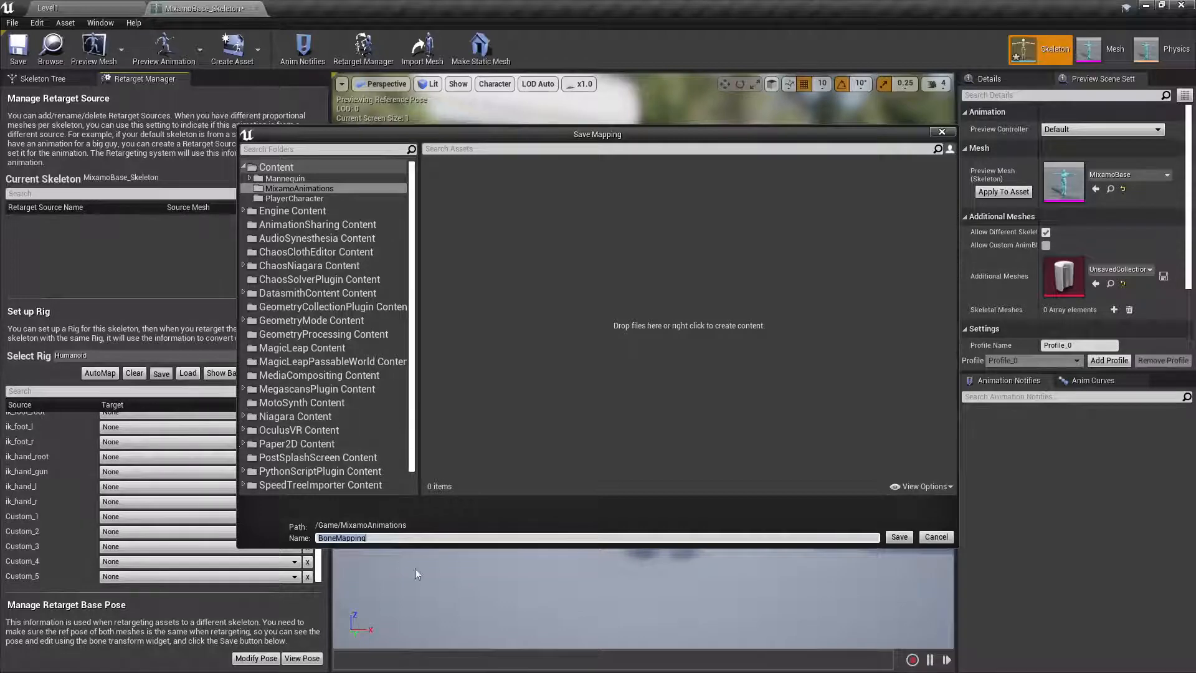
{"action": "left_click", "coordinate": [897, 537]}
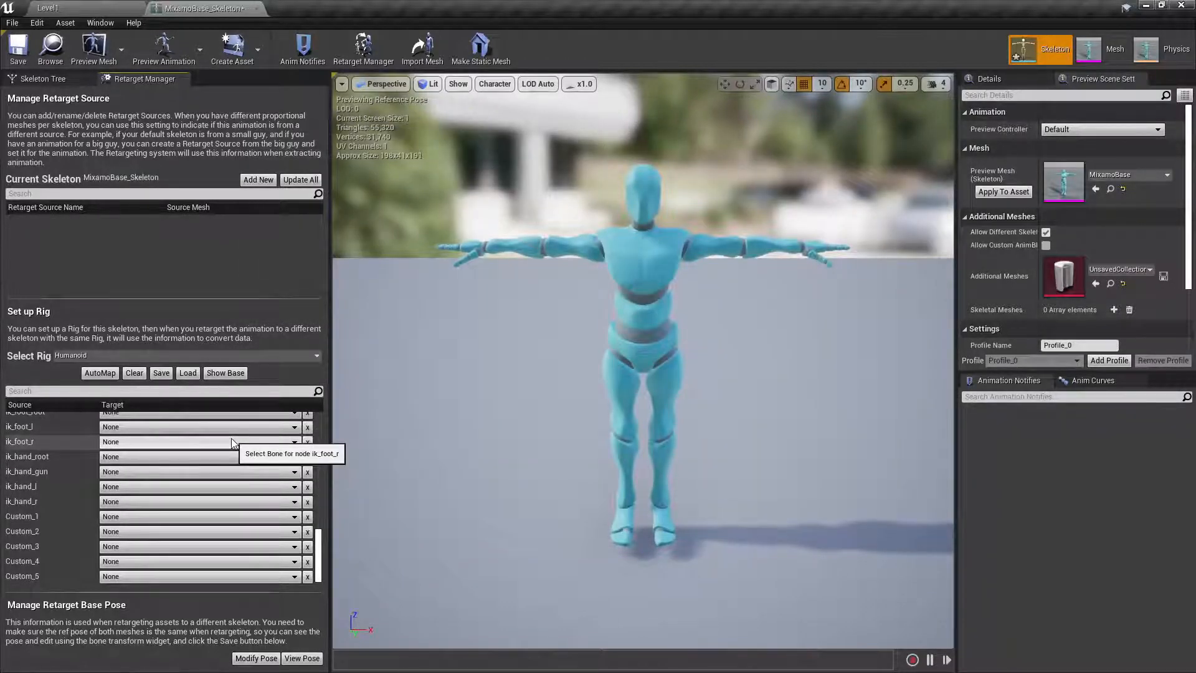
{"action": "left_click", "coordinate": [18, 47]}
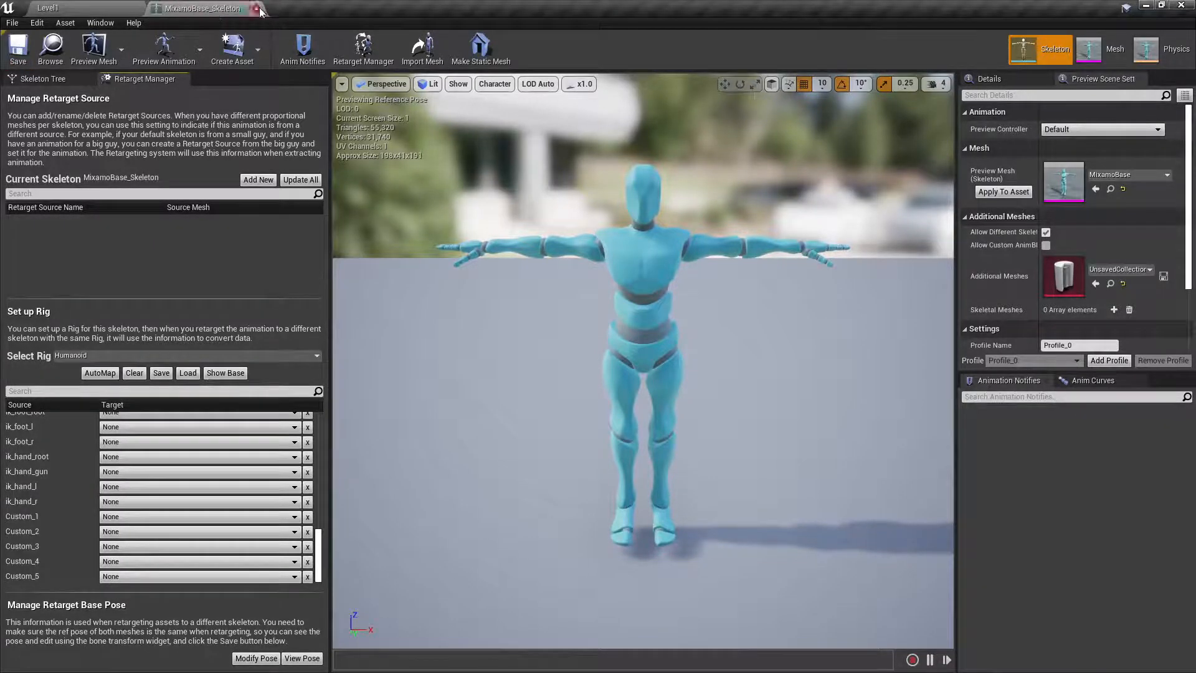
Close the MixamoBase_Skeleton editor, open UE4_Mannequin_Skeleton from Mannequin/Character/Mesh and show its bone hierarchy.
{"action": "left_click", "coordinate": [256, 8]}
{"action": "left_click", "coordinate": [216, 523]}
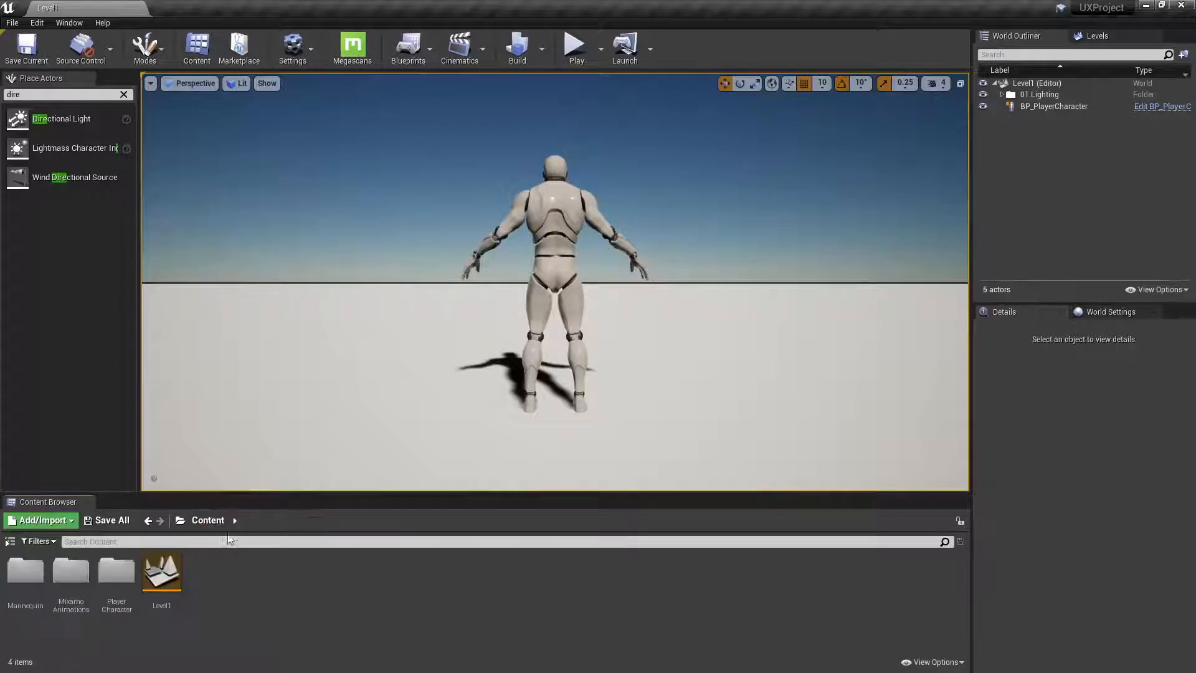
{"action": "double_click", "coordinate": [25, 572]}
{"action": "double_click", "coordinate": [21, 588]}
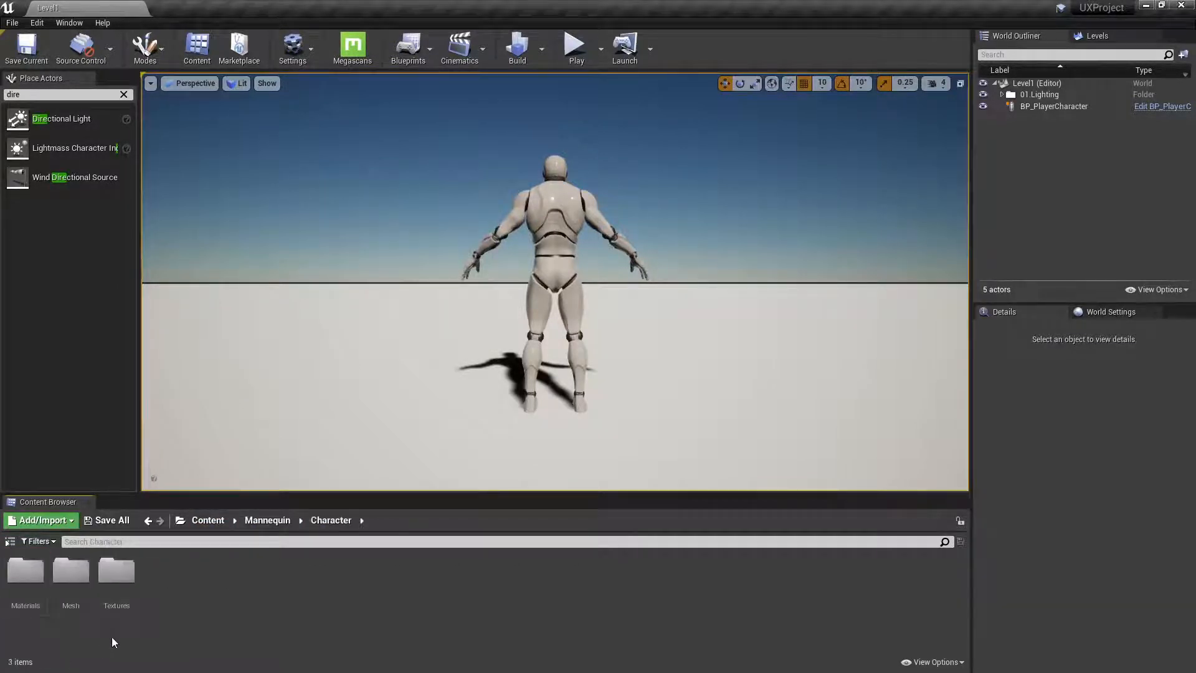
{"action": "double_click", "coordinate": [71, 568]}
{"action": "double_click", "coordinate": [202, 579]}
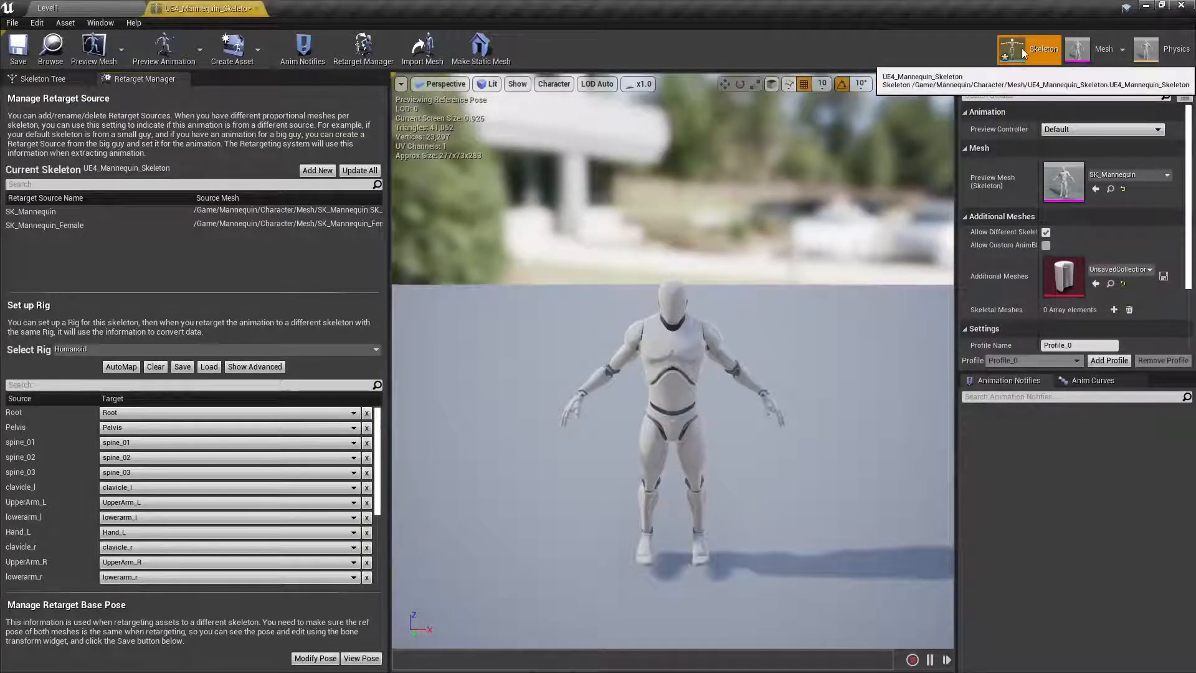
{"action": "left_click", "coordinate": [45, 79]}
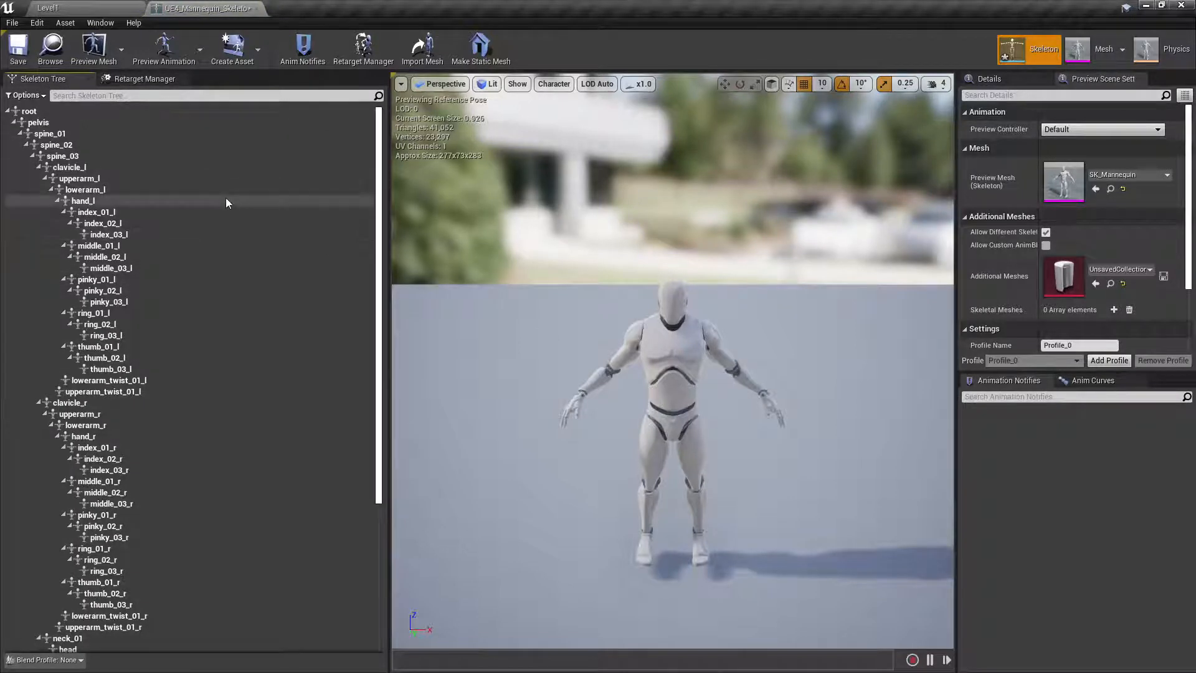
Rotate the upperarm_l and upperarm_r bones upward so both upper arms extend horizontally in a T-pose.
{"action": "left_click", "coordinate": [75, 178]}
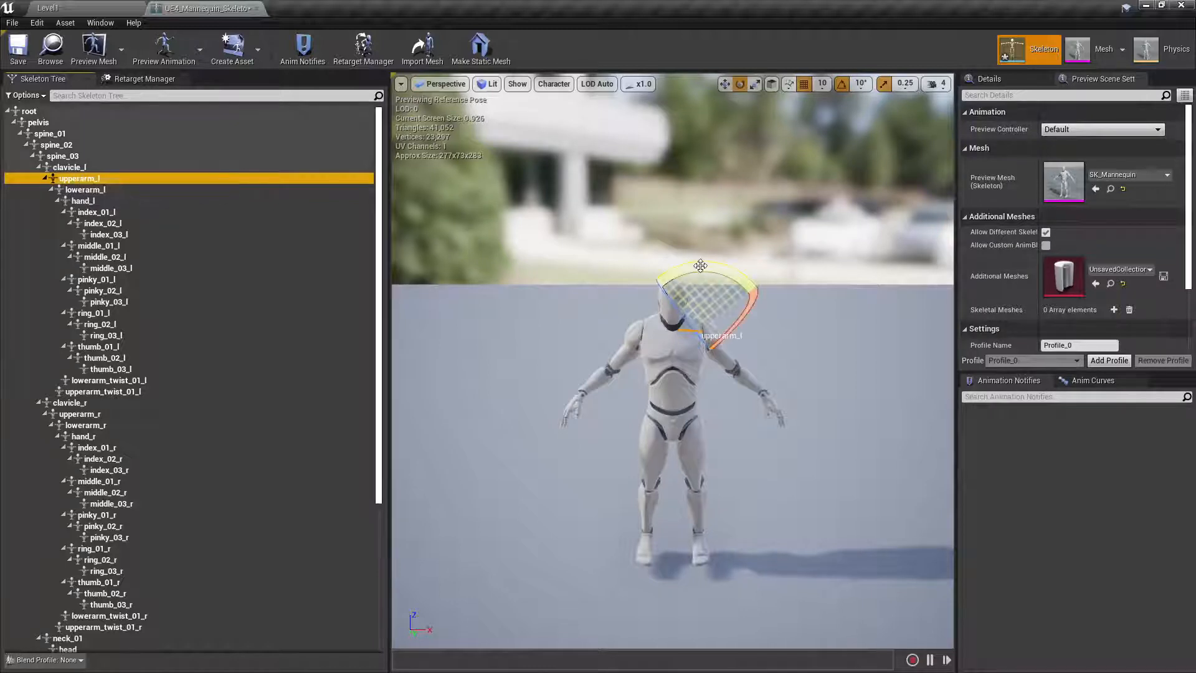
{"action": "left_click_drag", "start_coordinate": [702, 268], "coordinate": [773, 328]}
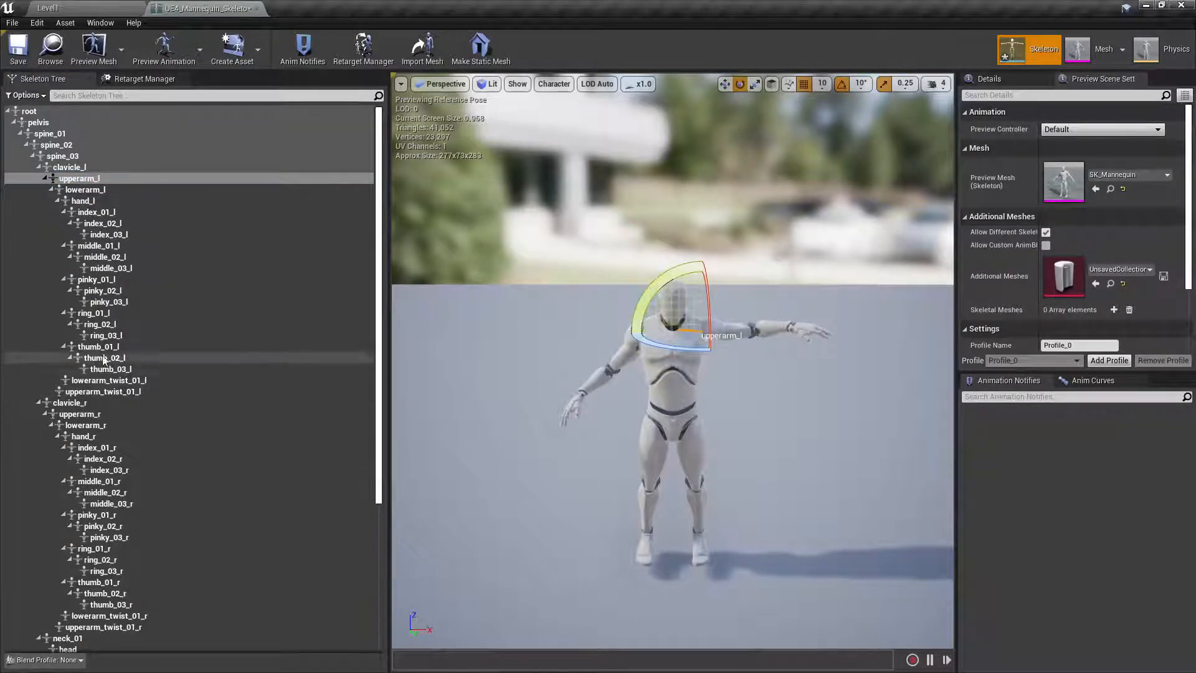
{"action": "left_click", "coordinate": [80, 414]}
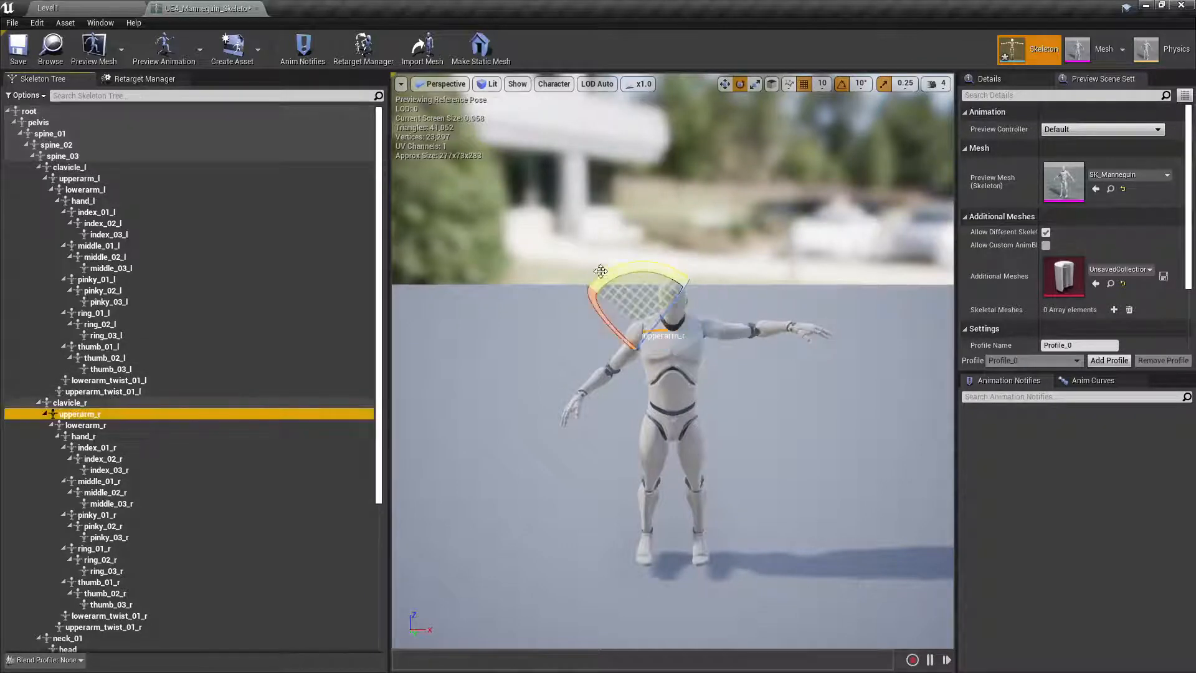
{"action": "left_click_drag", "start_coordinate": [623, 272], "coordinate": [717, 334]}
Set the rotation snap to 5° and rotate lowerarm_r to straighten the right forearm in line with its upper arm.
{"action": "right_click_drag", "start_coordinate": [595, 261], "coordinate": [561, 233]}
{"action": "key", "text": "w"}
{"action": "left_click_drag", "start_coordinate": [441, 276], "coordinate": [617, 348], "text": "alt"}
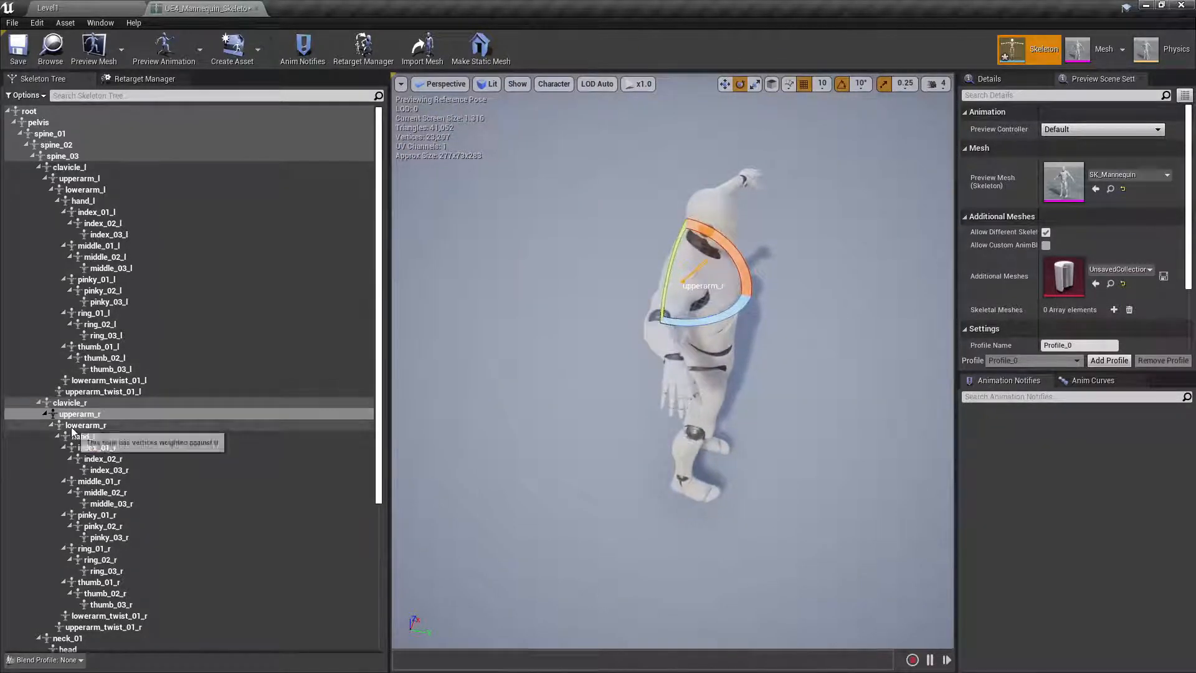
{"action": "left_click", "coordinate": [74, 426]}
{"action": "left_click", "coordinate": [860, 83]}
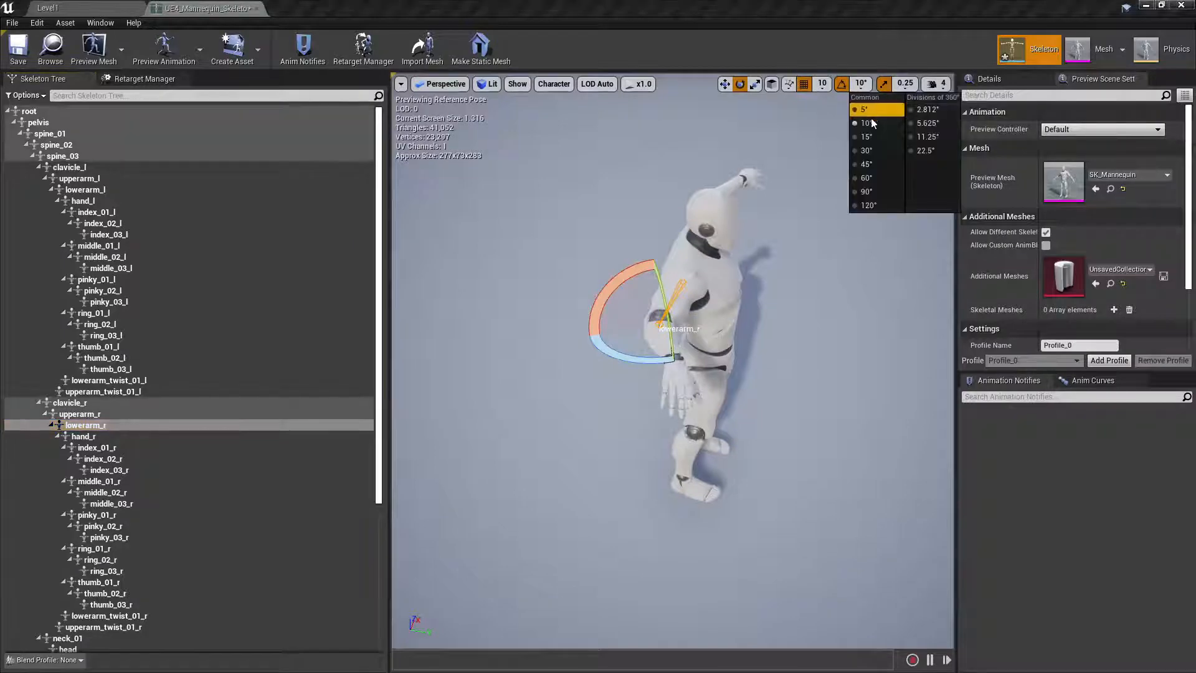
{"action": "left_click", "coordinate": [866, 118]}
{"action": "left_click_drag", "start_coordinate": [634, 341], "coordinate": [679, 272]}
{"action": "right_click_drag", "start_coordinate": [679, 272], "coordinate": [766, 355]}
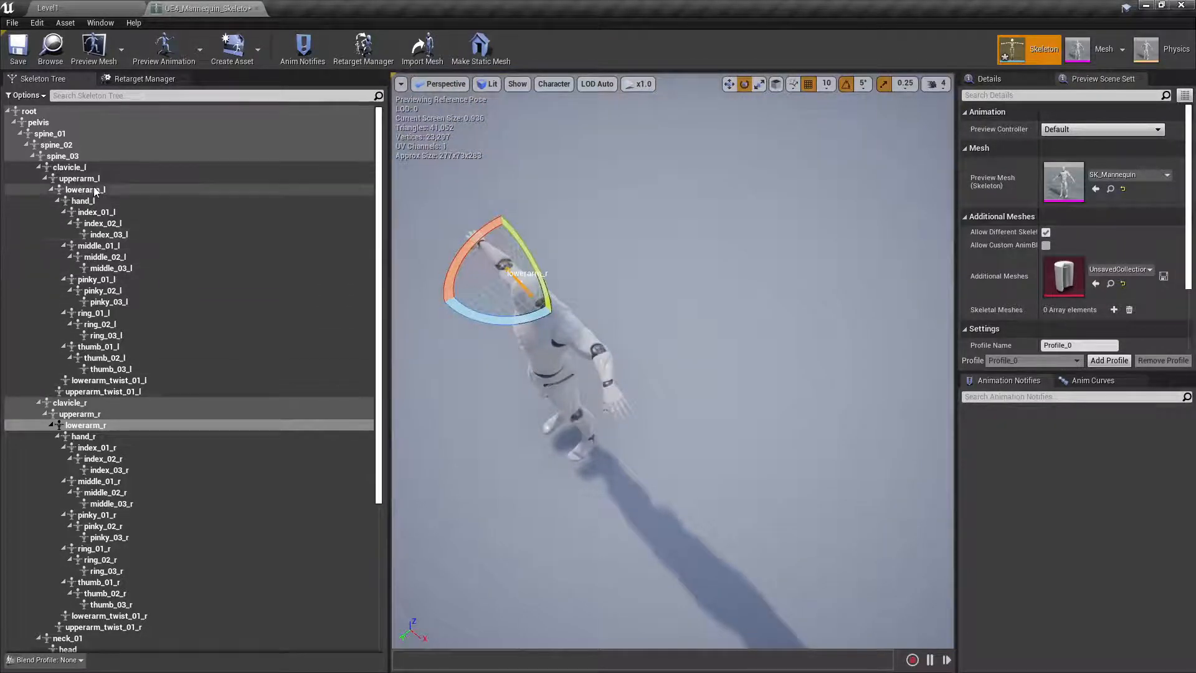
Rotate lowerarm_l to straighten the left forearm in line with its upper arm.
{"action": "left_click", "coordinate": [82, 189]}
{"action": "left_click_drag", "start_coordinate": [560, 393], "coordinate": [645, 392]}
{"action": "right_click_drag", "start_coordinate": [516, 350], "coordinate": [529, 379]}
{"action": "left_click", "coordinate": [71, 200]}
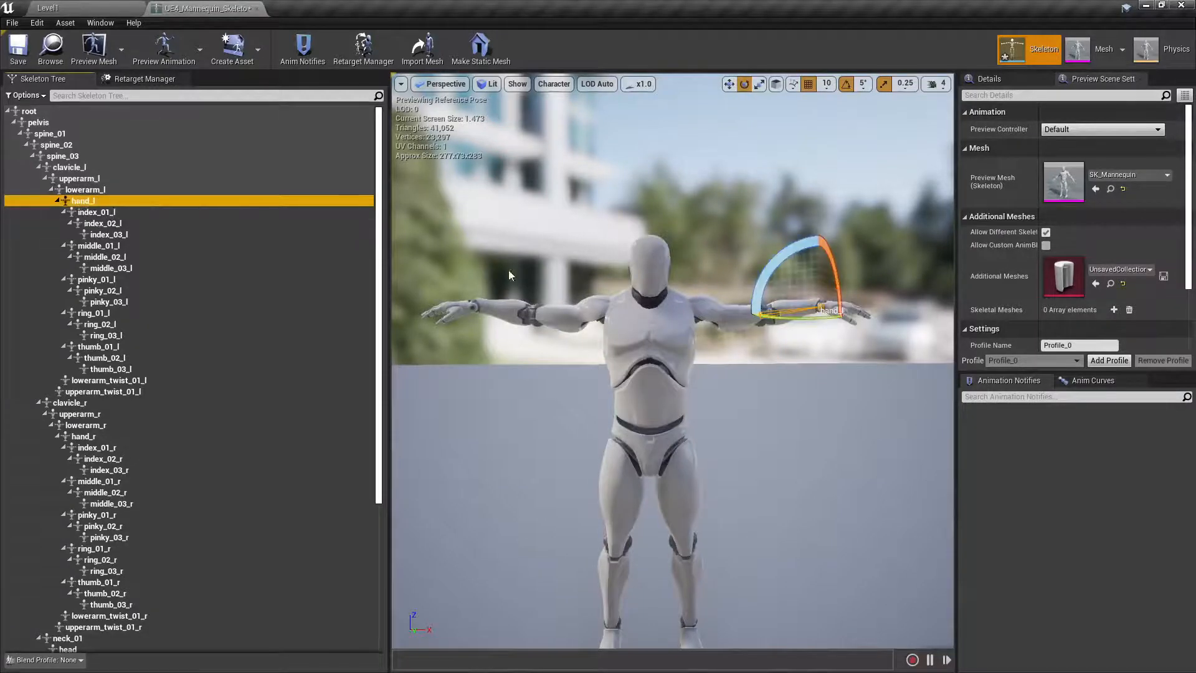
{"action": "left_click_drag", "start_coordinate": [778, 261], "coordinate": [784, 250]}
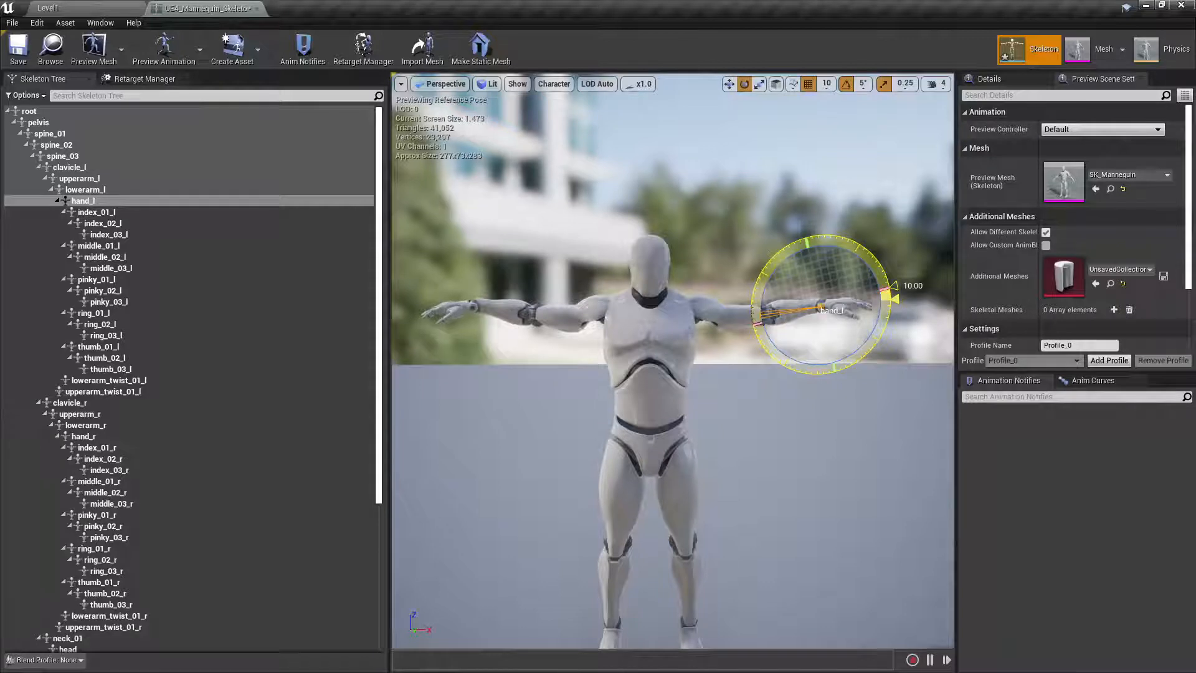
{"action": "left_click_drag", "start_coordinate": [785, 251], "coordinate": [785, 250]}
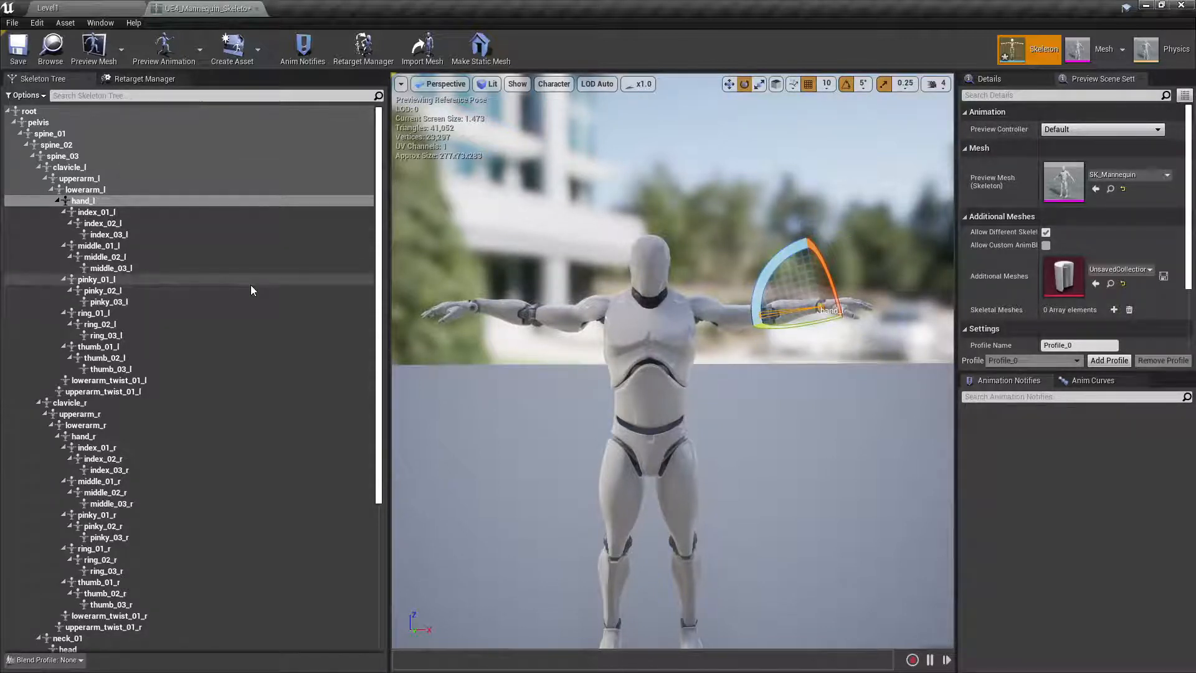
{"action": "key", "text": "ctrl+z"}
Rotate lowerarm_l and lowerarm_r slightly downward so both forearms are level with the upper arms.
{"action": "left_click", "coordinate": [87, 190]}
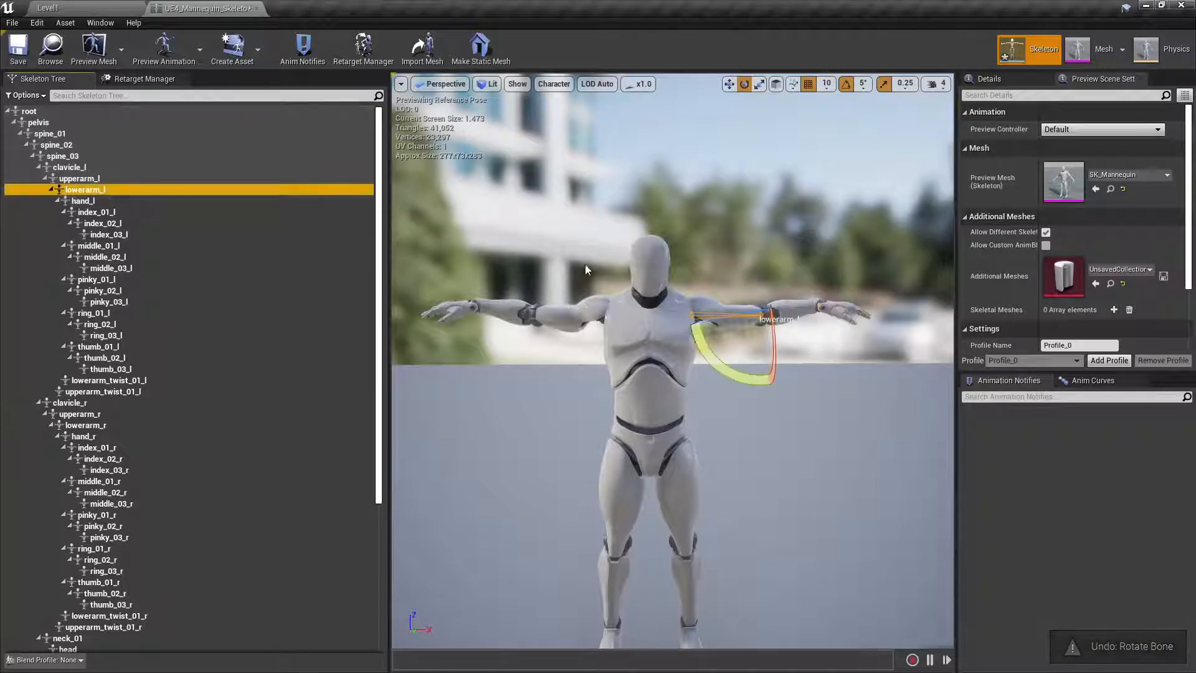
{"action": "left_click_drag", "start_coordinate": [718, 362], "coordinate": [826, 318]}
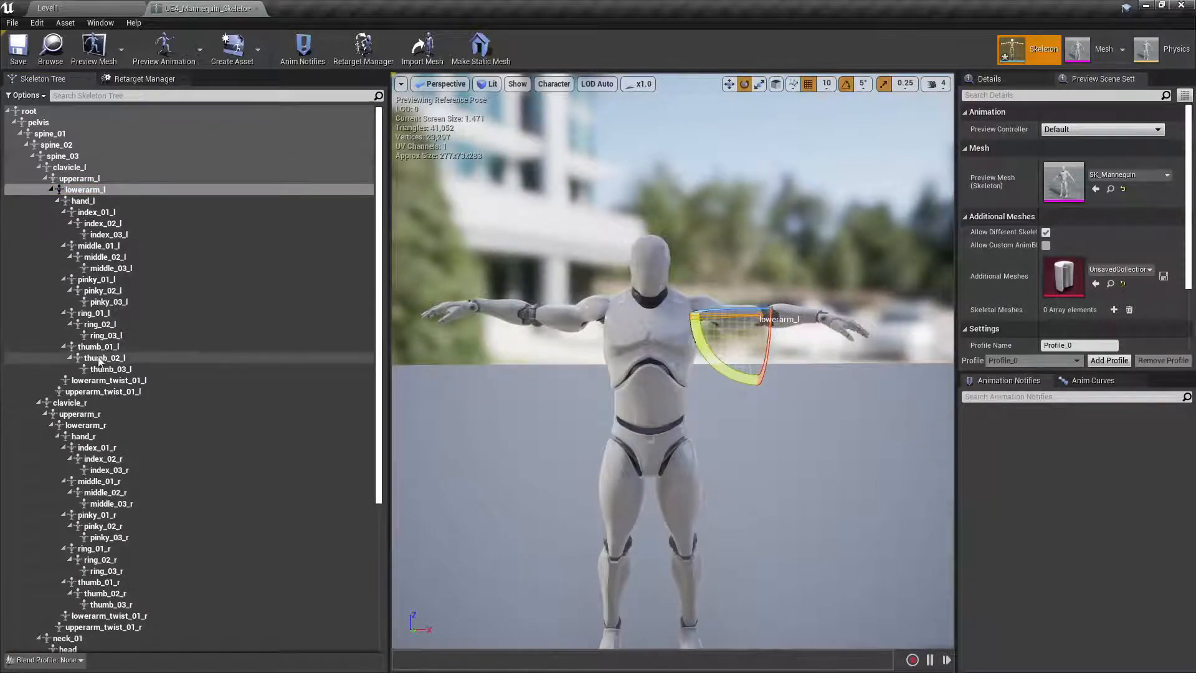
{"action": "left_click", "coordinate": [93, 426]}
{"action": "left_click_drag", "start_coordinate": [558, 371], "coordinate": [408, 329]}
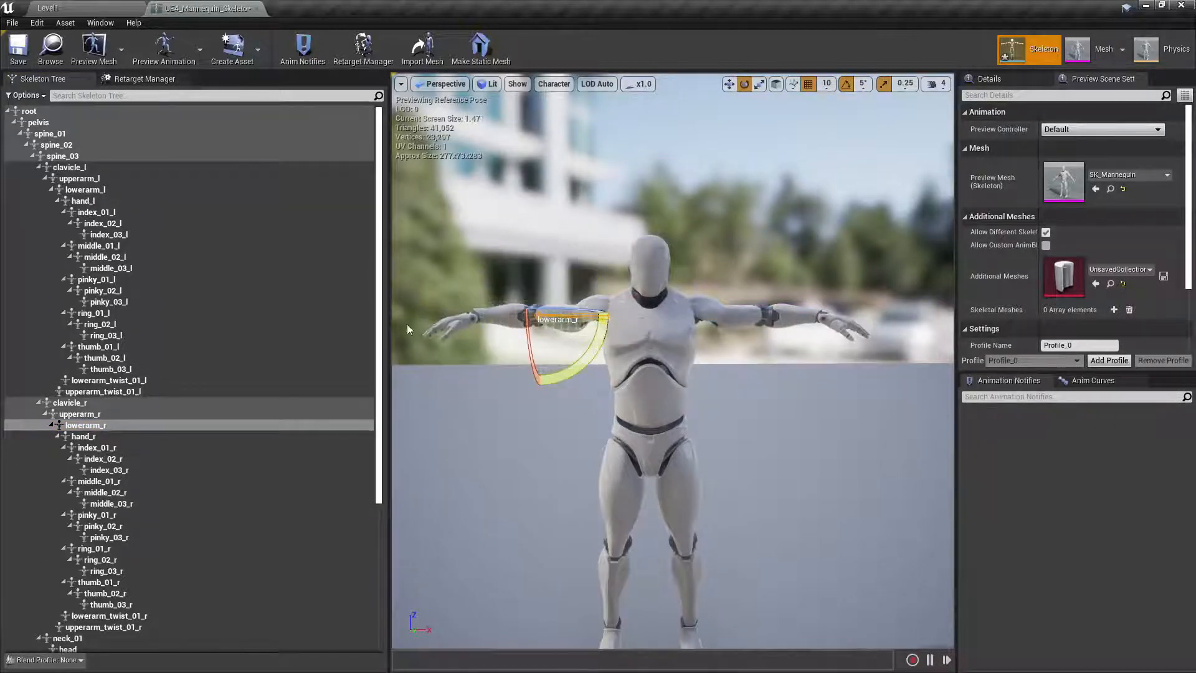
Rotate hand_l upward in line with its forearm, and rotate hand_r upward about 15° to match.
{"action": "left_click", "coordinate": [84, 200]}
{"action": "left_click_drag", "start_coordinate": [800, 253], "coordinate": [822, 279]}
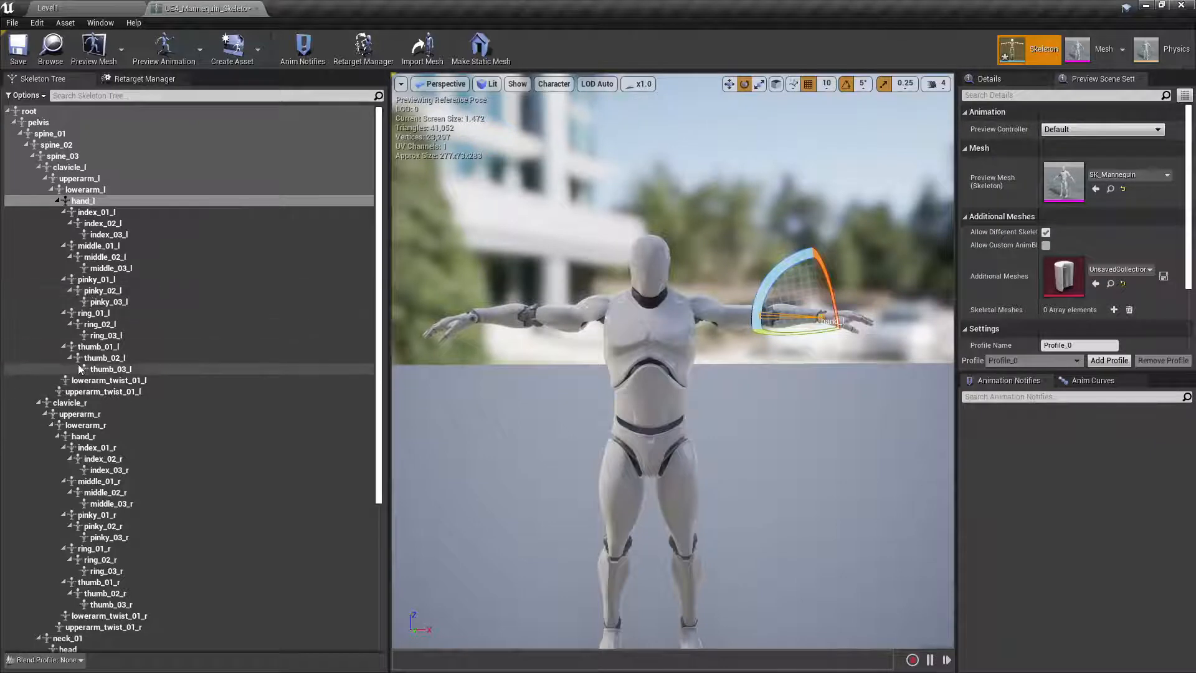
{"action": "left_click", "coordinate": [88, 436]}
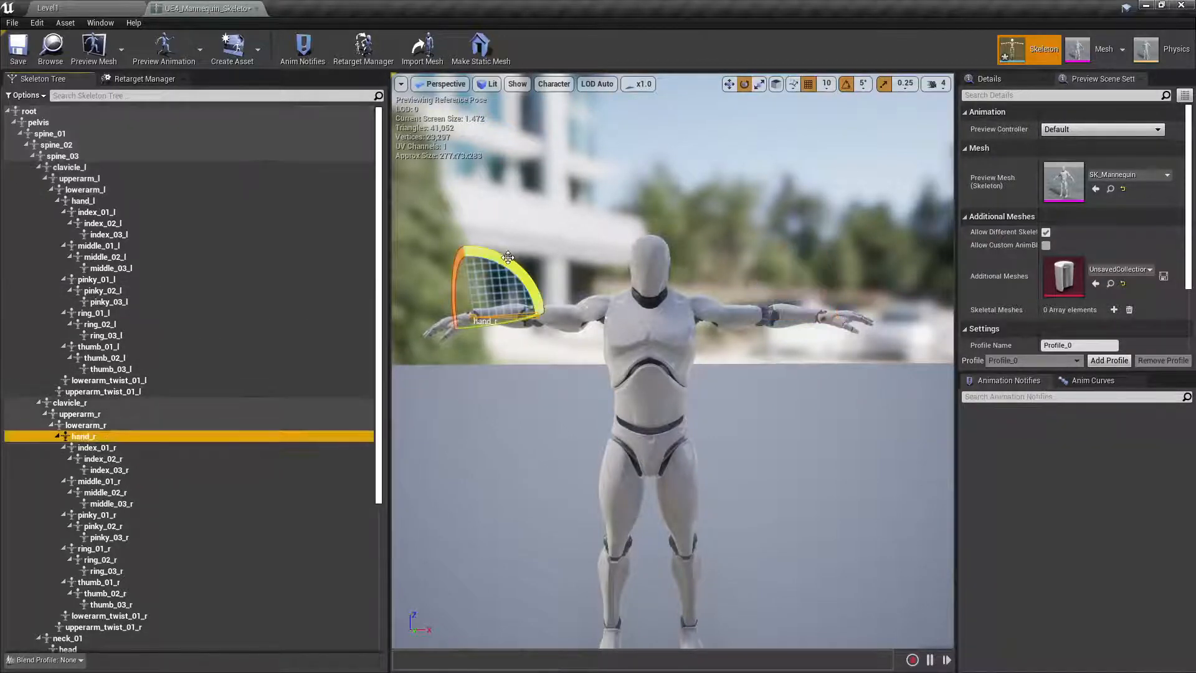
{"action": "left_click_drag", "start_coordinate": [508, 267], "coordinate": [512, 276]}
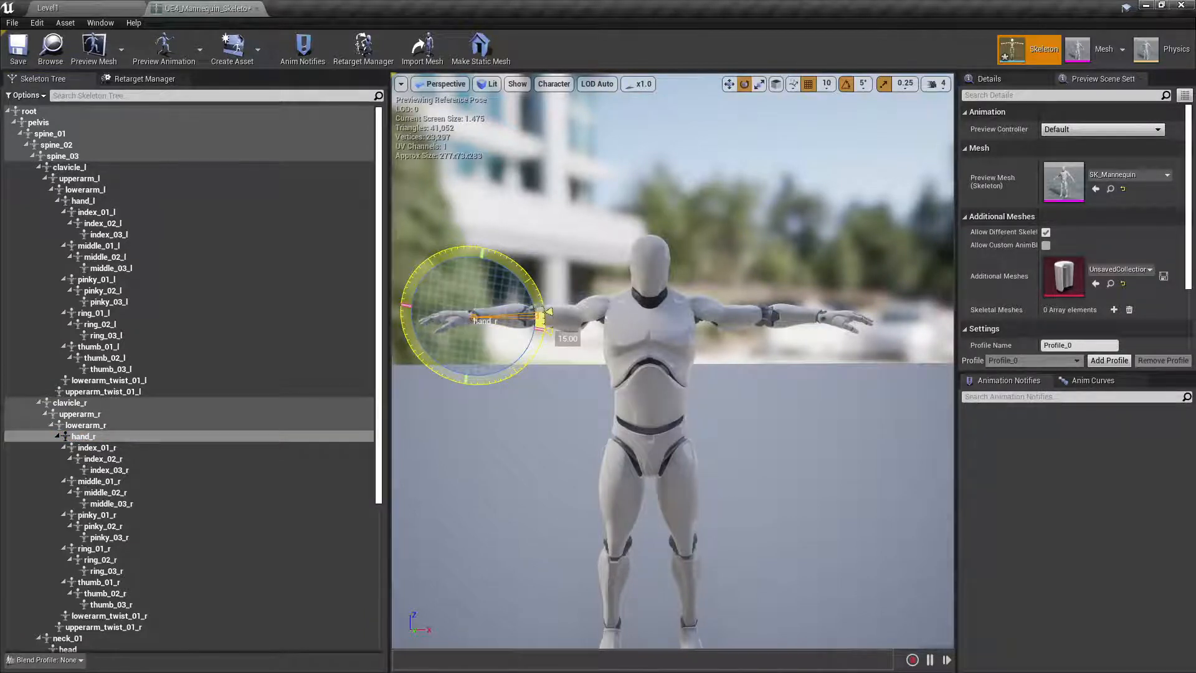
{"action": "left_click_drag", "start_coordinate": [512, 275], "coordinate": [517, 284]}
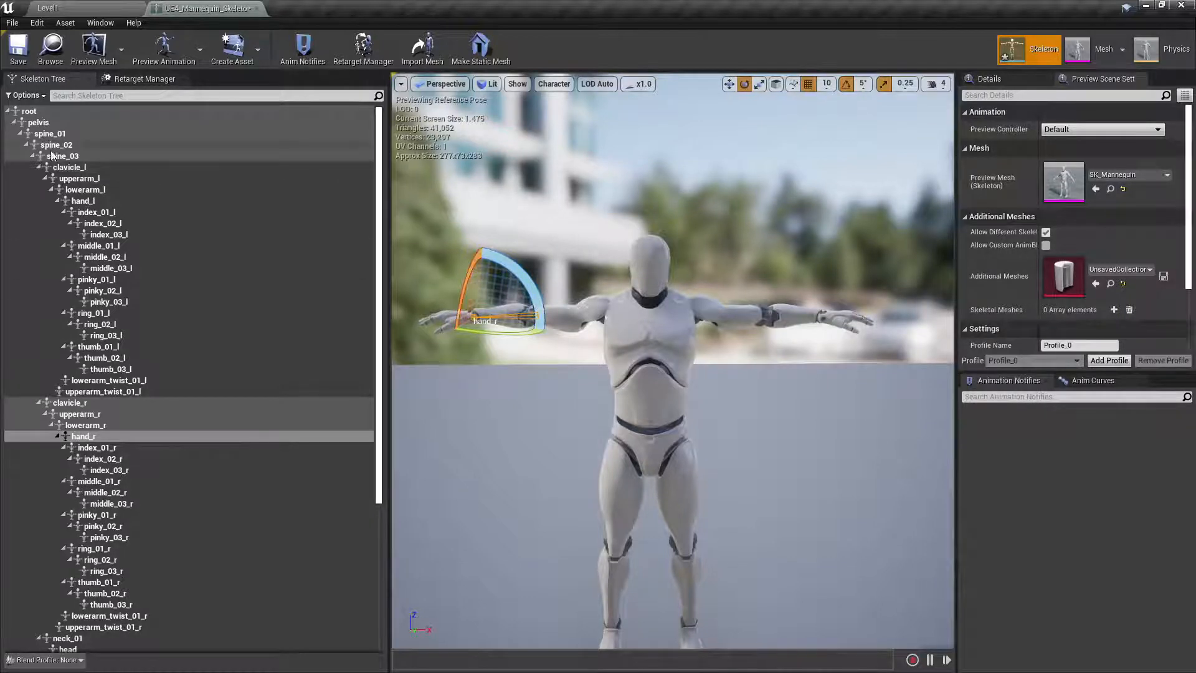
Collapse the spine_01 branch and rotate thigh_l and thigh_r inward so both legs point straight down.
{"action": "left_click", "coordinate": [21, 134]}
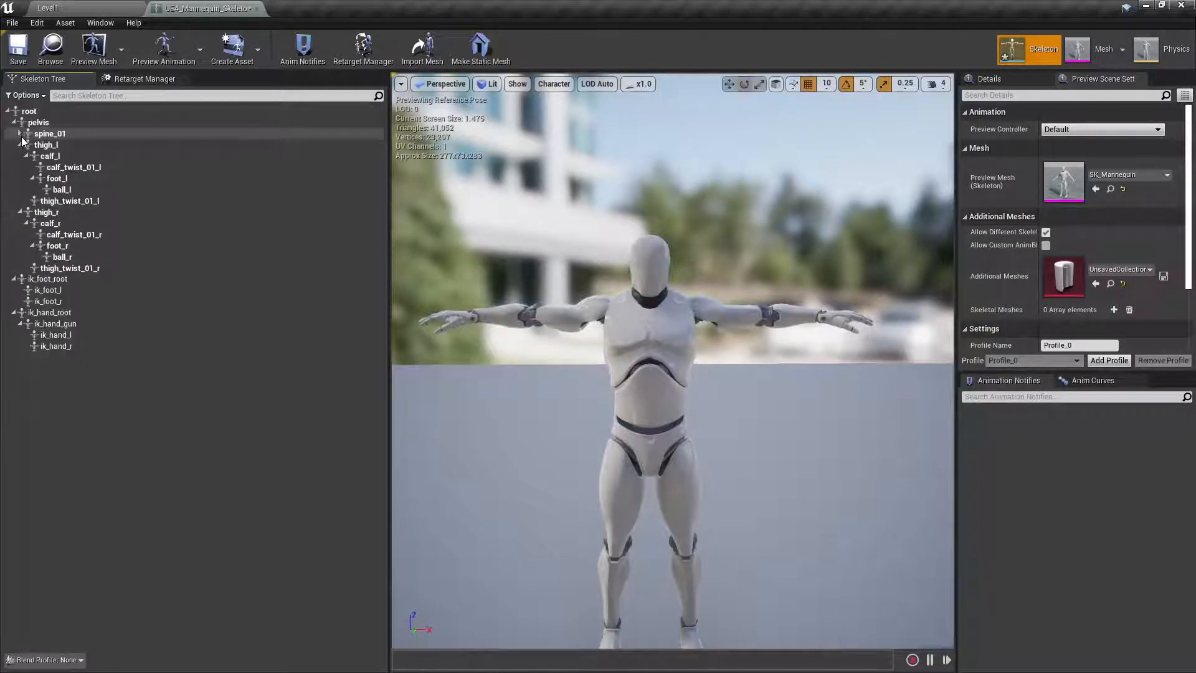
{"action": "left_click", "coordinate": [45, 144]}
{"action": "left_click_drag", "start_coordinate": [623, 410], "coordinate": [631, 403]}
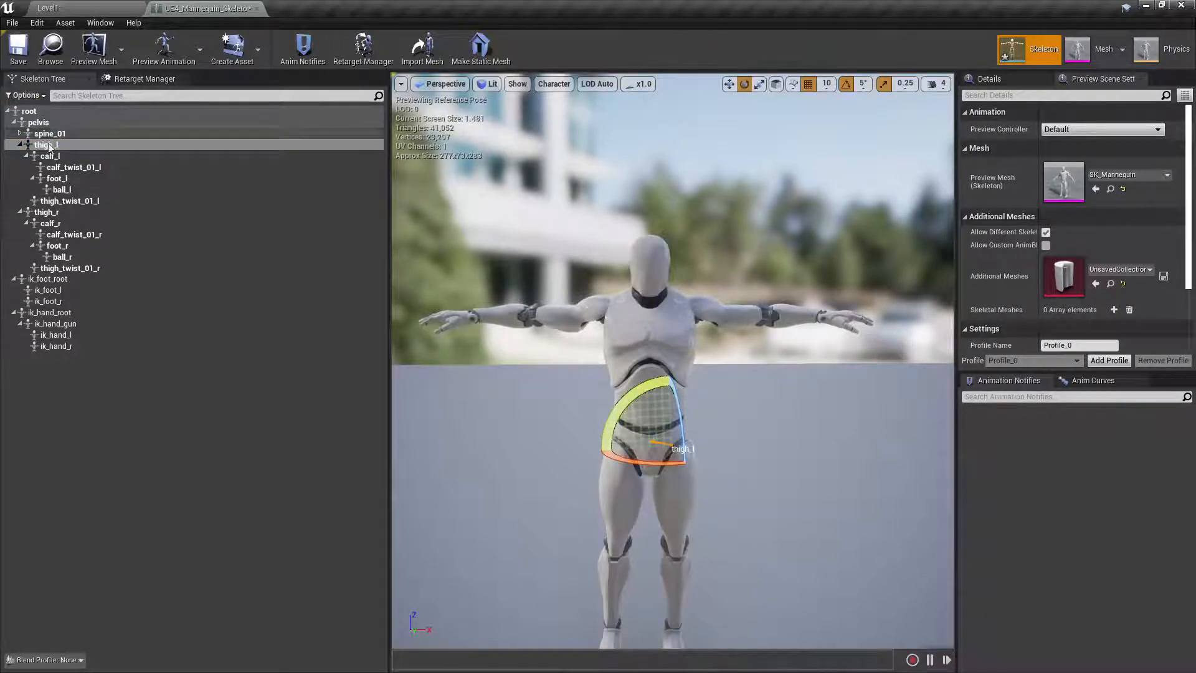
{"action": "left_click", "coordinate": [47, 212]}
{"action": "left_click_drag", "start_coordinate": [680, 402], "coordinate": [615, 425]}
In the Left orthographic view, rotate foot_r and foot_l so both soles lie flat on the ground line.
{"action": "right_click_drag", "start_coordinate": [629, 448], "coordinate": [632, 488]}
{"action": "key", "text": "w"}
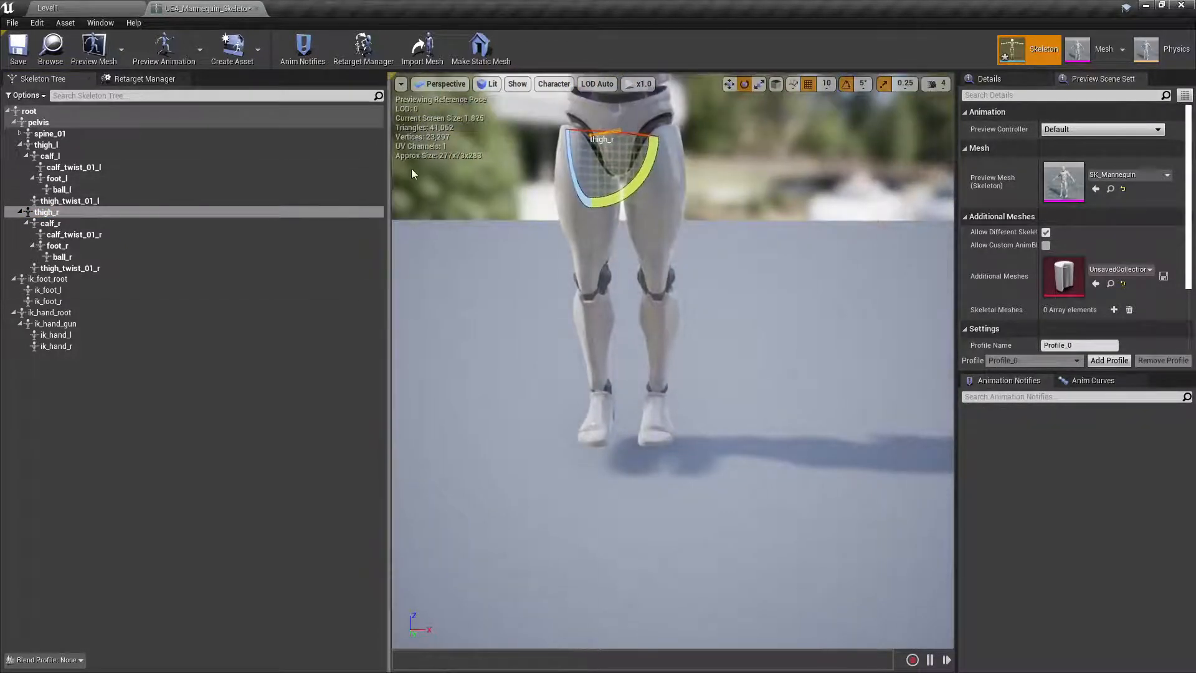
{"action": "left_click", "coordinate": [443, 84]}
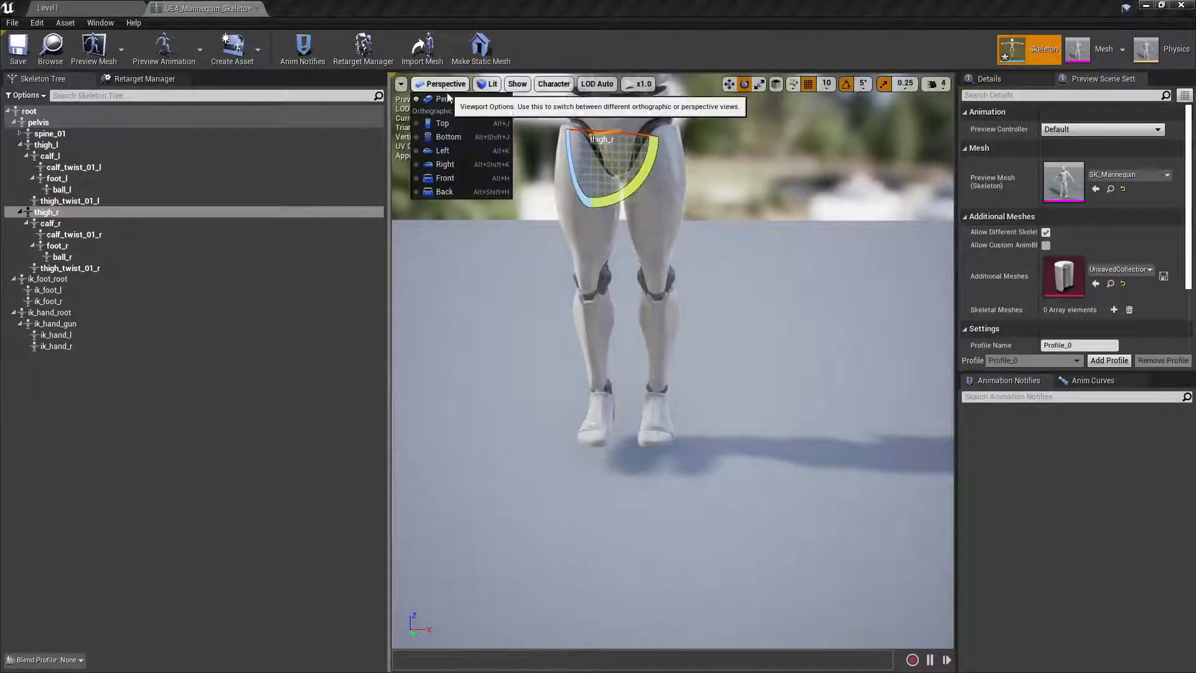
{"action": "left_click", "coordinate": [443, 150]}
{"action": "scroll", "coordinate": [592, 423], "scroll_direction": "down", "scroll_amount": 4}
{"action": "right_click_drag", "start_coordinate": [599, 449], "coordinate": [582, 278]}
{"action": "scroll", "coordinate": [614, 505], "scroll_direction": "up", "scroll_amount": 3}
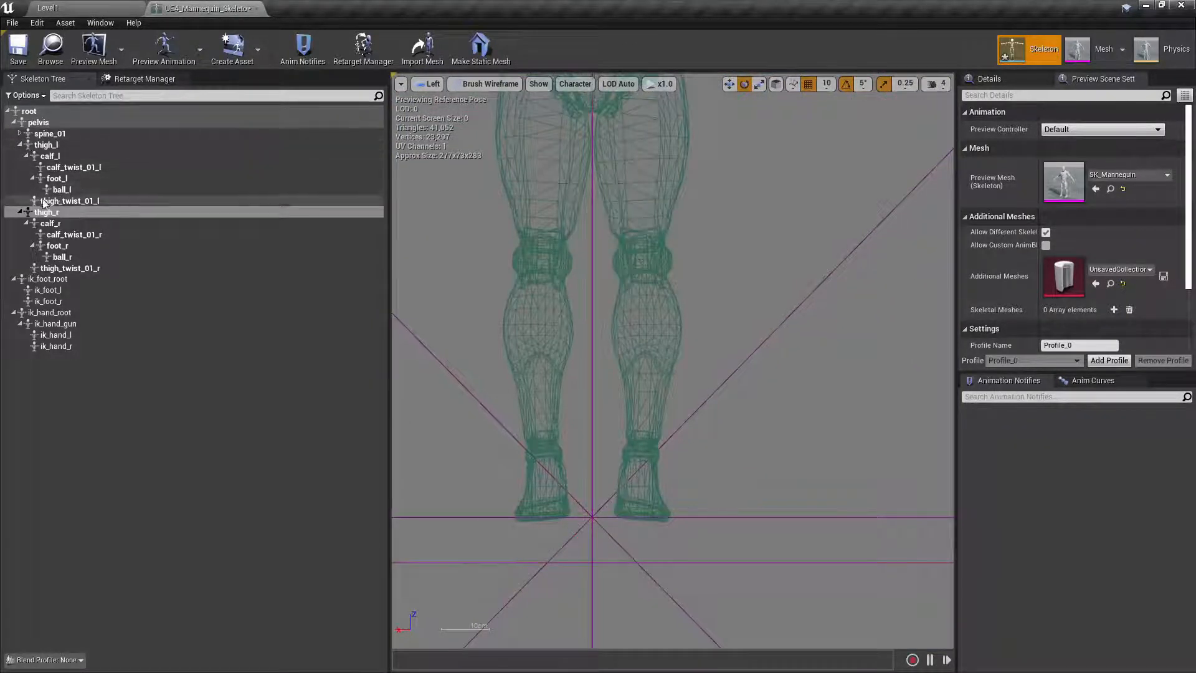
{"action": "left_click", "coordinate": [56, 245]}
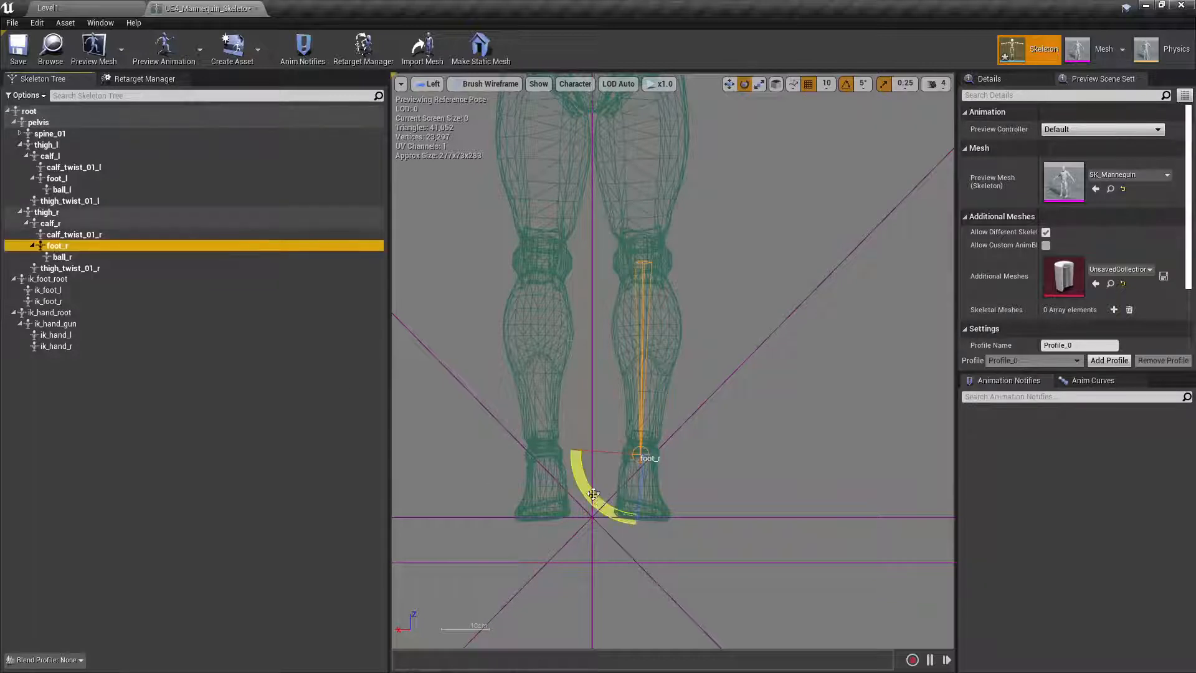
{"action": "left_click_drag", "start_coordinate": [592, 493], "coordinate": [604, 502]}
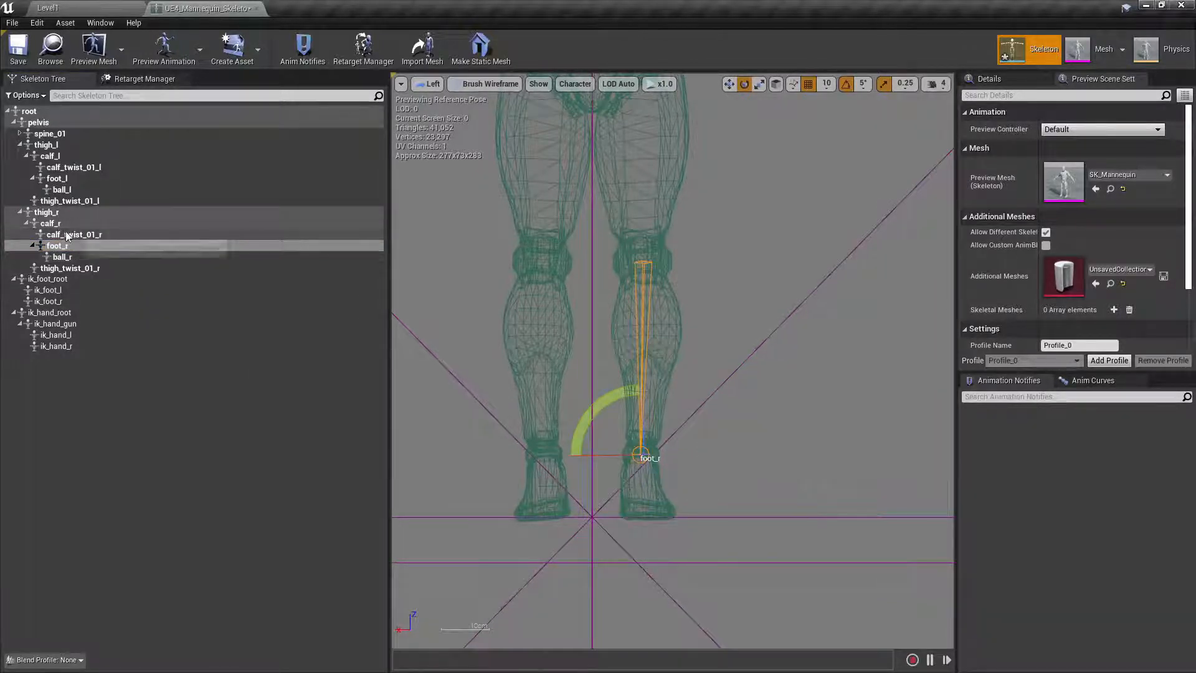
{"action": "left_click", "coordinate": [56, 178]}
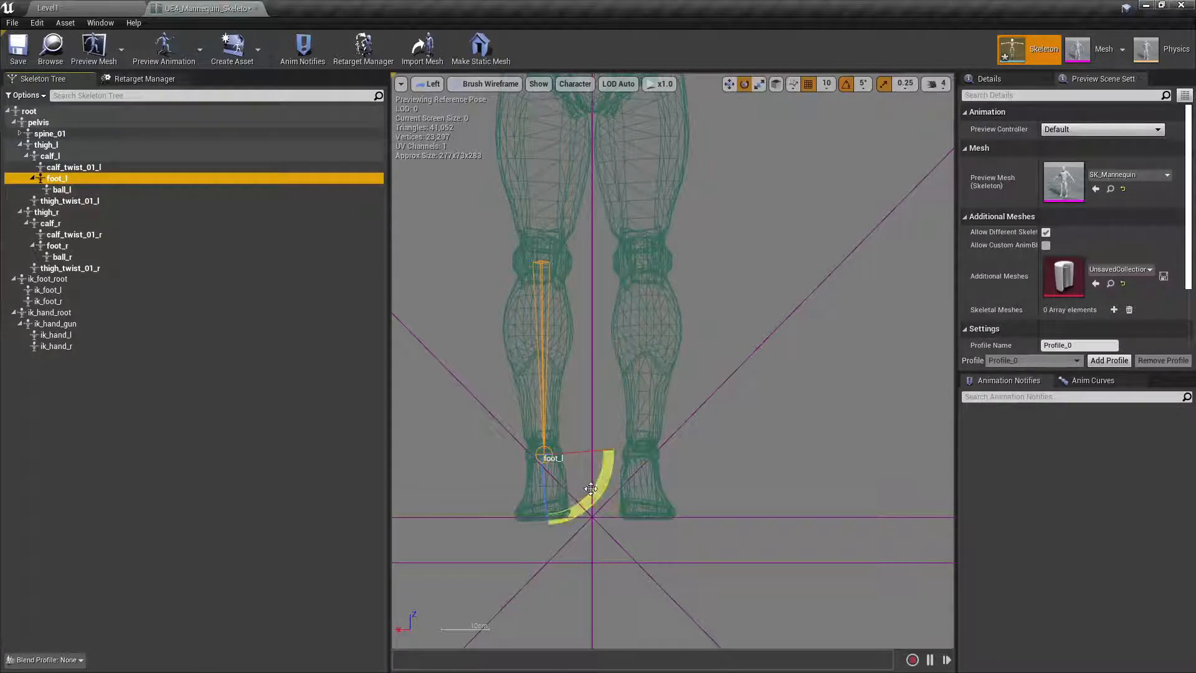
{"action": "left_click_drag", "start_coordinate": [590, 488], "coordinate": [592, 496]}
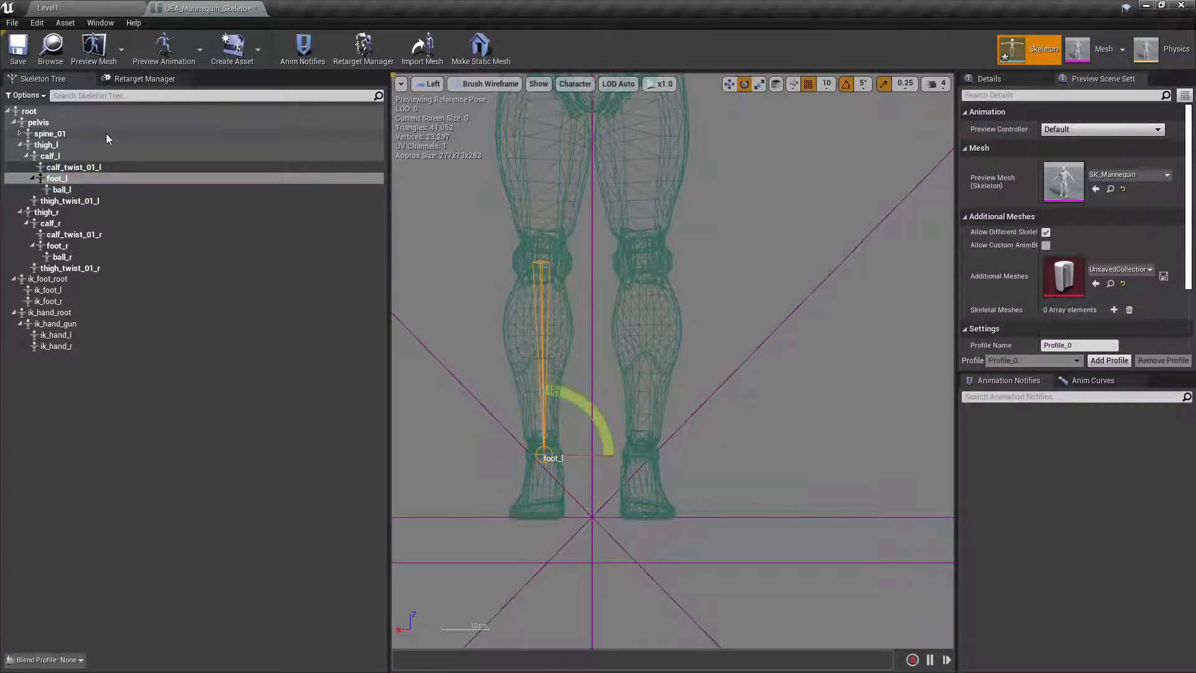
Save UE4_Mannequin_Skeleton and set its retarget base pose from the current pose.
{"action": "left_click", "coordinate": [18, 48]}
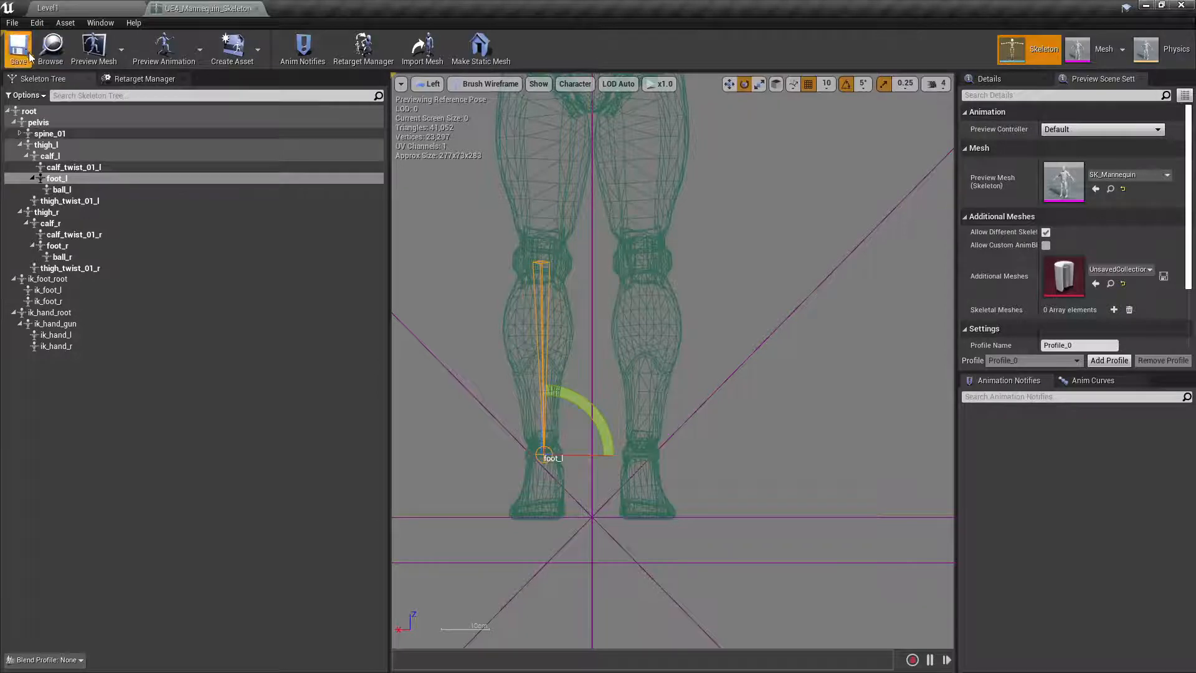
{"action": "left_click", "coordinate": [138, 79]}
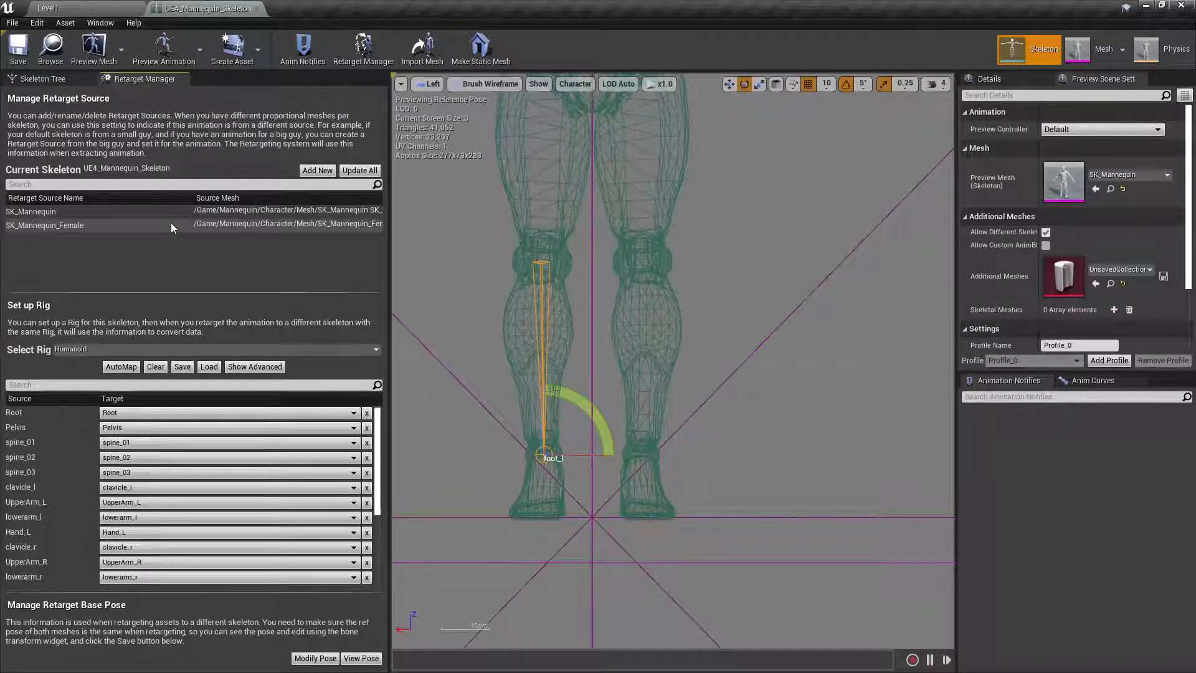
{"action": "left_click", "coordinate": [314, 657]}
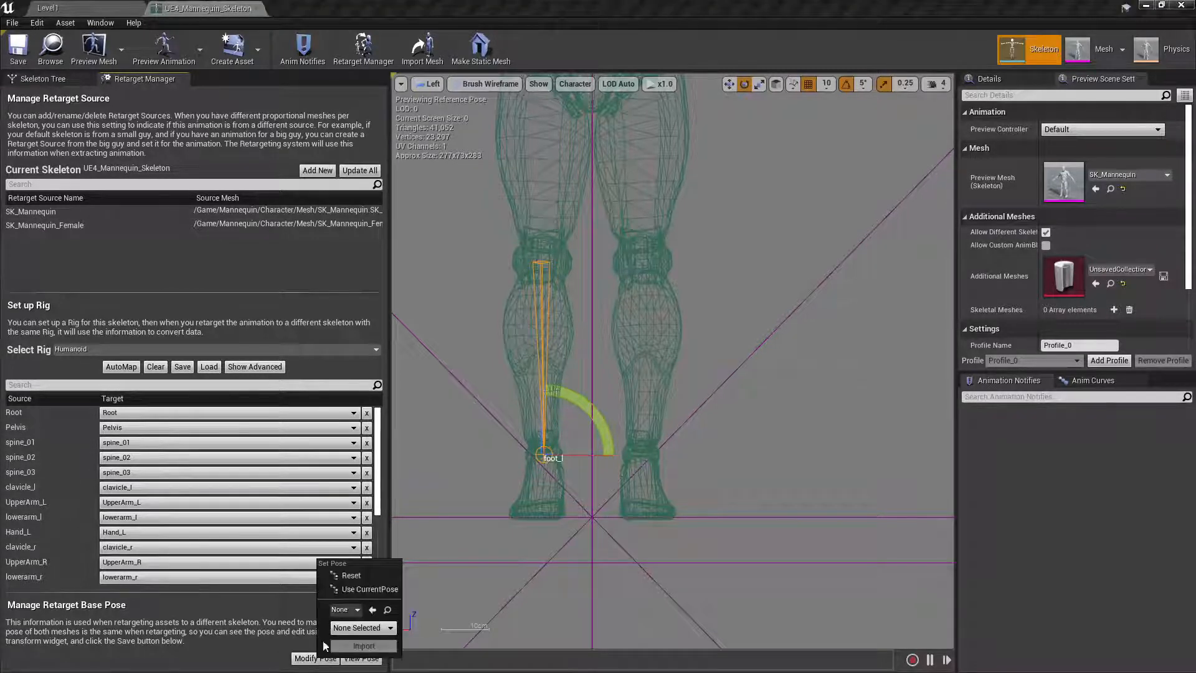
{"action": "left_click", "coordinate": [360, 588]}
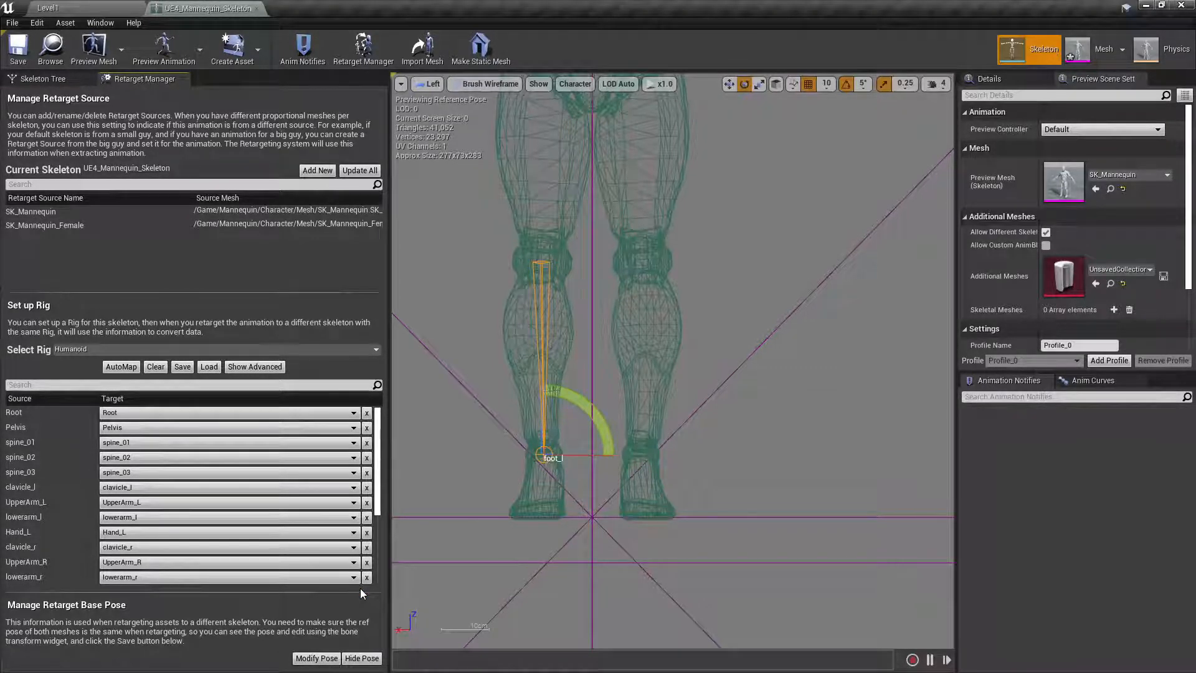
{"action": "left_click", "coordinate": [427, 83]}
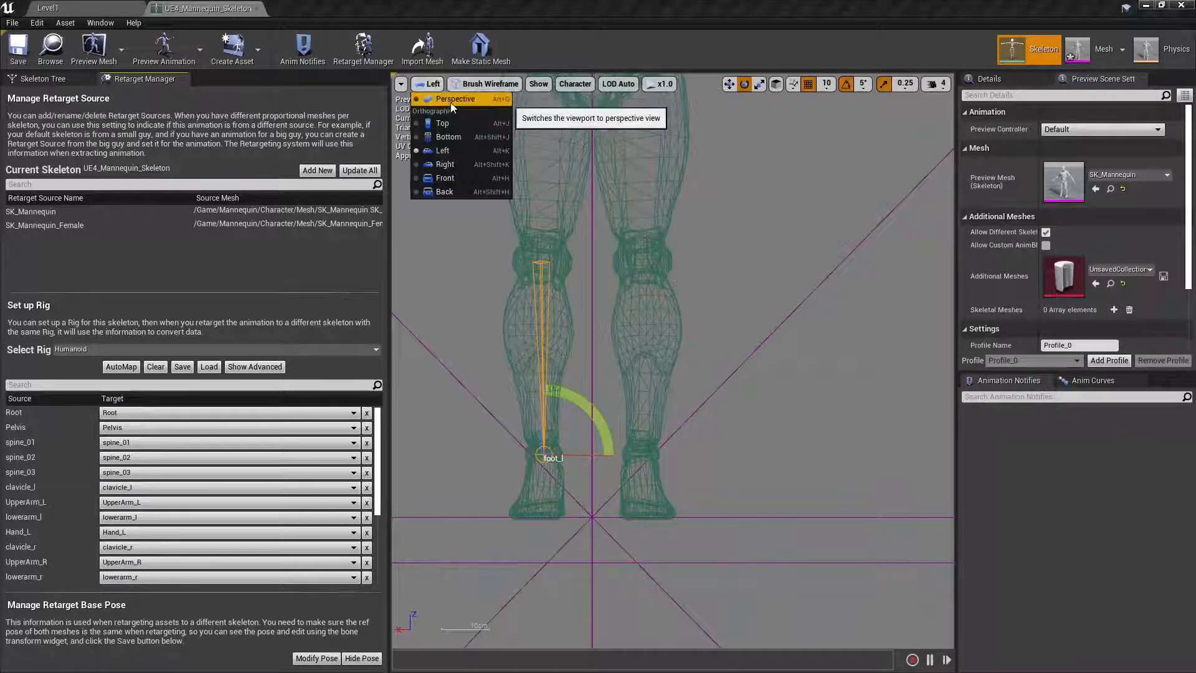
{"action": "left_click", "coordinate": [467, 111]}
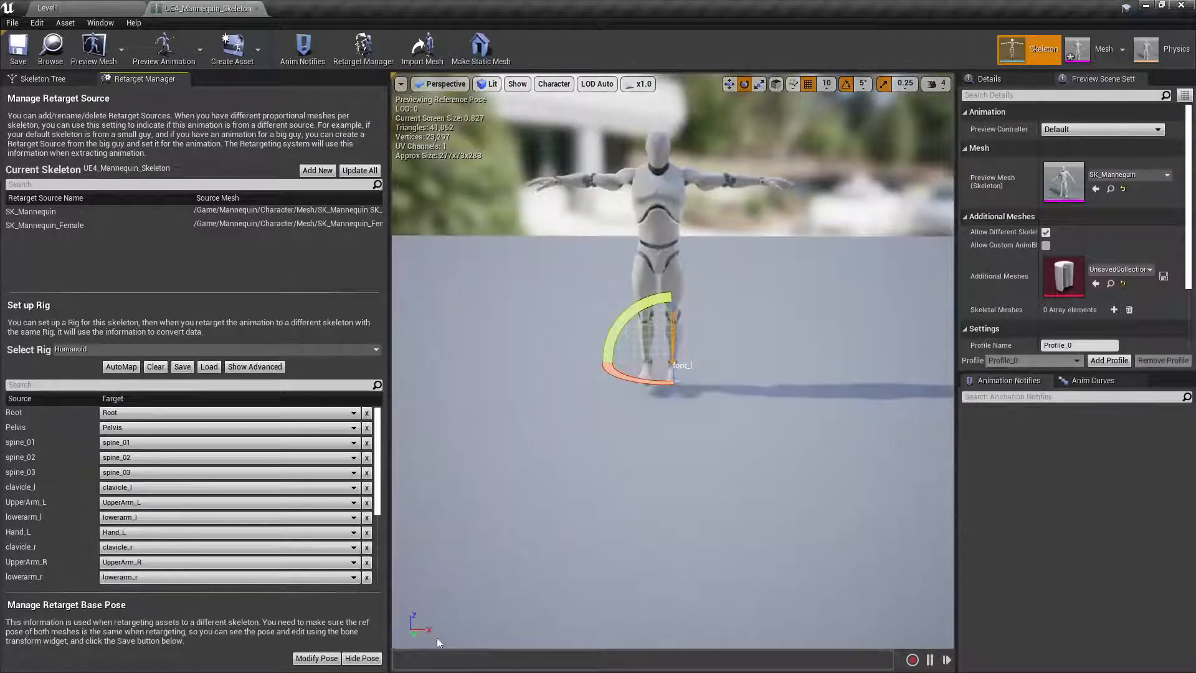
Toggle the mannequin's retarget base pose off and on to compare it with the default pose, and return to Level1.
{"action": "left_click", "coordinate": [360, 658]}
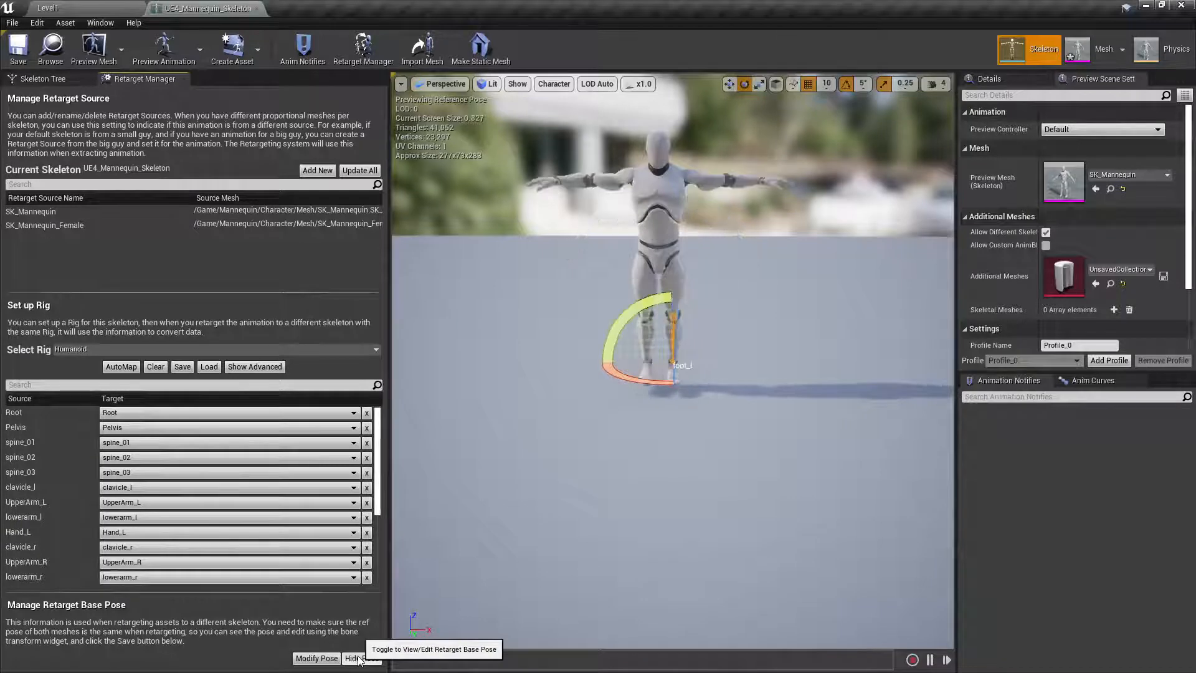
{"action": "left_click", "coordinate": [360, 658]}
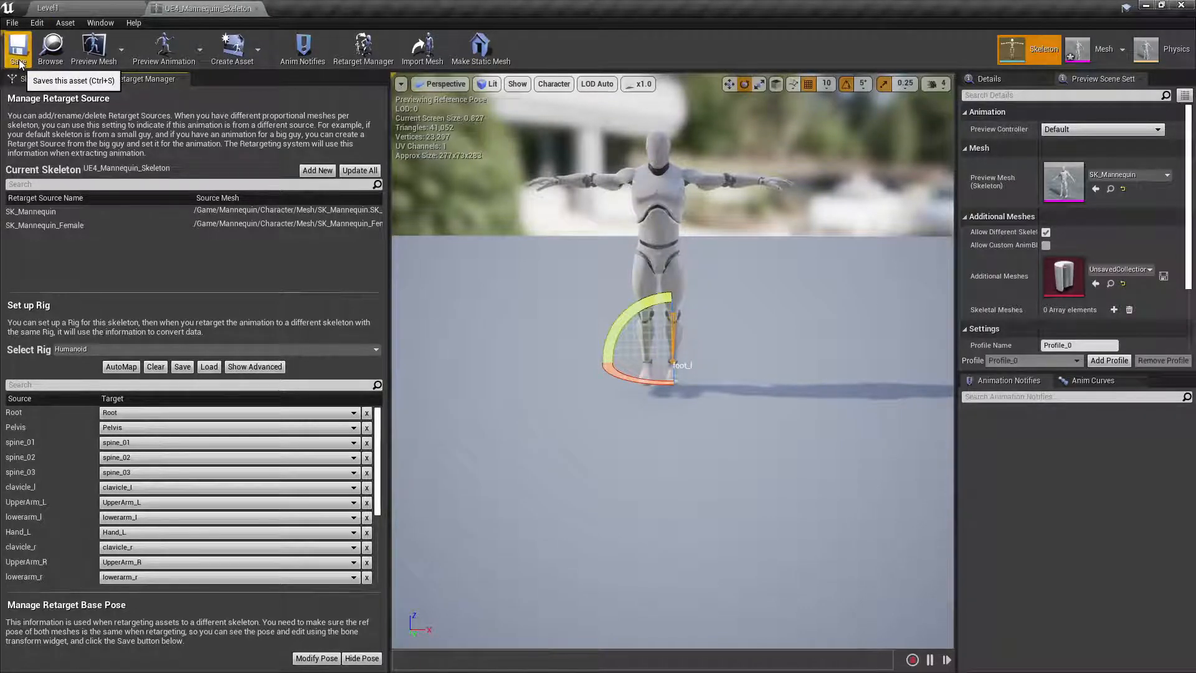
{"action": "left_click", "coordinate": [68, 10]}
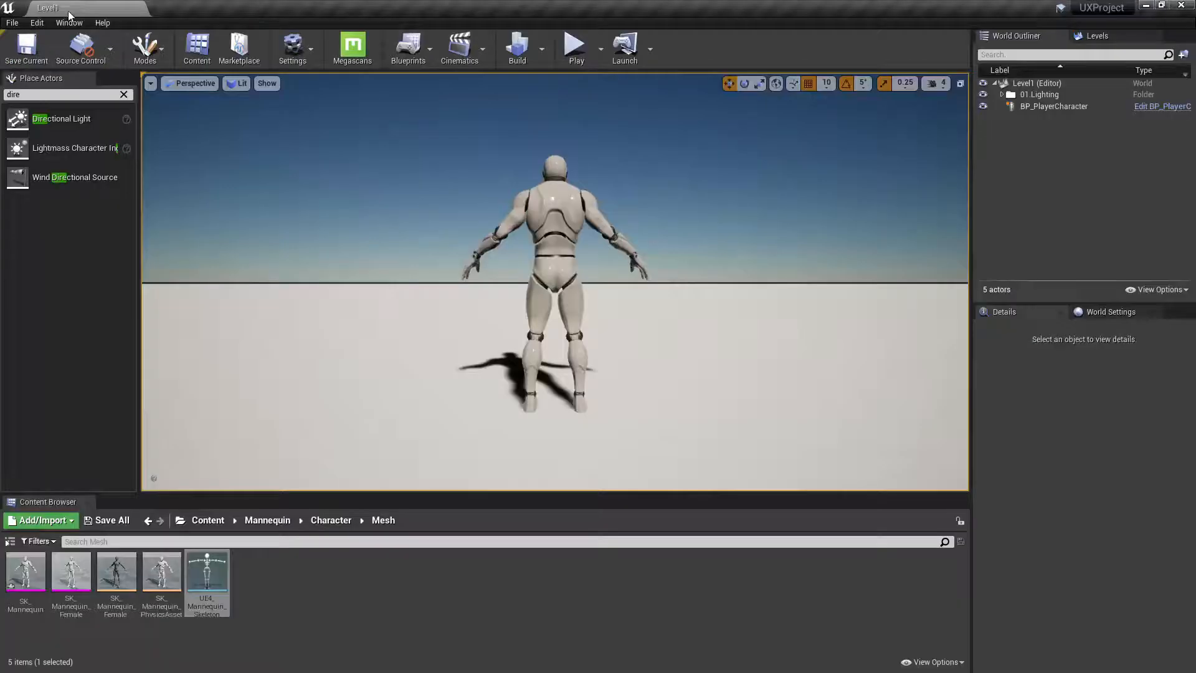
Open the MixamoBase mesh from the MixamoAnimations folder and switch to editing its skeleton, MixamoBase_Skeleton.
{"action": "left_click", "coordinate": [268, 520]}
{"action": "left_click", "coordinate": [208, 520]}
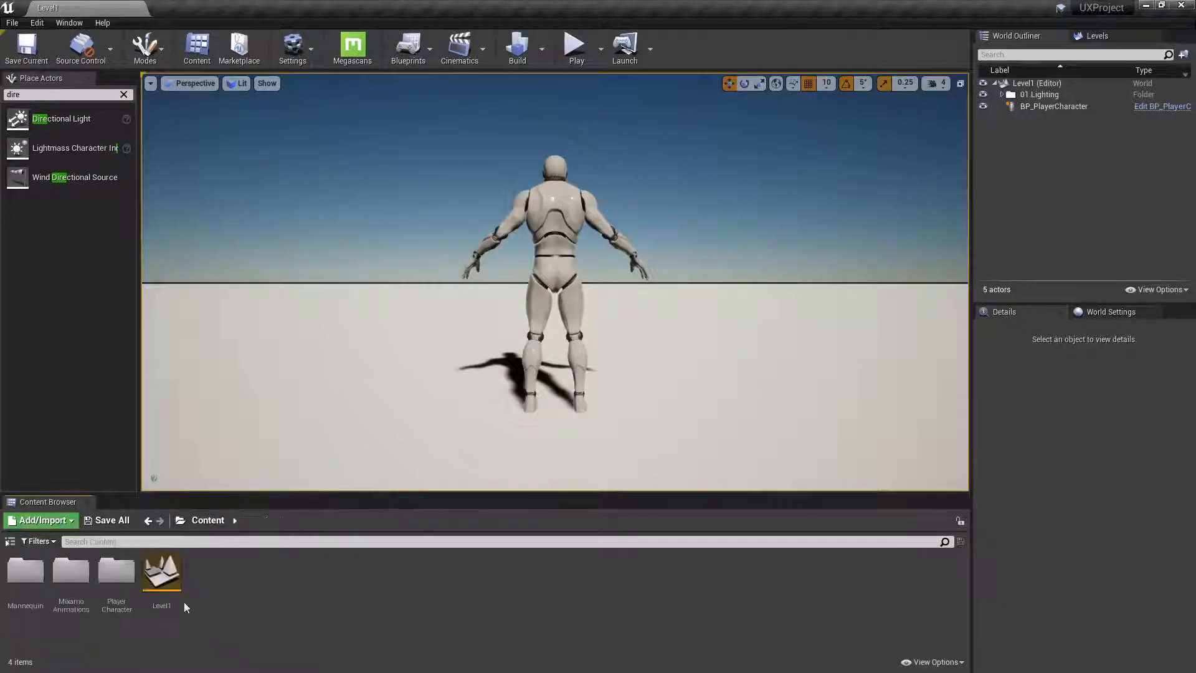
{"action": "double_click", "coordinate": [73, 580]}
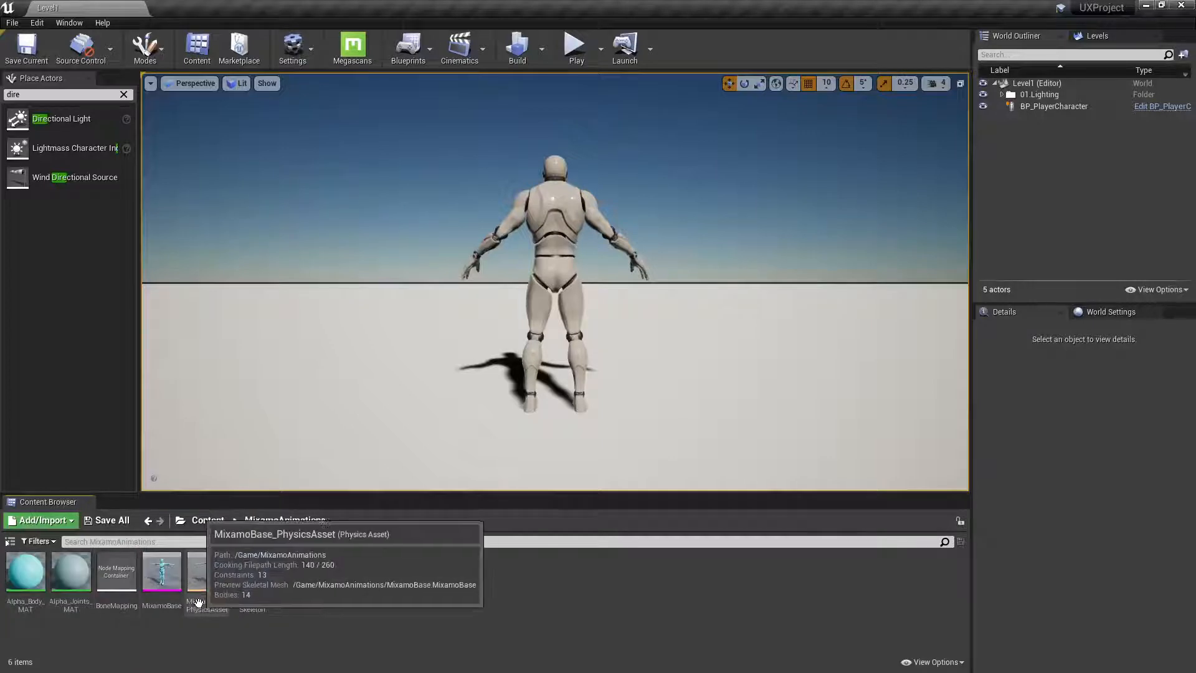
{"action": "double_click", "coordinate": [161, 571]}
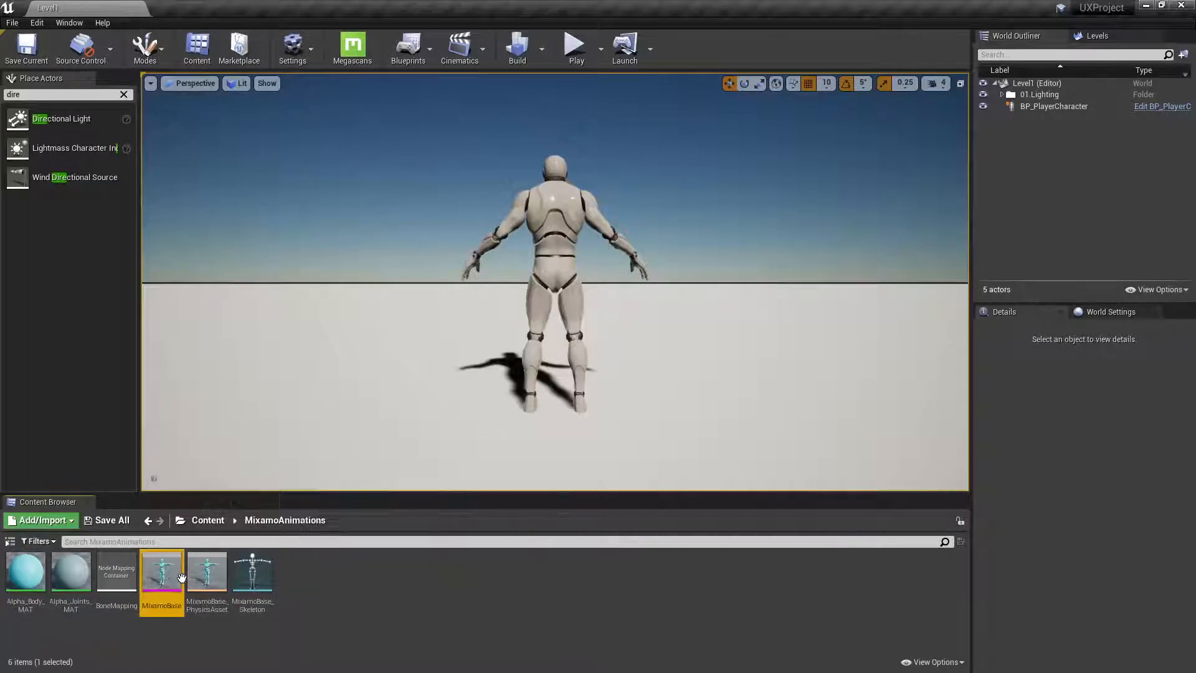
{"action": "left_click", "coordinate": [1045, 49]}
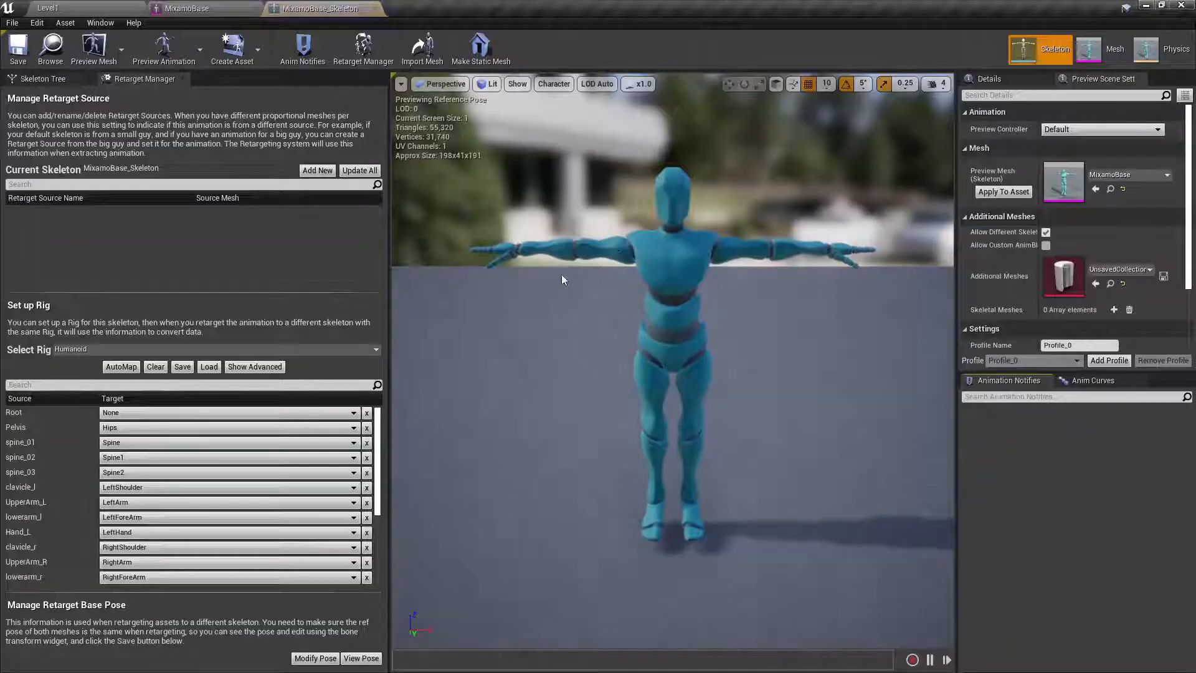
Show the retargeting options for the bones in MixamoBase_Skeleton's skeleton tree.
{"action": "left_click", "coordinate": [71, 81]}
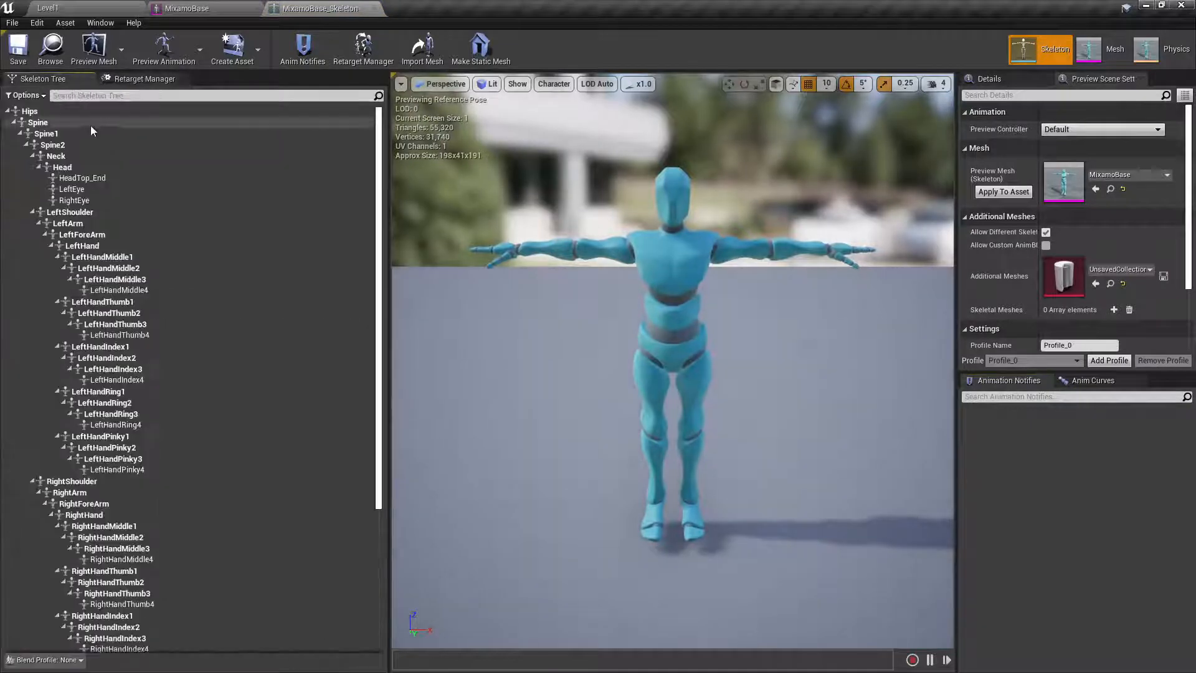
{"action": "left_click", "coordinate": [33, 97]}
{"action": "left_click", "coordinate": [38, 118]}
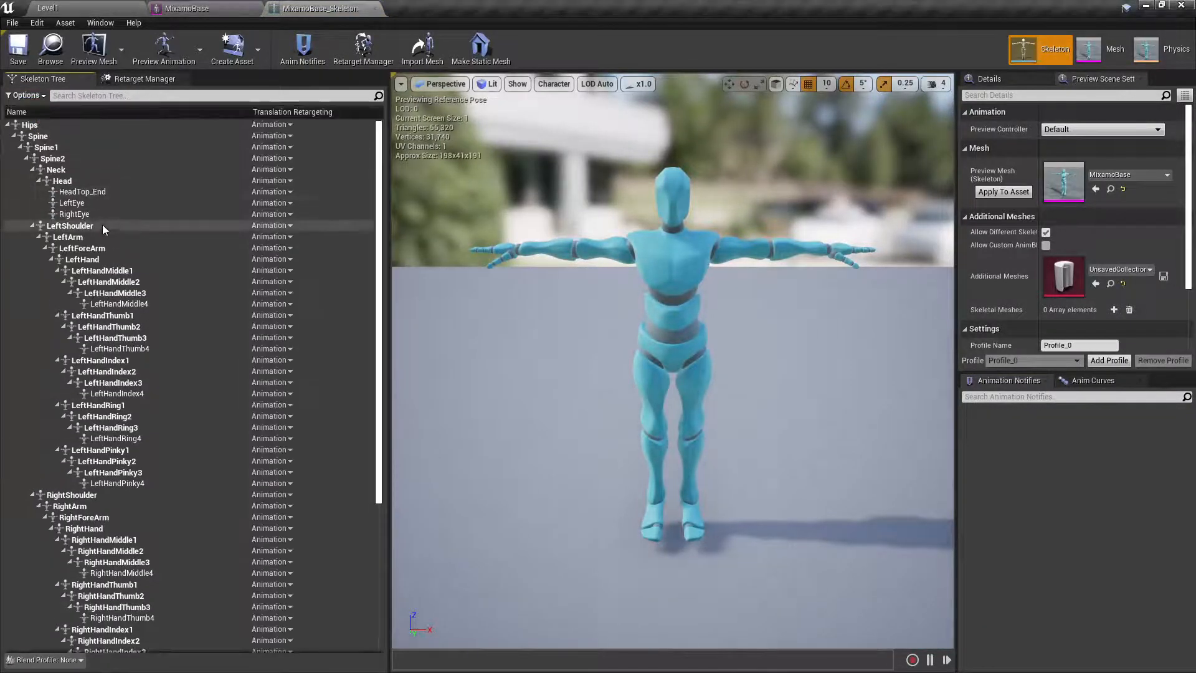
Recursively set the translation retargeting of the Spine2 bone and its children to Skeleton.
{"action": "left_click", "coordinate": [63, 159]}
{"action": "right_click", "coordinate": [62, 160]}
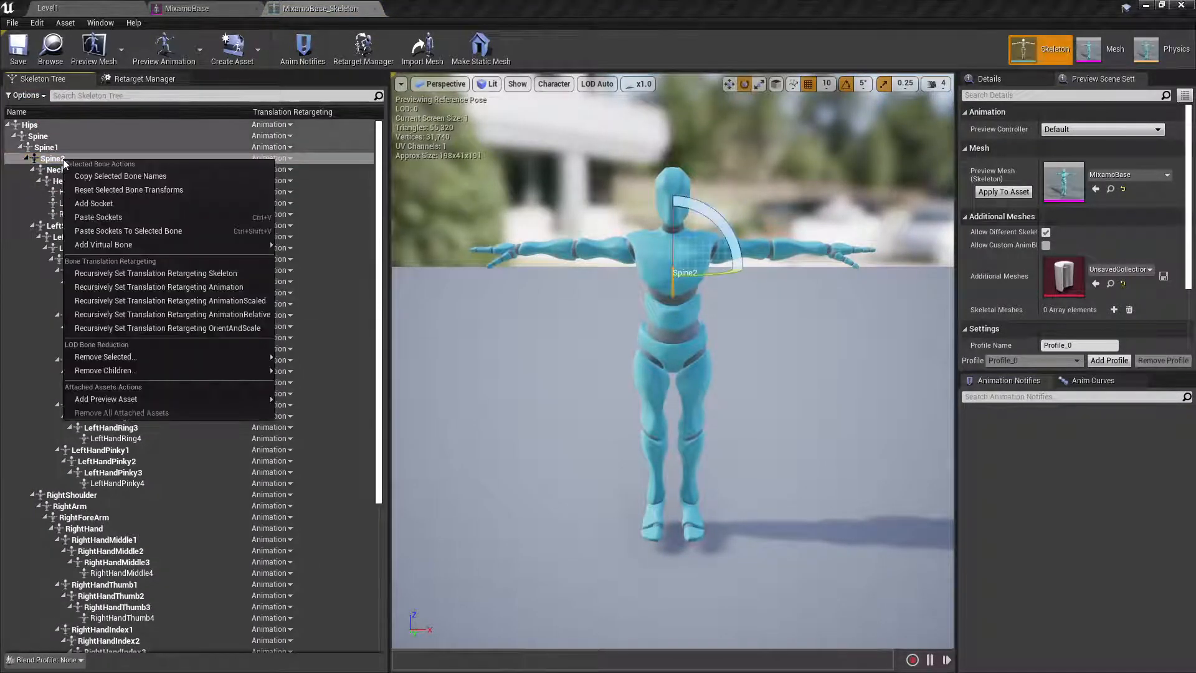
{"action": "left_click", "coordinate": [119, 275]}
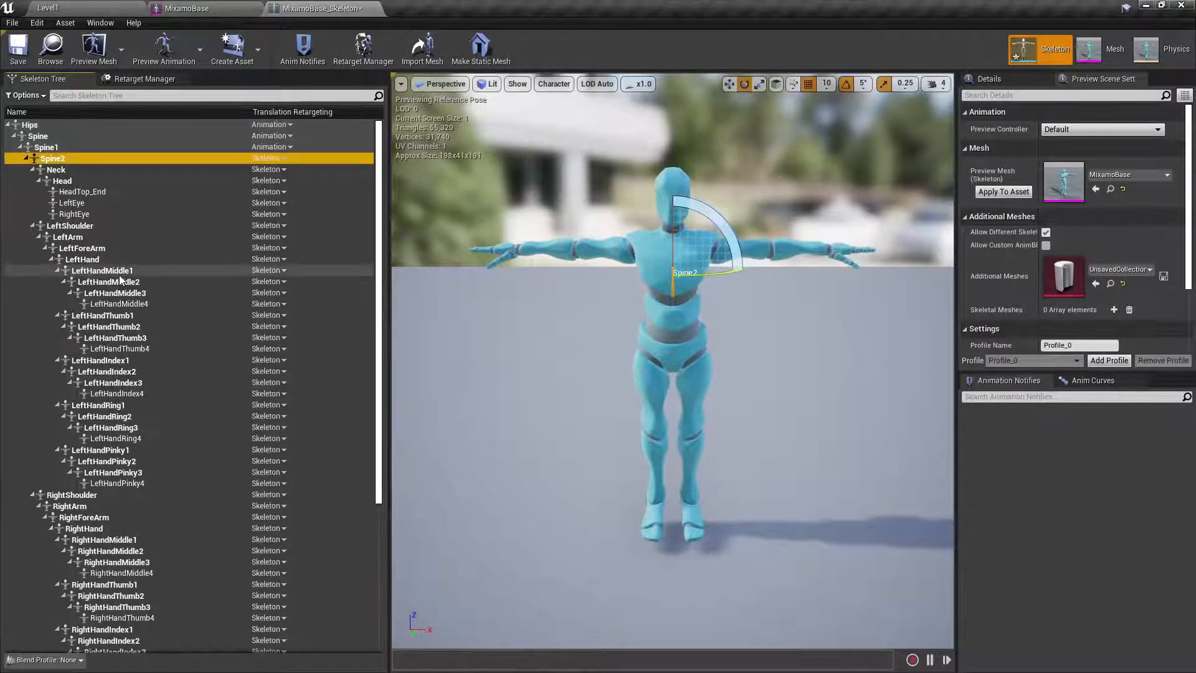
Recursively set the translation retargeting to Skeleton for the whole hierarchy, starting from the Hips bone.
{"action": "left_click", "coordinate": [51, 124]}
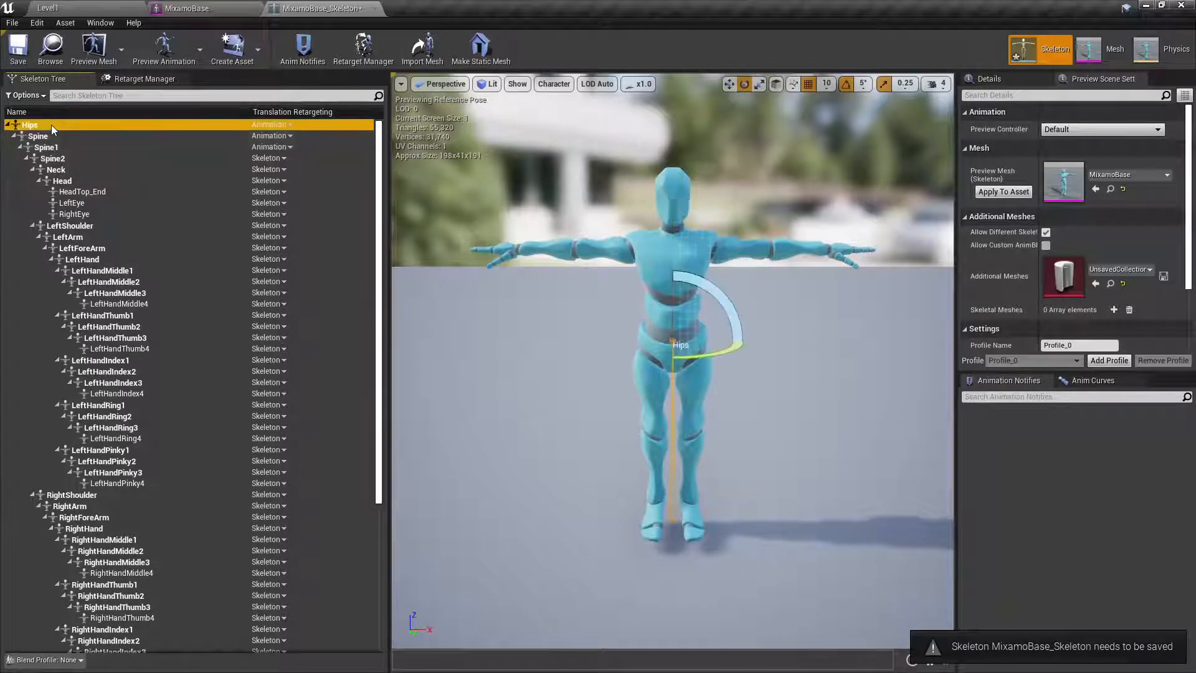
{"action": "right_click", "coordinate": [51, 125]}
{"action": "left_click", "coordinate": [96, 239]}
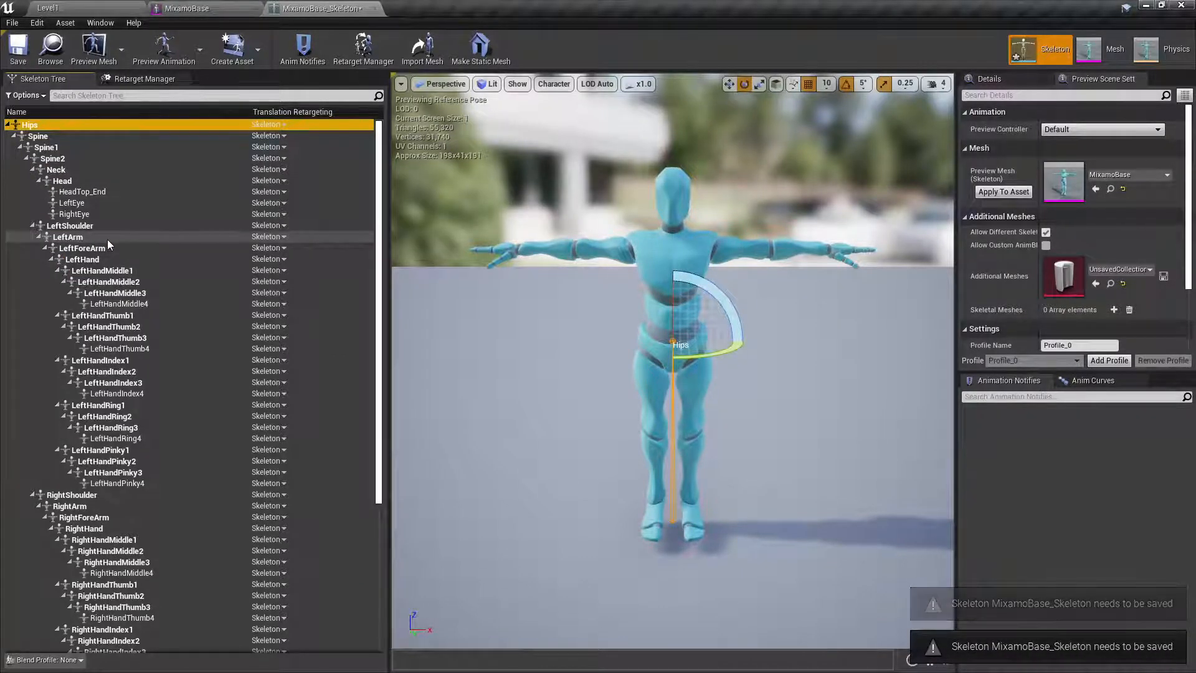
{"action": "left_click", "coordinate": [28, 94]}
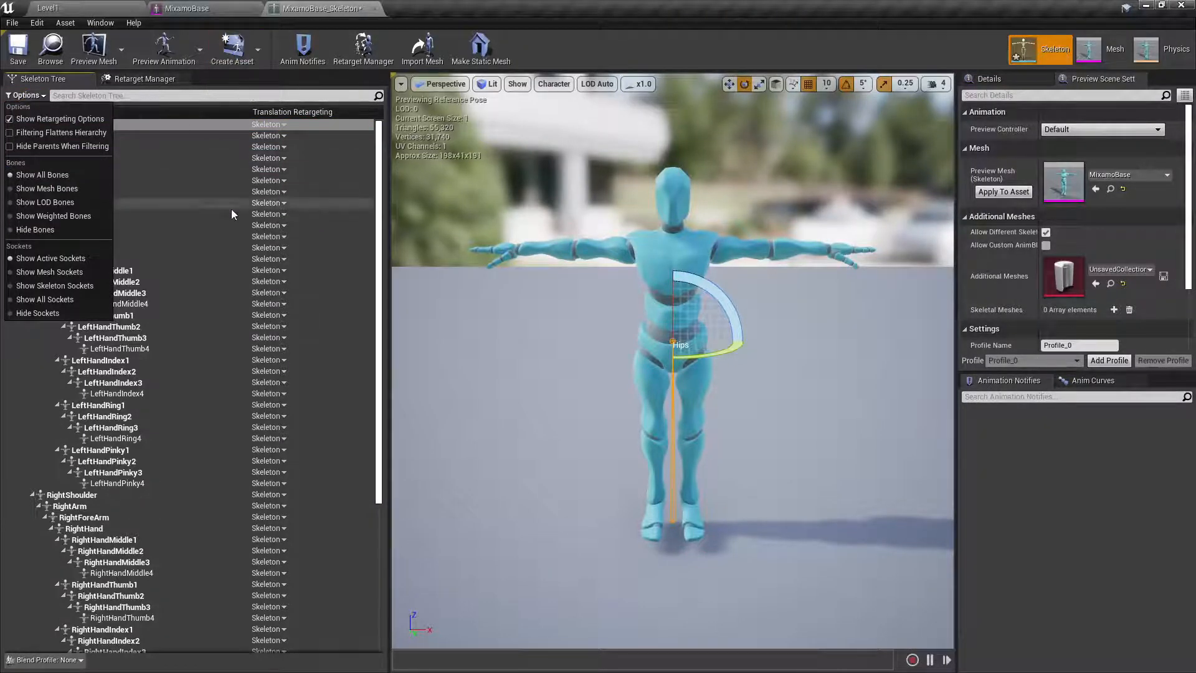
{"action": "left_click", "coordinate": [382, 165]}
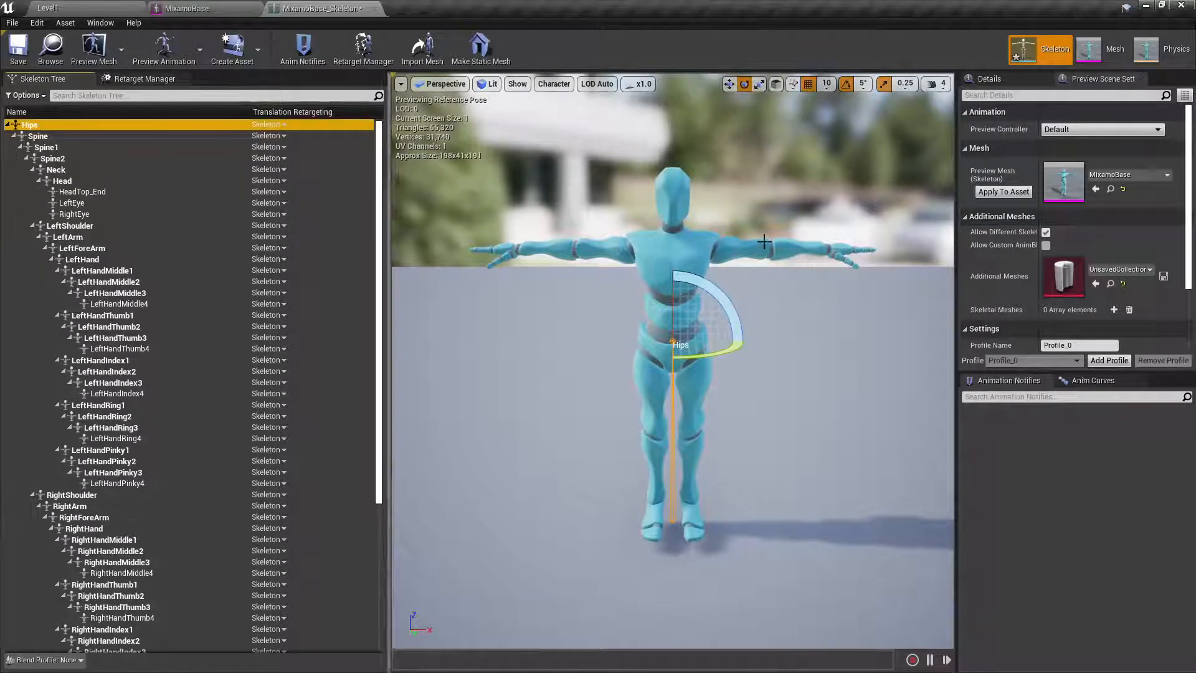
Apply MixamoBase to the skeleton asset as its preview mesh and save it, then close the MixamoBase mesh editor.
{"action": "left_click", "coordinate": [1002, 191]}
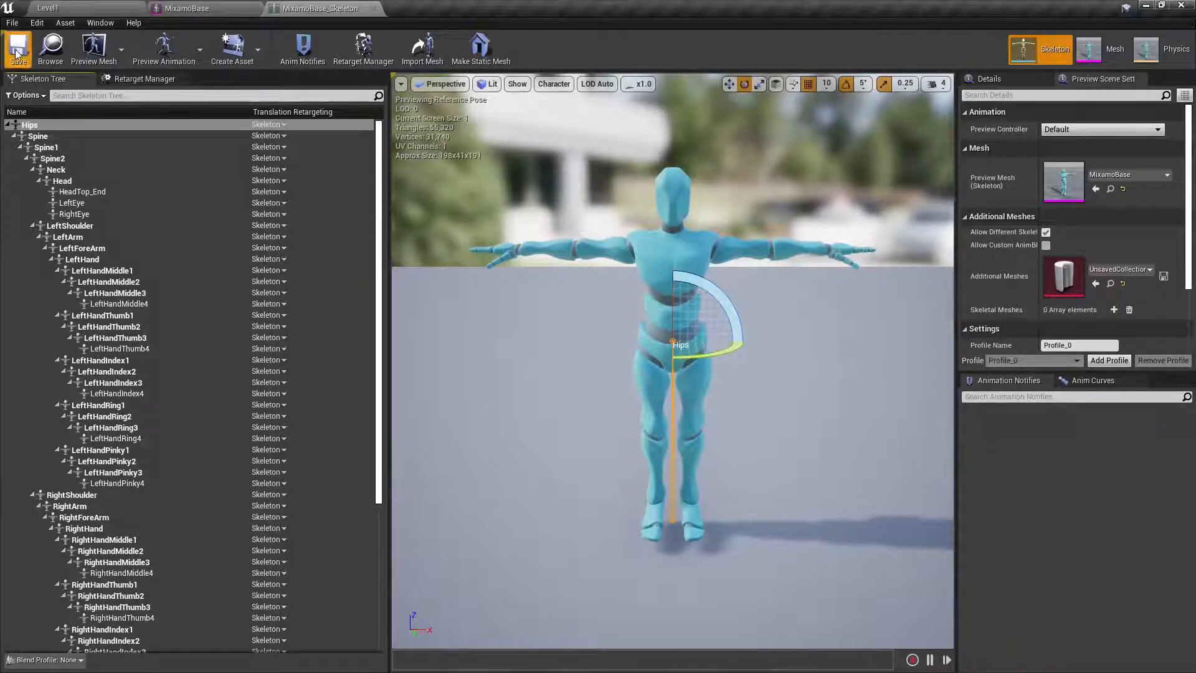
{"action": "left_click", "coordinate": [198, 8]}
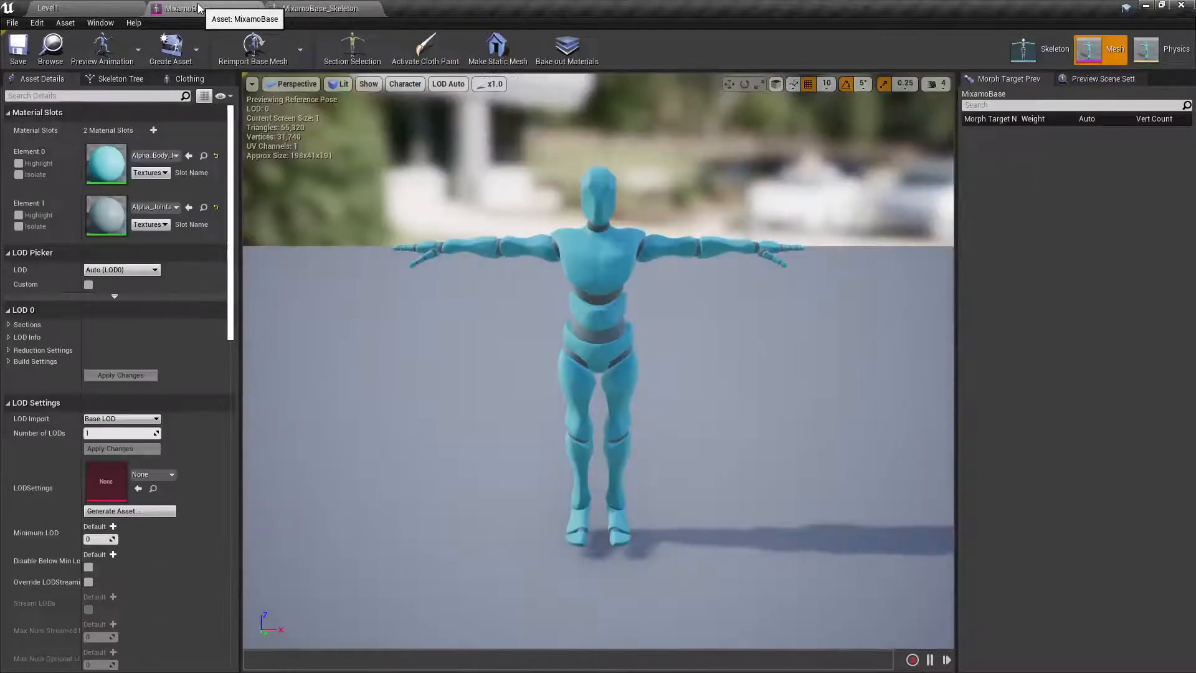
{"action": "left_click", "coordinate": [257, 8]}
{"action": "left_click", "coordinate": [205, 8]}
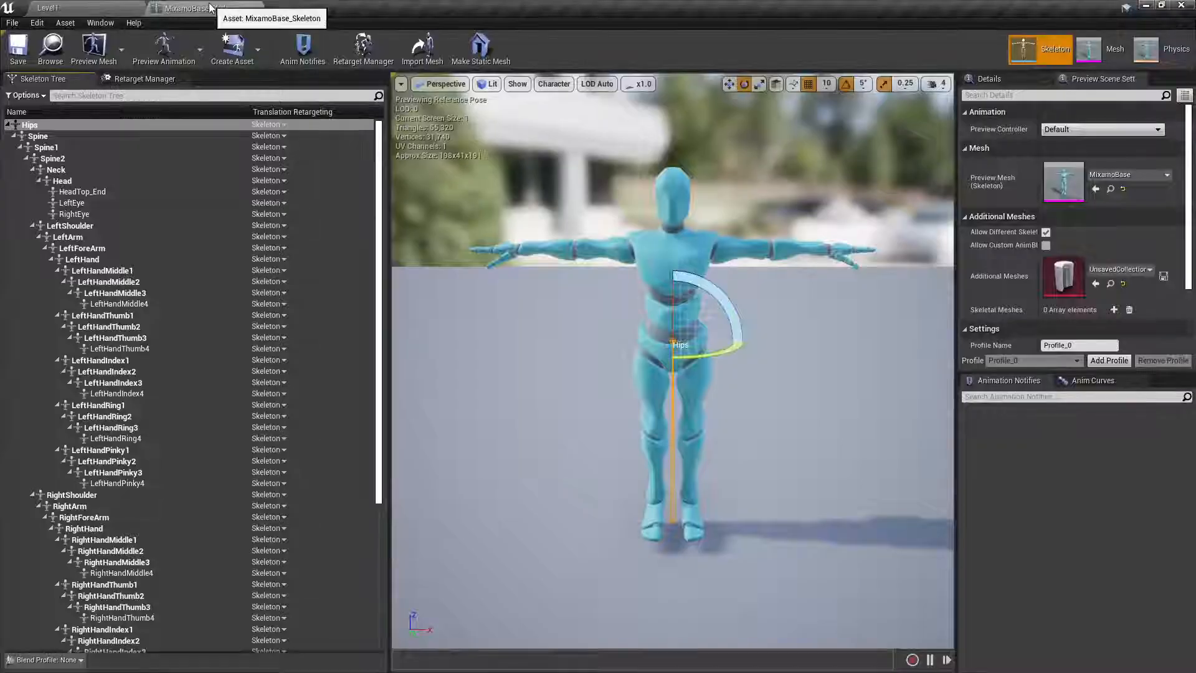
Open UE4_Mannequin_Skeleton from the Mannequin > Character > Mesh folder.
{"action": "left_click", "coordinate": [94, 6]}
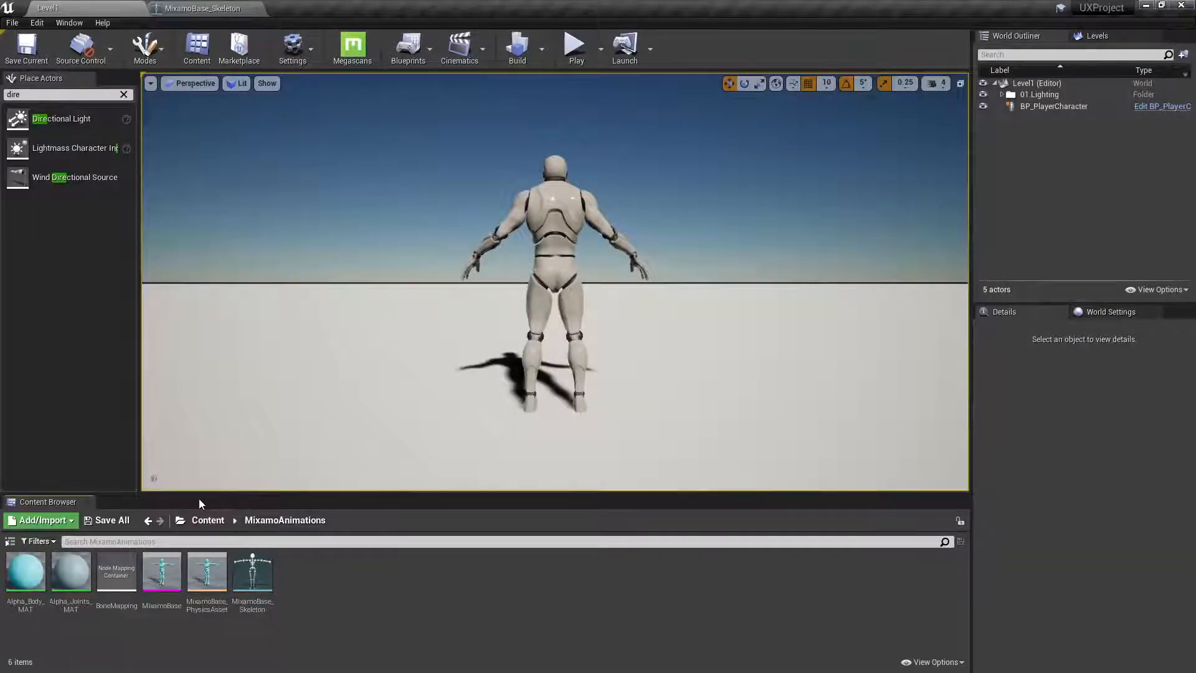
{"action": "left_click", "coordinate": [207, 519]}
{"action": "left_click", "coordinate": [117, 589]}
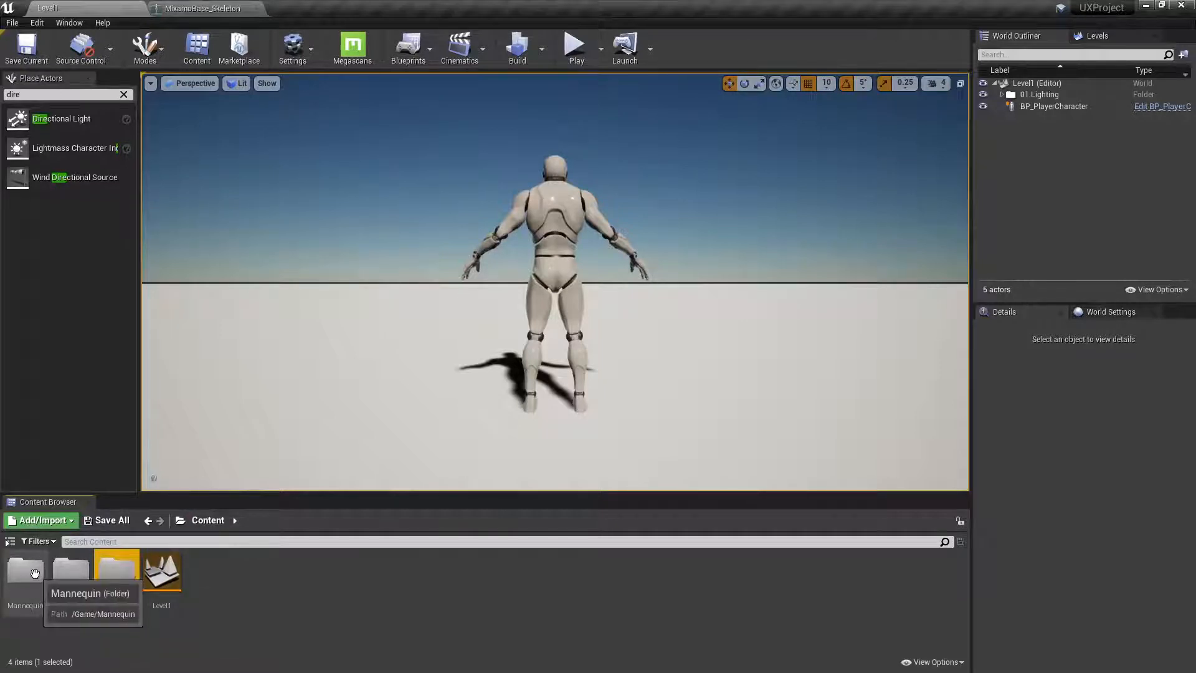
{"action": "double_click", "coordinate": [34, 573]}
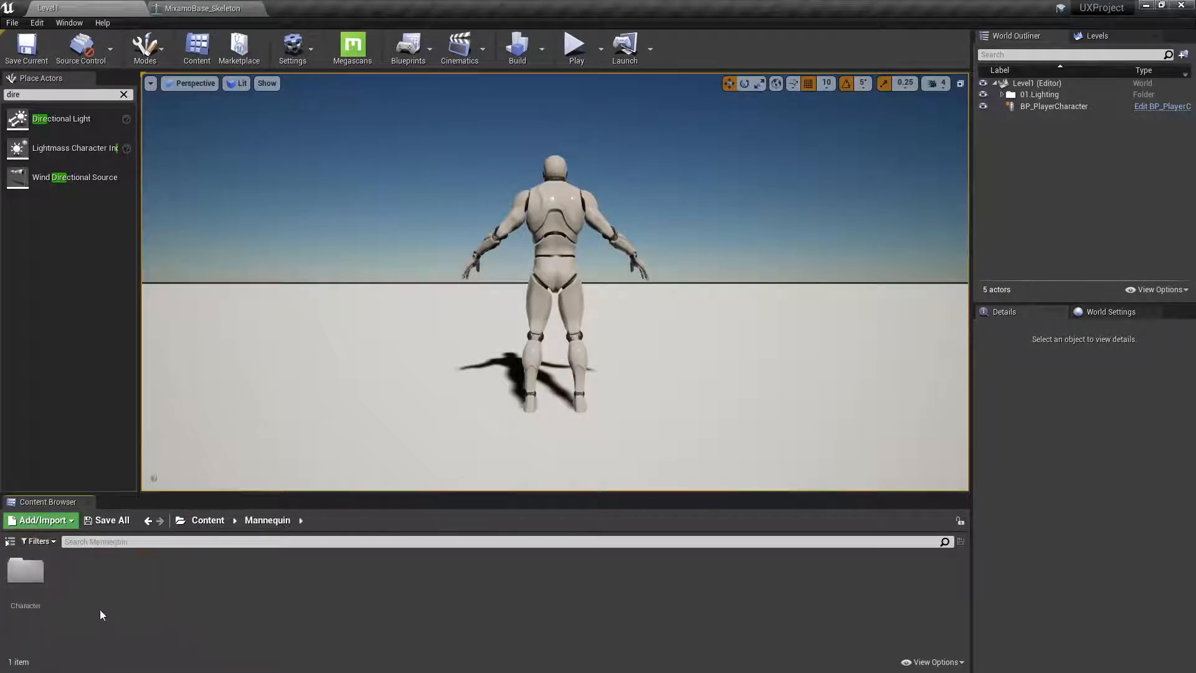
{"action": "double_click", "coordinate": [25, 570]}
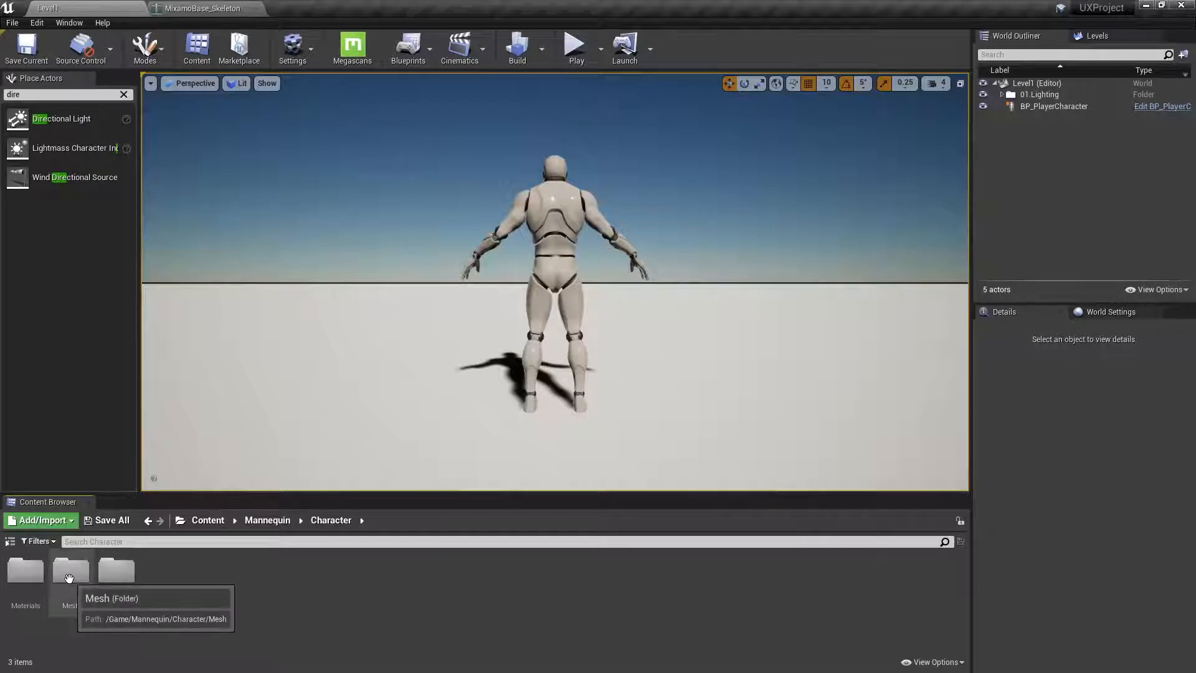
{"action": "double_click", "coordinate": [70, 570]}
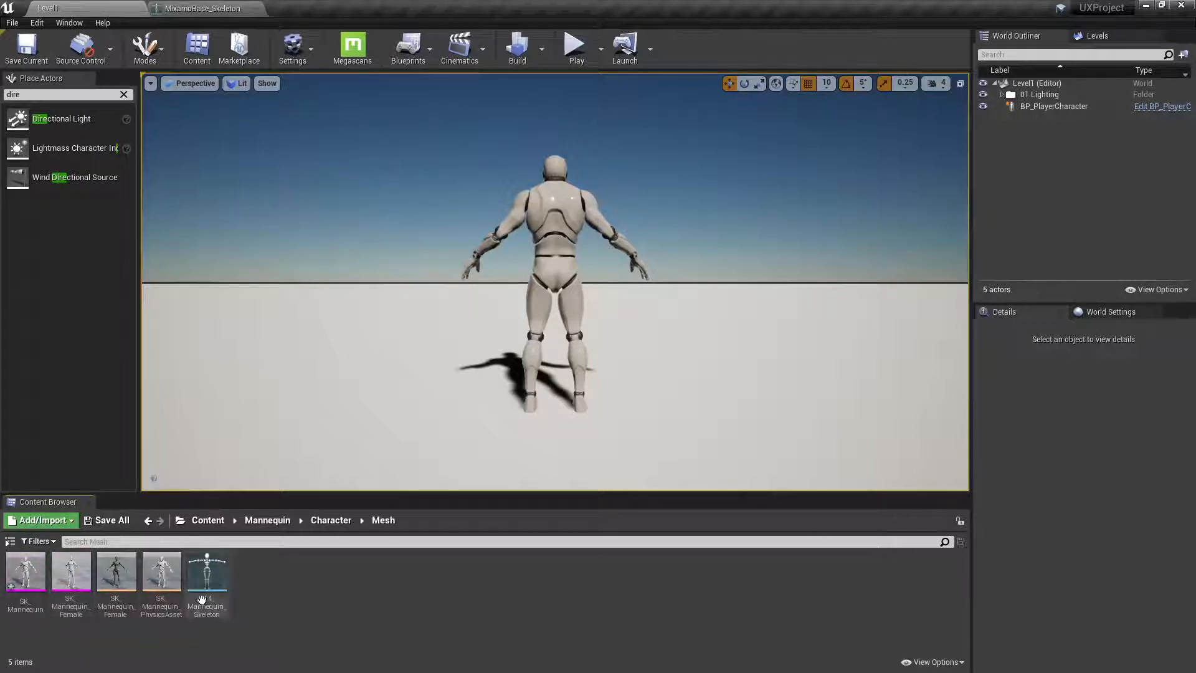
{"action": "double_click", "coordinate": [207, 572]}
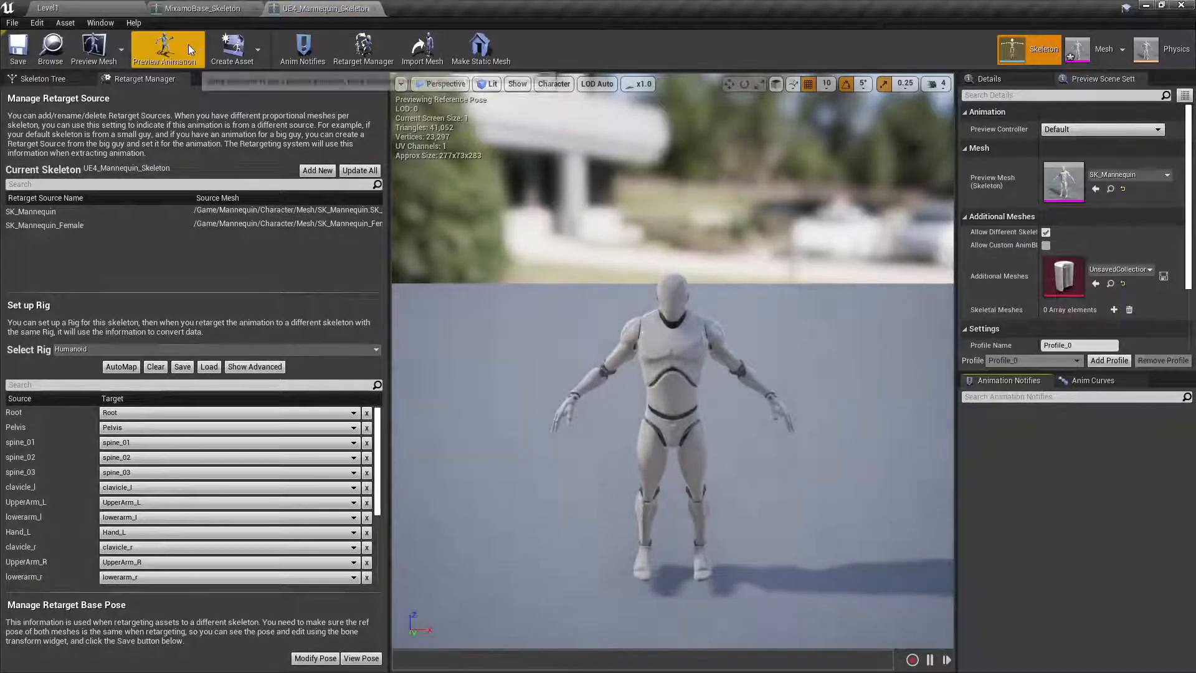
Examine the mannequin's skeleton tree alongside MixamoBase_Skeleton, and preview the mannequin's retarget base pose on and off.
{"action": "left_click", "coordinate": [43, 80]}
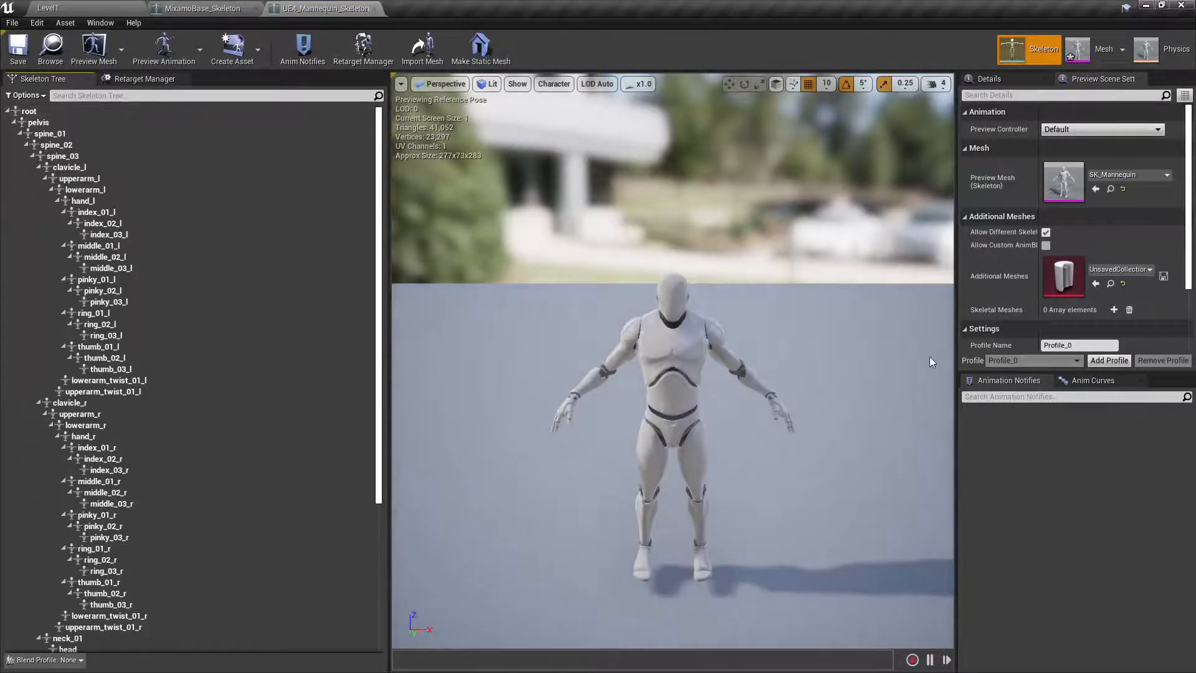
{"action": "left_click", "coordinate": [244, 8]}
{"action": "left_click", "coordinate": [324, 8]}
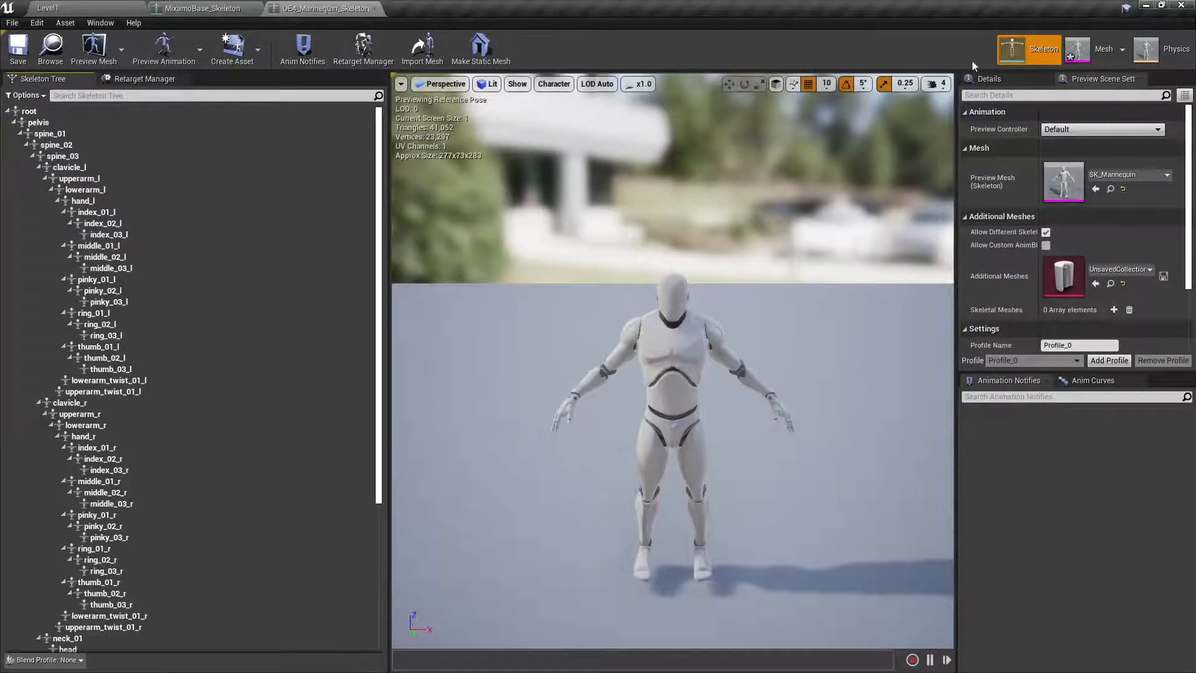
{"action": "left_click", "coordinate": [145, 78]}
{"action": "left_click", "coordinate": [358, 658]}
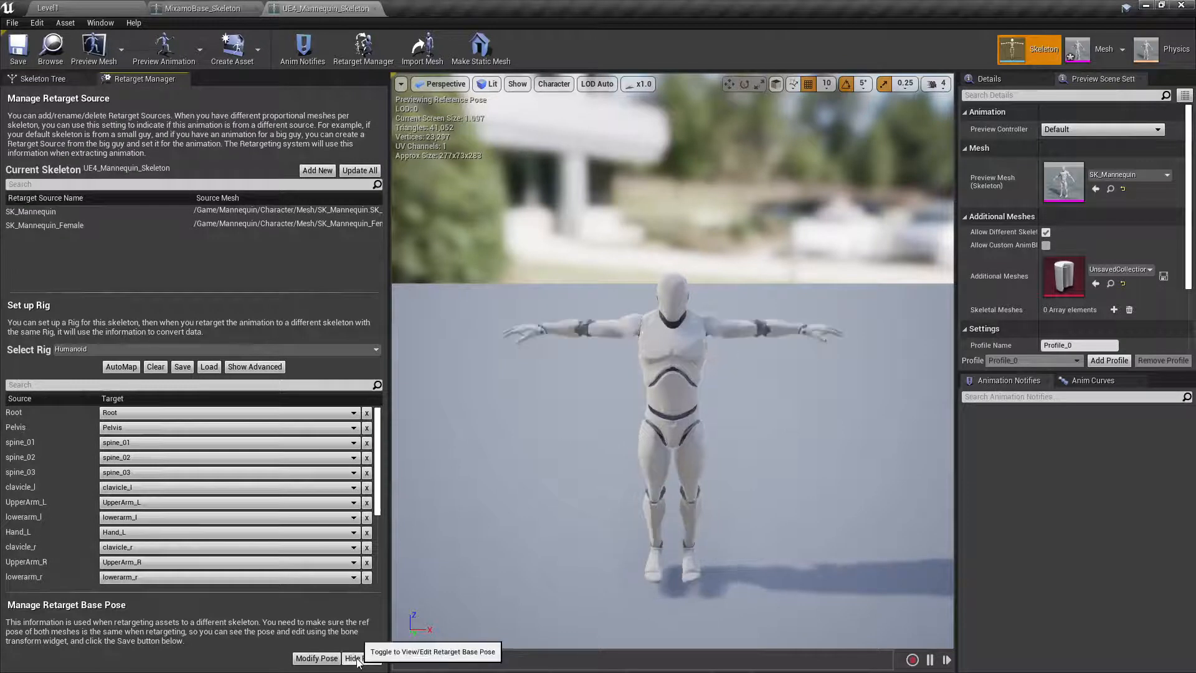
{"action": "left_click", "coordinate": [358, 659]}
{"action": "left_click", "coordinate": [358, 658]}
{"action": "left_click", "coordinate": [358, 658]}
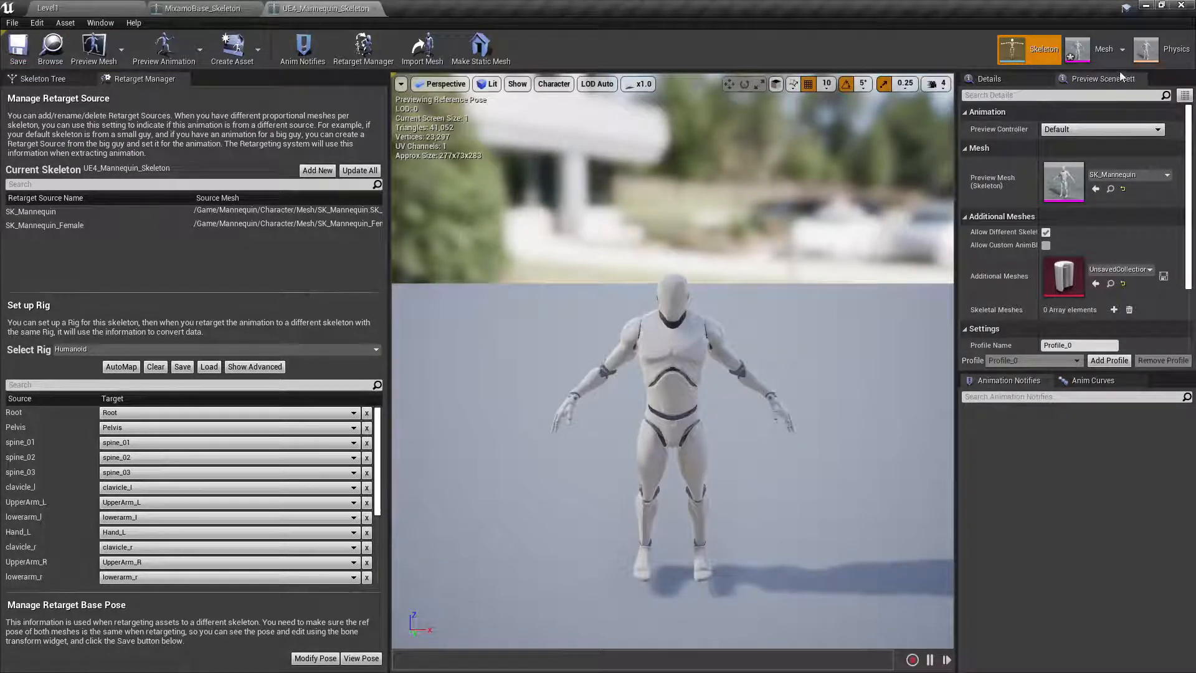
Open the SK_Mannequin mesh from its skeleton, save it and close its editor window.
{"action": "left_click", "coordinate": [1088, 49]}
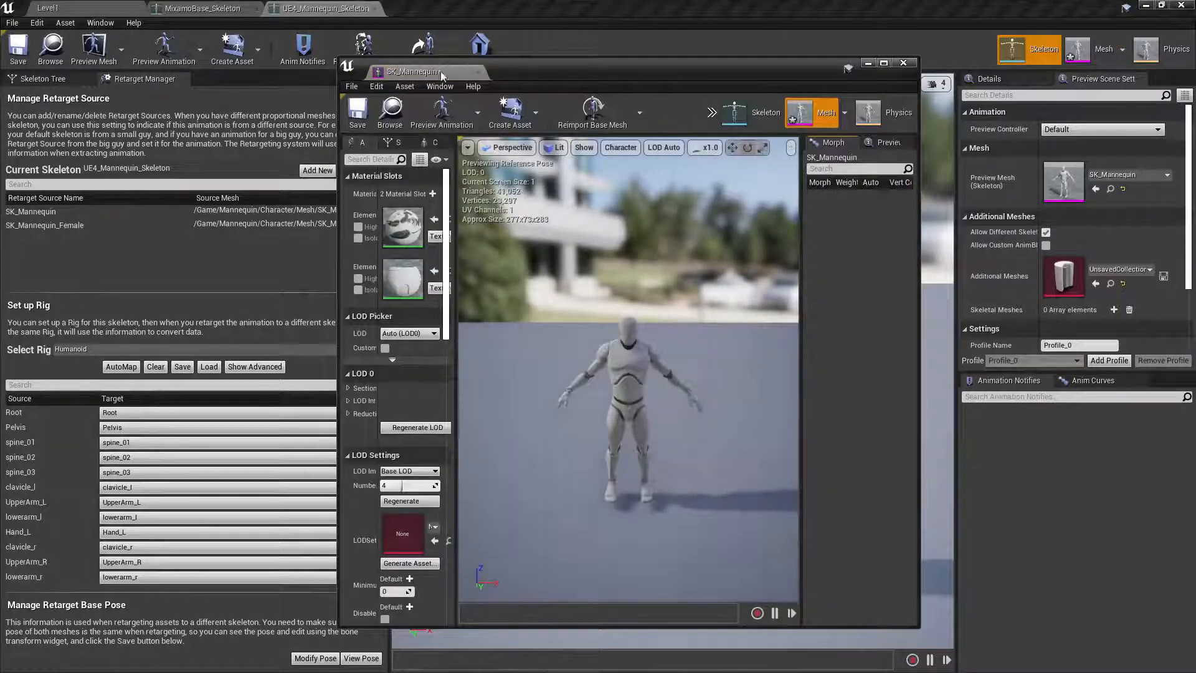
{"action": "left_click", "coordinate": [370, 115]}
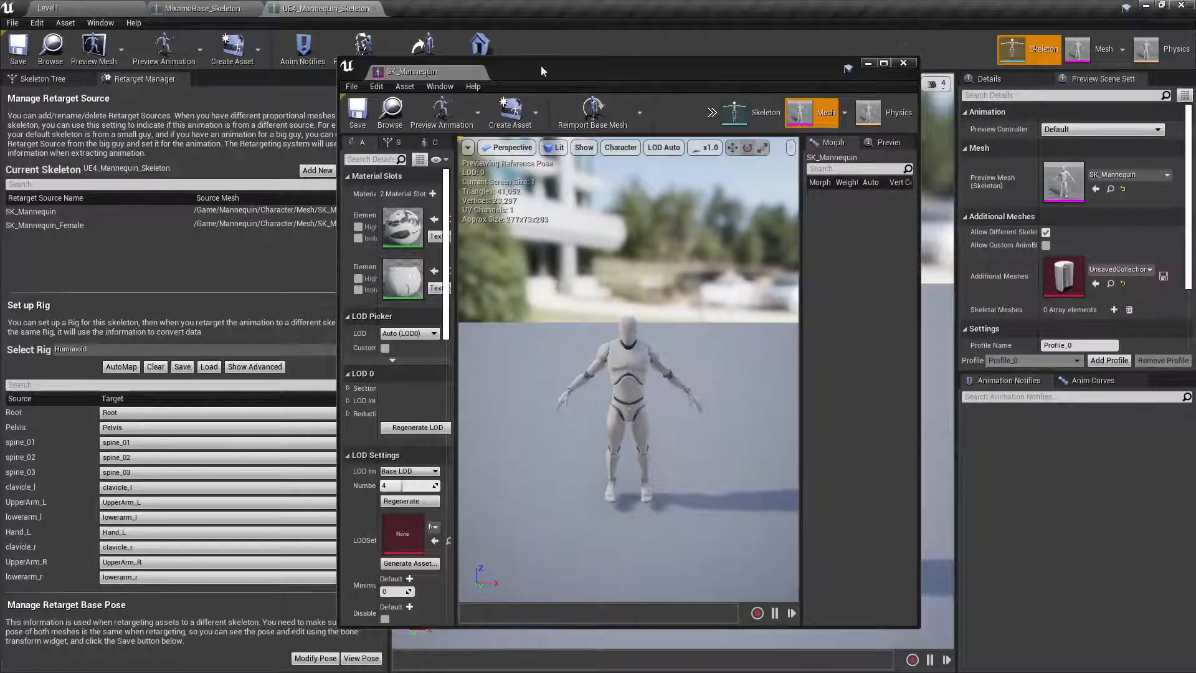
{"action": "left_click", "coordinate": [903, 63]}
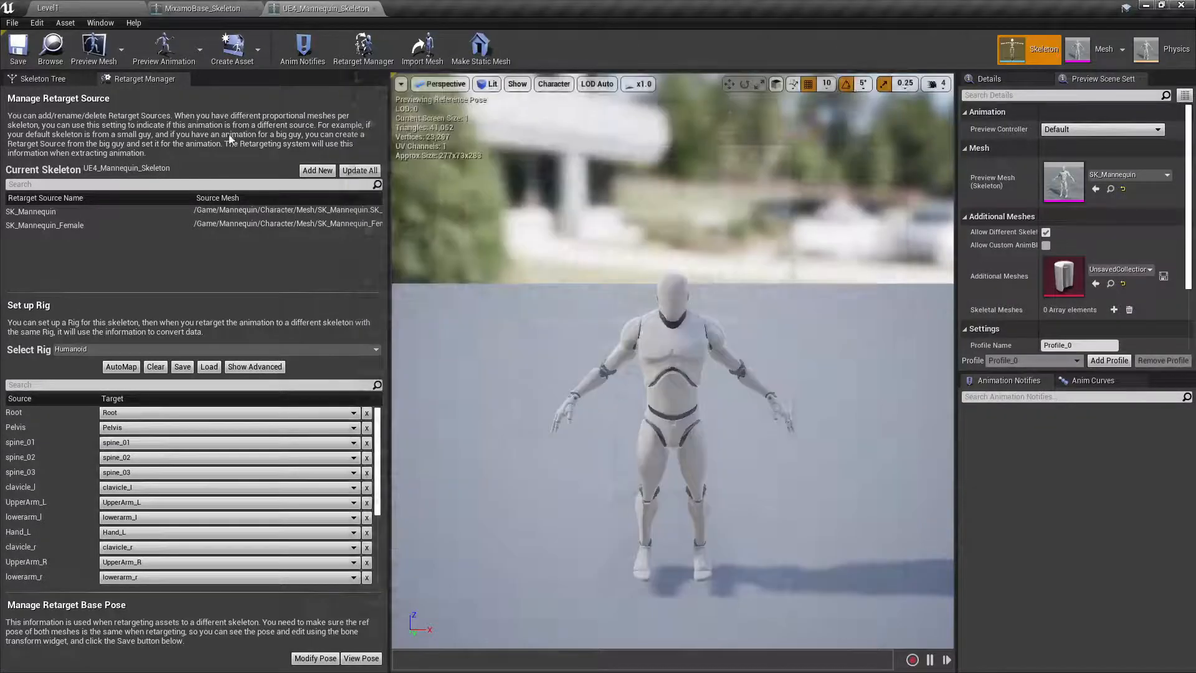
Create a folder named Animations inside Content > MixamoAnimations in the level editor's content, and open it.
{"action": "left_click", "coordinate": [91, 7]}
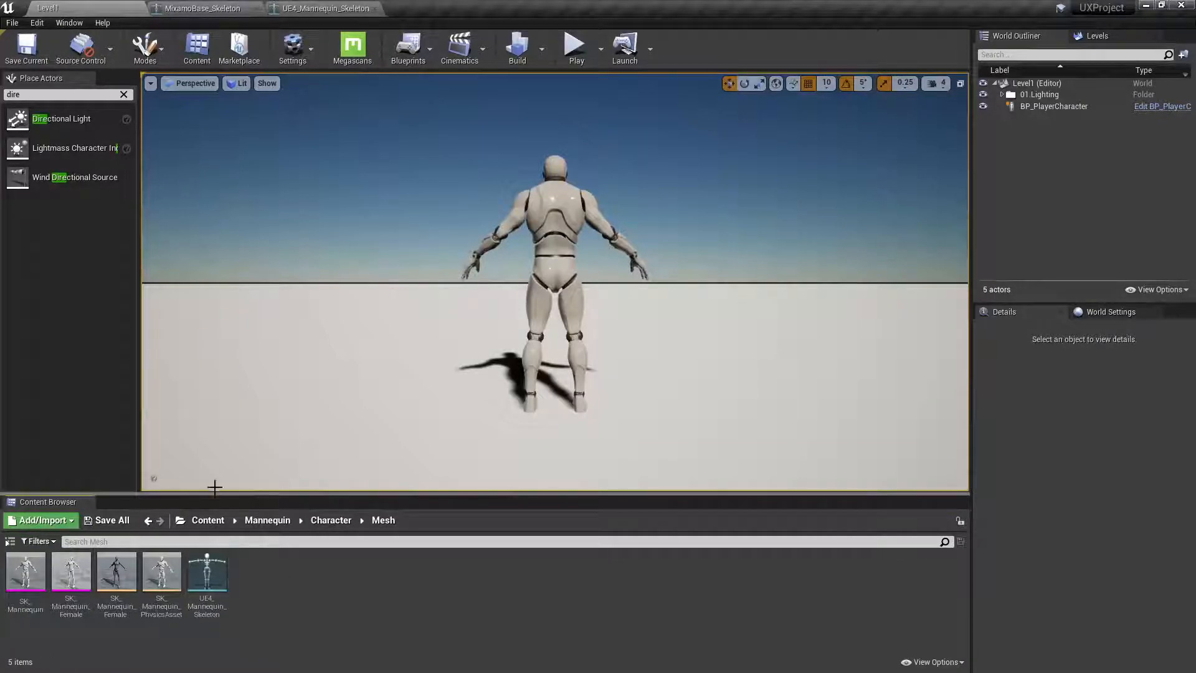
{"action": "left_click", "coordinate": [268, 520]}
{"action": "left_click", "coordinate": [207, 520]}
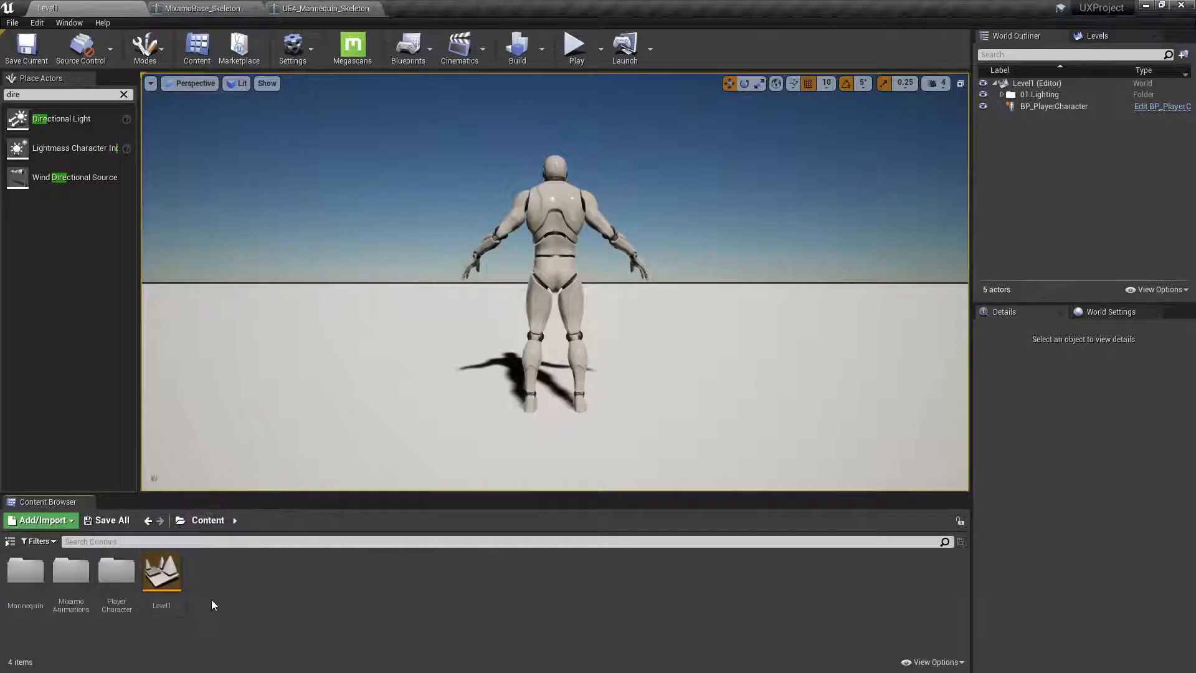
{"action": "double_click", "coordinate": [82, 573]}
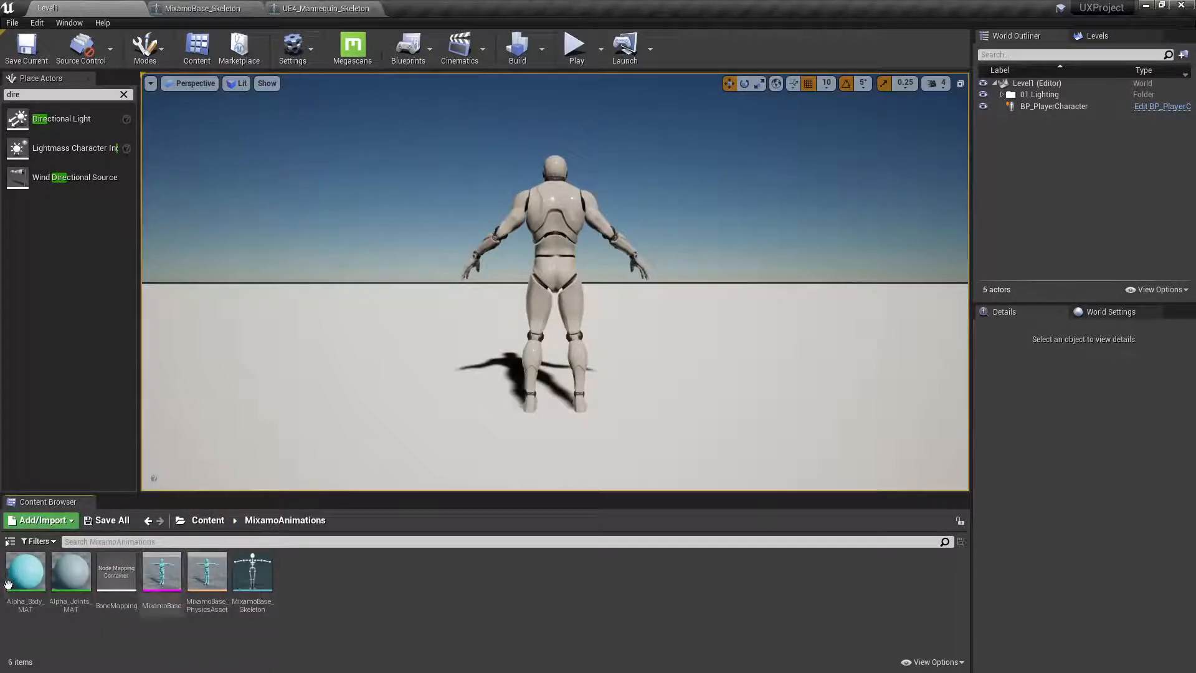
{"action": "right_click", "coordinate": [328, 573]}
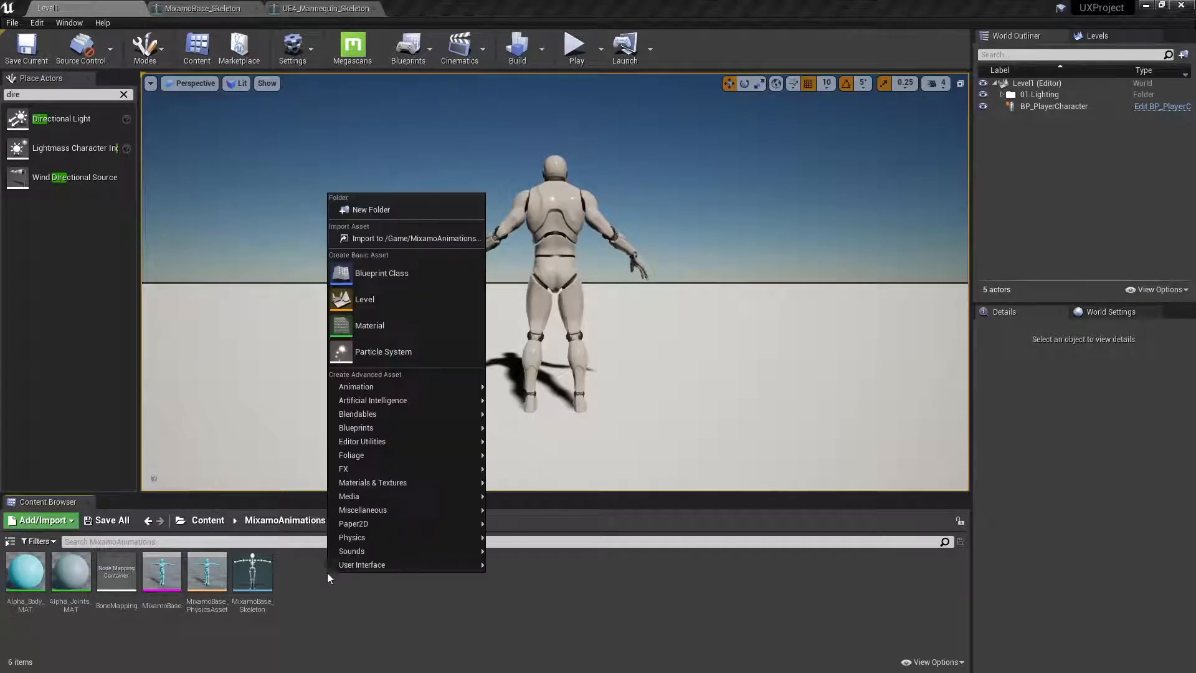
{"action": "left_click", "coordinate": [371, 211]}
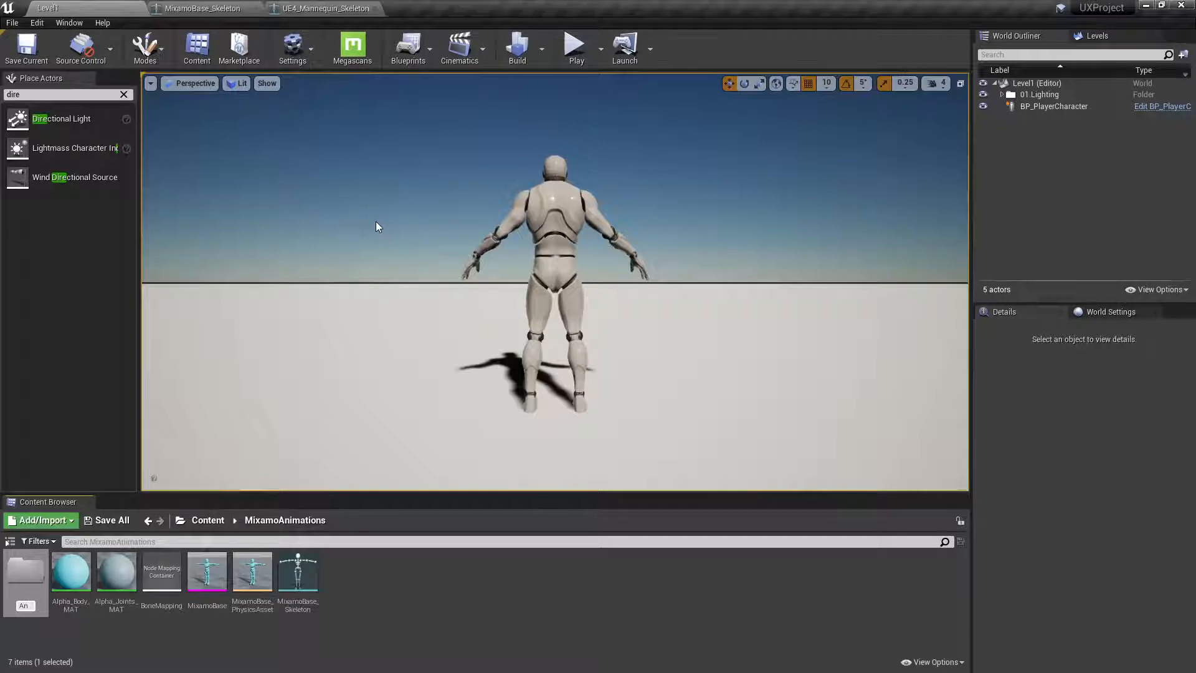
{"action": "type", "text": "Animations"}
{"action": "key", "text": "Return"}
{"action": "double_click", "coordinate": [21, 580]}
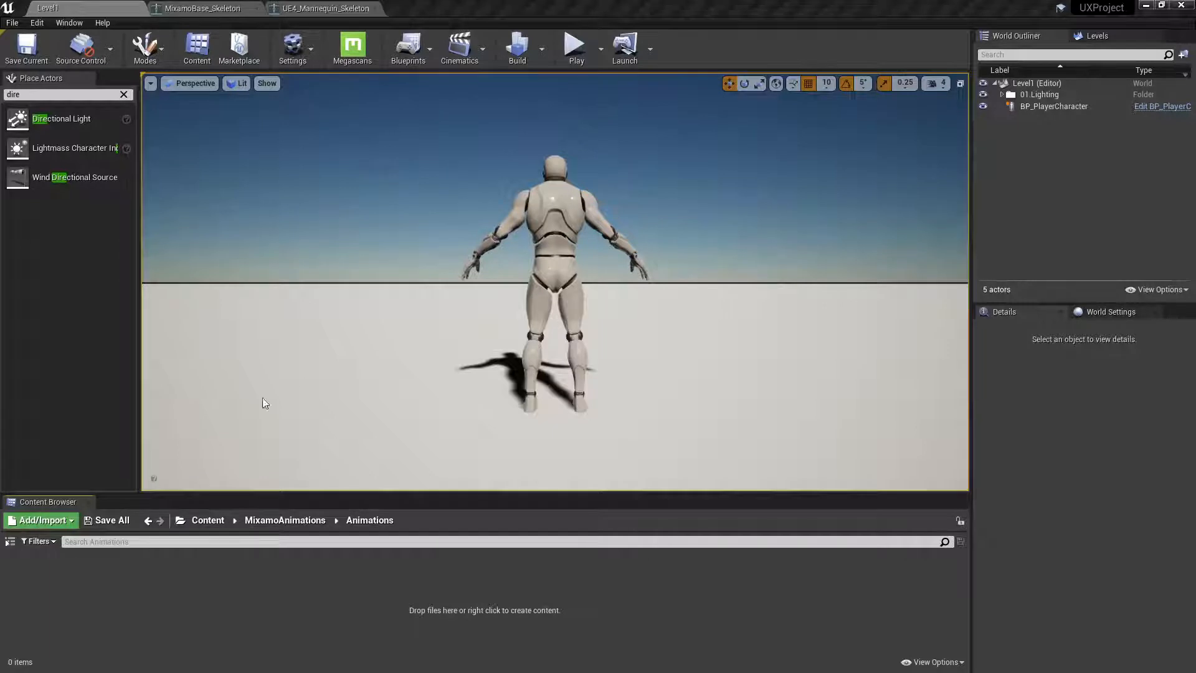
Import the Weight Shift FBX into the Animations folder as animation only, without mesh, using MixamoBase_Skeleton.
{"action": "left_click", "coordinate": [51, 521]}
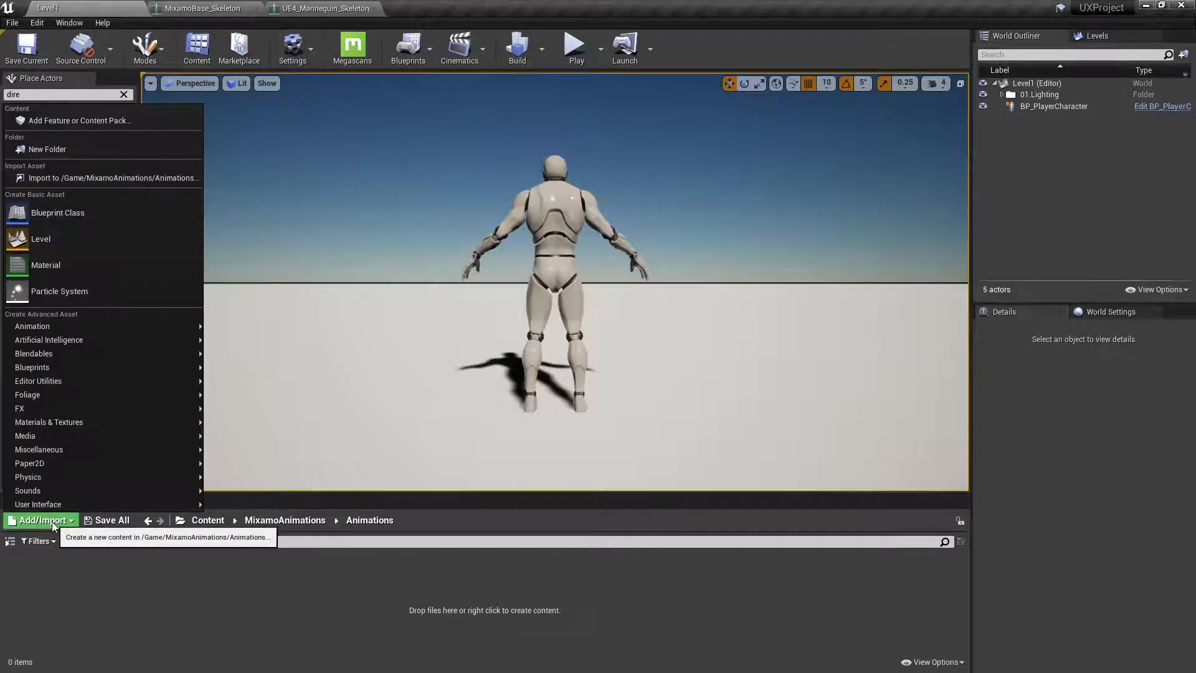
{"action": "left_click", "coordinate": [87, 178]}
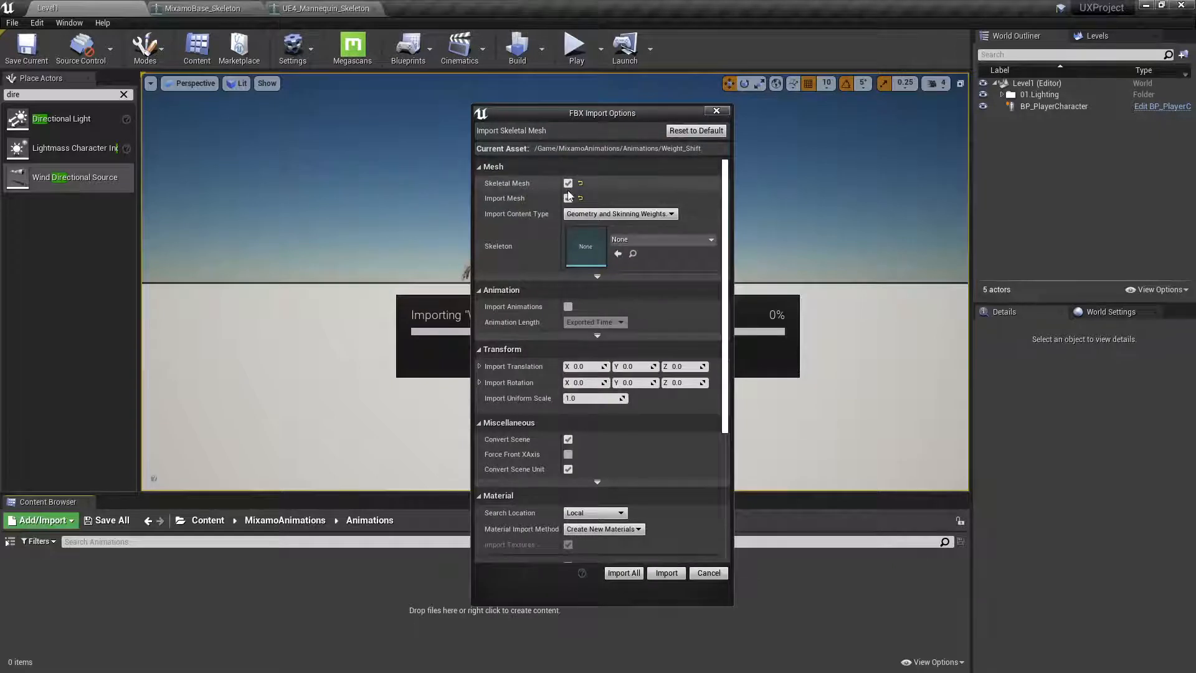
{"action": "left_click", "coordinate": [568, 198]}
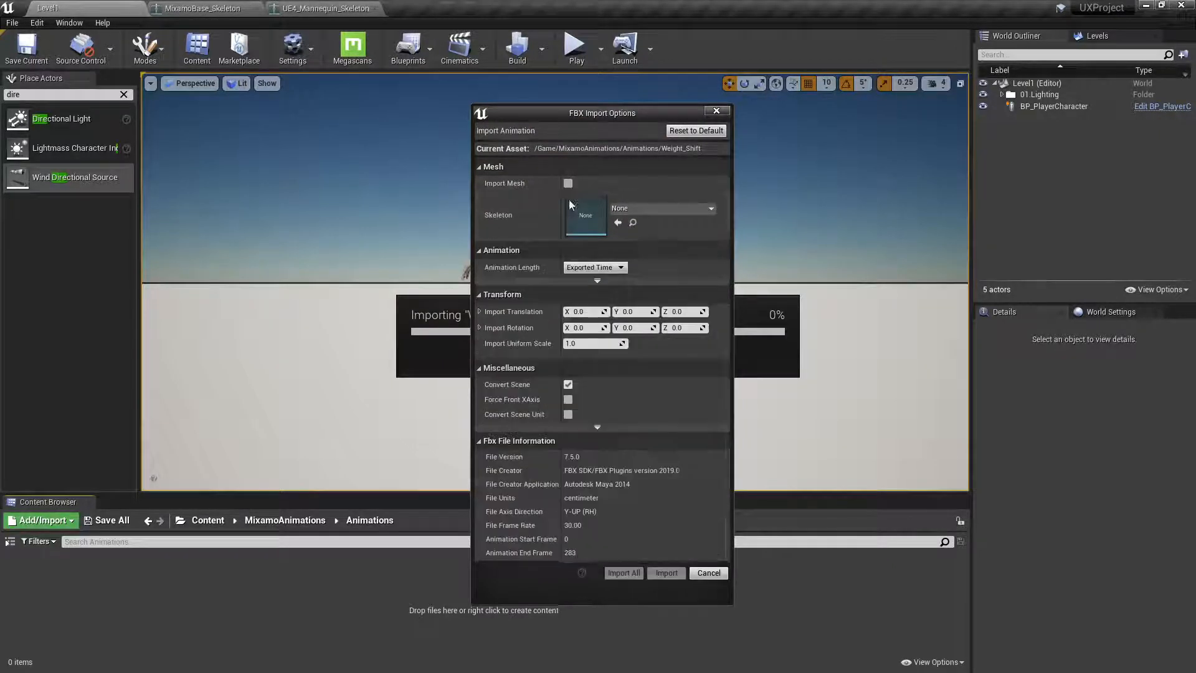
{"action": "left_click", "coordinate": [629, 208]}
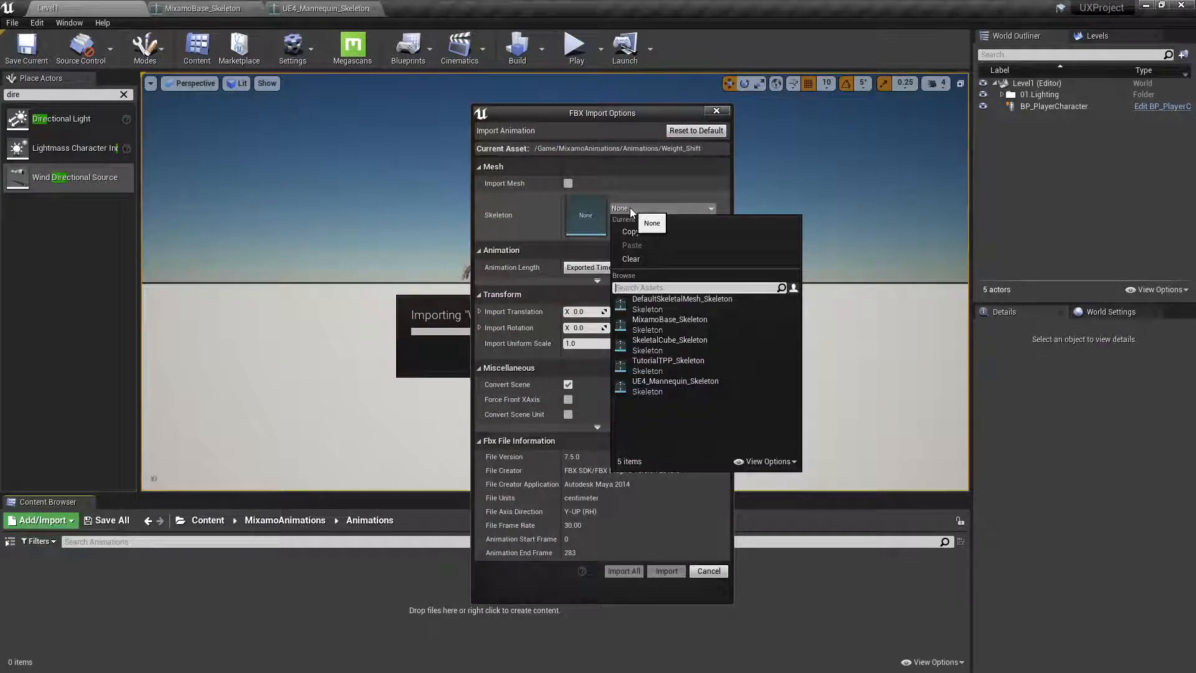
{"action": "left_click", "coordinate": [660, 320]}
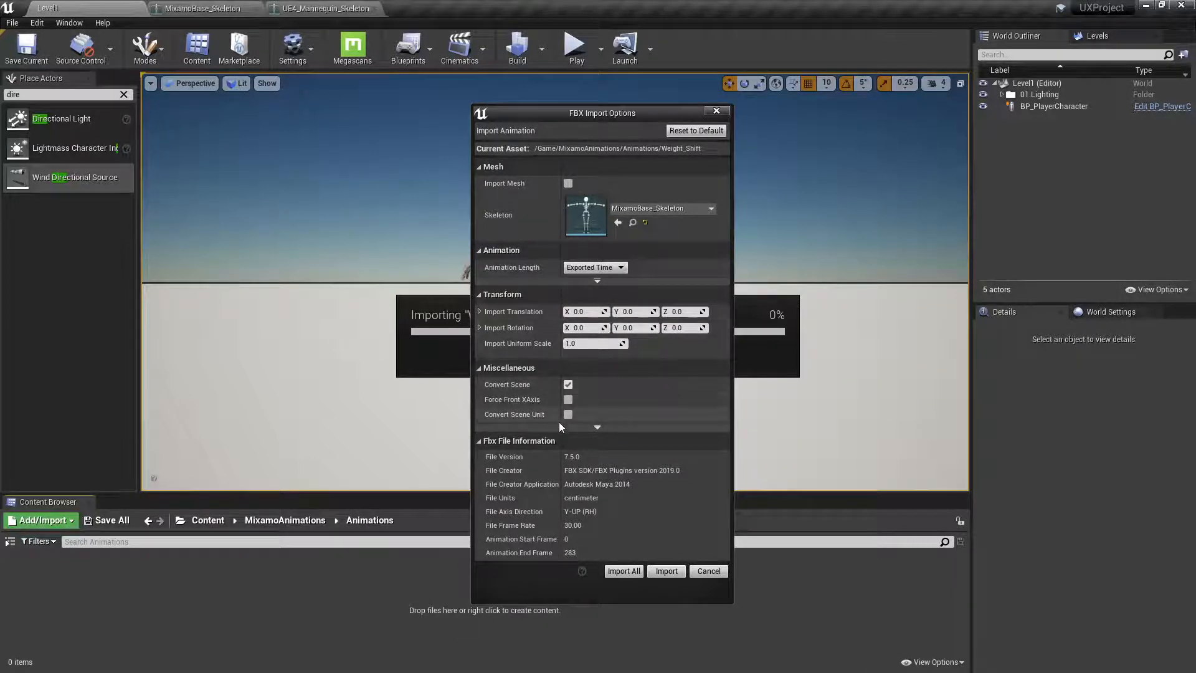
{"action": "left_click", "coordinate": [595, 280]}
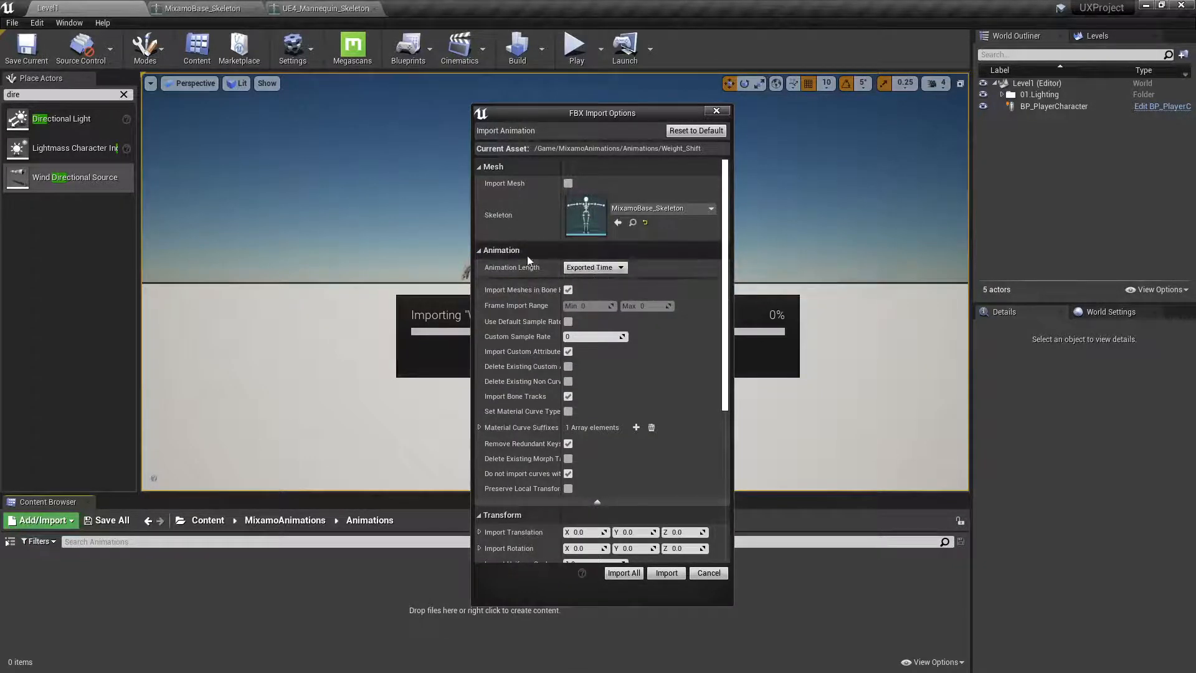
{"action": "left_click", "coordinate": [481, 252]}
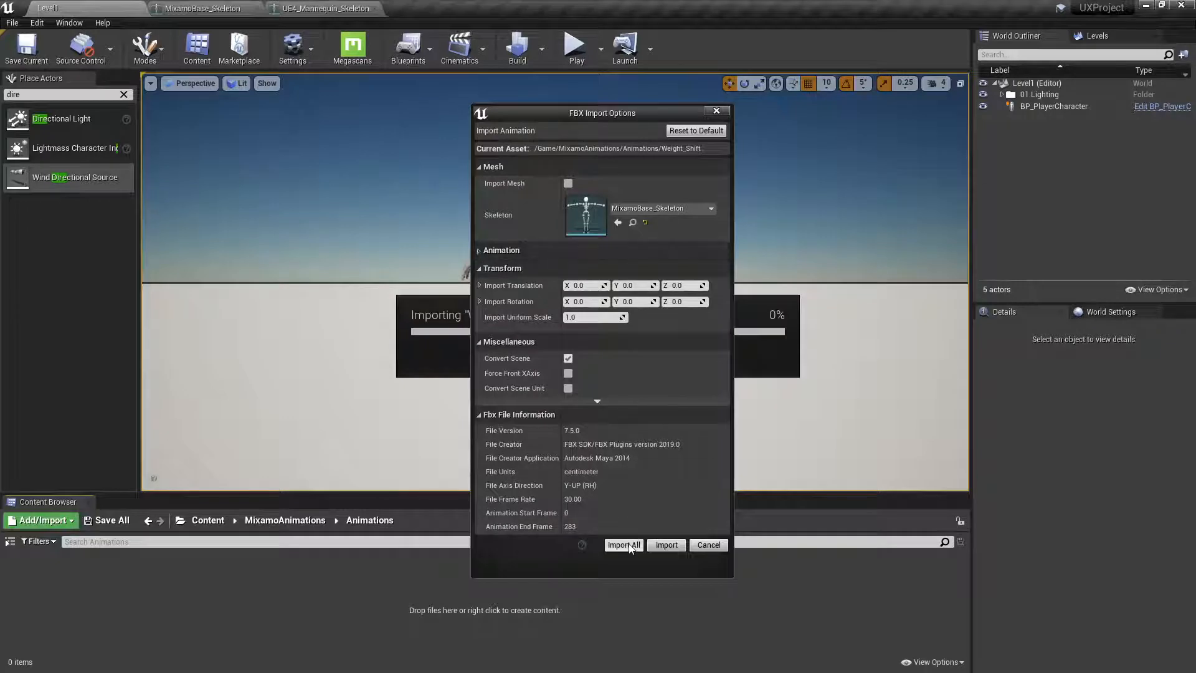
{"action": "left_click", "coordinate": [665, 545]}
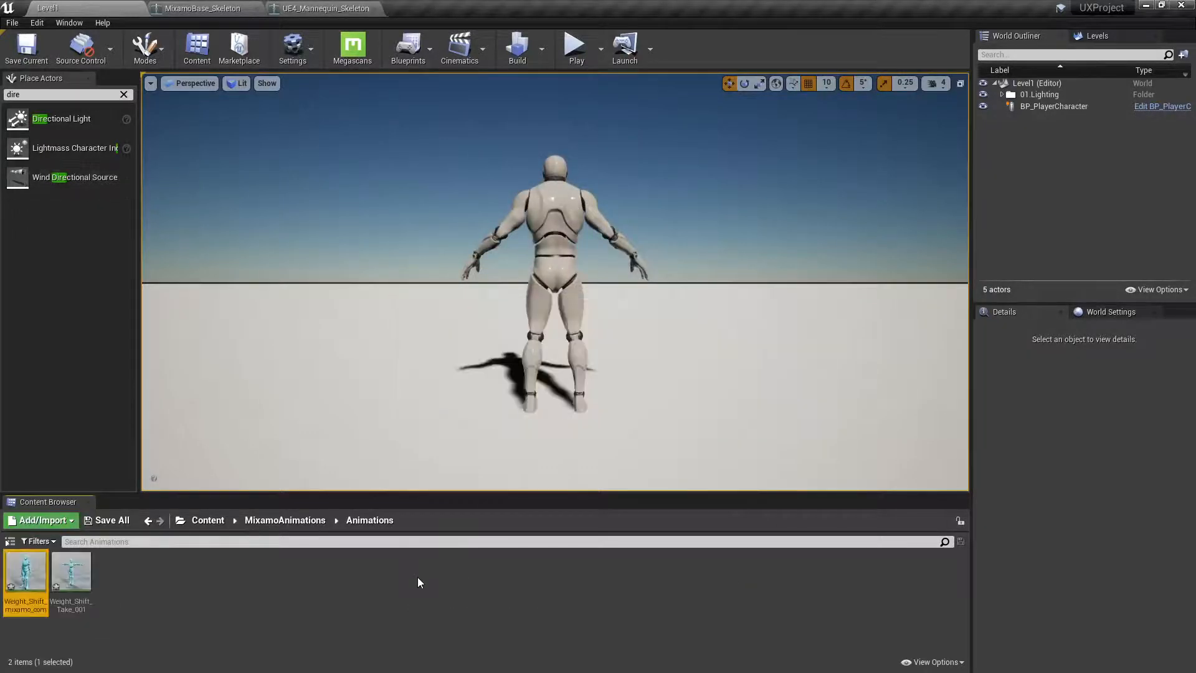
Save all the newly imported assets, then preview the Weight_Shift_mixamo_com animation and close its editor.
{"action": "left_click", "coordinate": [180, 600]}
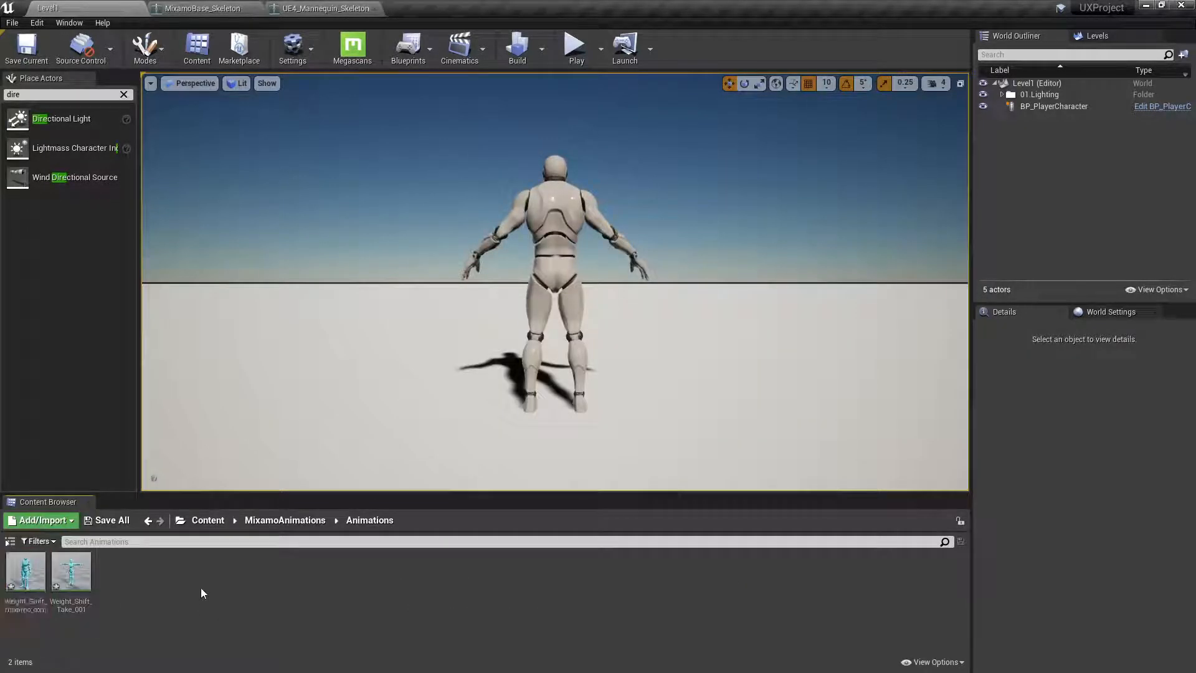
{"action": "left_click", "coordinate": [110, 519]}
{"action": "left_click", "coordinate": [709, 456]}
{"action": "double_click", "coordinate": [26, 571]}
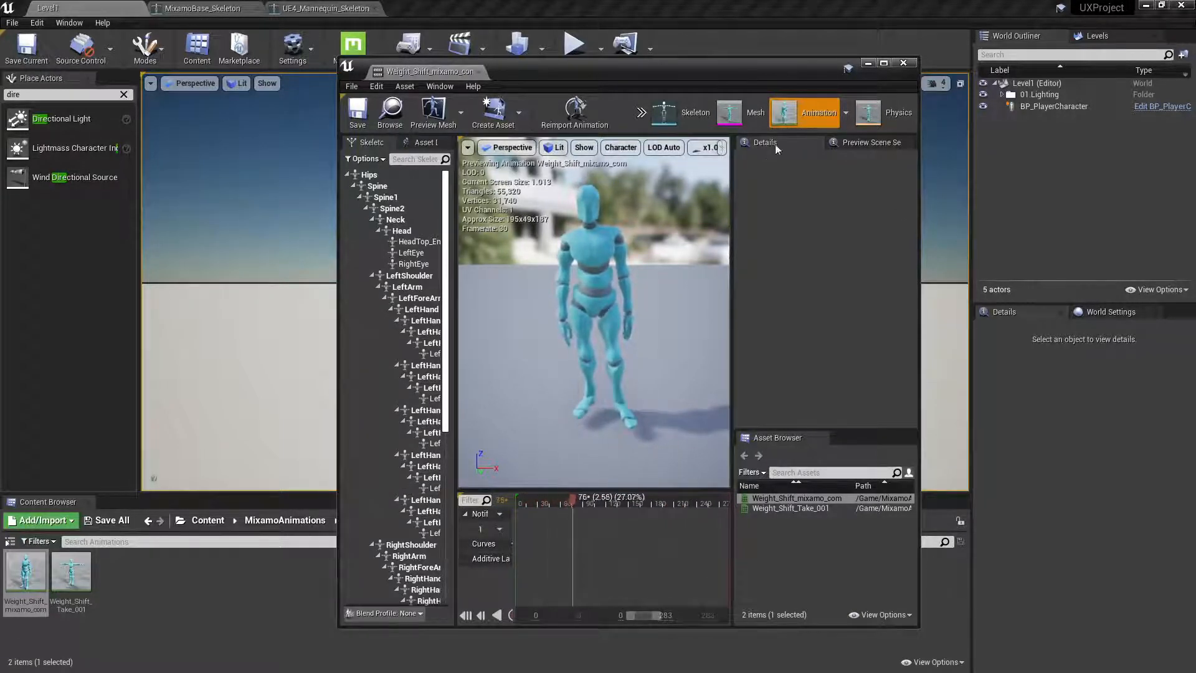
{"action": "left_click", "coordinate": [903, 63]}
{"action": "left_click", "coordinate": [205, 589]}
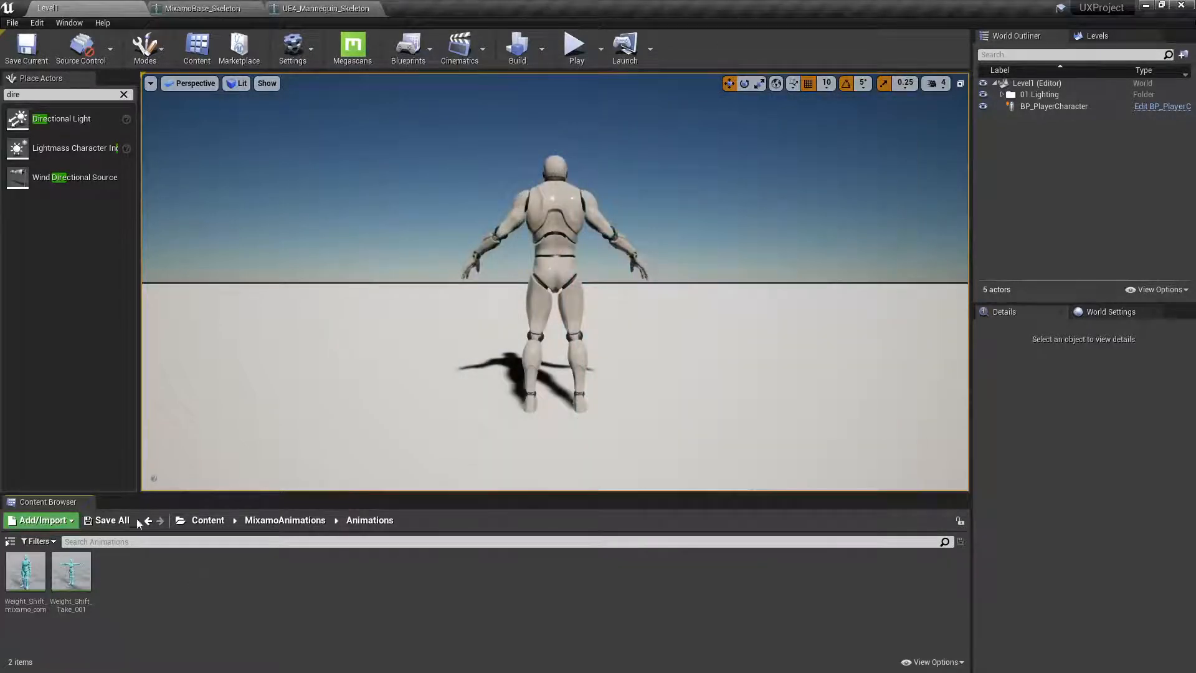
Import the Idle FBX into the Animations folder without its mesh, using MixamoBase_Skeleton, and save all assets.
{"action": "left_click", "coordinate": [42, 520]}
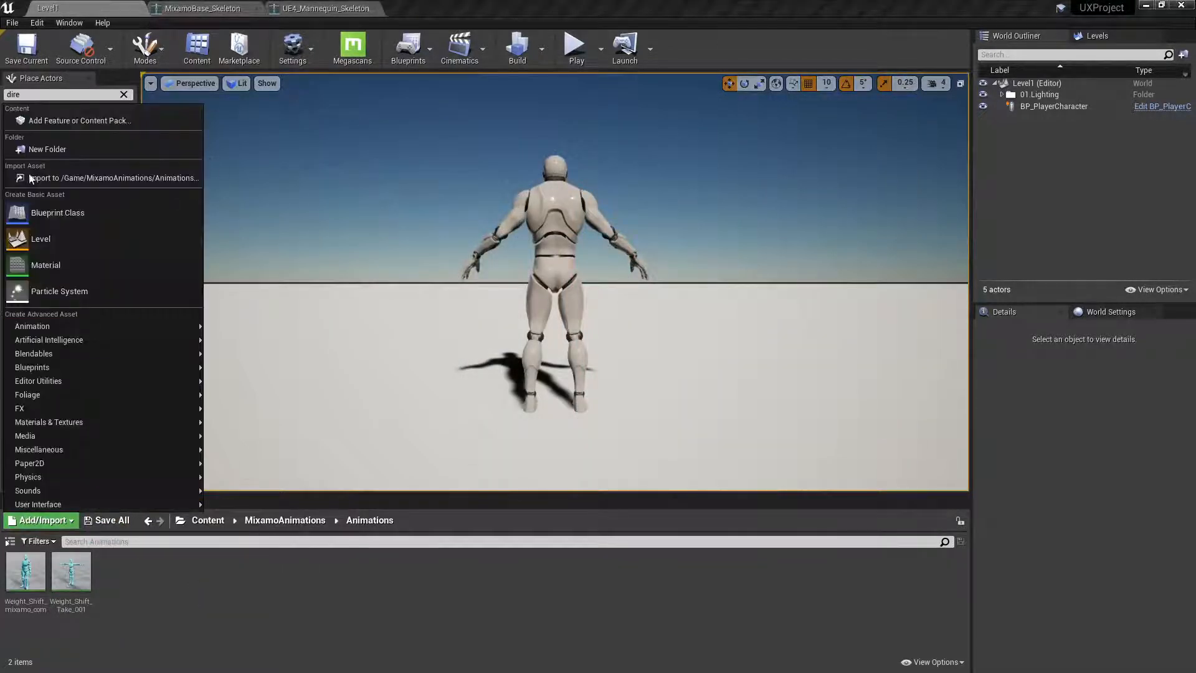
{"action": "left_click", "coordinate": [49, 178]}
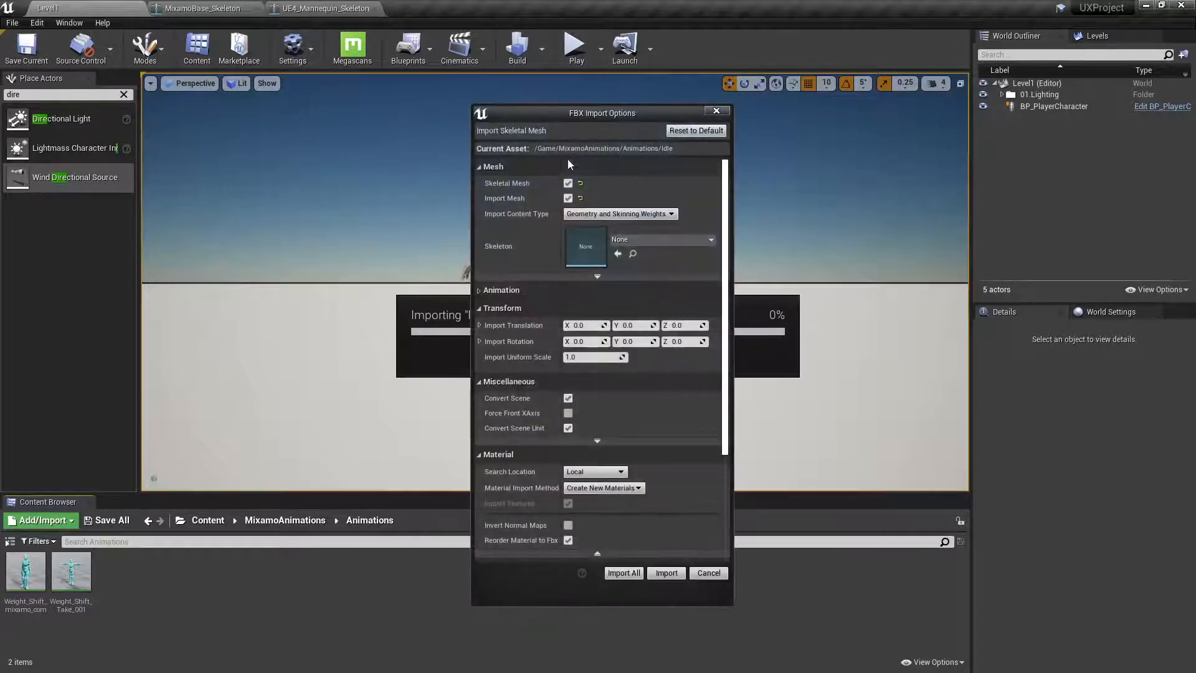
{"action": "left_click", "coordinate": [567, 197]}
{"action": "left_click", "coordinate": [623, 208]}
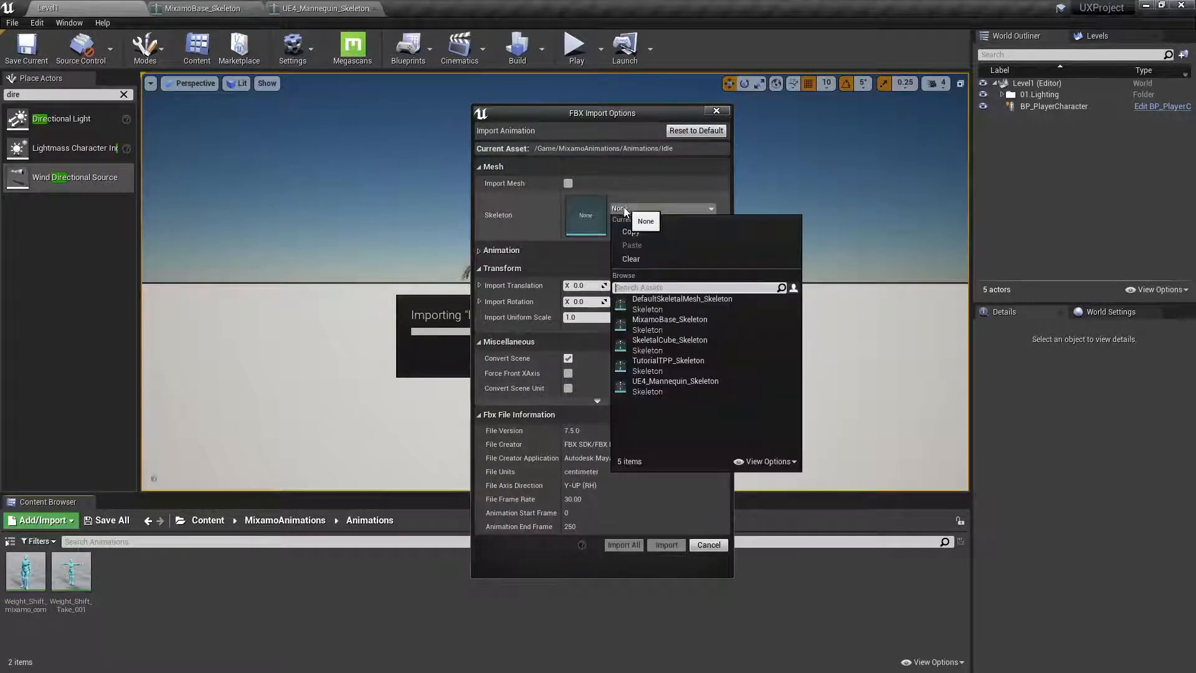
{"action": "left_click", "coordinate": [652, 323]}
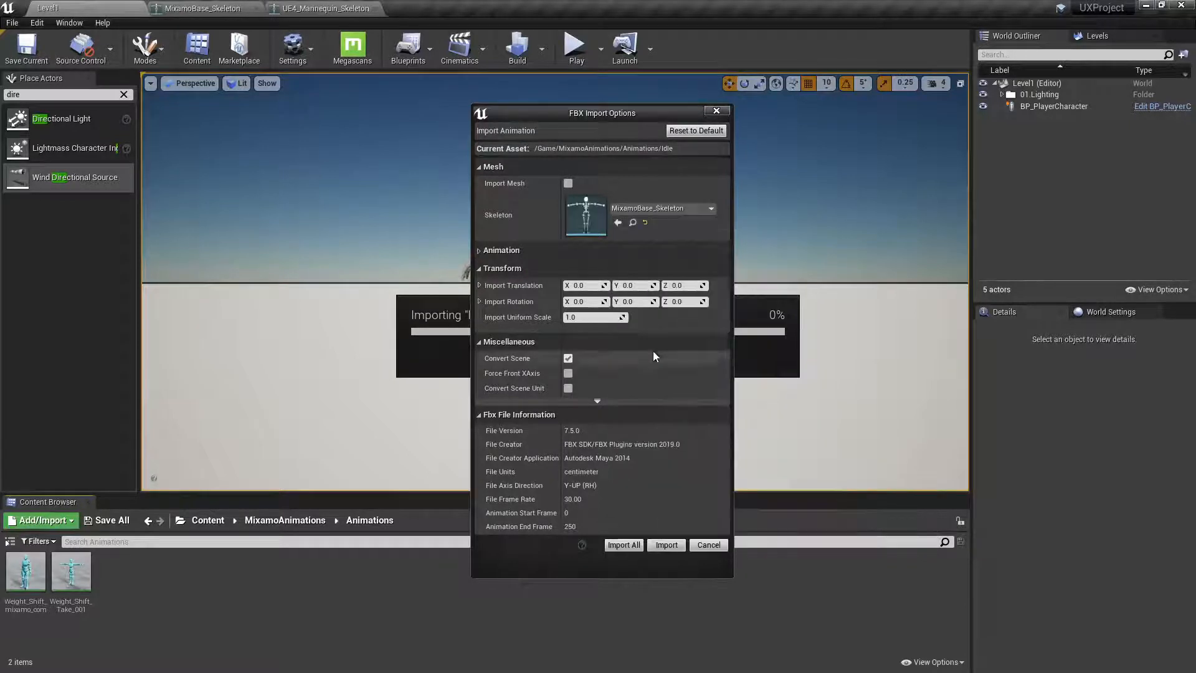
{"action": "left_click", "coordinate": [623, 544]}
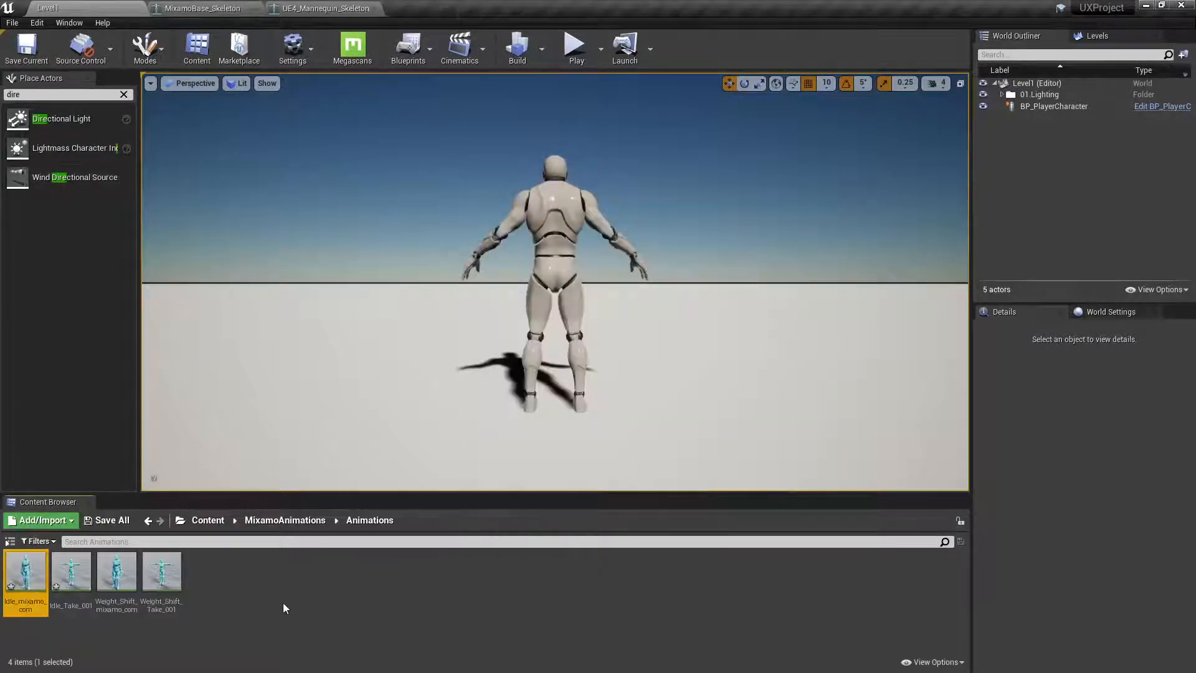
{"action": "left_click", "coordinate": [261, 612]}
{"action": "left_click", "coordinate": [107, 522]}
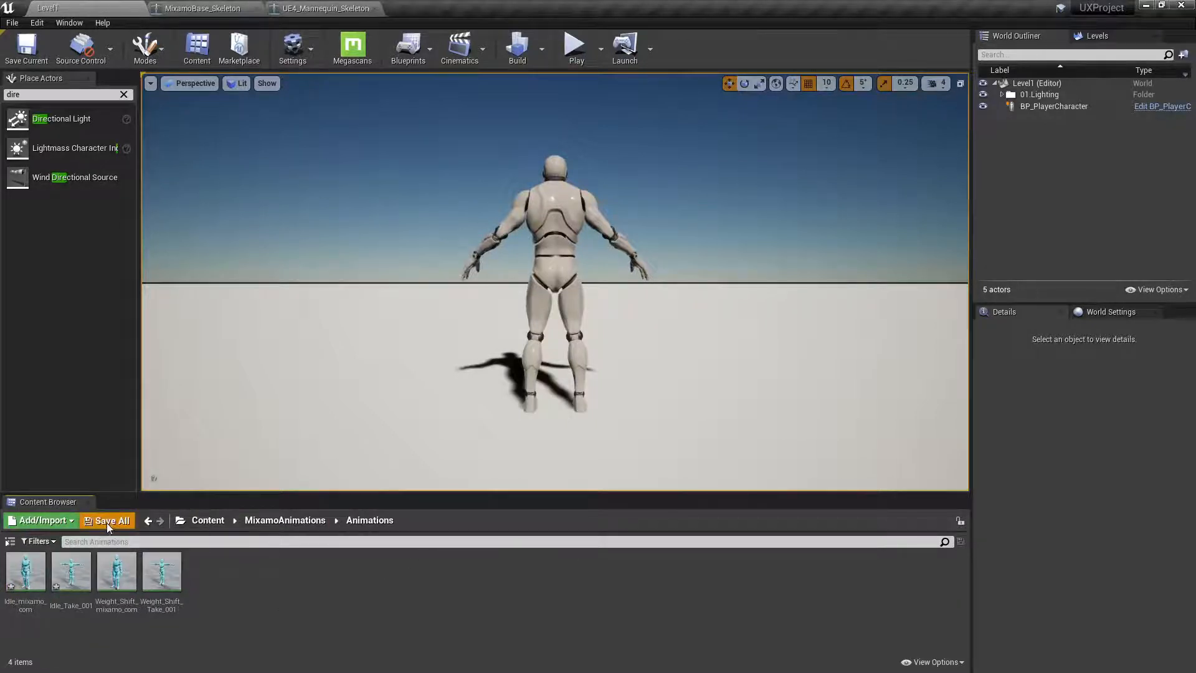
{"action": "left_click", "coordinate": [706, 457]}
{"action": "left_click", "coordinate": [26, 572]}
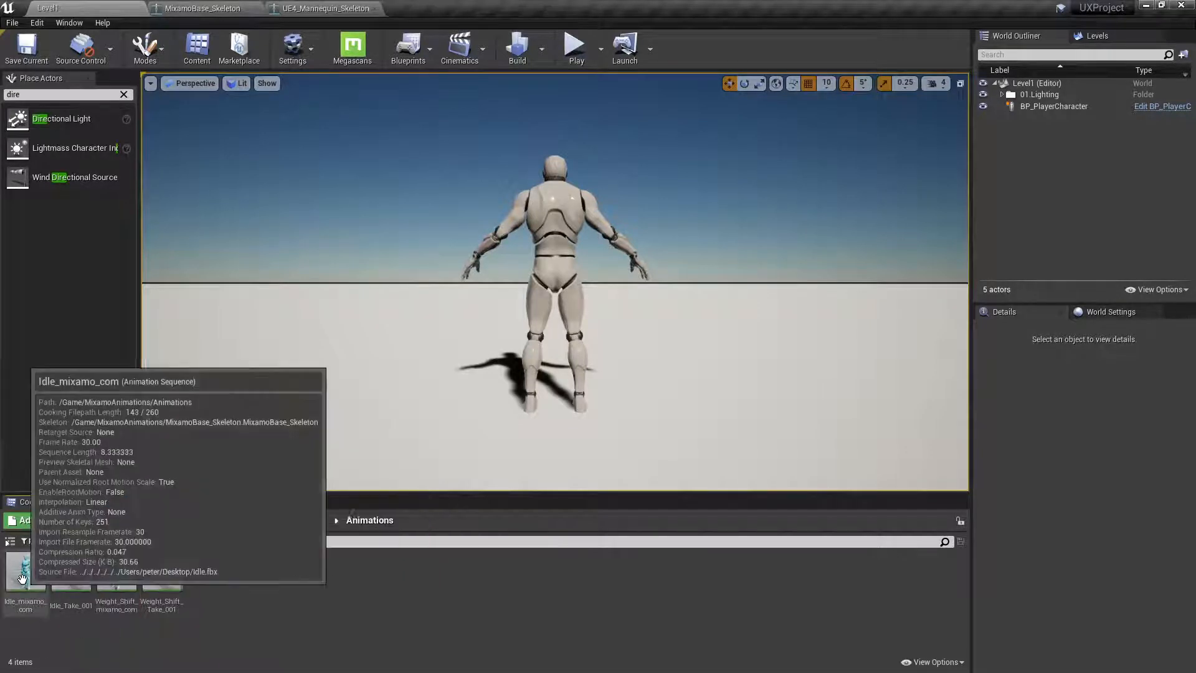
{"action": "left_click", "coordinate": [116, 571]}
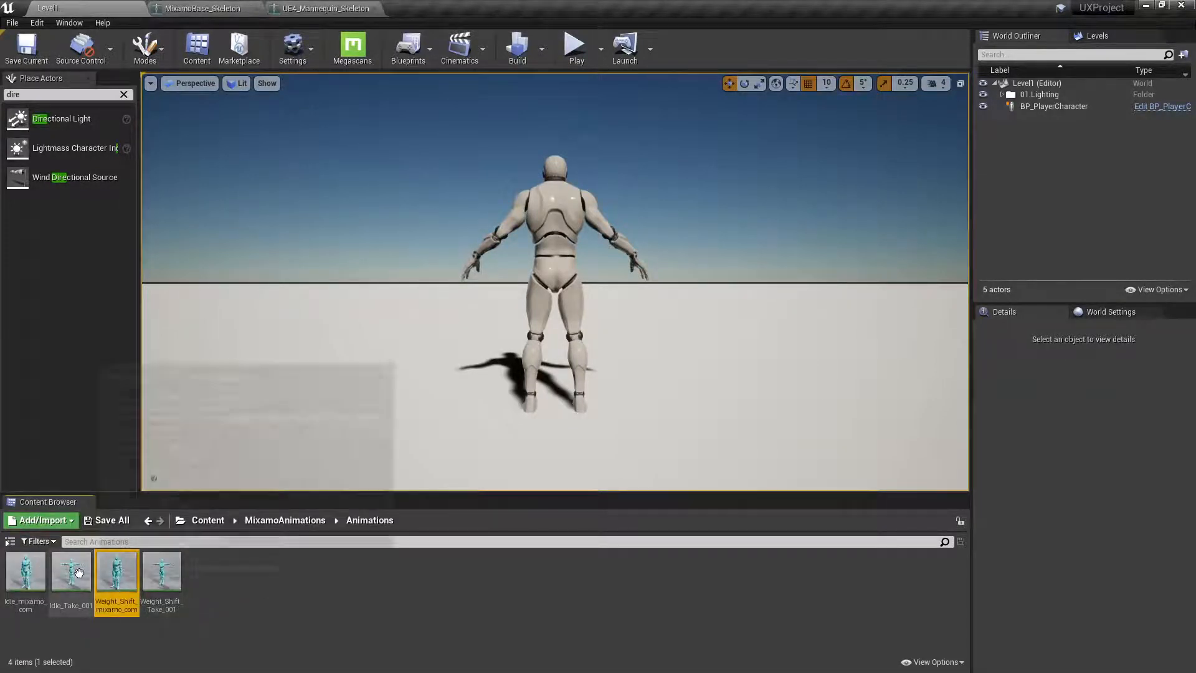
{"action": "right_click", "coordinate": [112, 576]}
{"action": "mouse_move", "coordinate": [185, 231]}
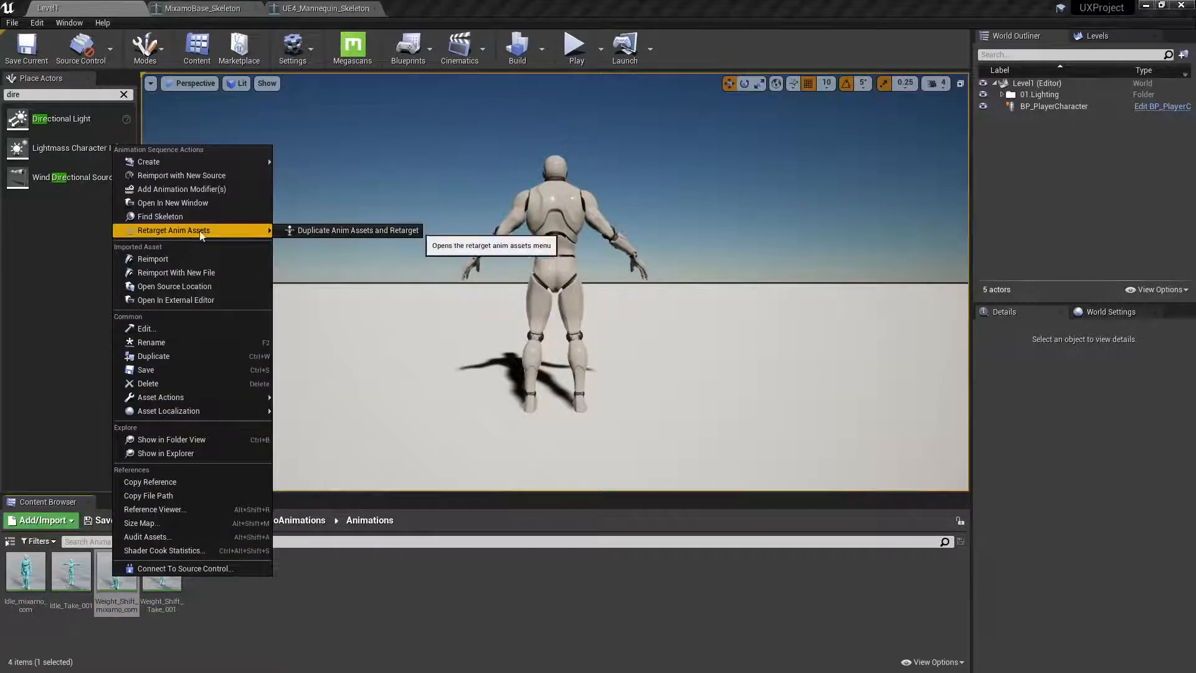
{"action": "left_click", "coordinate": [297, 231]}
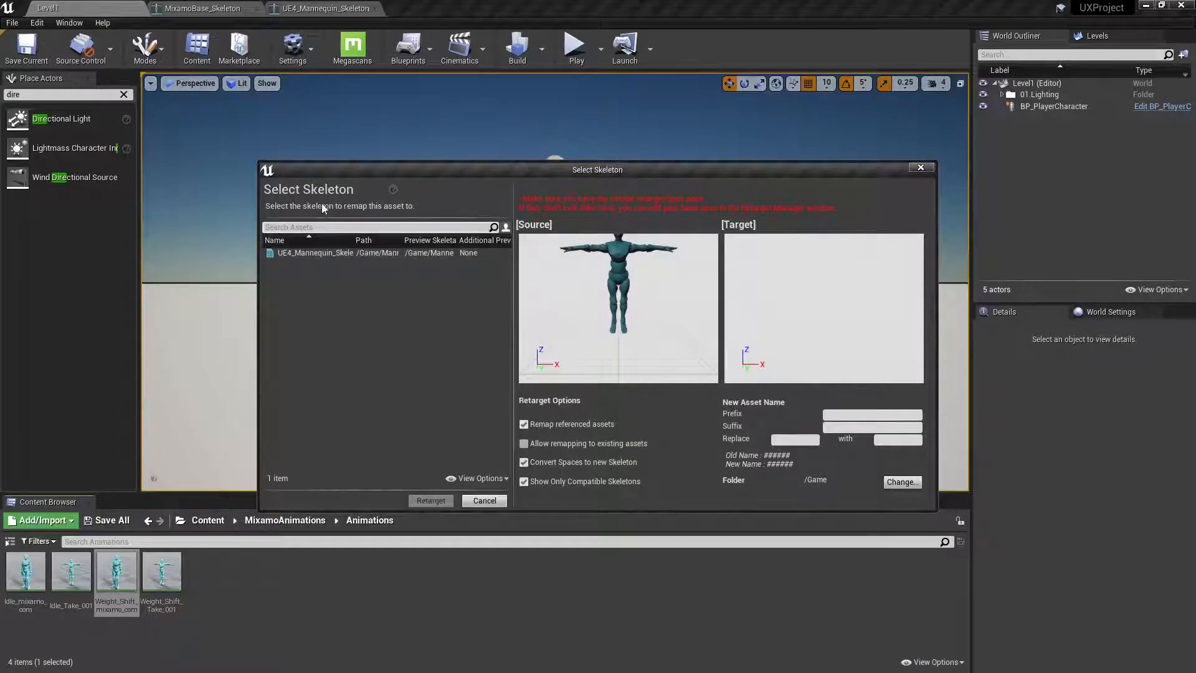
{"action": "left_click", "coordinate": [918, 168]}
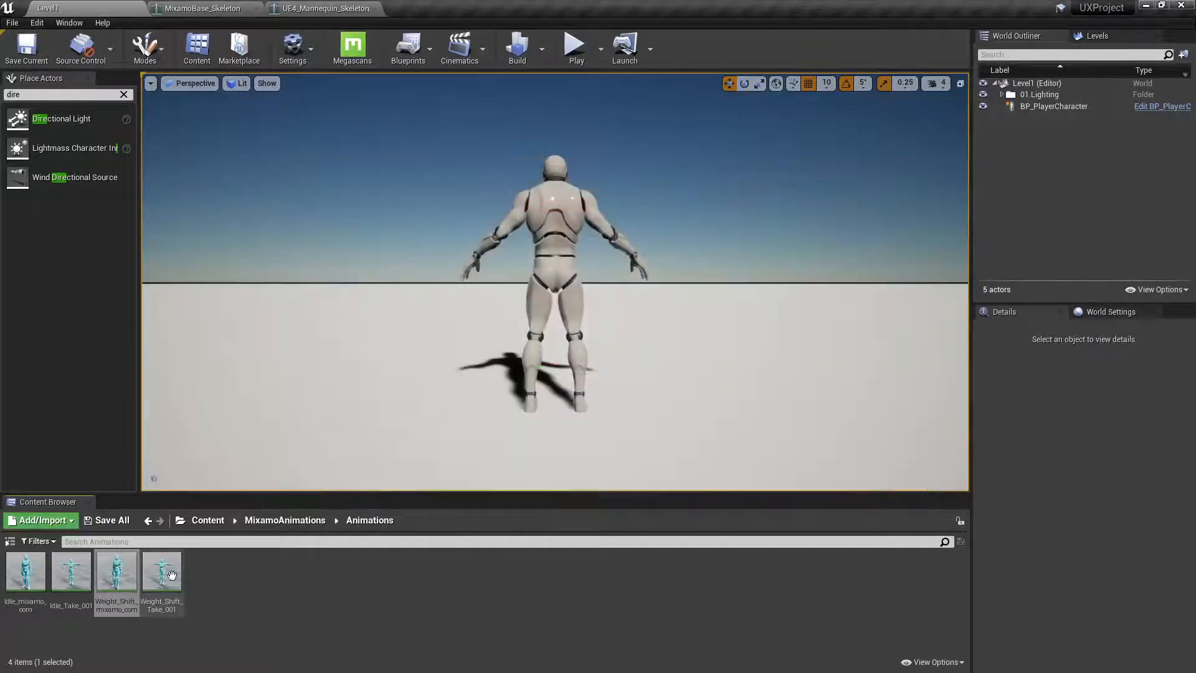
Start duplicating and retargeting the Weight_Shift_mixamo_com animation, with UE4_Mannequin_Skeleton as the target skeleton.
{"action": "right_click", "coordinate": [112, 568]}
{"action": "mouse_move", "coordinate": [182, 221]}
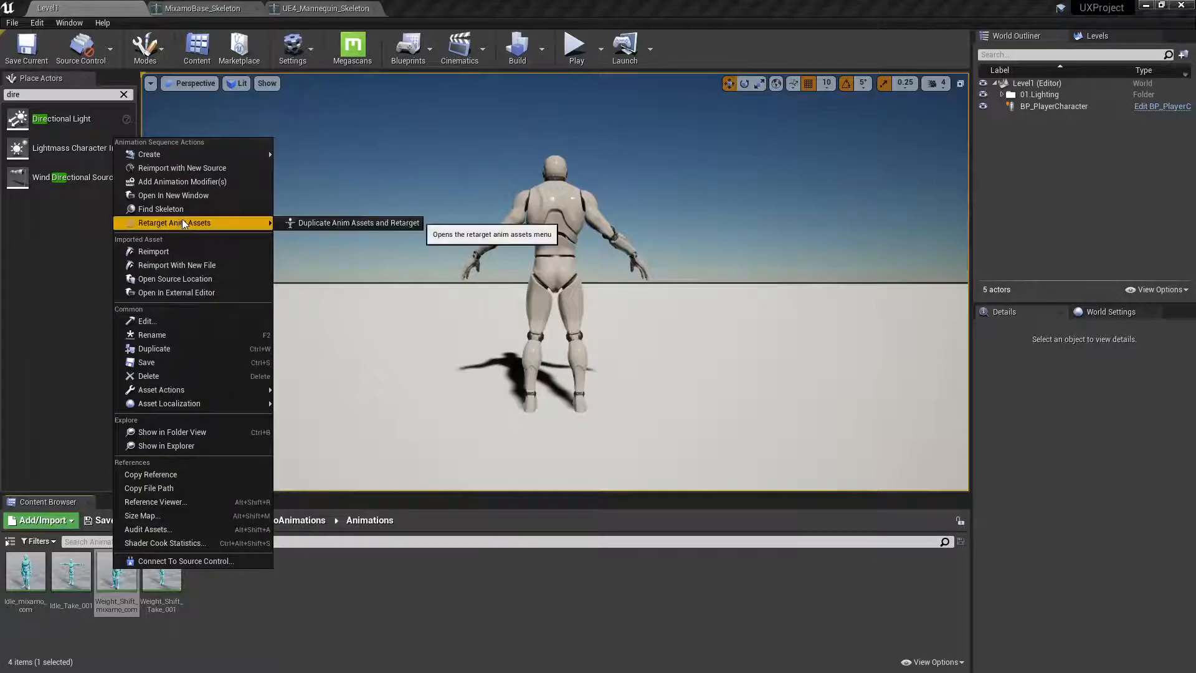
{"action": "left_click", "coordinate": [316, 224]}
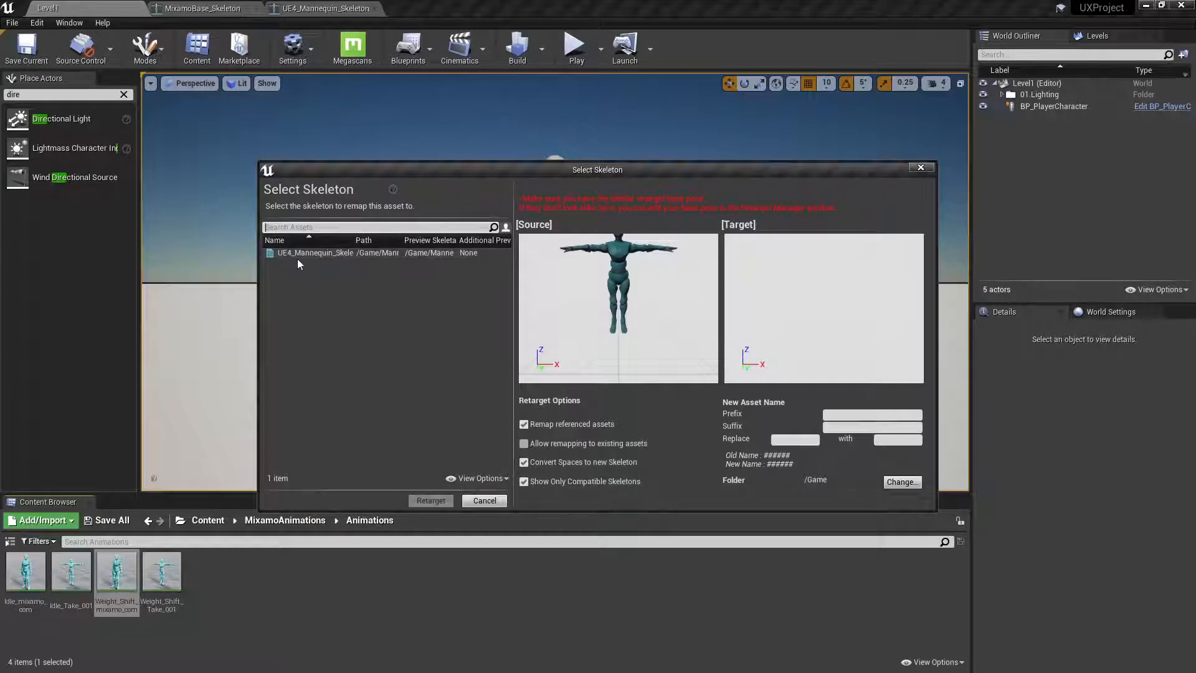
{"action": "left_click", "coordinate": [305, 252]}
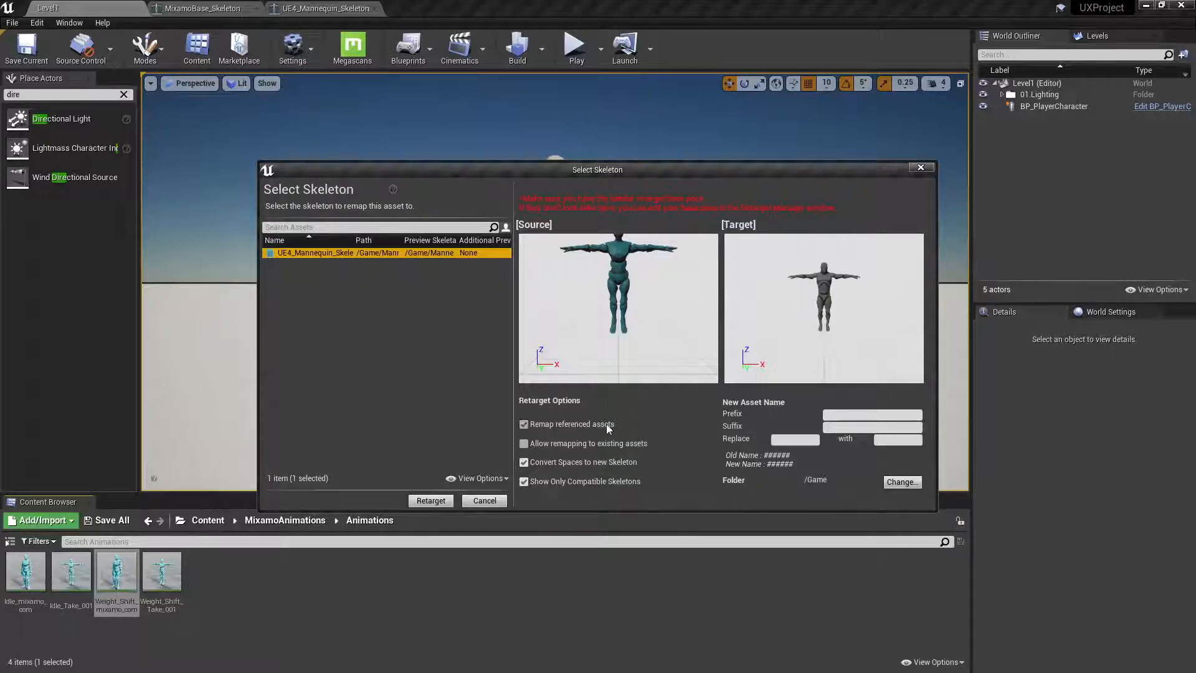
{"action": "left_click", "coordinate": [900, 482]}
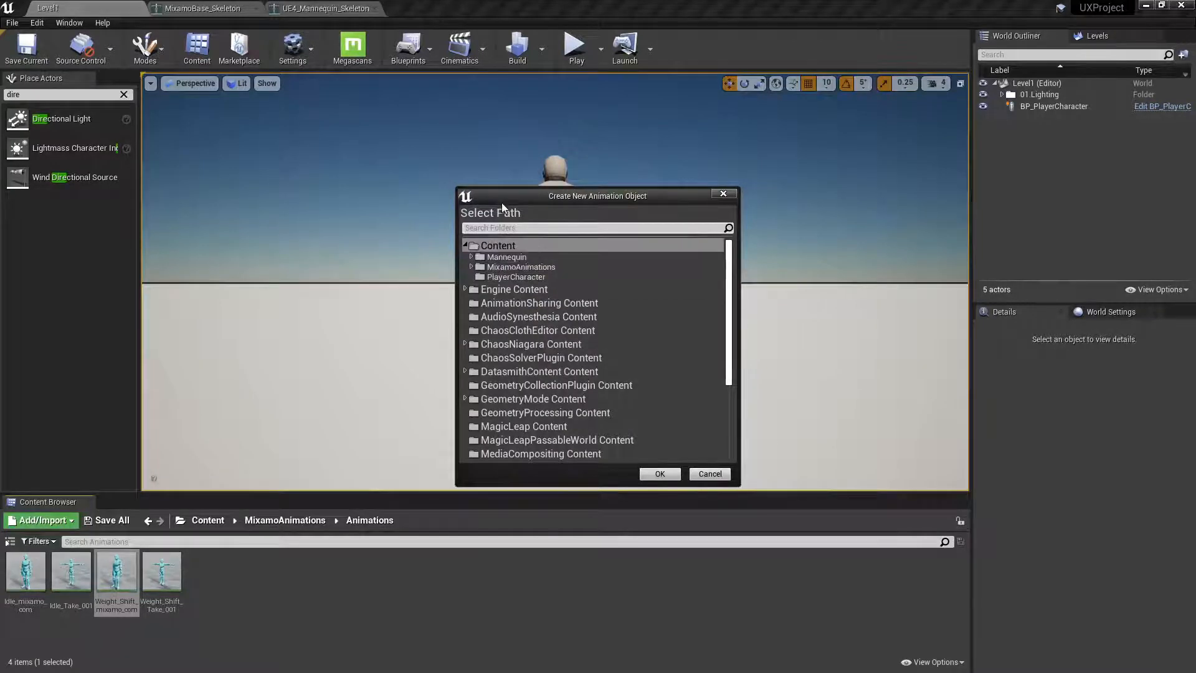
{"action": "left_click", "coordinate": [471, 256]}
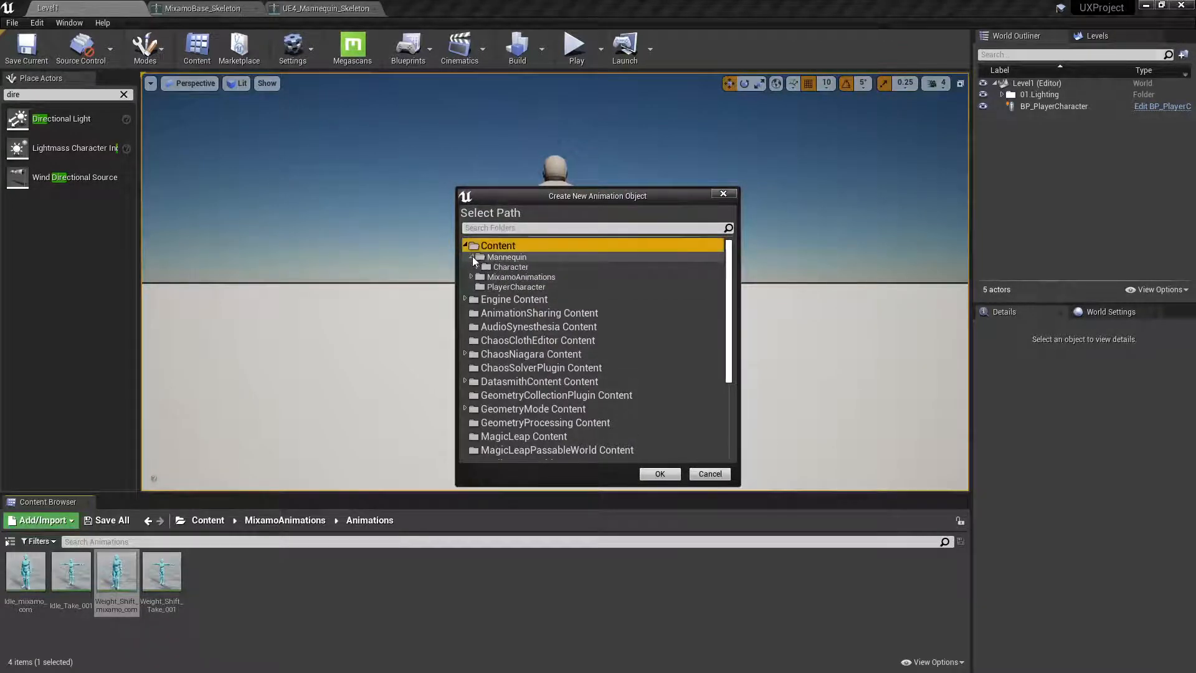
{"action": "left_click", "coordinate": [478, 266]}
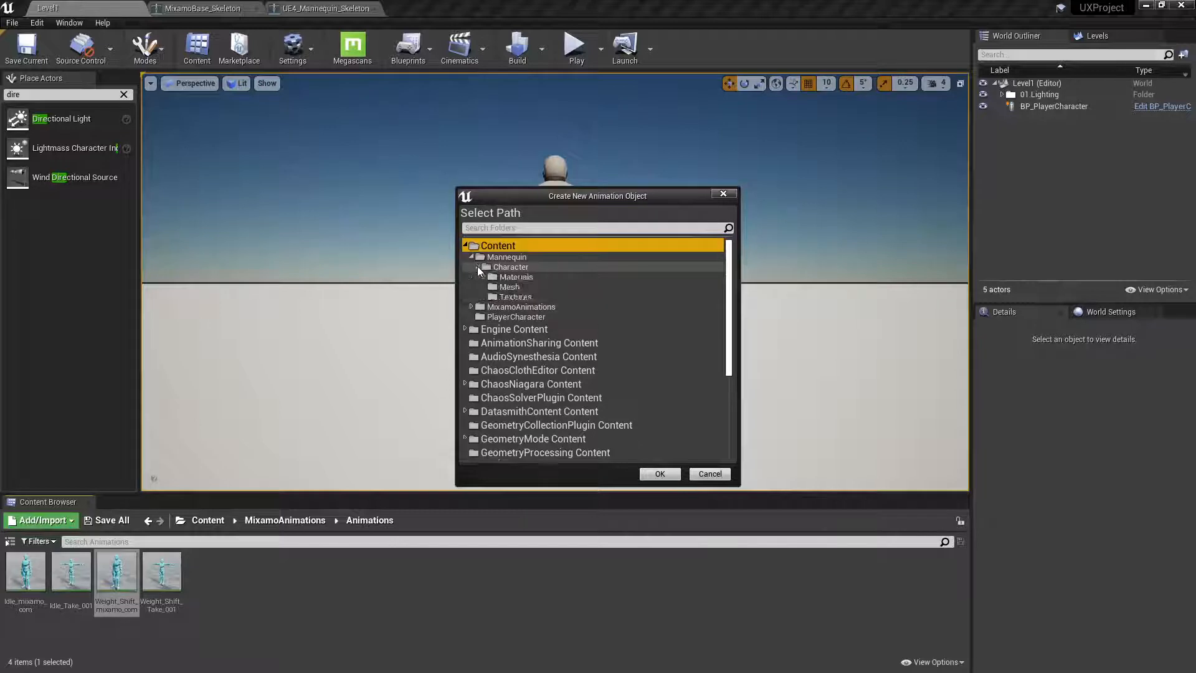
{"action": "left_click", "coordinate": [477, 266]}
{"action": "left_click", "coordinate": [709, 473]}
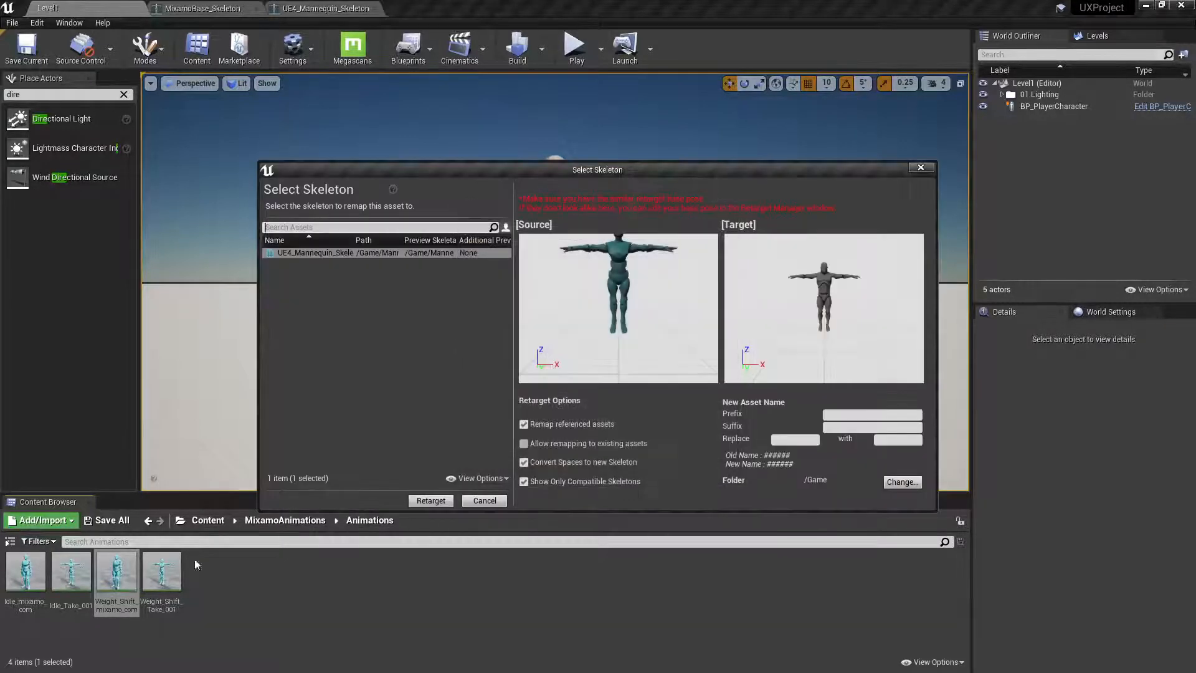
Close the retarget dialog and create a folder named Animations inside the Mannequin folder, then open it.
{"action": "left_click", "coordinate": [924, 169]}
{"action": "left_click", "coordinate": [207, 520]}
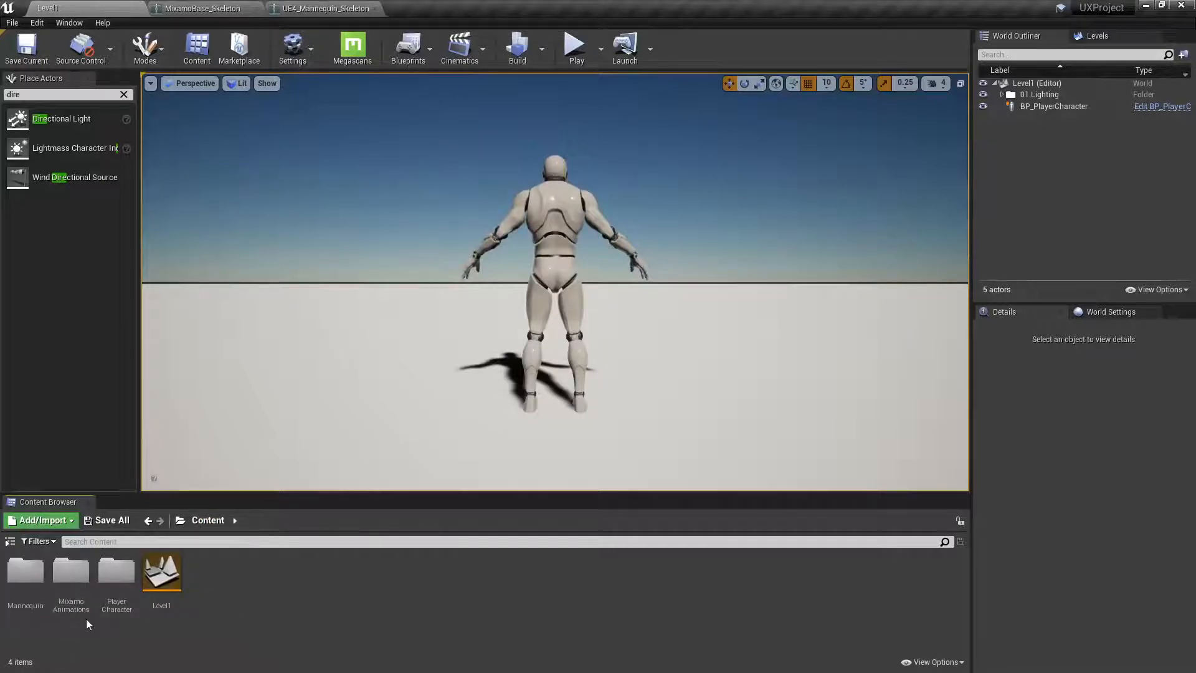
{"action": "double_click", "coordinate": [25, 573]}
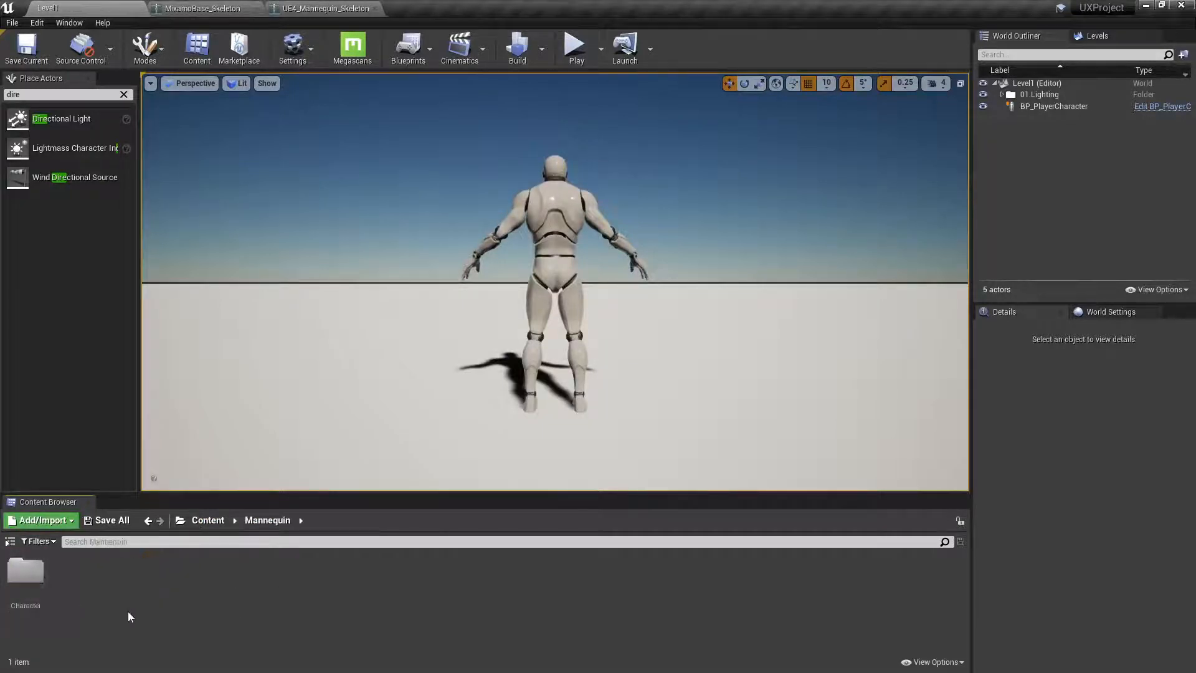
{"action": "right_click", "coordinate": [62, 585]}
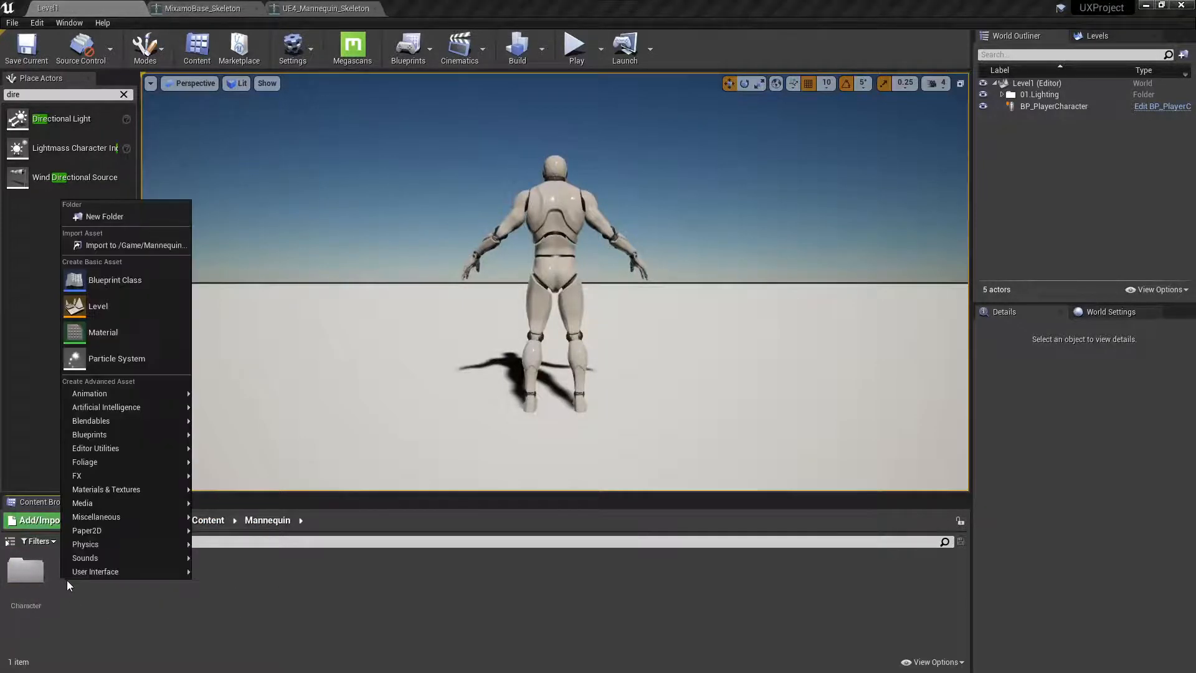
{"action": "left_click", "coordinate": [113, 217]}
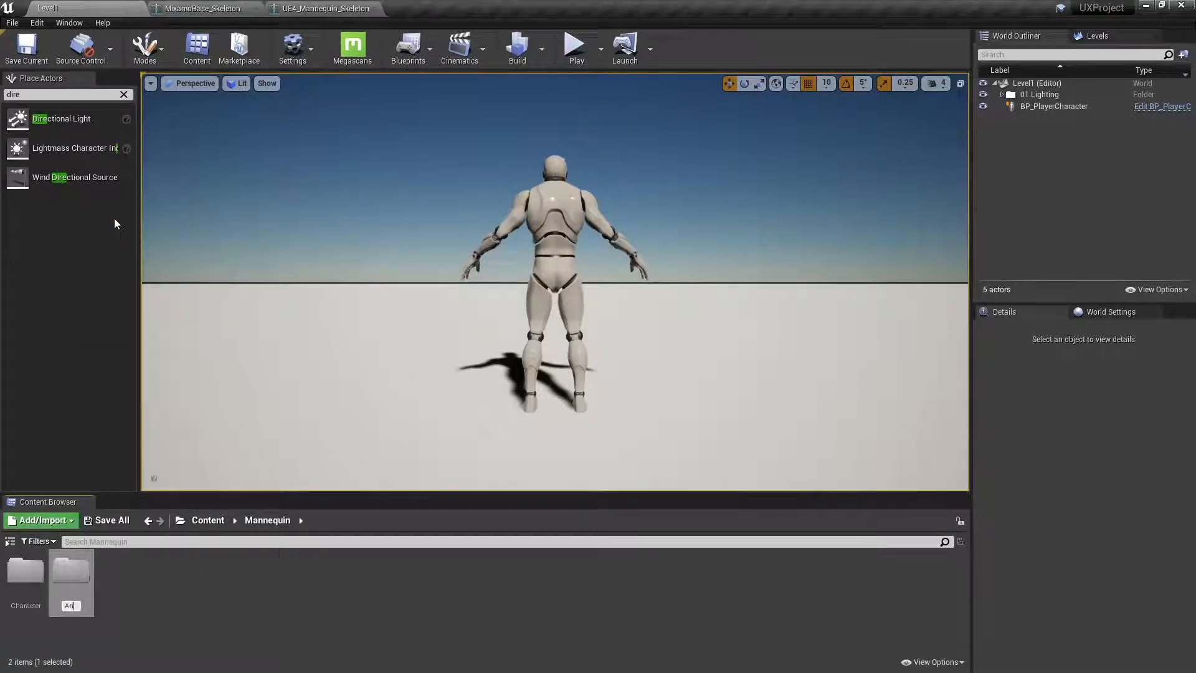
{"action": "type", "text": "Animations"}
{"action": "key", "text": "Return"}
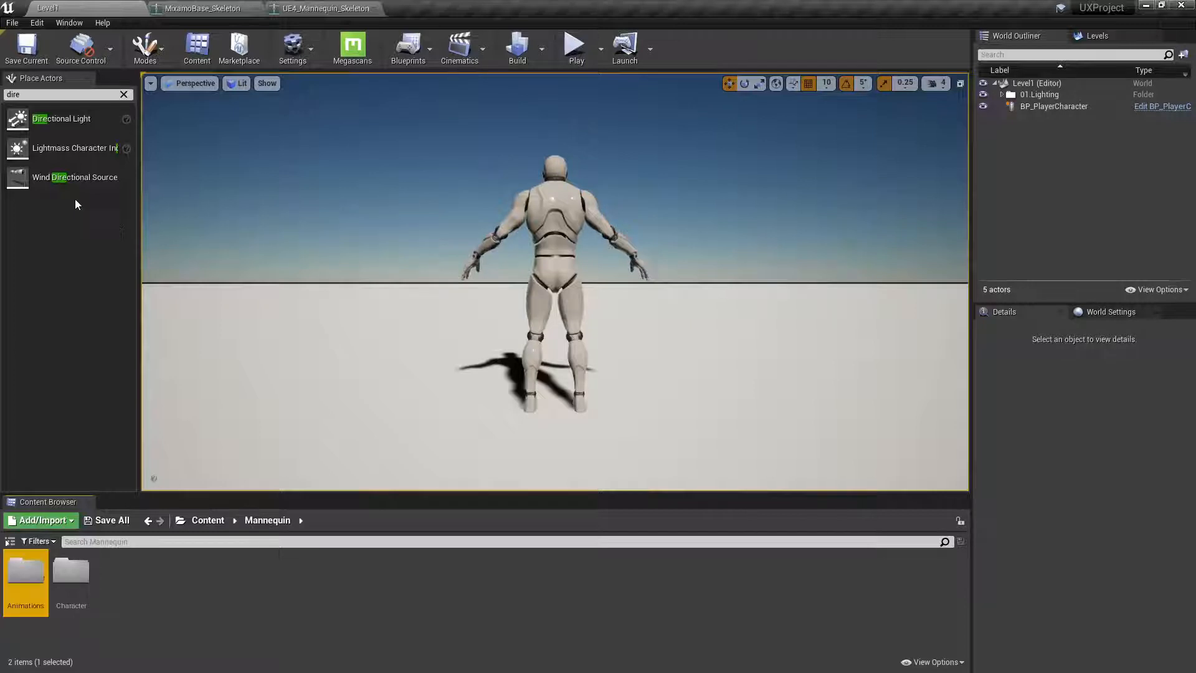
{"action": "double_click", "coordinate": [34, 583]}
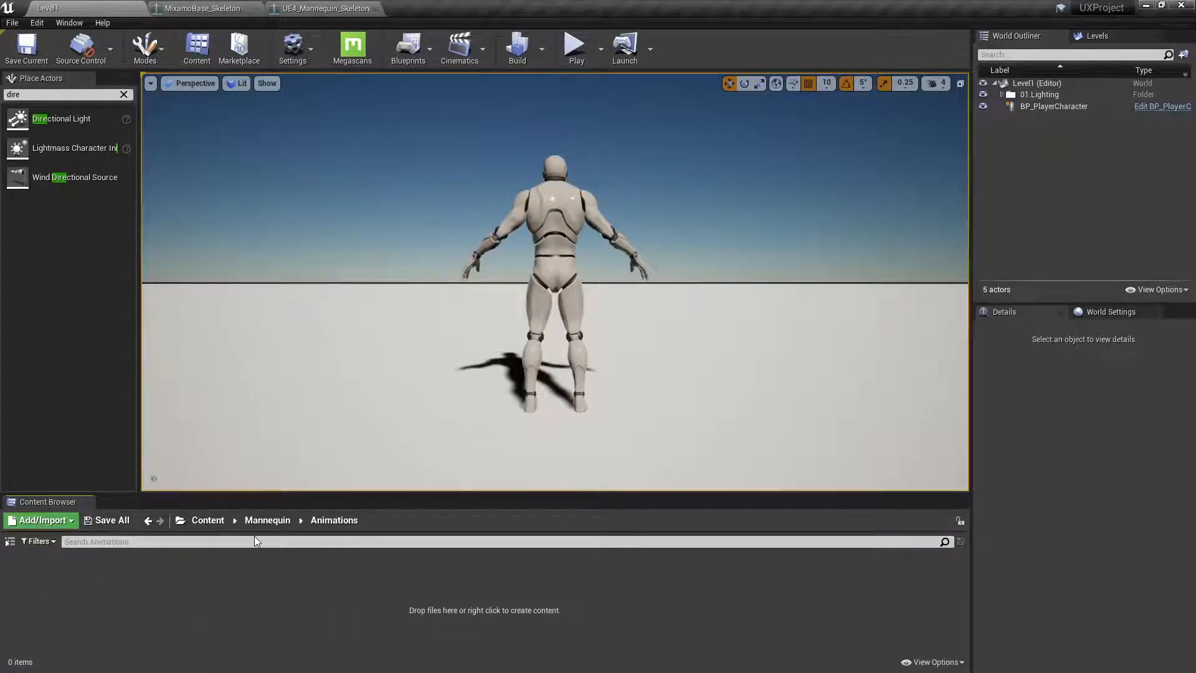
Duplicate and retarget Weight_Shift_mixamo_com from MixamoAnimations/Animations to UE4_Mannequin_Skeleton, with /Game/Mannequin/Animations as the destination folder.
{"action": "left_click", "coordinate": [267, 520]}
{"action": "left_click", "coordinate": [208, 520]}
{"action": "double_click", "coordinate": [71, 570]}
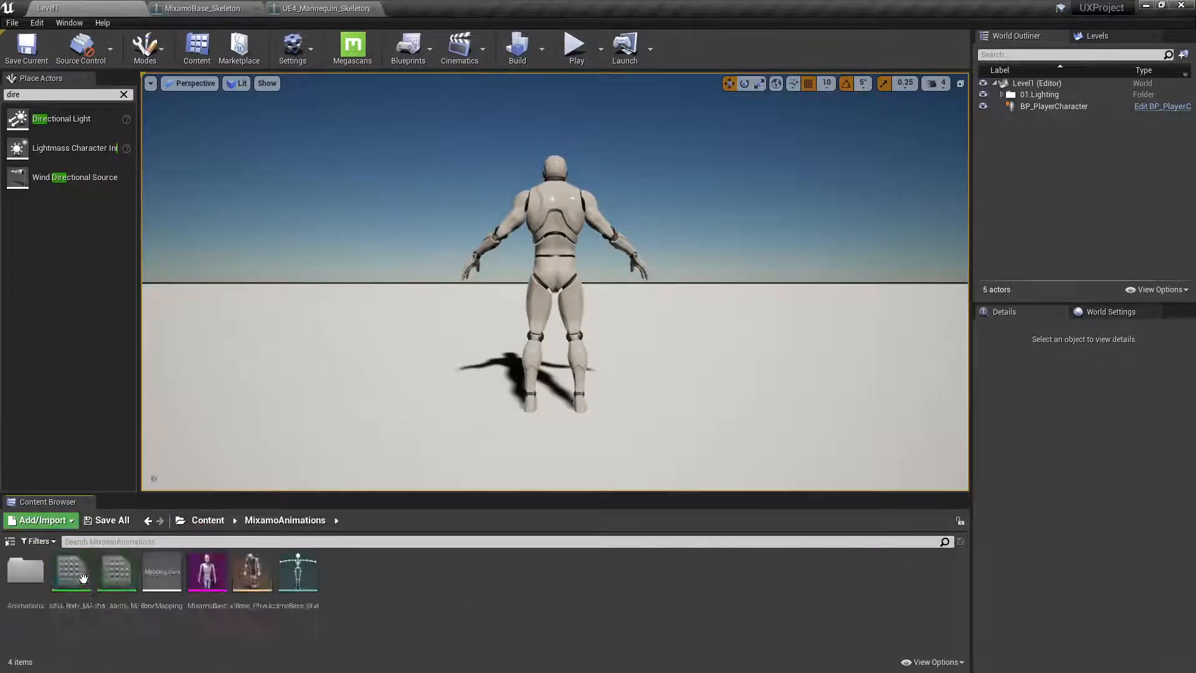
{"action": "double_click", "coordinate": [25, 570]}
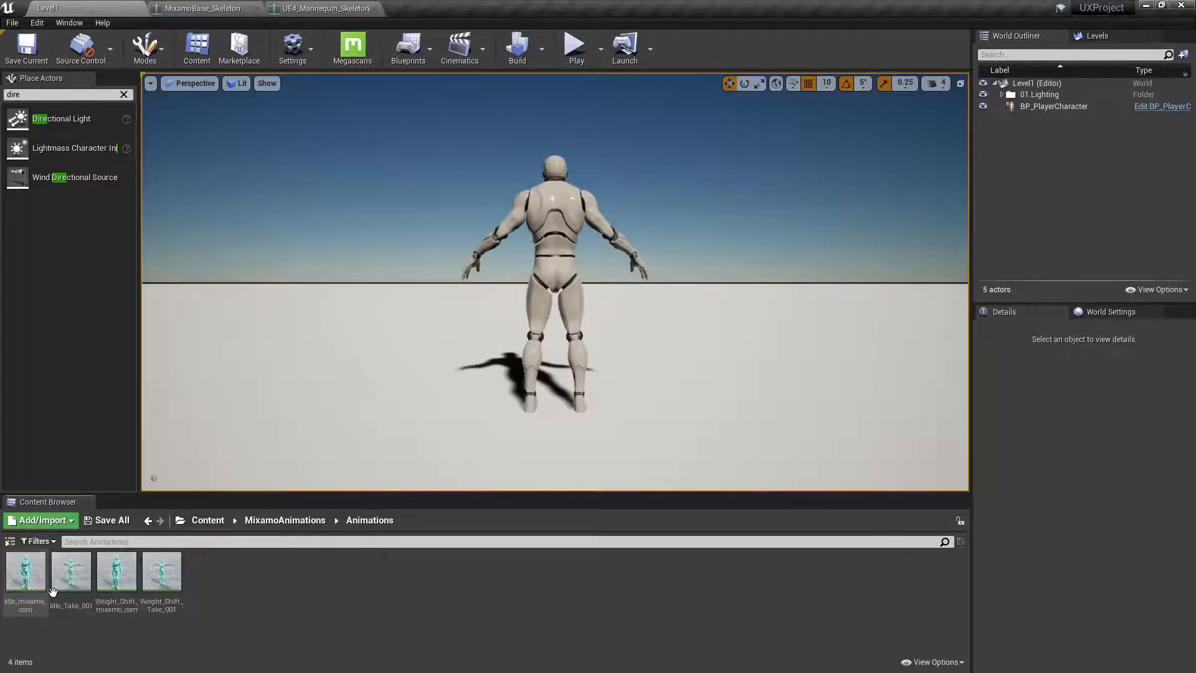
{"action": "right_click", "coordinate": [117, 570]}
{"action": "mouse_move", "coordinate": [202, 238]}
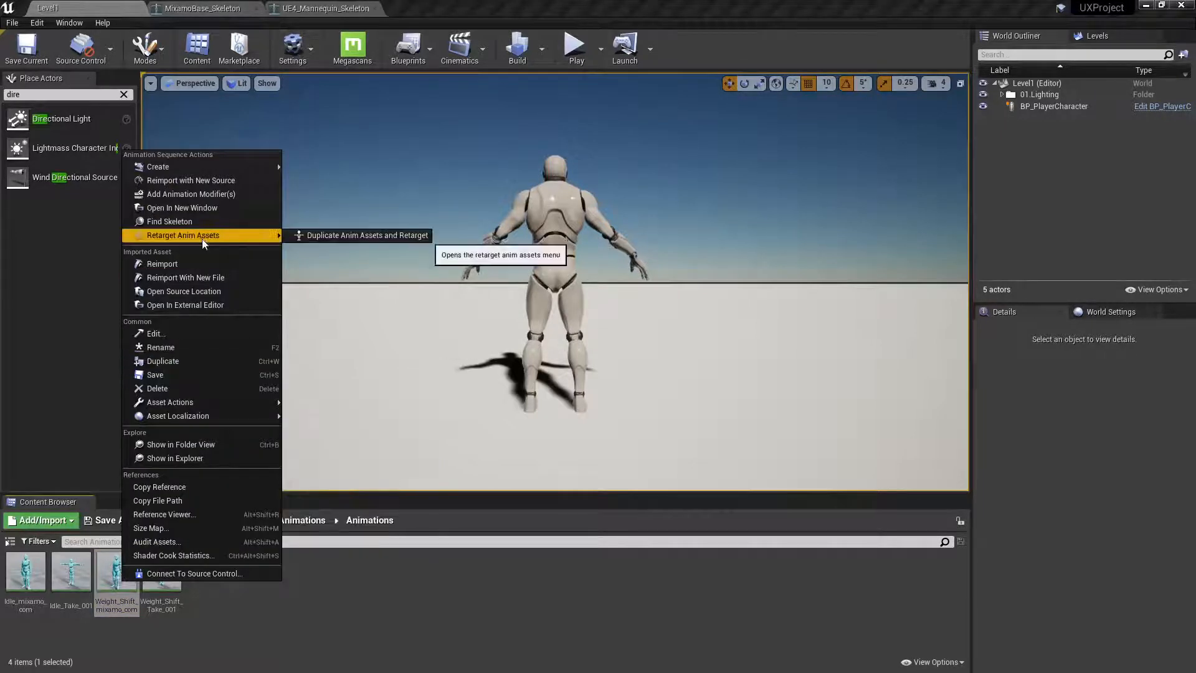
{"action": "left_click", "coordinate": [394, 241]}
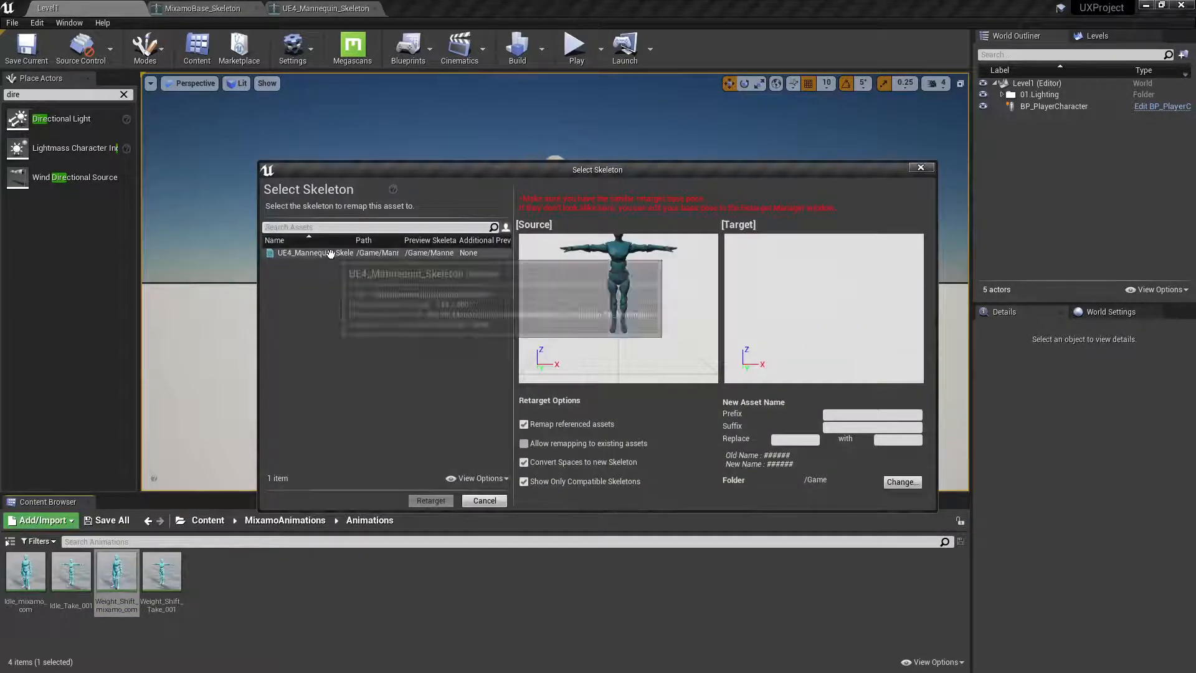
{"action": "left_click", "coordinate": [346, 252]}
{"action": "left_click", "coordinate": [901, 482]}
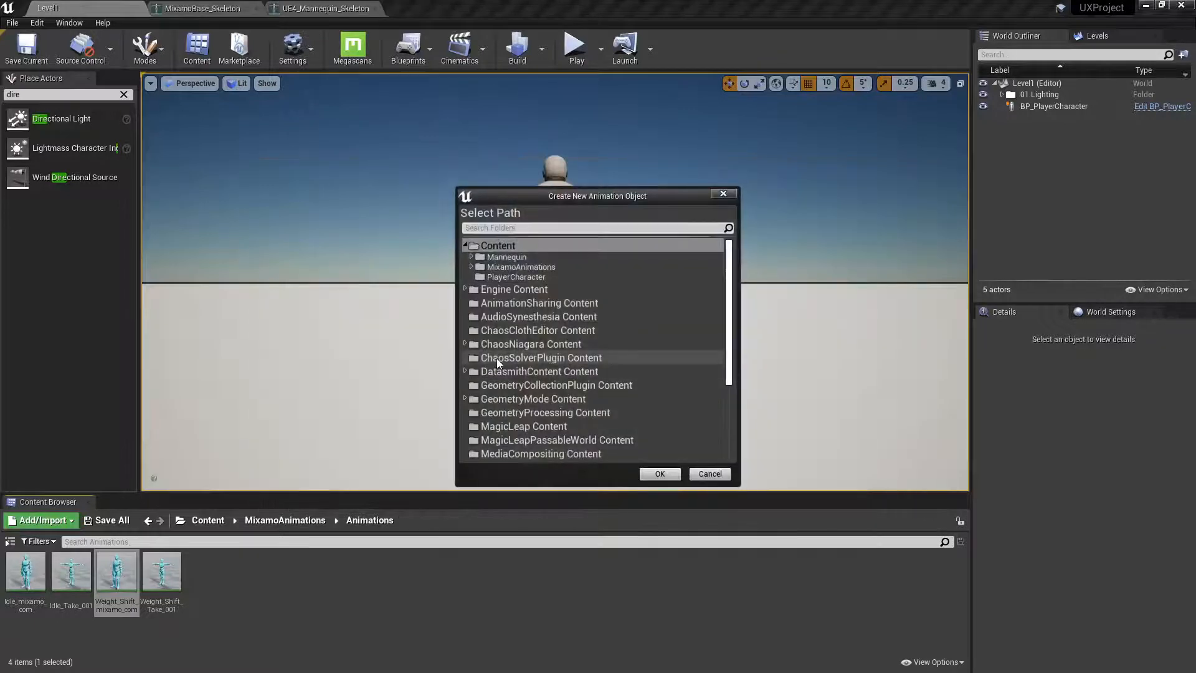
{"action": "left_click", "coordinate": [472, 257]}
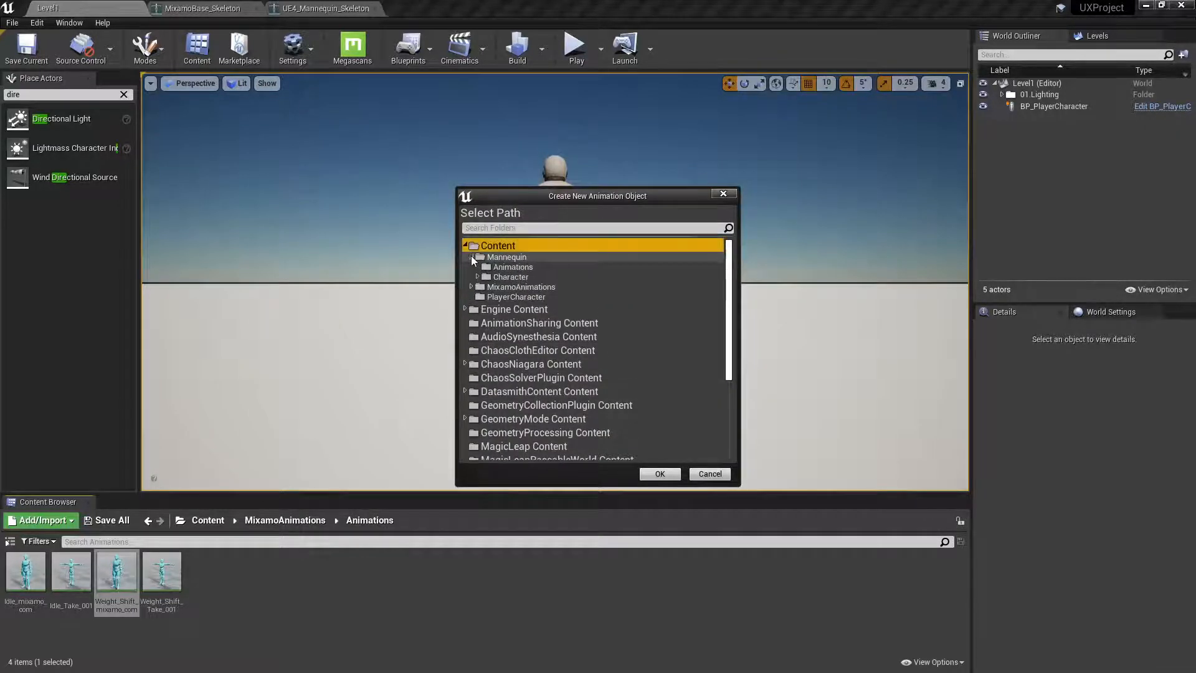
{"action": "left_click", "coordinate": [487, 266]}
{"action": "left_click", "coordinate": [664, 472]}
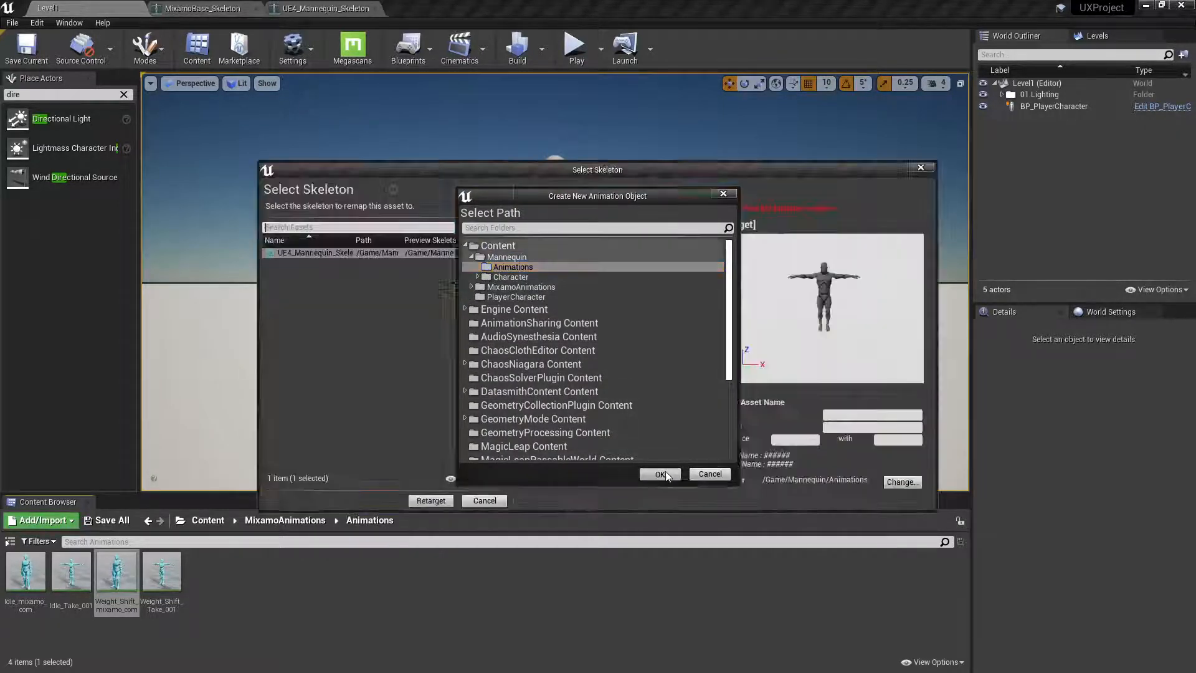
{"action": "left_click", "coordinate": [438, 500]}
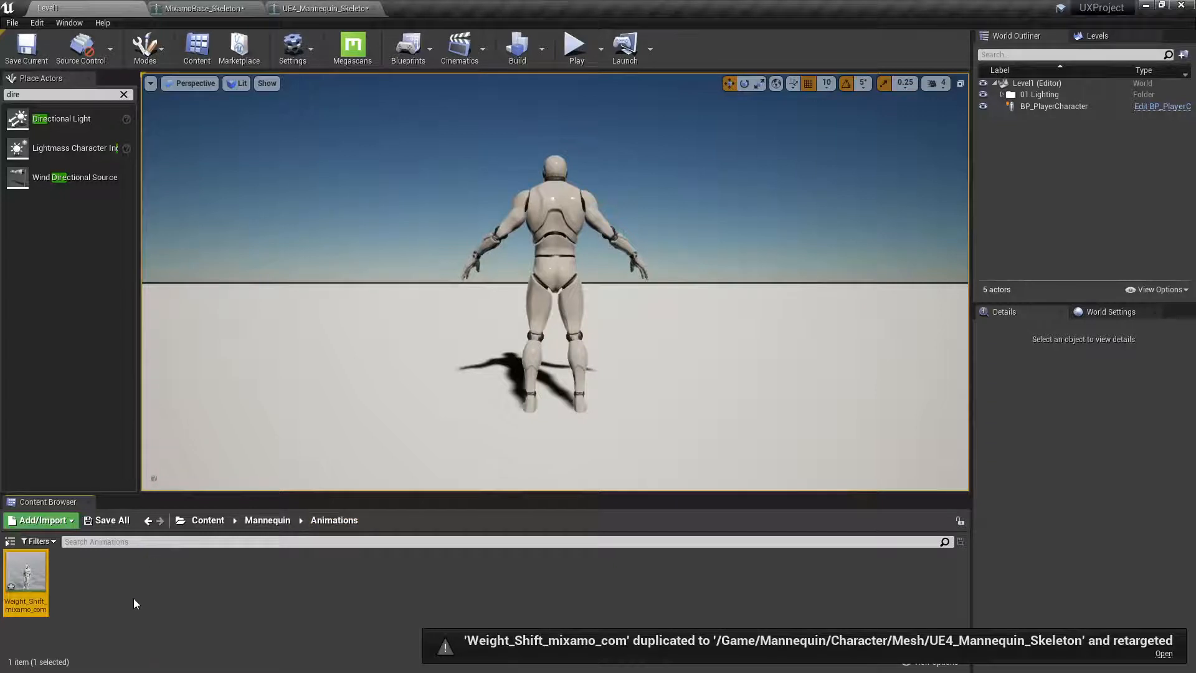
Preview the retargeted Weight_Shift_mixamo_com animation, close its editor, and save all modified assets.
{"action": "double_click", "coordinate": [27, 572]}
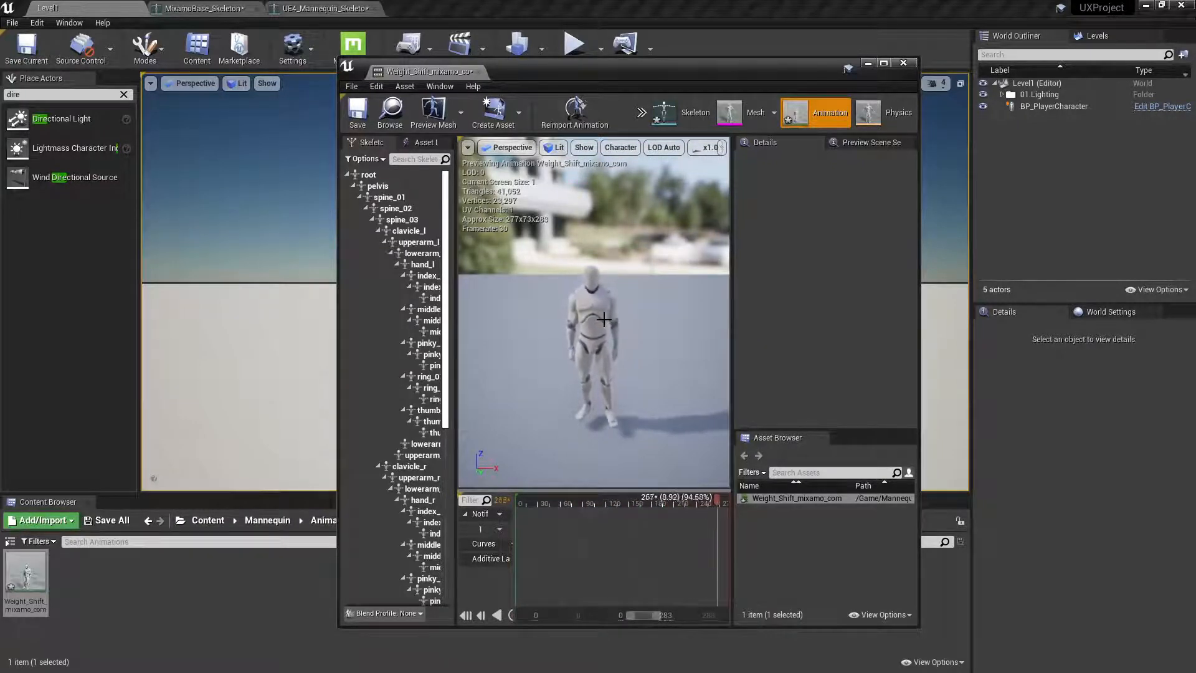
{"action": "left_click", "coordinate": [903, 63]}
{"action": "left_click", "coordinate": [268, 571]}
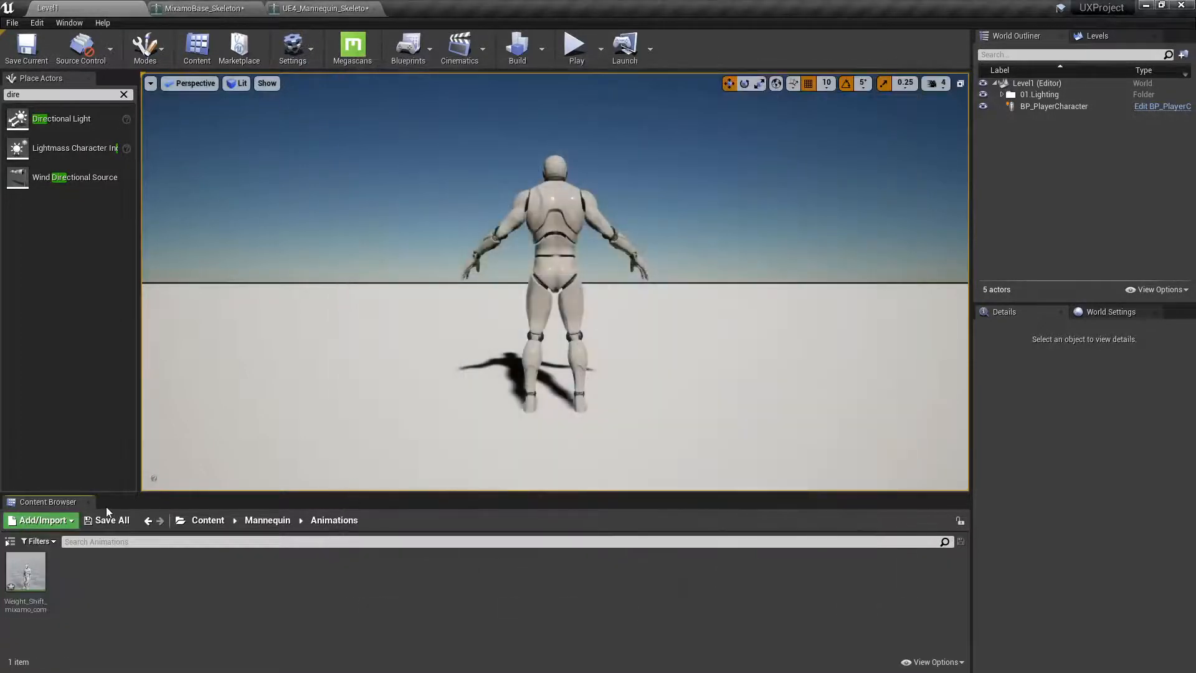
{"action": "left_click", "coordinate": [111, 519]}
{"action": "left_click", "coordinate": [709, 456]}
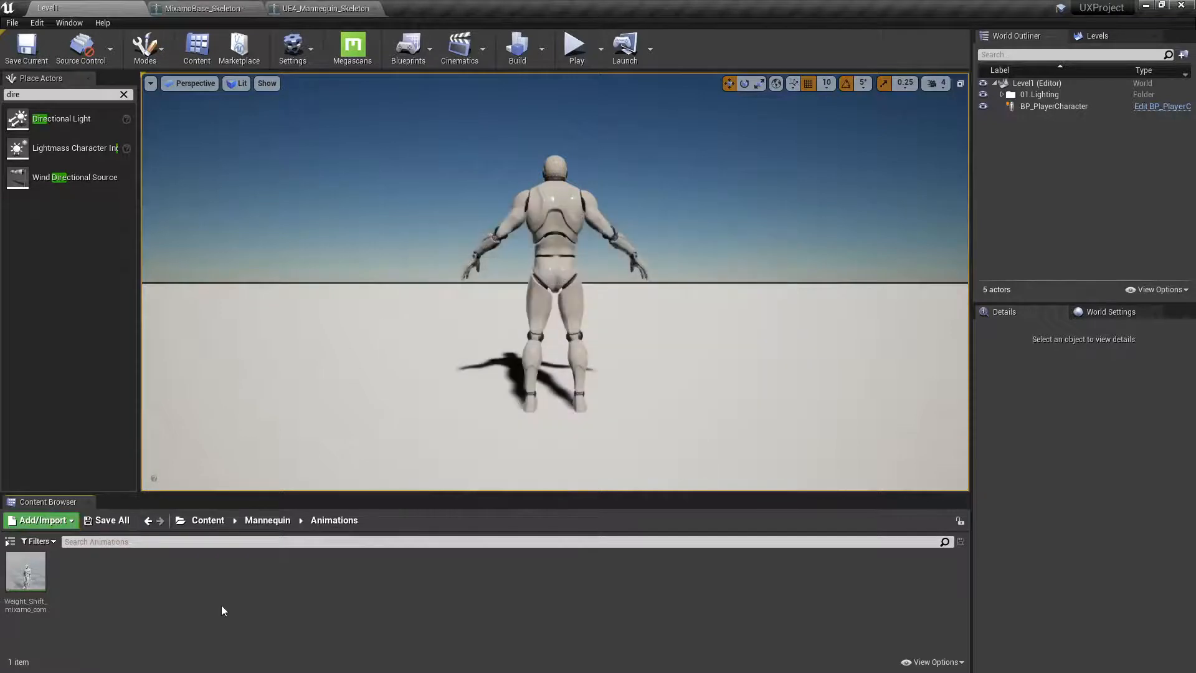
Import the Arm Stretching FBX into MixamoAnimations/Animations without its mesh, using MixamoBase_Skeleton.
{"action": "left_click", "coordinate": [207, 520]}
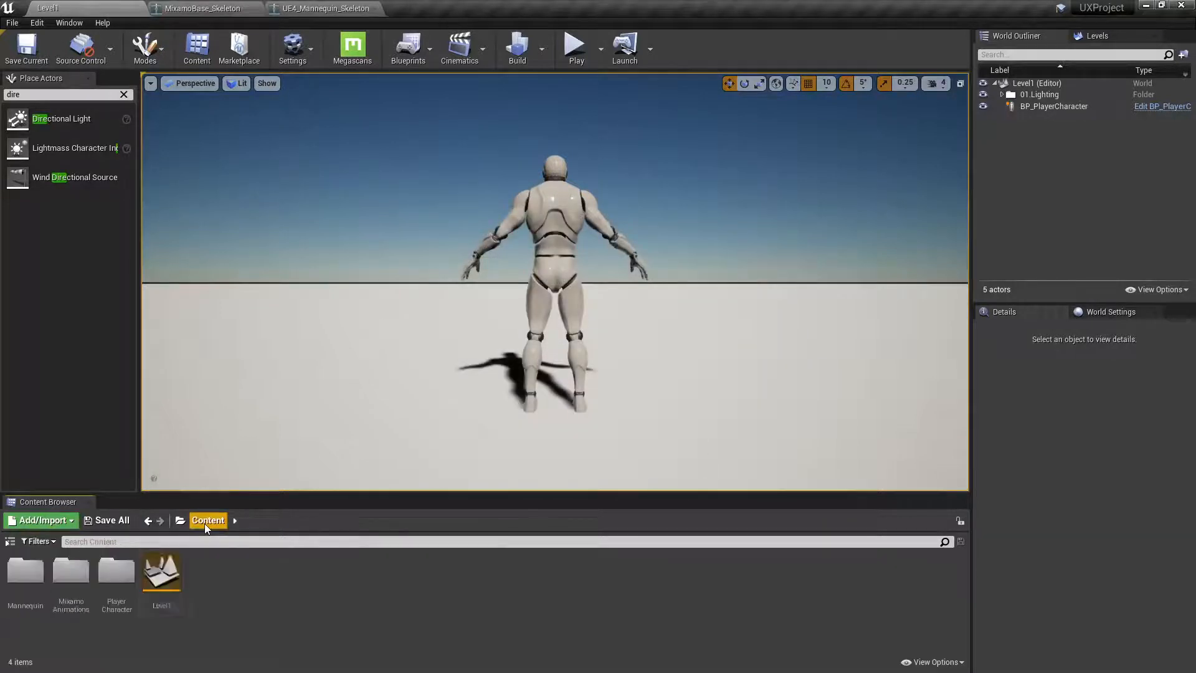
{"action": "double_click", "coordinate": [73, 570]}
{"action": "double_click", "coordinate": [25, 569]}
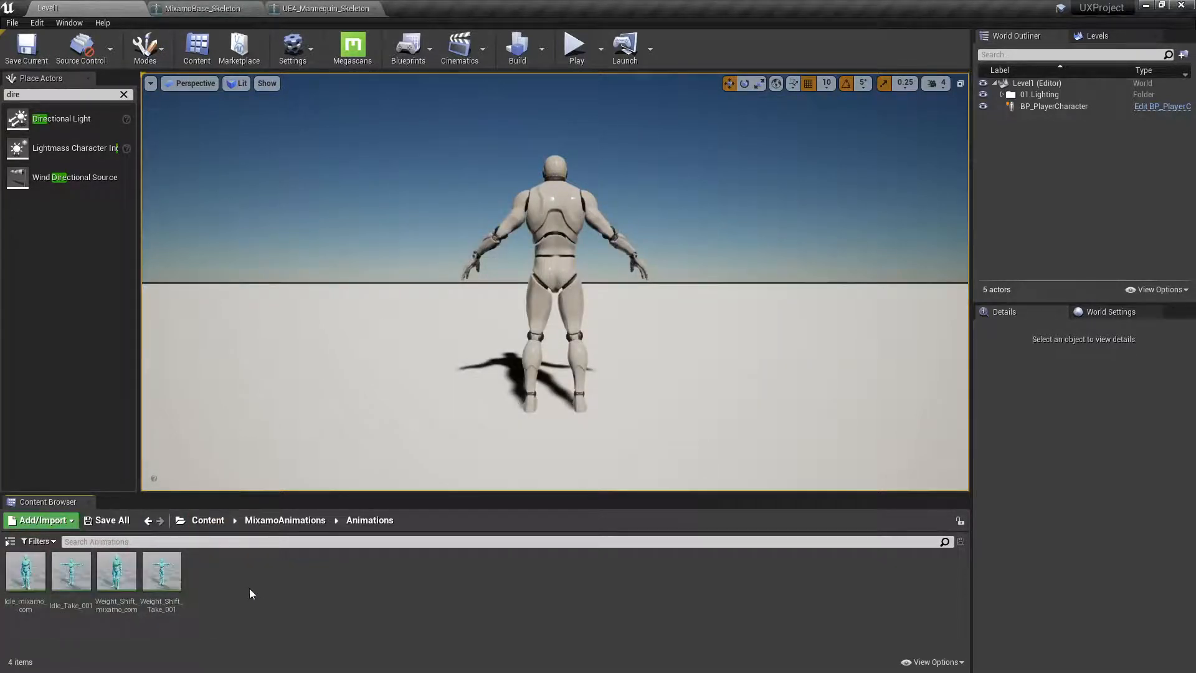
{"action": "left_click", "coordinate": [49, 520]}
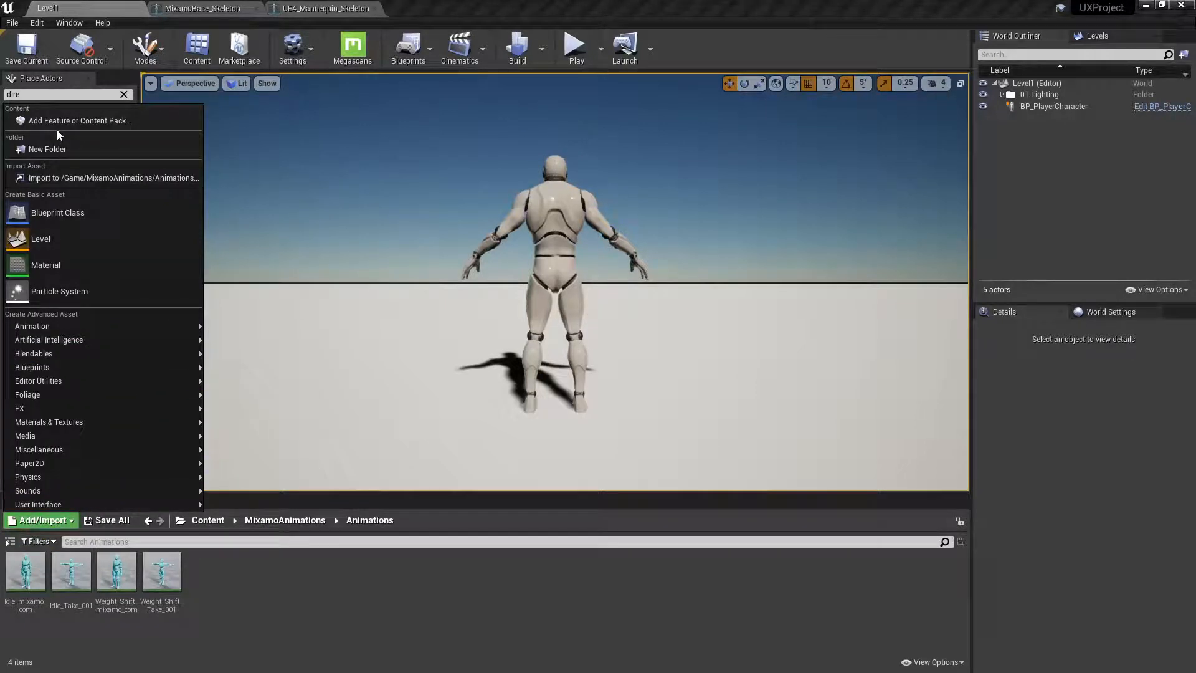
{"action": "left_click", "coordinate": [43, 178]}
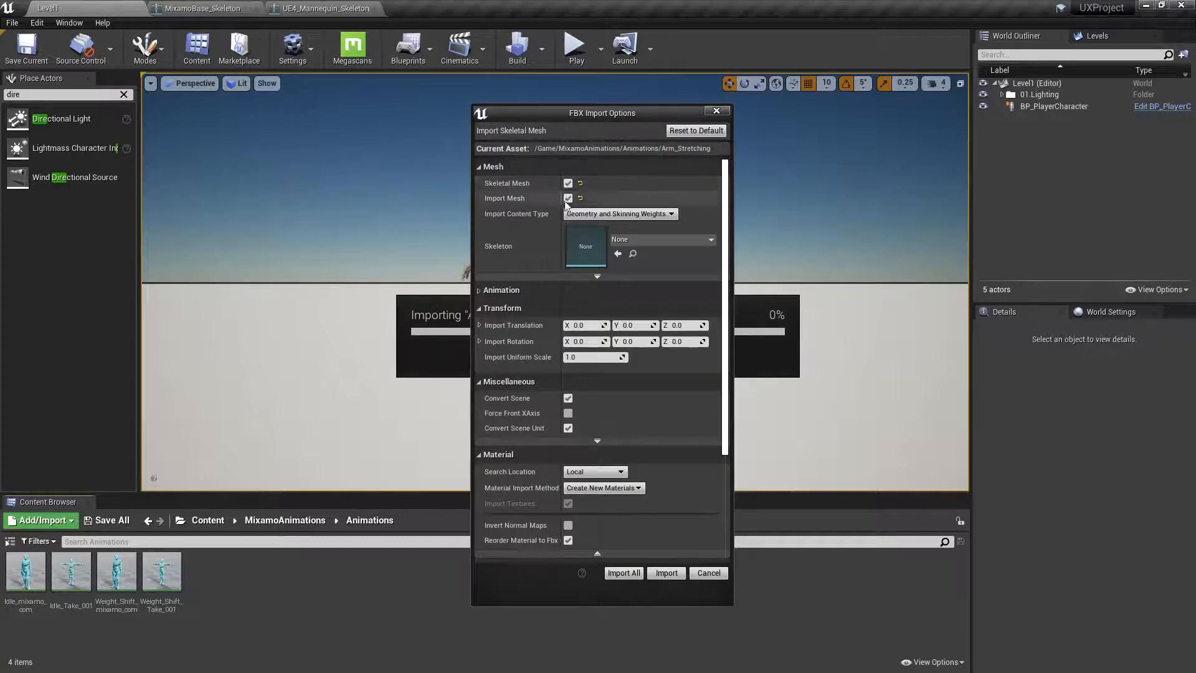
{"action": "left_click", "coordinate": [568, 198]}
{"action": "left_click", "coordinate": [660, 208]}
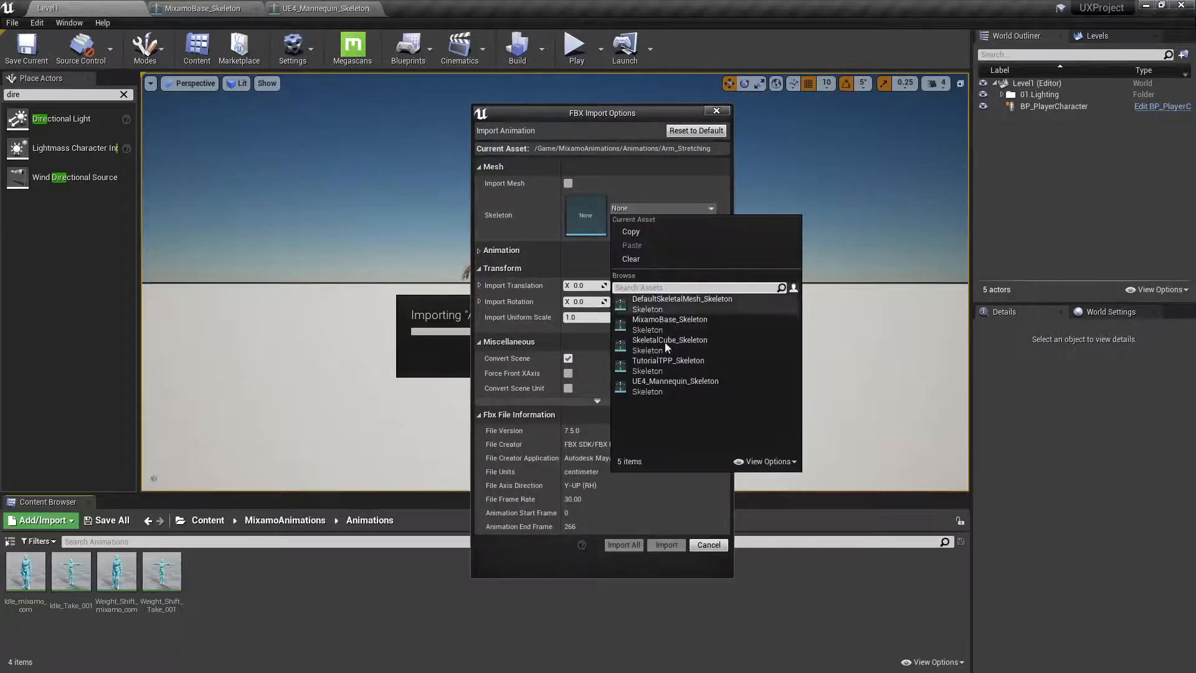
{"action": "left_click", "coordinate": [653, 320]}
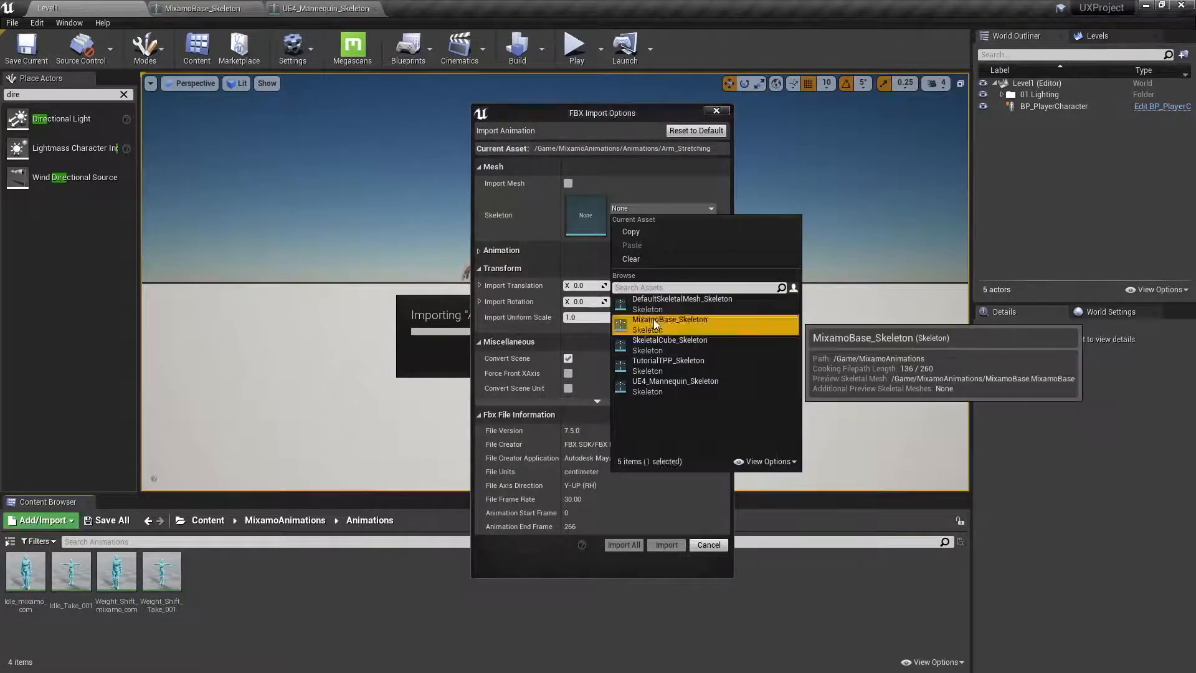
{"action": "left_click", "coordinate": [624, 545]}
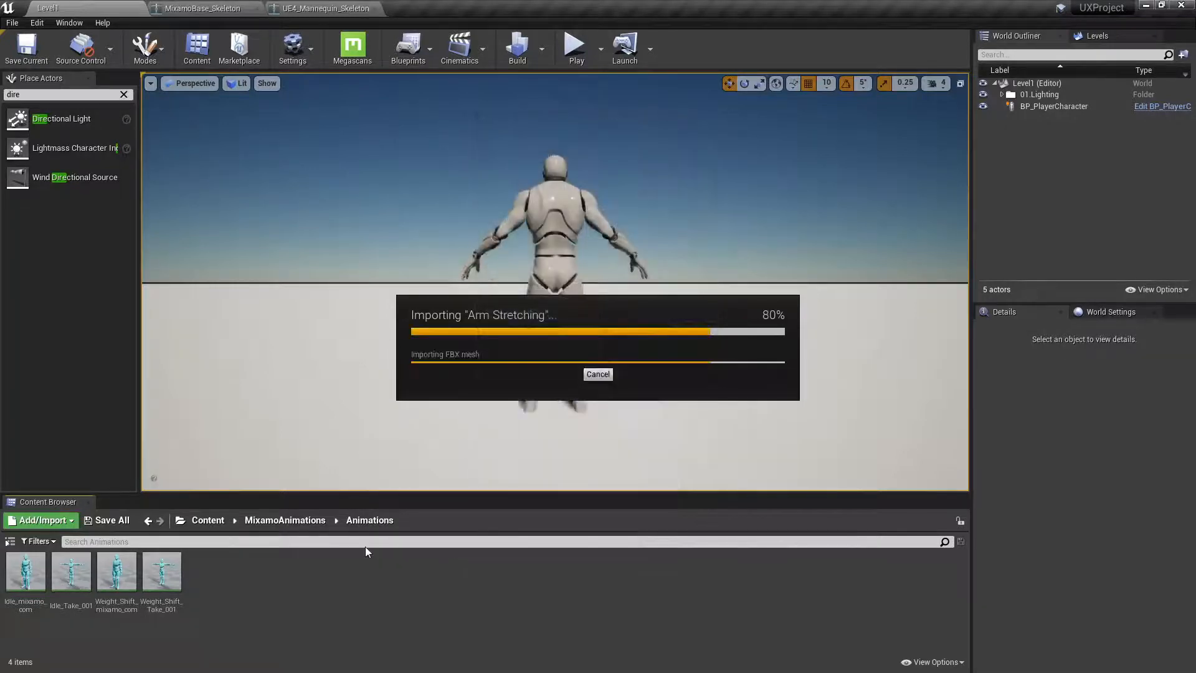
Save the newly imported Arm_Stretching animation assets.
{"action": "left_click", "coordinate": [346, 585]}
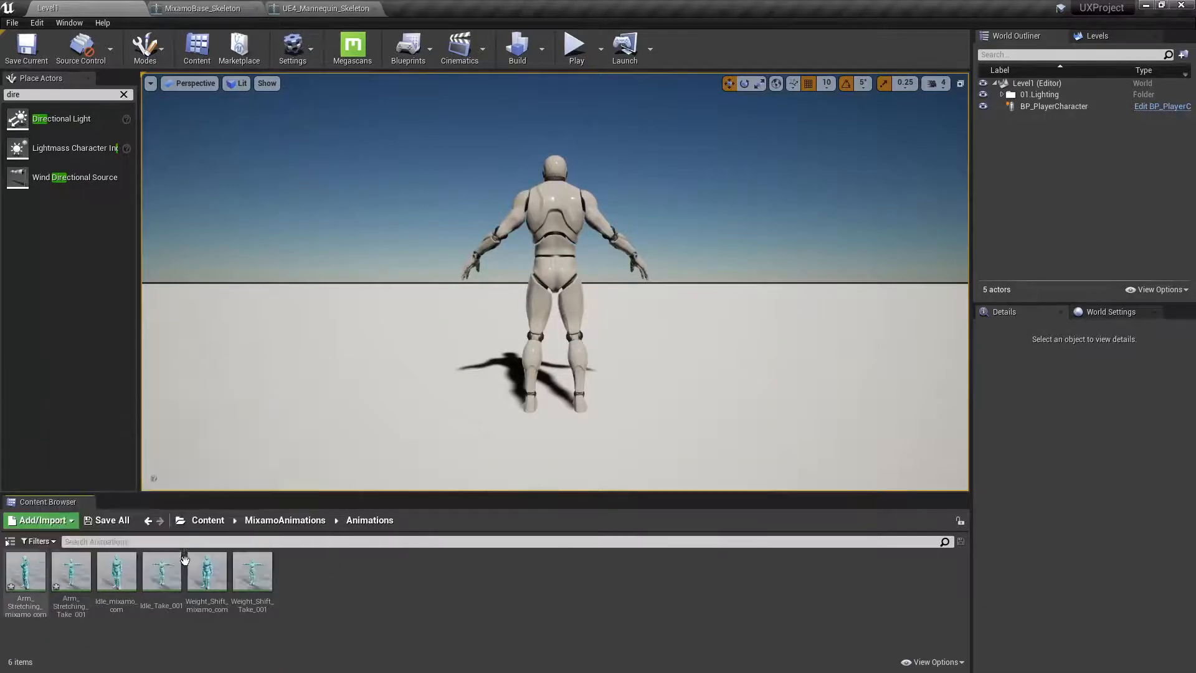
{"action": "left_click", "coordinate": [109, 521]}
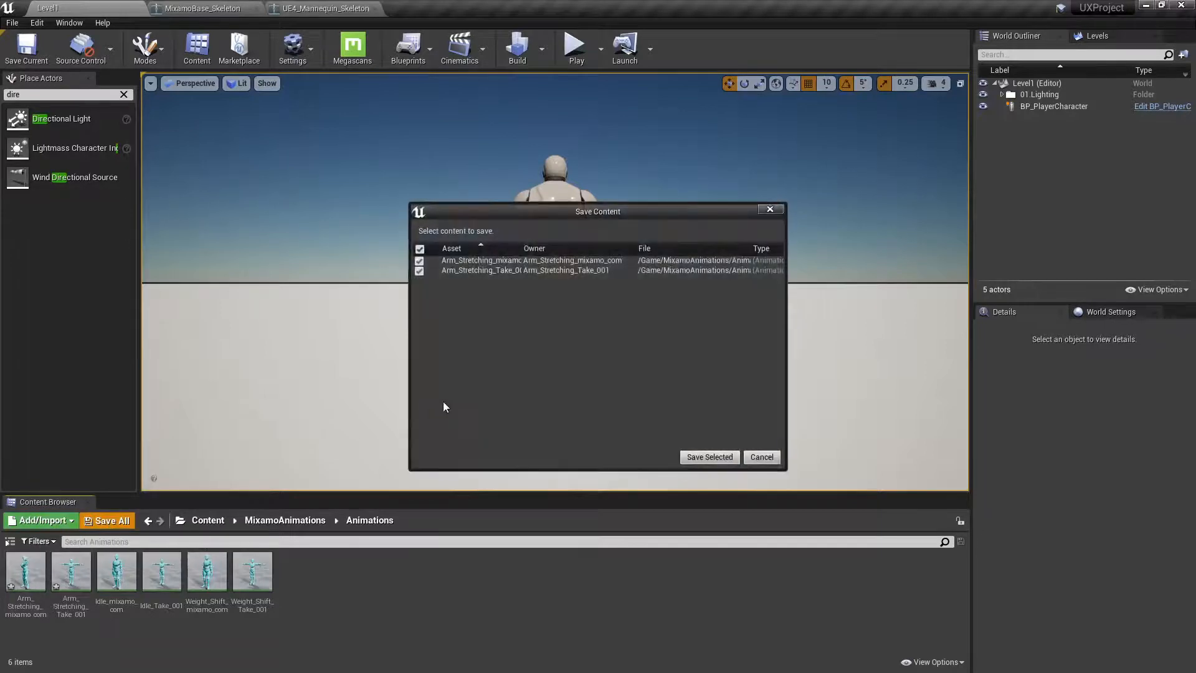
{"action": "left_click", "coordinate": [713, 461]}
Duplicate and retarget Arm_Stretching_mixamo_com to UE4_Mannequin_Skeleton, placing the copy in /Game/Mannequin/Animations.
{"action": "left_click", "coordinate": [26, 571]}
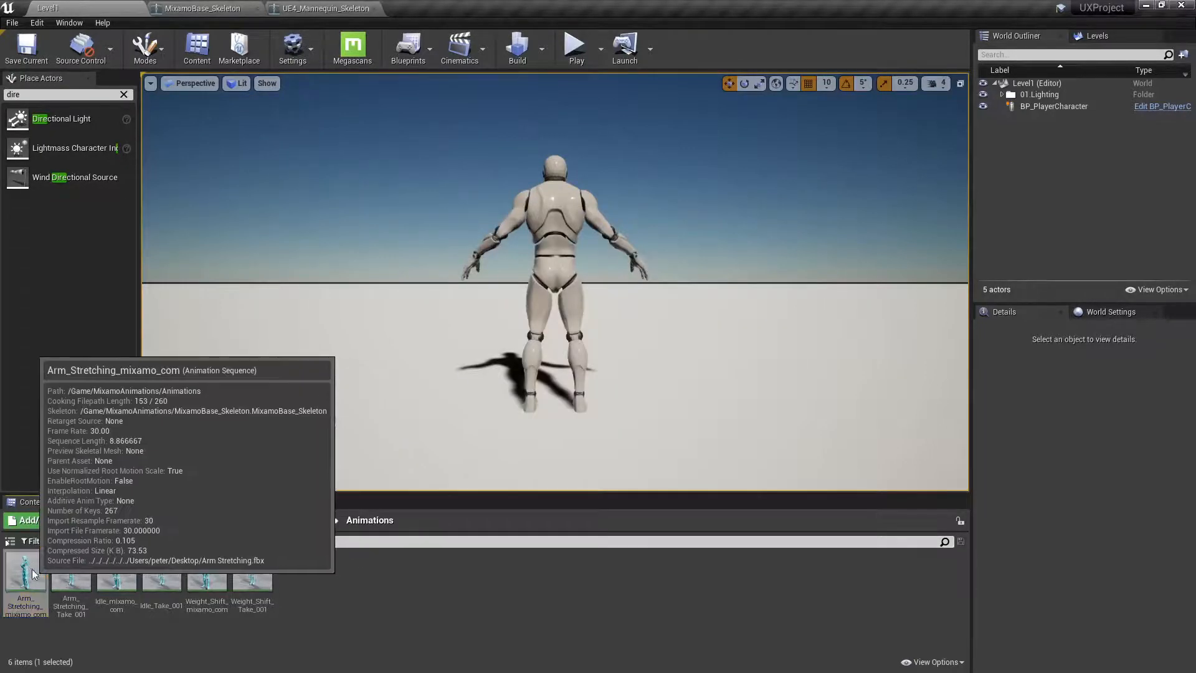
{"action": "right_click", "coordinate": [27, 572]}
{"action": "mouse_move", "coordinate": [99, 223]}
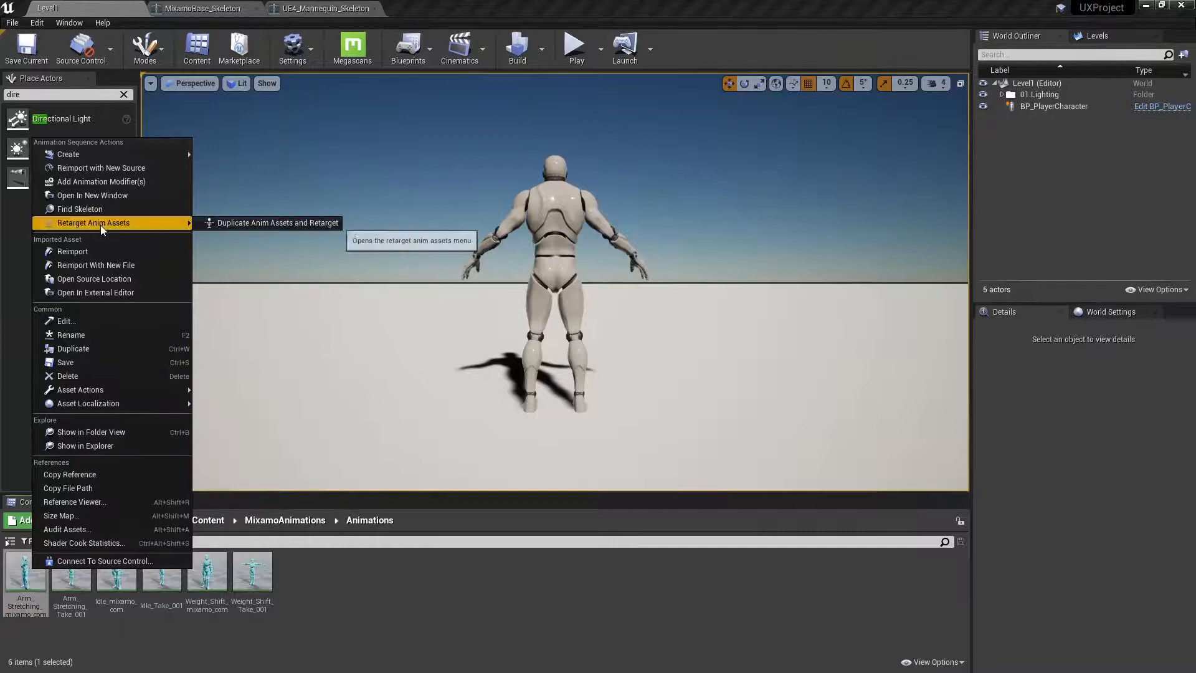
{"action": "left_click", "coordinate": [230, 223]}
{"action": "left_click", "coordinate": [364, 252]}
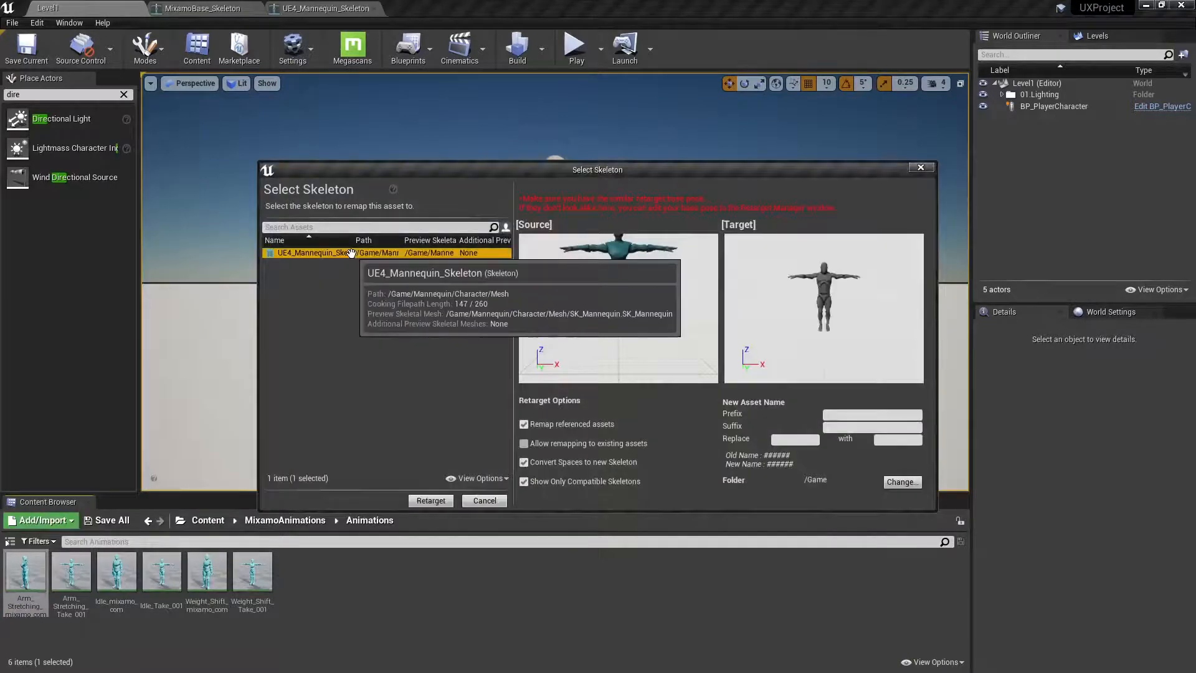
{"action": "left_click", "coordinate": [906, 483]}
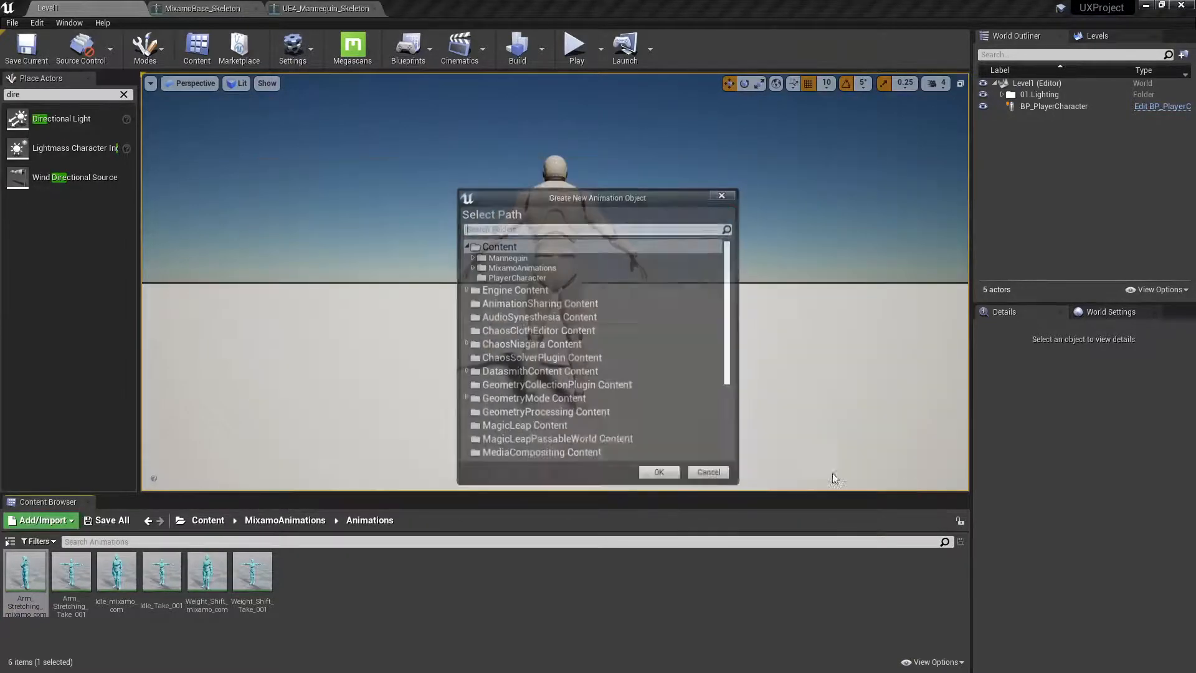
{"action": "left_click", "coordinate": [471, 256]}
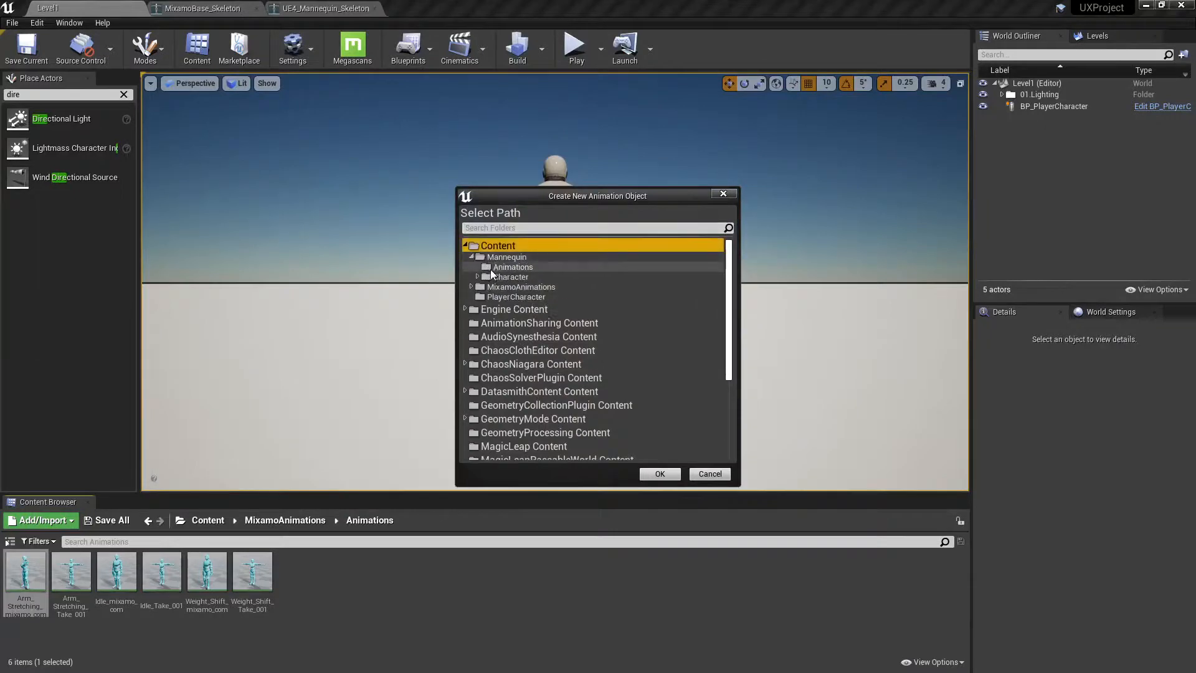
{"action": "left_click", "coordinate": [493, 268]}
{"action": "left_click", "coordinate": [659, 474]}
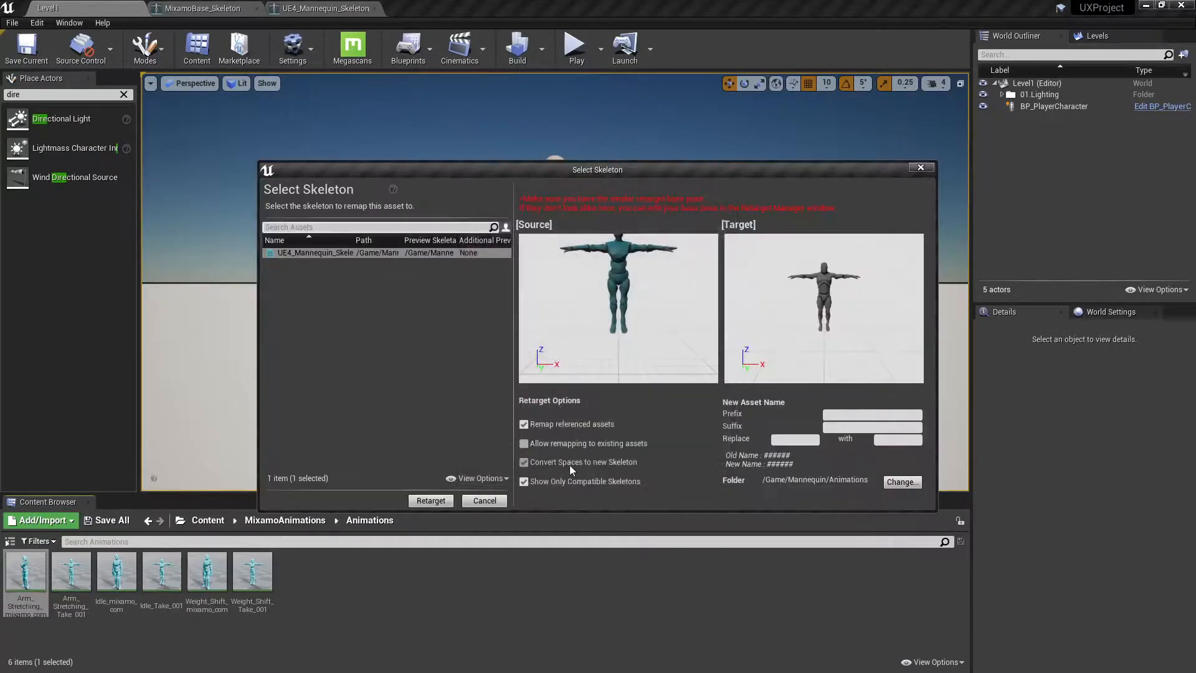
{"action": "left_click", "coordinate": [429, 500]}
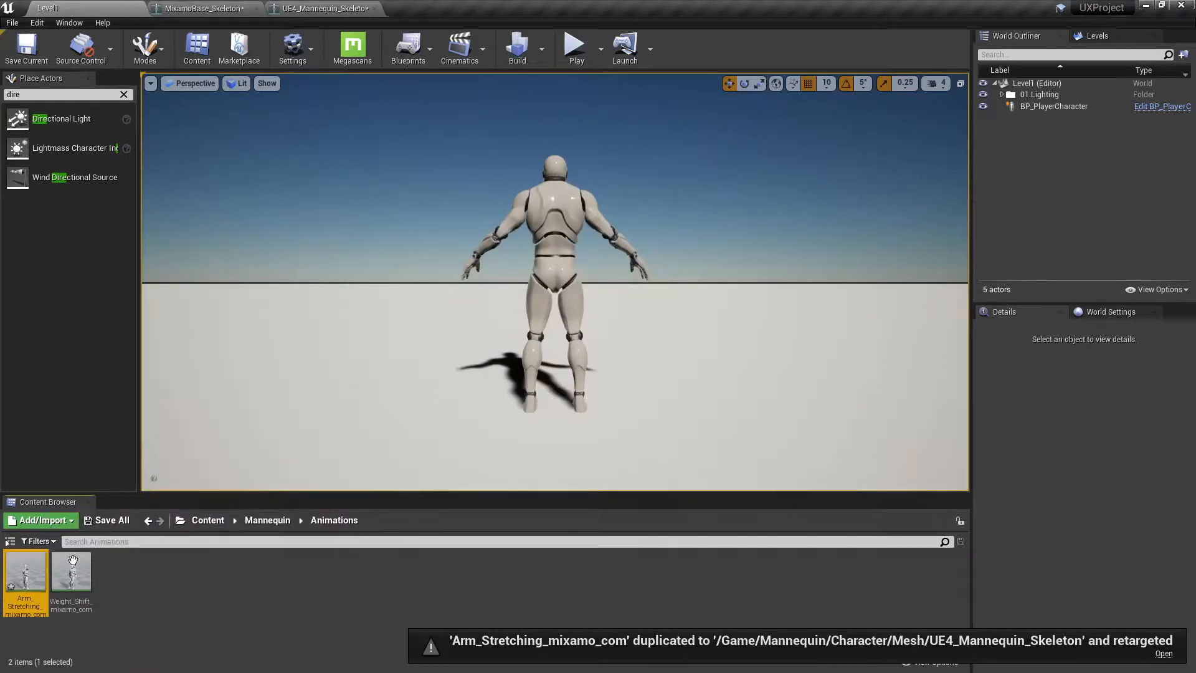
Save all modified assets and open the retargeted Arm_Stretching_mixamo_com animation for preview.
{"action": "left_click", "coordinate": [106, 521]}
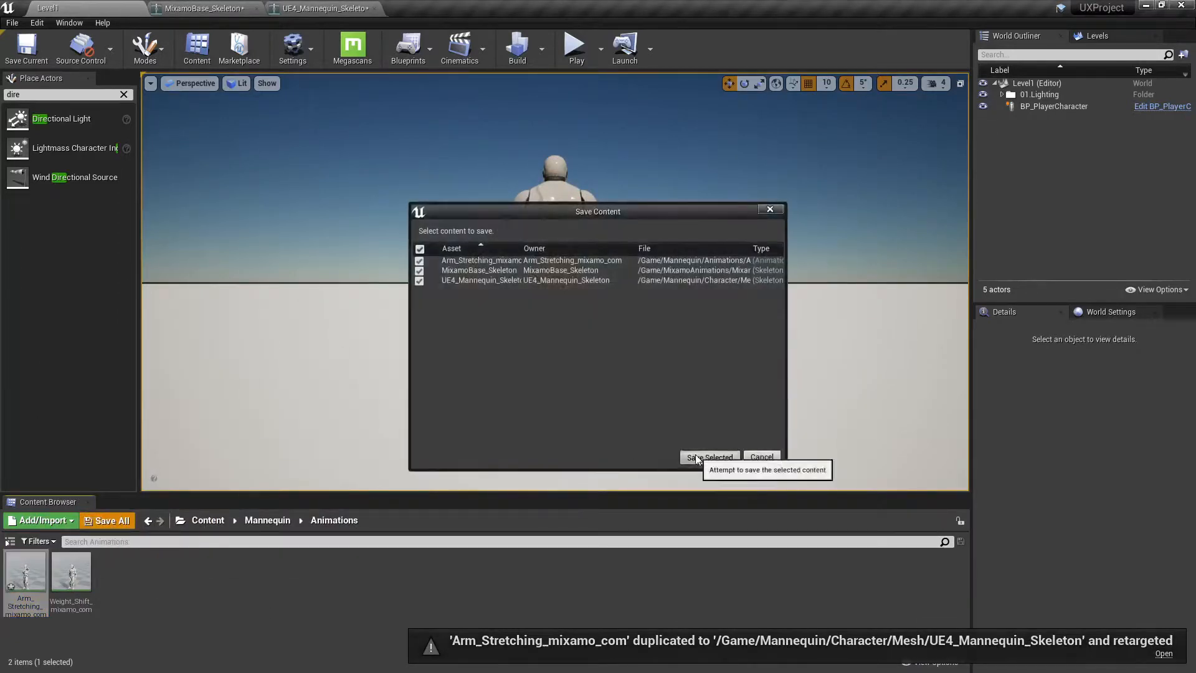
{"action": "left_click", "coordinate": [691, 459]}
{"action": "double_click", "coordinate": [26, 571]}
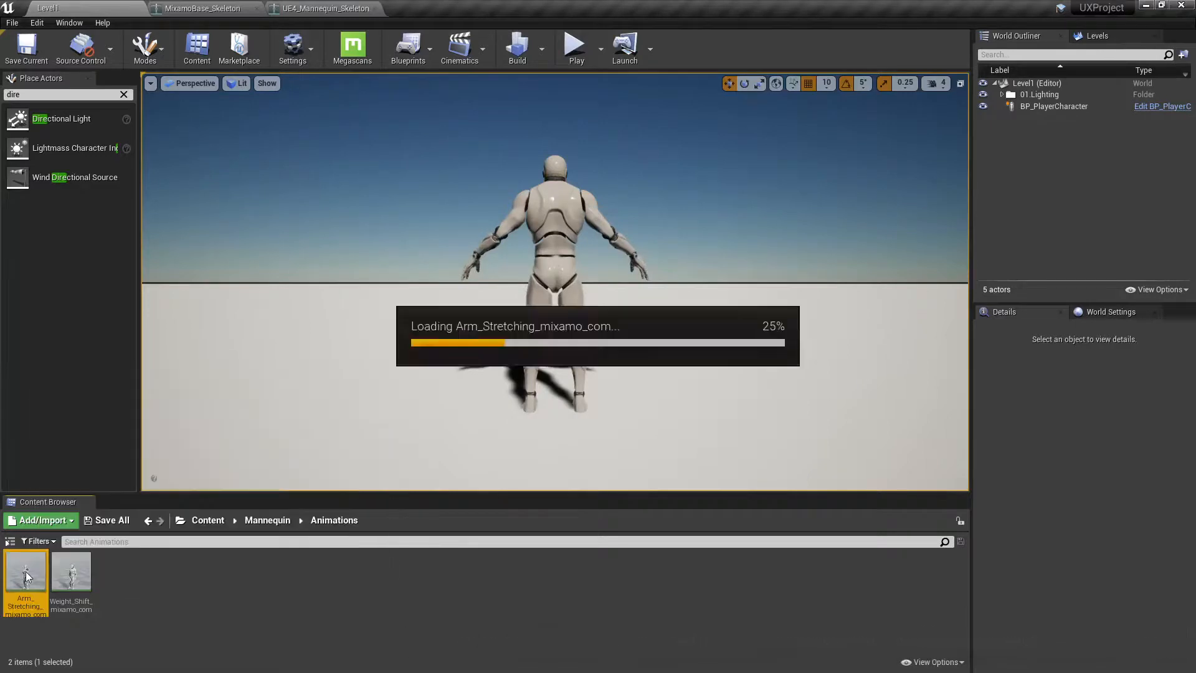